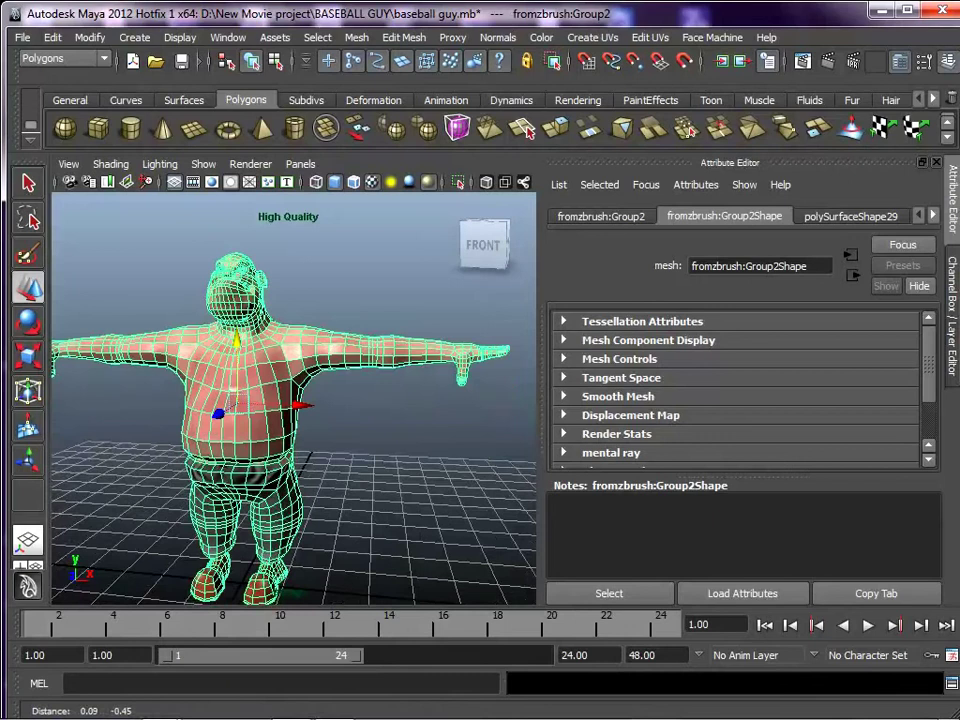
Switch to the Animation menu set and bring up the skeleton commands.
{"action": "left_click", "coordinate": [66, 59]}
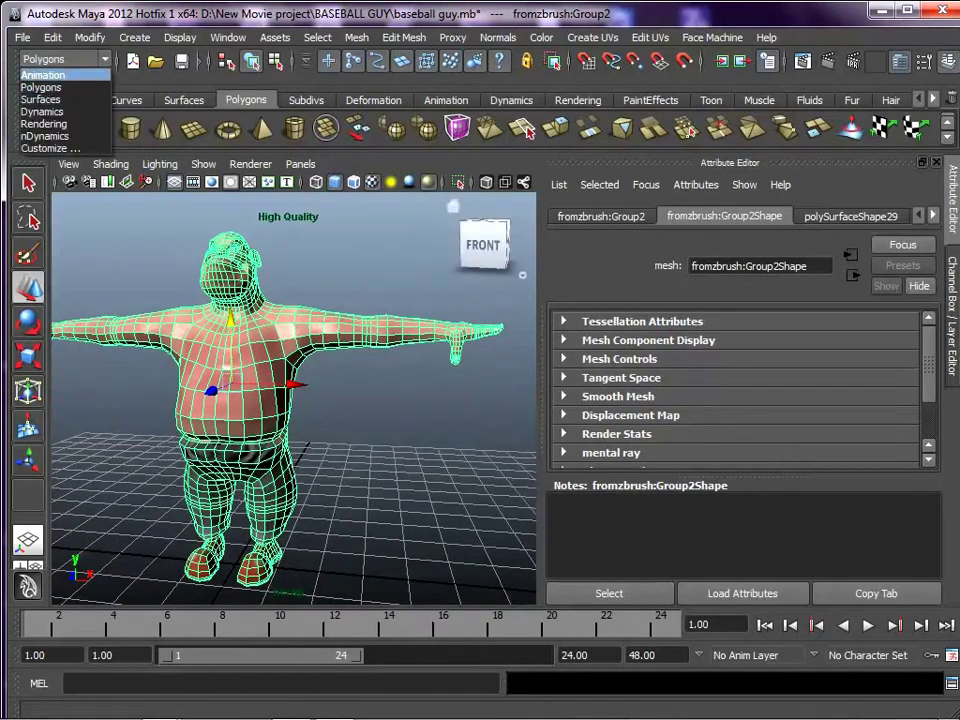
{"action": "left_click", "coordinate": [45, 75]}
{"action": "left_click", "coordinate": [638, 38]}
{"action": "mouse_move", "coordinate": [573, 38]}
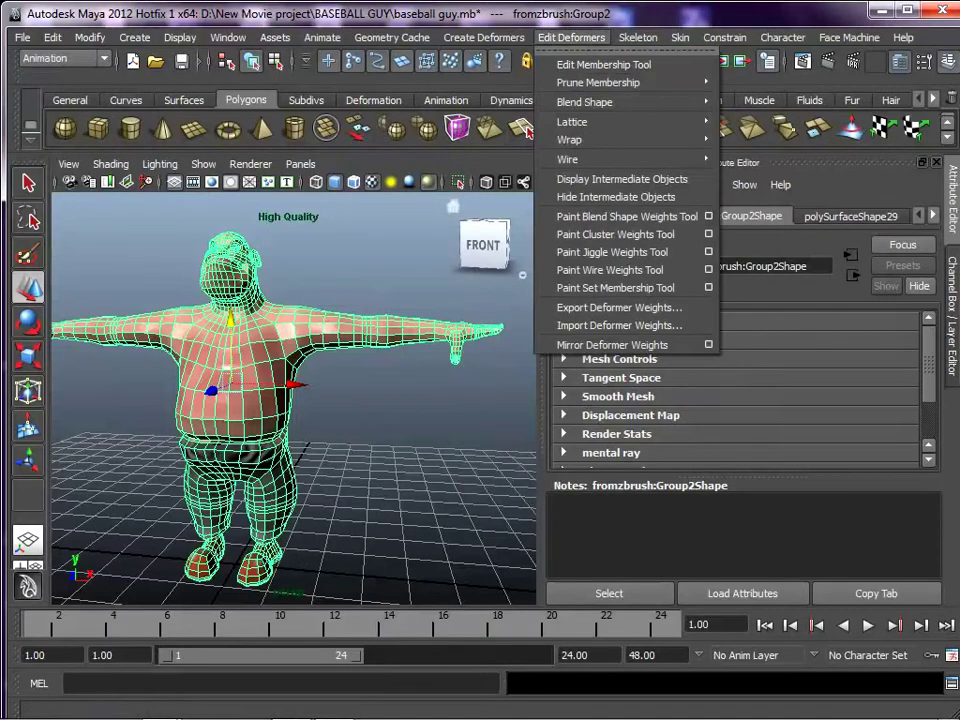
{"action": "mouse_move", "coordinate": [638, 38]}
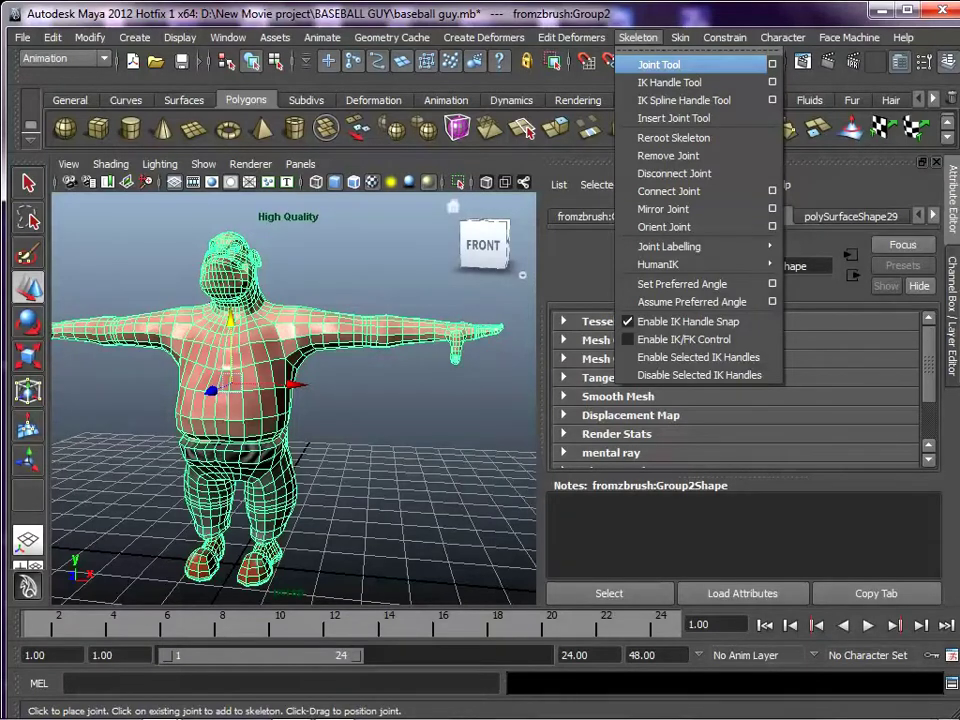
Draw a test chain of five joints in a zigzag on the ground grid beside the character with the Joint Tool.
{"action": "left_click", "coordinate": [660, 65]}
{"action": "middle_click_drag", "start_coordinate": [300, 400], "coordinate": [300, 341], "text": "alt"}
{"action": "left_click_drag", "start_coordinate": [300, 341], "coordinate": [306, 388], "text": "alt"}
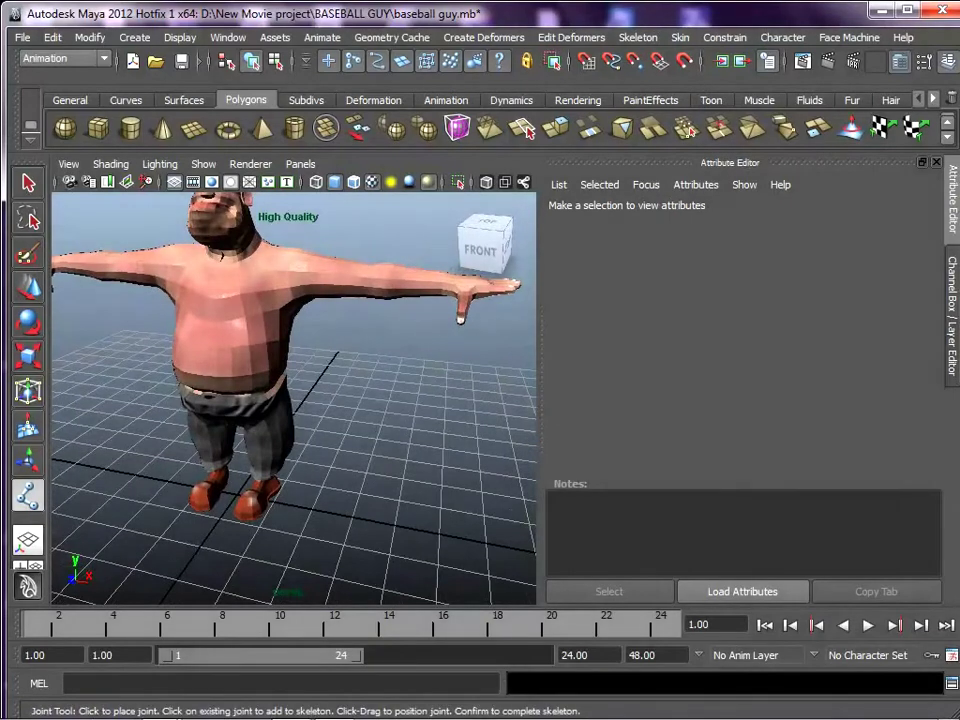
{"action": "left_click", "coordinate": [437, 427]}
{"action": "left_click", "coordinate": [391, 470]}
{"action": "left_click", "coordinate": [421, 516]}
{"action": "left_click", "coordinate": [397, 562]}
{"action": "left_click", "coordinate": [343, 574]}
{"action": "middle_click_drag", "start_coordinate": [343, 574], "coordinate": [166, 434], "text": "alt"}
{"action": "scroll", "coordinate": [288, 489], "scroll_direction": "up", "scroll_amount": 3}
{"action": "scroll", "coordinate": [240, 442], "scroll_direction": "up", "scroll_amount": 3}
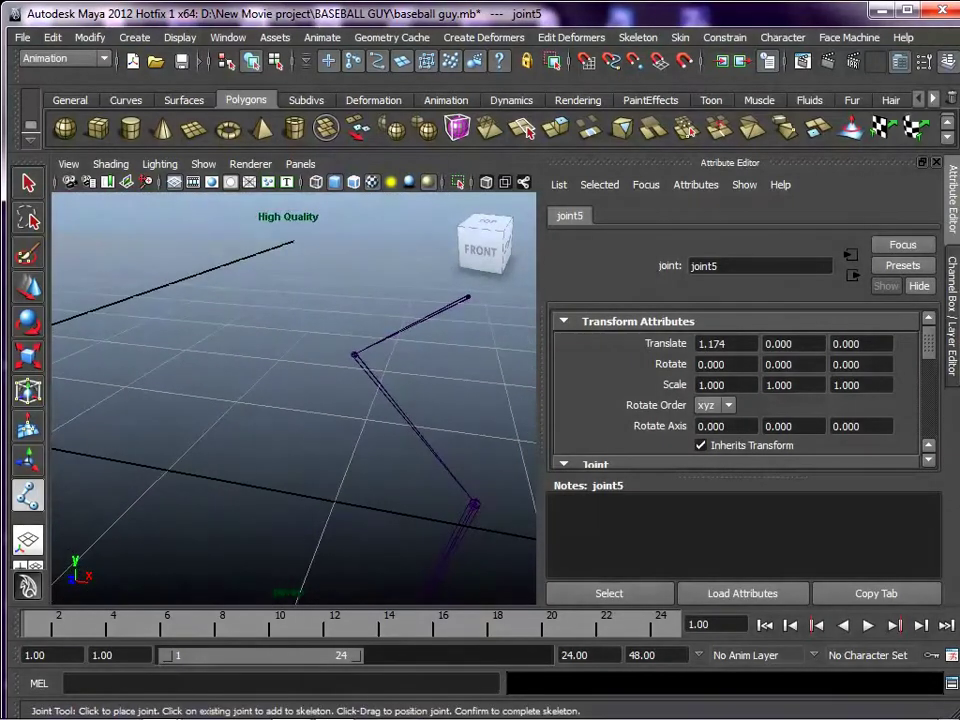
Select the root joint of the test chain with the Move tool.
{"action": "left_click", "coordinate": [28, 287]}
{"action": "scroll", "coordinate": [294, 398], "scroll_direction": "down", "scroll_amount": 3}
{"action": "left_click_drag", "start_coordinate": [294, 398], "coordinate": [228, 420], "text": "alt"}
{"action": "middle_click_drag", "start_coordinate": [228, 420], "coordinate": [126, 441], "text": "alt"}
{"action": "middle_click_drag", "start_coordinate": [330, 380], "coordinate": [305, 397], "text": "alt"}
{"action": "left_click", "coordinate": [400, 285]}
{"action": "left_click", "coordinate": [435, 343]}
{"action": "right_click_drag", "start_coordinate": [400, 380], "coordinate": [335, 385], "text": "alt"}
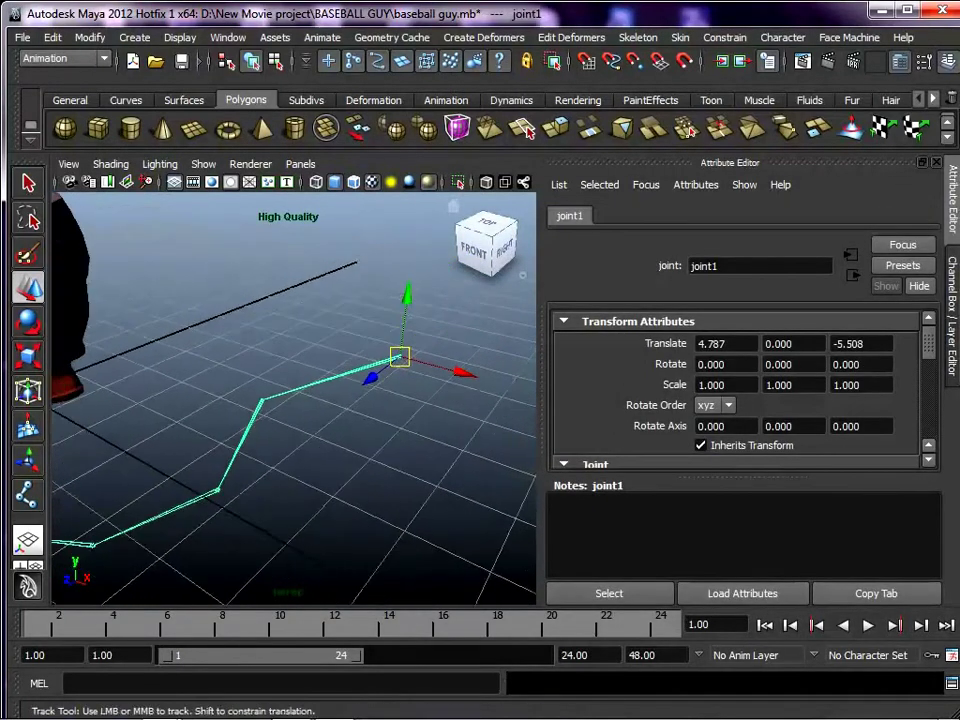
{"action": "middle_click_drag", "start_coordinate": [335, 385], "coordinate": [430, 370], "text": "alt"}
Try scaling and rotating the test joint chain from its root, undoing each change.
{"action": "key", "text": "r"}
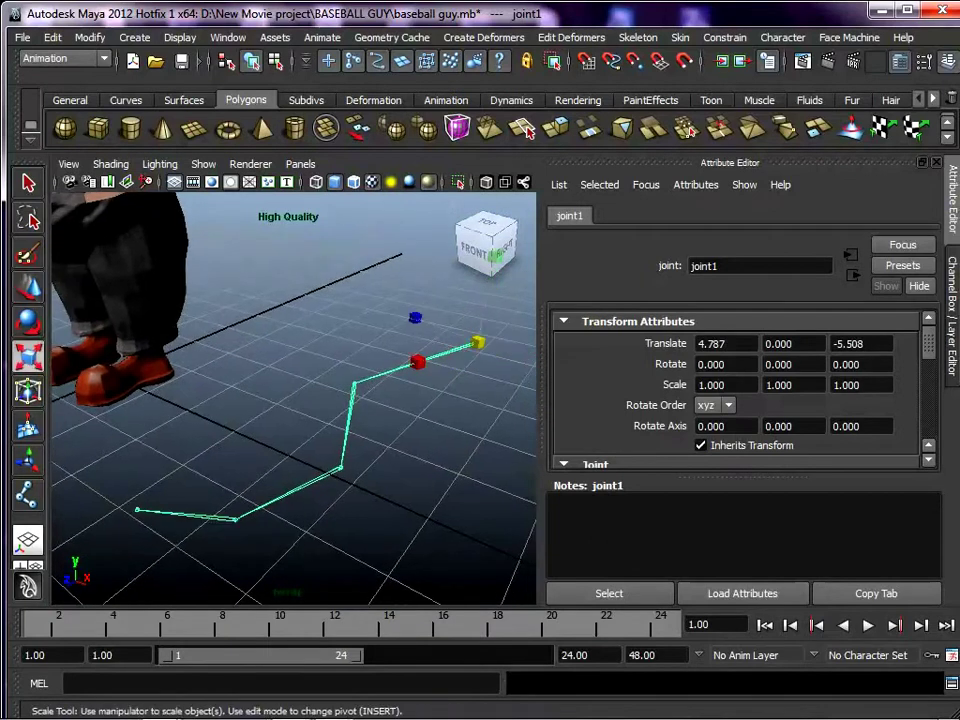
{"action": "mouse_move", "coordinate": [478, 343]}
{"action": "left_mouse_down"}
{"action": "mouse_move", "coordinate": [527, 342]}
{"action": "mouse_move", "coordinate": [465, 343]}
{"action": "mouse_move", "coordinate": [496, 343]}
{"action": "left_mouse_up"}
{"action": "key", "text": "ctrl+z"}
{"action": "key", "text": "e"}
{"action": "left_click_drag", "start_coordinate": [463, 276], "coordinate": [418, 372]}
{"action": "key", "text": "ctrl+z"}
Delete the whole test joint chain from its root joint.
{"action": "left_click", "coordinate": [410, 450]}
{"action": "middle_click_drag", "start_coordinate": [410, 430], "coordinate": [365, 462], "text": "alt"}
{"action": "left_click", "coordinate": [444, 367]}
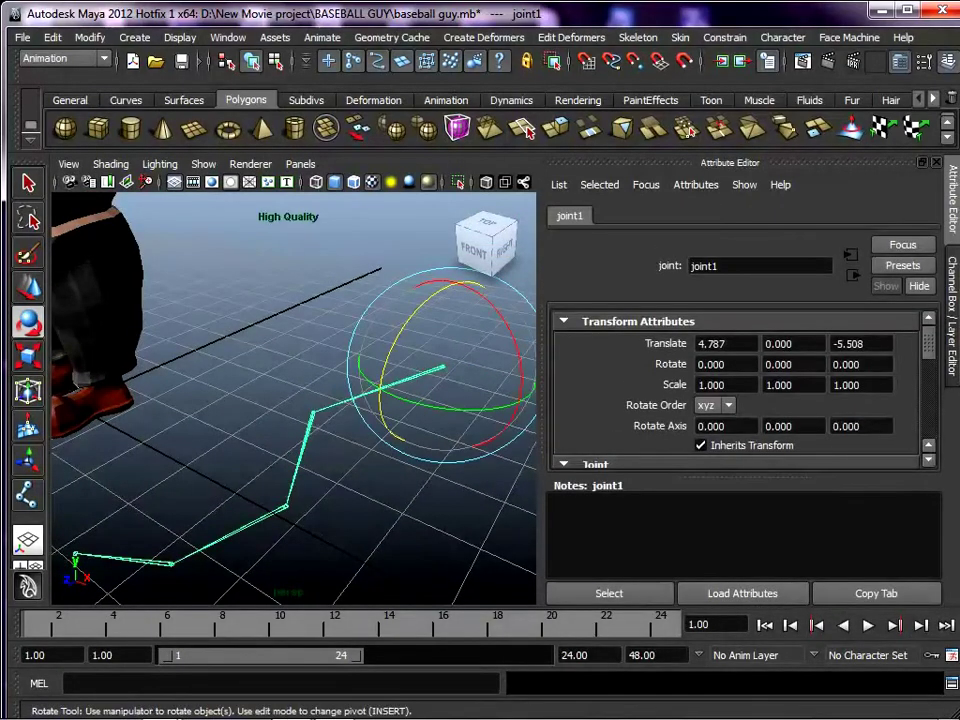
{"action": "middle_click_drag", "start_coordinate": [310, 410], "coordinate": [365, 399], "text": "alt"}
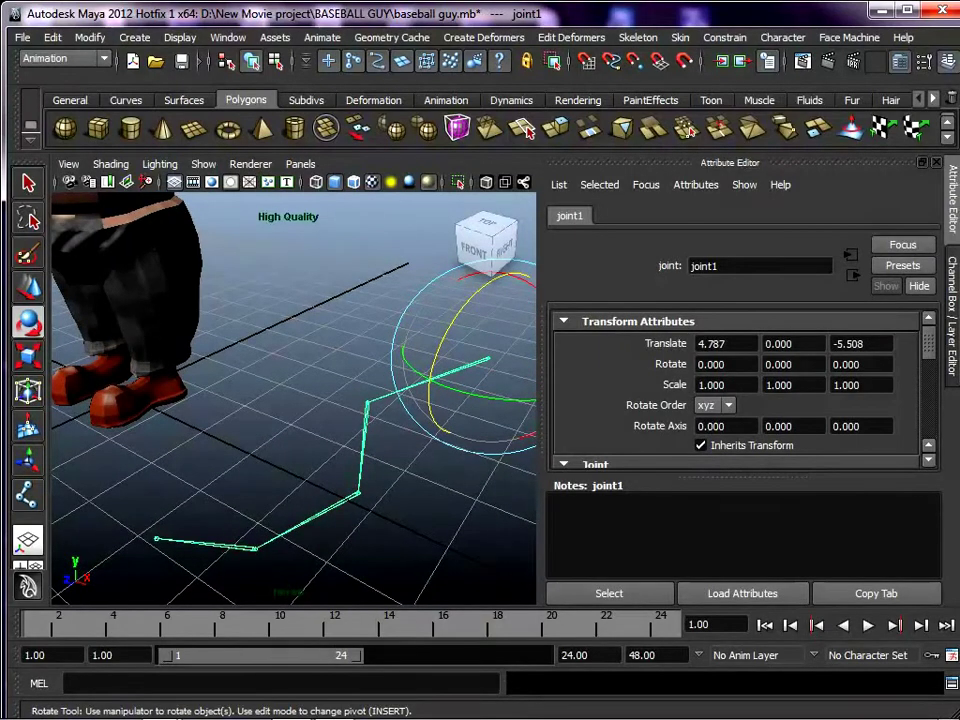
{"action": "key", "text": "Delete"}
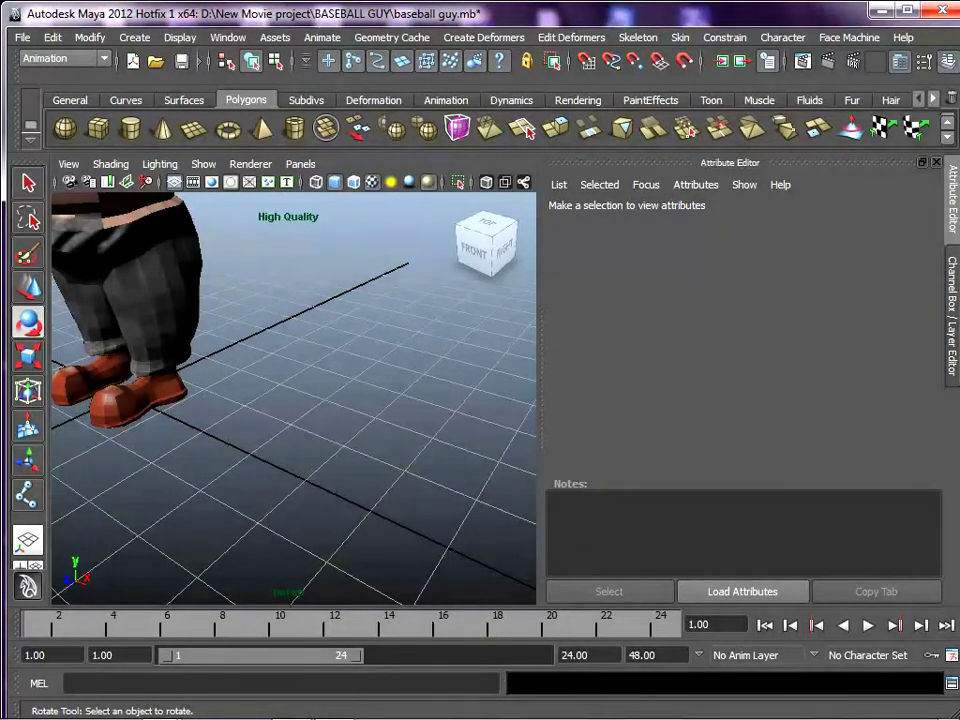
Switch to the front view and frame the character's torso and legs.
{"action": "middle_click_drag", "start_coordinate": [240, 330], "coordinate": [310, 440], "text": "alt"}
{"action": "left_click_drag", "start_coordinate": [280, 430], "coordinate": [390, 333], "text": "alt"}
{"action": "middle_click_drag", "start_coordinate": [250, 370], "coordinate": [373, 374], "text": "alt"}
{"action": "scroll", "coordinate": [294, 398], "scroll_direction": "down", "scroll_amount": 4}
{"action": "left_click_drag", "start_coordinate": [310, 370], "coordinate": [230, 405], "text": "alt"}
{"action": "left_click_drag", "start_coordinate": [310, 380], "coordinate": [325, 350], "text": "alt"}
{"action": "scroll", "coordinate": [260, 385], "scroll_direction": "up", "scroll_amount": 3}
{"action": "middle_click_drag", "start_coordinate": [290, 370], "coordinate": [337, 369], "text": "alt"}
{"action": "left_click_drag", "start_coordinate": [325, 364], "coordinate": [350, 425], "text": "alt"}
{"action": "key", "text": "space"}
{"action": "middle_click_drag", "start_coordinate": [350, 425], "coordinate": [366, 331], "text": "alt"}
{"action": "right_click_drag", "start_coordinate": [366, 331], "coordinate": [440, 325], "text": "alt"}
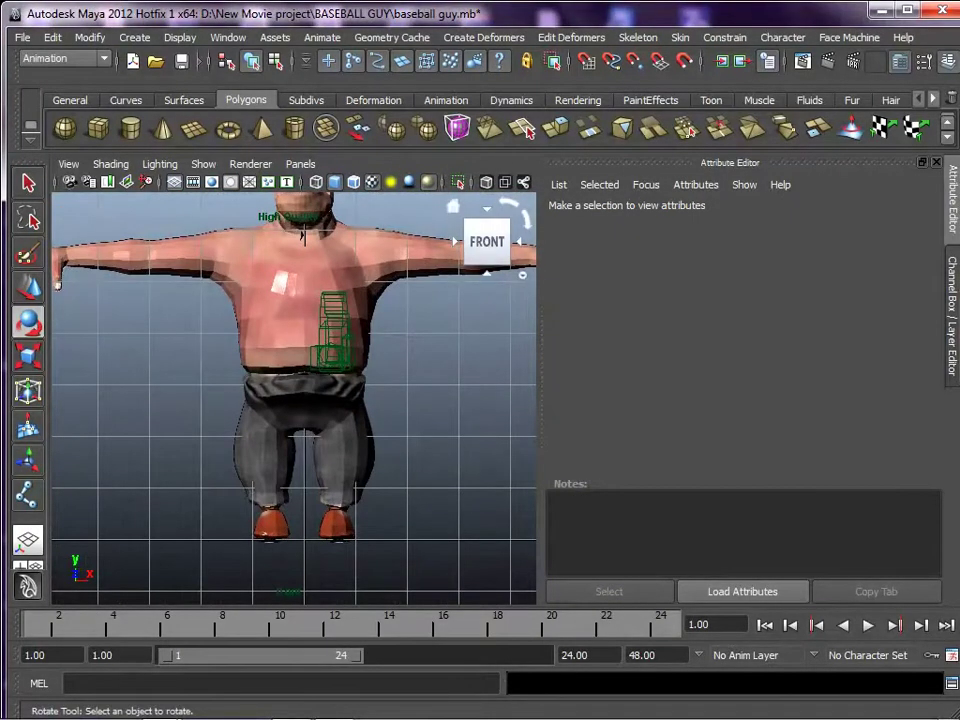
Activate the Joint Tool and turn on X-Ray Joints display in the front view.
{"action": "left_click", "coordinate": [638, 38]}
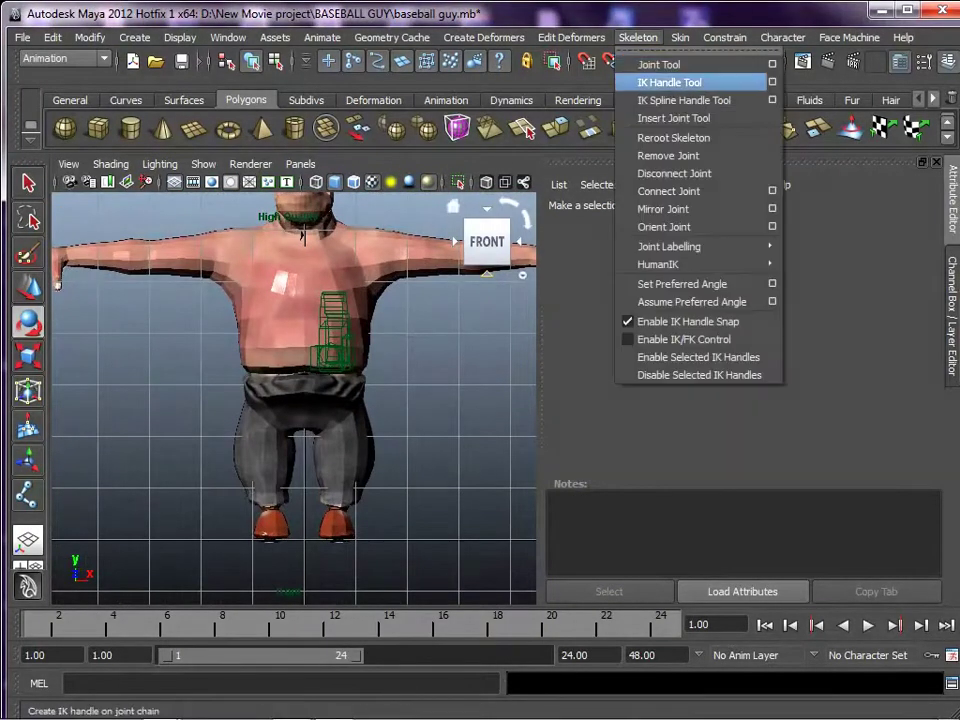
{"action": "left_click", "coordinate": [660, 64]}
{"action": "middle_click_drag", "start_coordinate": [370, 370], "coordinate": [373, 354], "text": "alt"}
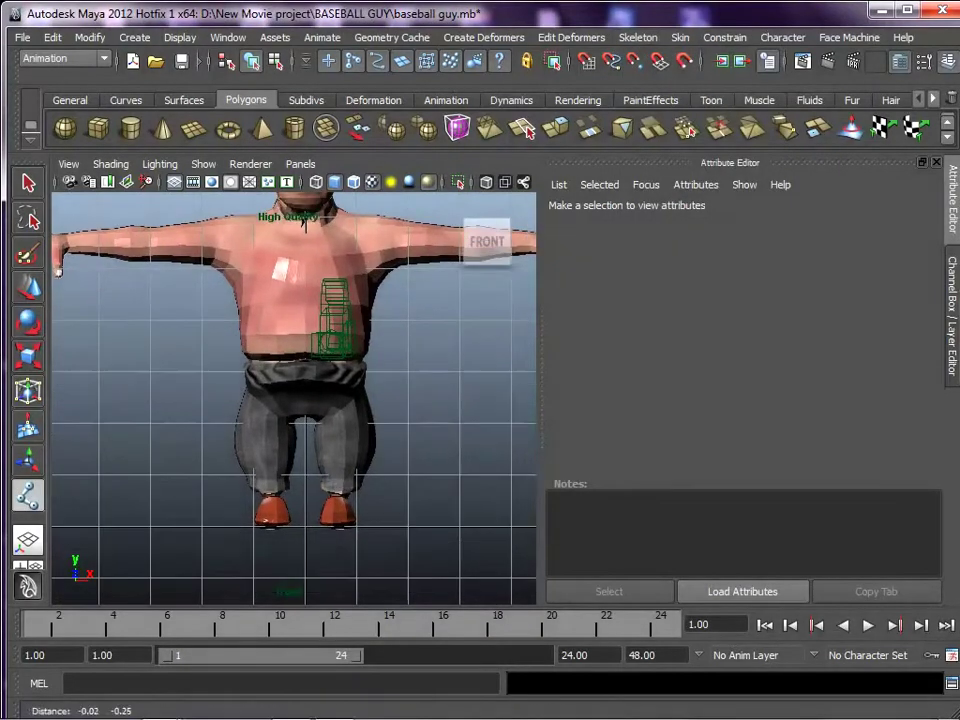
{"action": "right_click_drag", "start_coordinate": [373, 354], "coordinate": [430, 354], "text": "alt"}
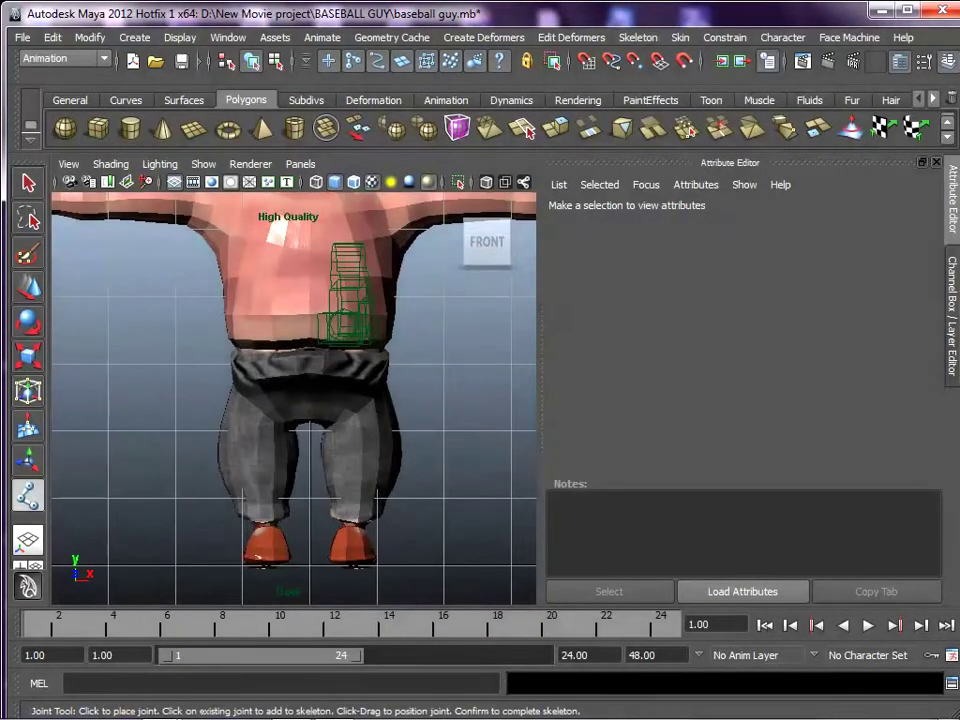
{"action": "left_click", "coordinate": [111, 164]}
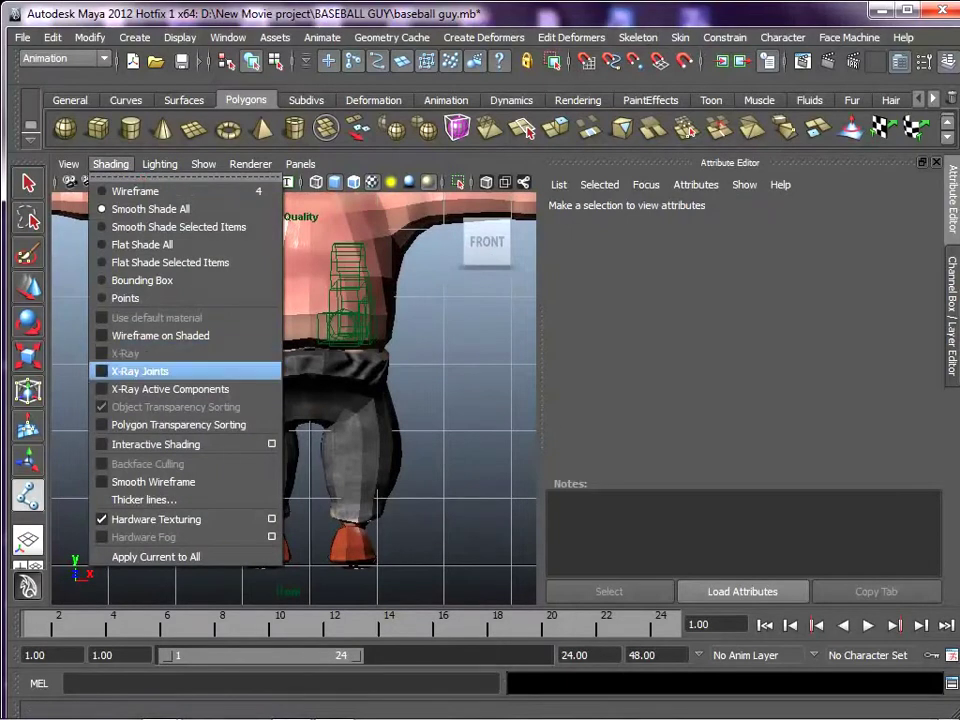
{"action": "left_click", "coordinate": [140, 371]}
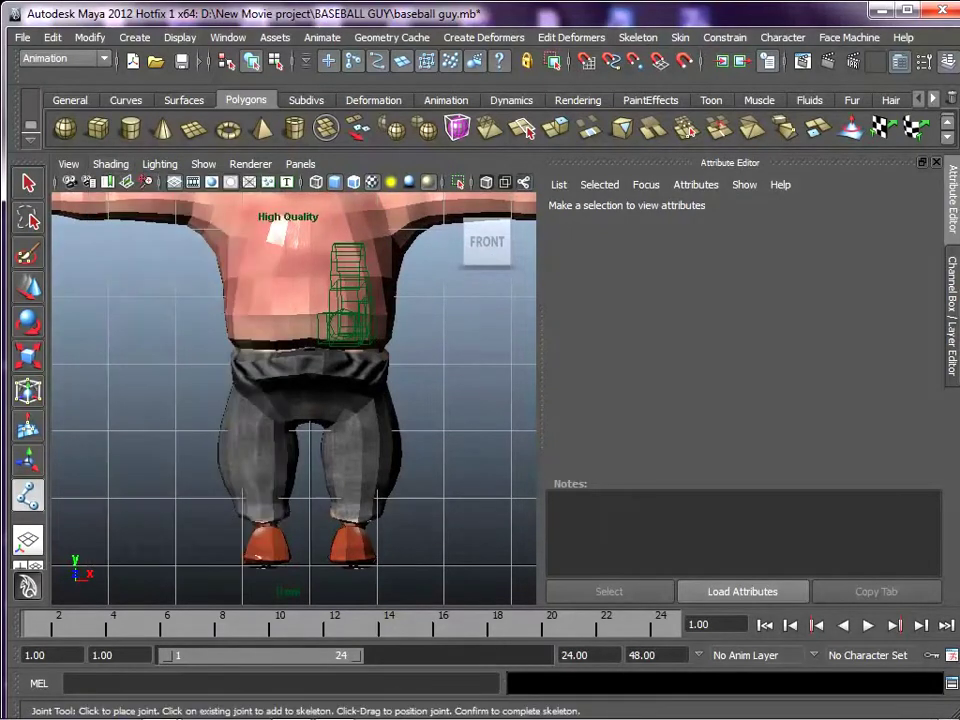
Place five spine joints in a straight vertical line from the crotch, at about 2.2 cm height, to the neck base at about 5.7 cm.
{"action": "left_click", "coordinate": [308, 418]}
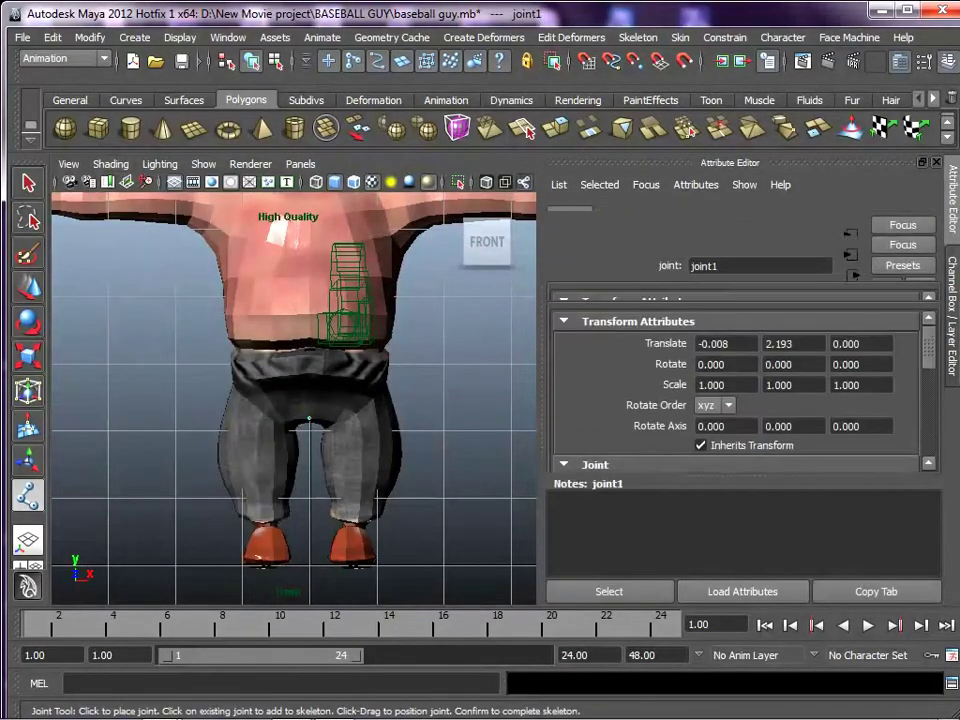
{"action": "left_click", "coordinate": [309, 371], "text": "shift"}
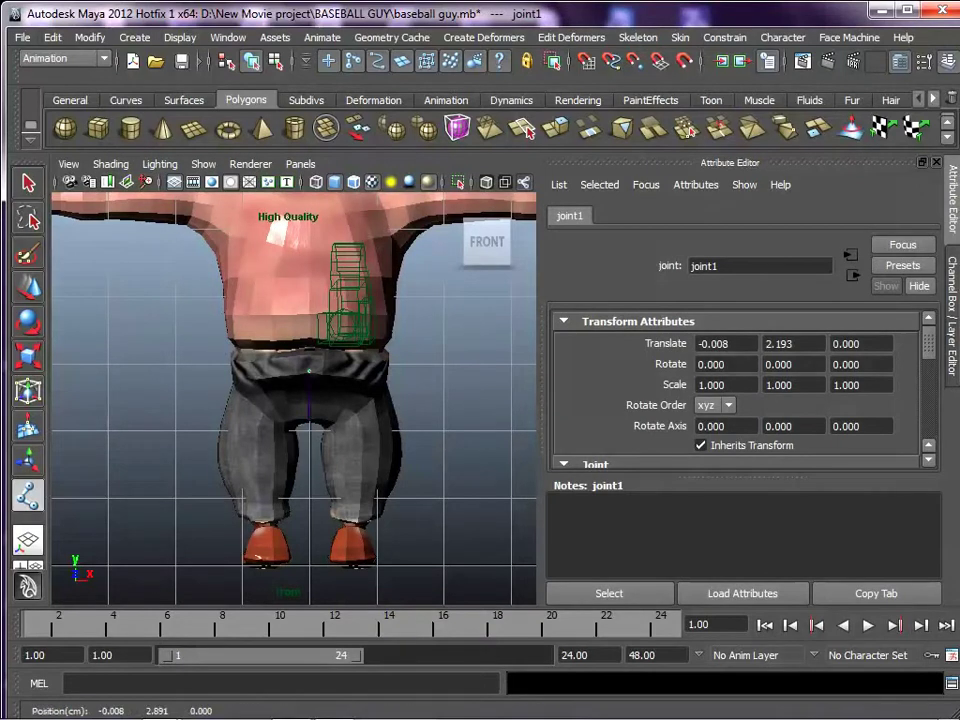
{"action": "left_click", "coordinate": [309, 301], "text": "shift"}
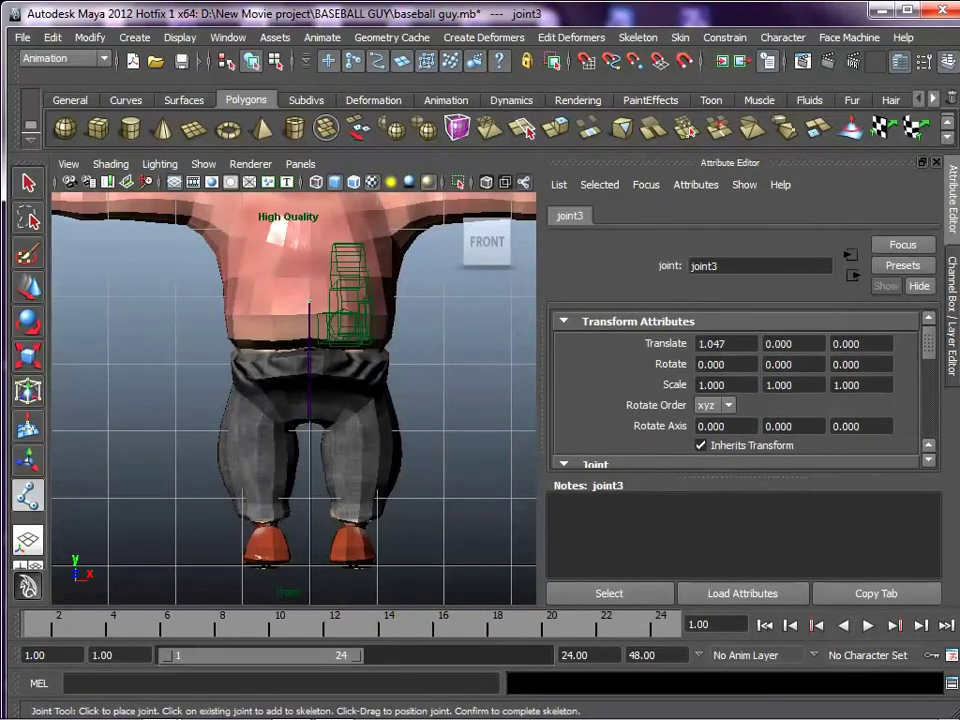
{"action": "left_click", "coordinate": [309, 237], "text": "shift"}
{"action": "middle_click_drag", "start_coordinate": [309, 237], "coordinate": [313, 402], "text": "alt"}
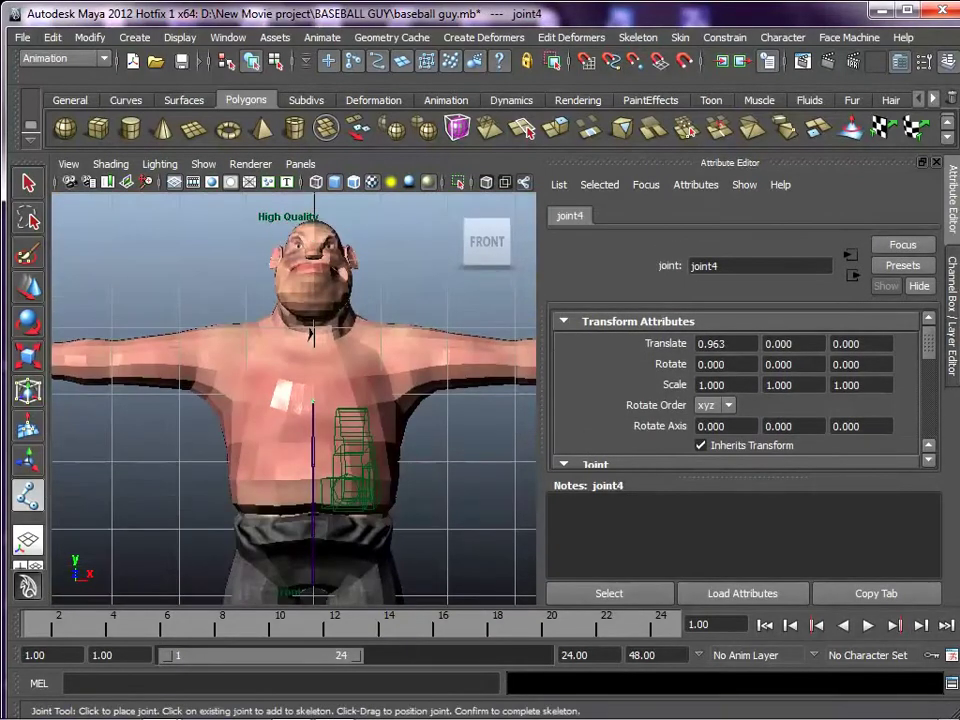
{"action": "left_click", "coordinate": [313, 336], "text": "shift"}
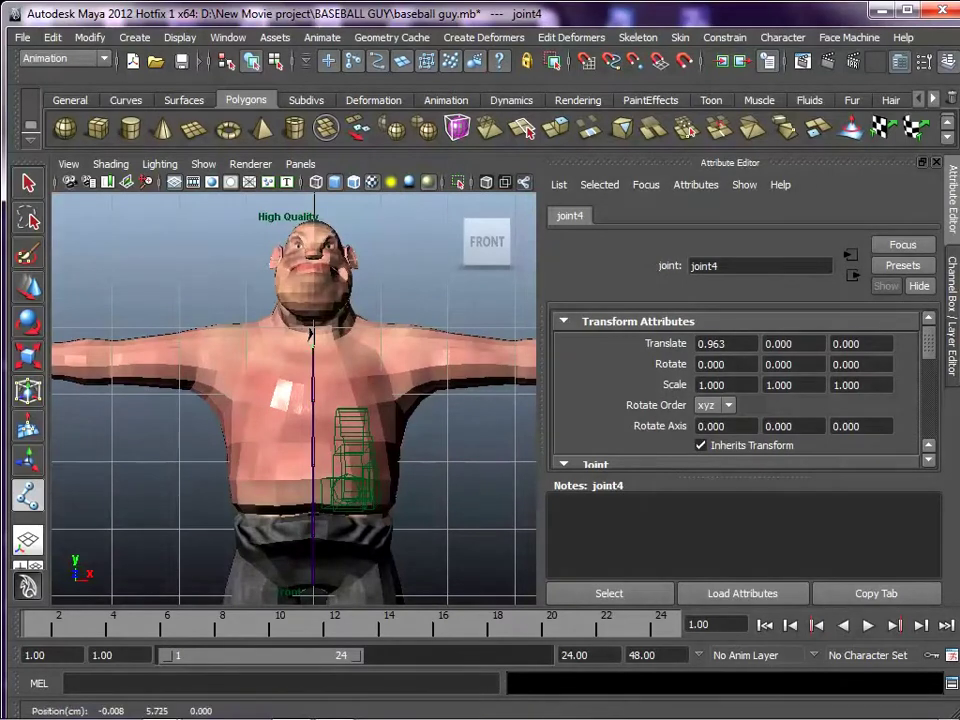
Extend the spine chain in the side view with one joint at jaw level and one at ear level, and complete the skeleton.
{"action": "key", "text": "space"}
{"action": "left_click_drag", "start_coordinate": [323, 353], "coordinate": [385, 354]}
{"action": "middle_click_drag", "start_coordinate": [370, 356], "coordinate": [440, 493], "text": "alt"}
{"action": "scroll", "coordinate": [490, 364], "scroll_direction": "down", "scroll_amount": 10}
{"action": "scroll", "coordinate": [440, 490], "scroll_direction": "up", "scroll_amount": 5}
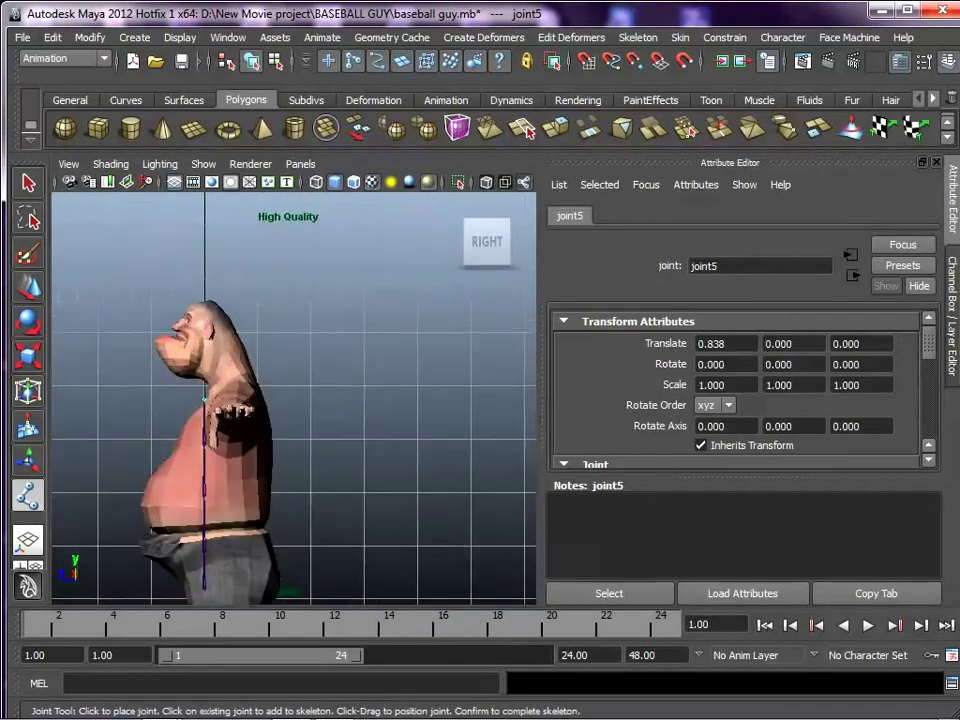
{"action": "middle_click_drag", "start_coordinate": [400, 450], "coordinate": [486, 452], "text": "alt"}
{"action": "scroll", "coordinate": [294, 398], "scroll_direction": "up", "scroll_amount": 5}
{"action": "middle_click_drag", "start_coordinate": [294, 398], "coordinate": [276, 437], "text": "alt"}
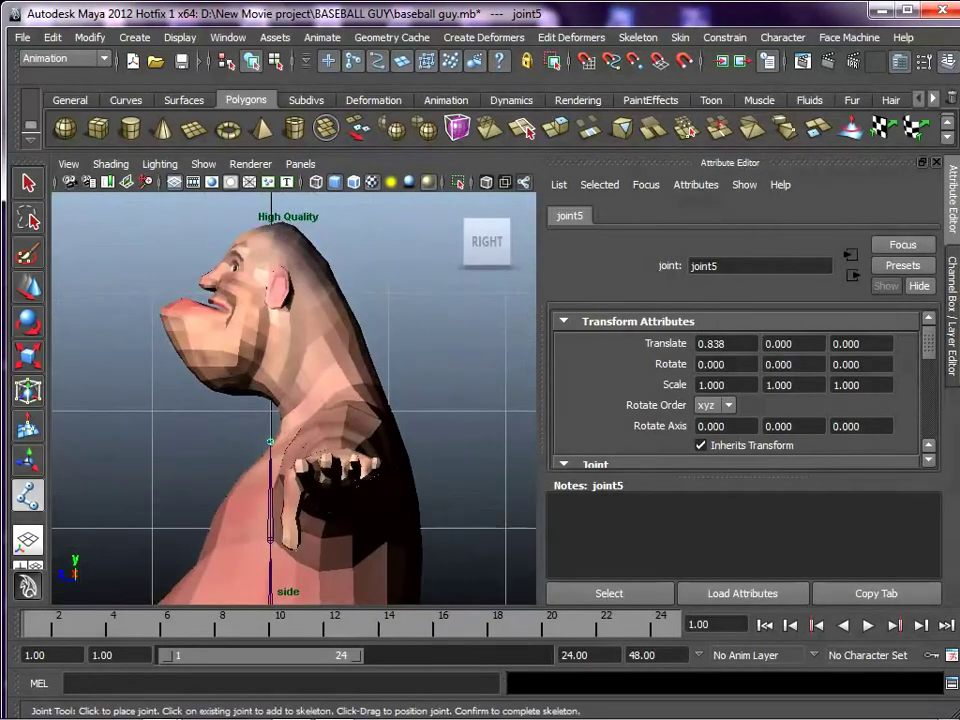
{"action": "left_click", "coordinate": [270, 358]}
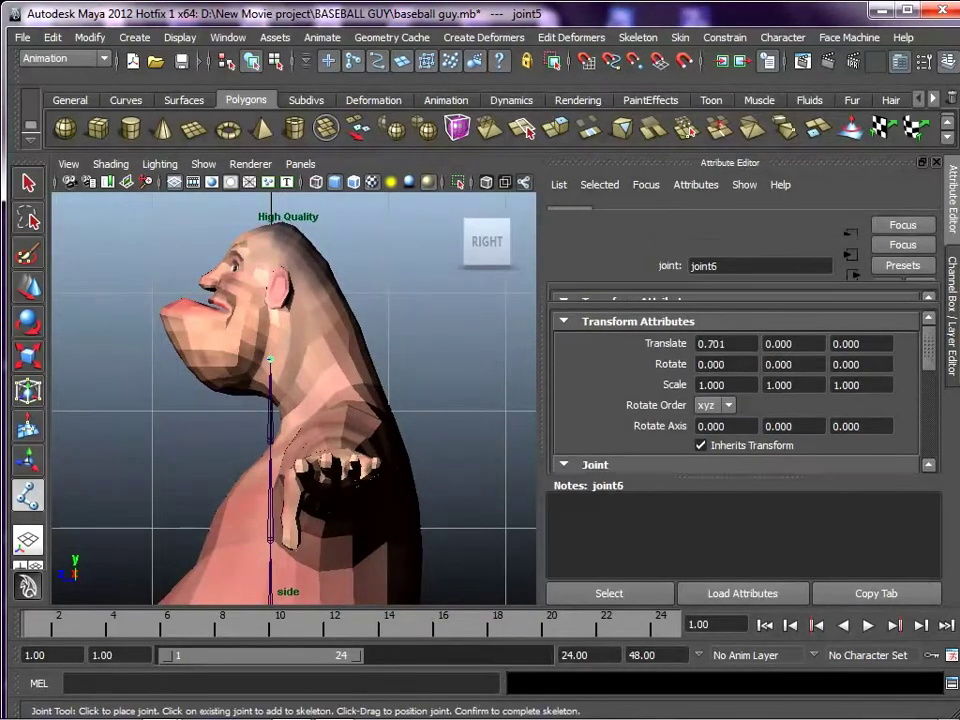
{"action": "left_click", "coordinate": [270, 272]}
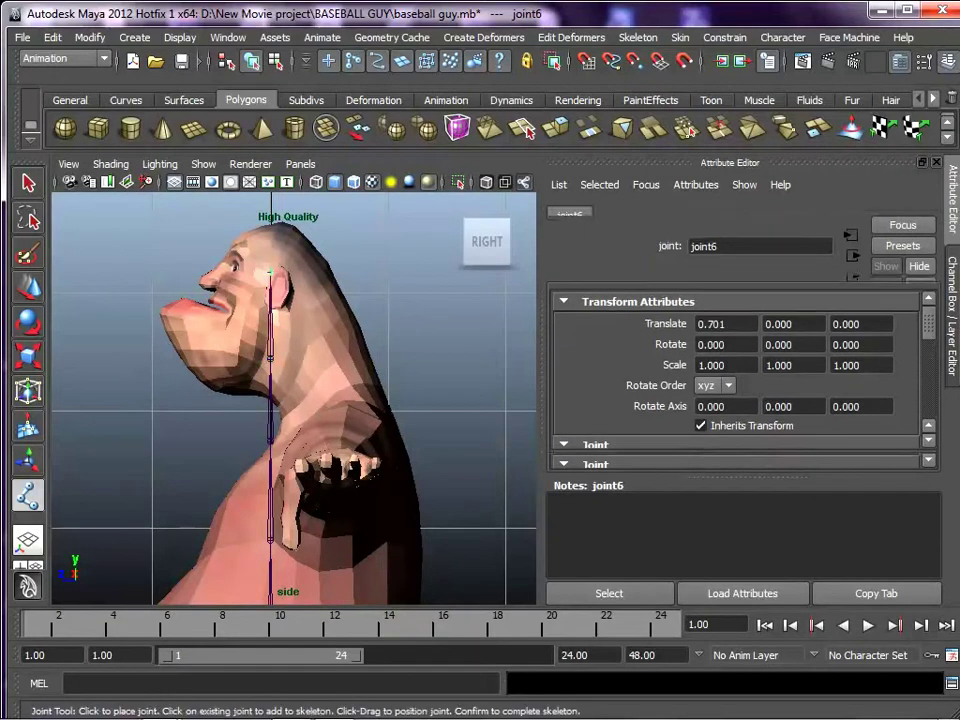
{"action": "key", "text": "Return"}
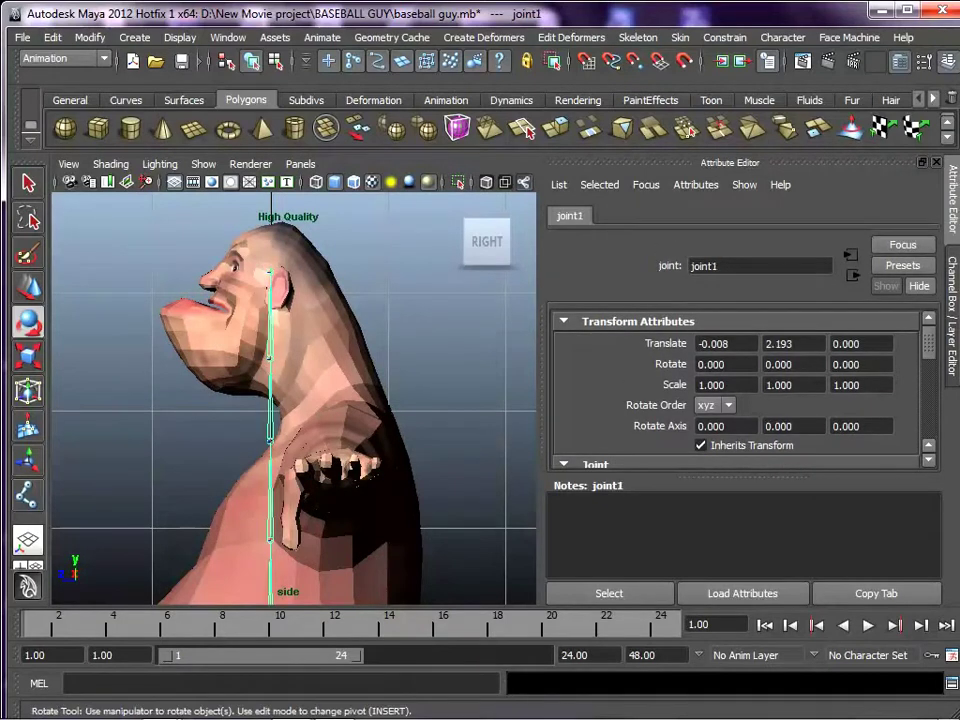
Reposition the neck-base joint and the topmost head joint in the side view with the Move tool.
{"action": "left_click", "coordinate": [270, 441]}
{"action": "key", "text": "w"}
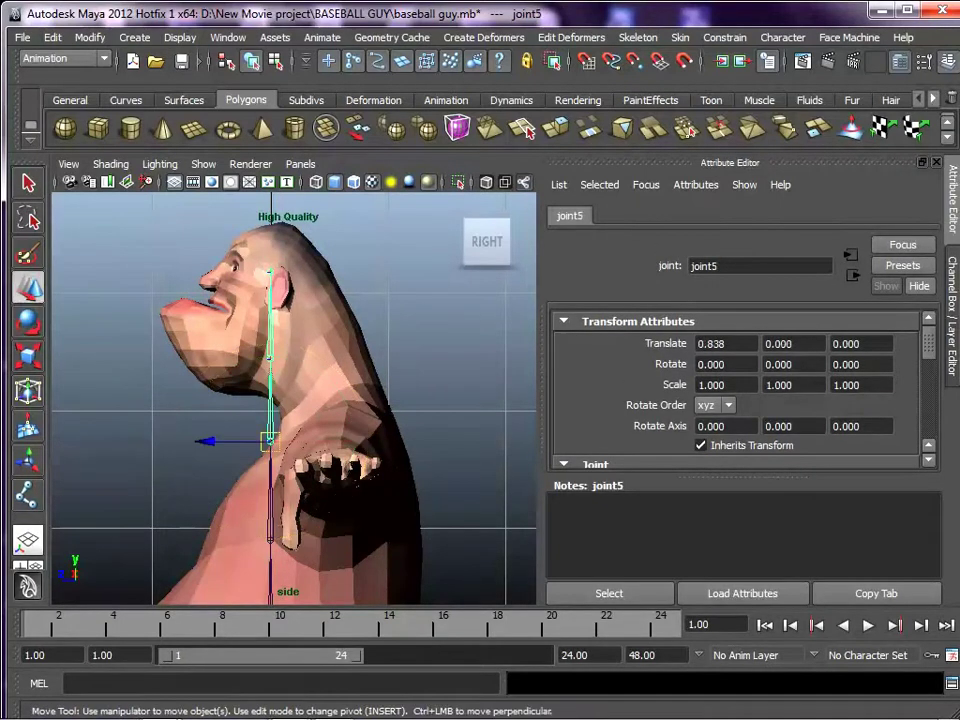
{"action": "left_click_drag", "start_coordinate": [207, 441], "coordinate": [232, 441]}
{"action": "left_click", "coordinate": [295, 271]}
{"action": "left_click_drag", "start_coordinate": [232, 271], "coordinate": [200, 271]}
Return to the front view and hide the green wireframe object over the torso.
{"action": "key", "text": "space"}
{"action": "left_click_drag", "start_coordinate": [345, 351], "coordinate": [345, 396]}
{"action": "middle_click_drag", "start_coordinate": [345, 396], "coordinate": [348, 239], "text": "alt"}
{"action": "scroll", "coordinate": [354, 337], "scroll_direction": "up", "scroll_amount": 2}
{"action": "scroll", "coordinate": [354, 337], "scroll_direction": "up", "scroll_amount": 2}
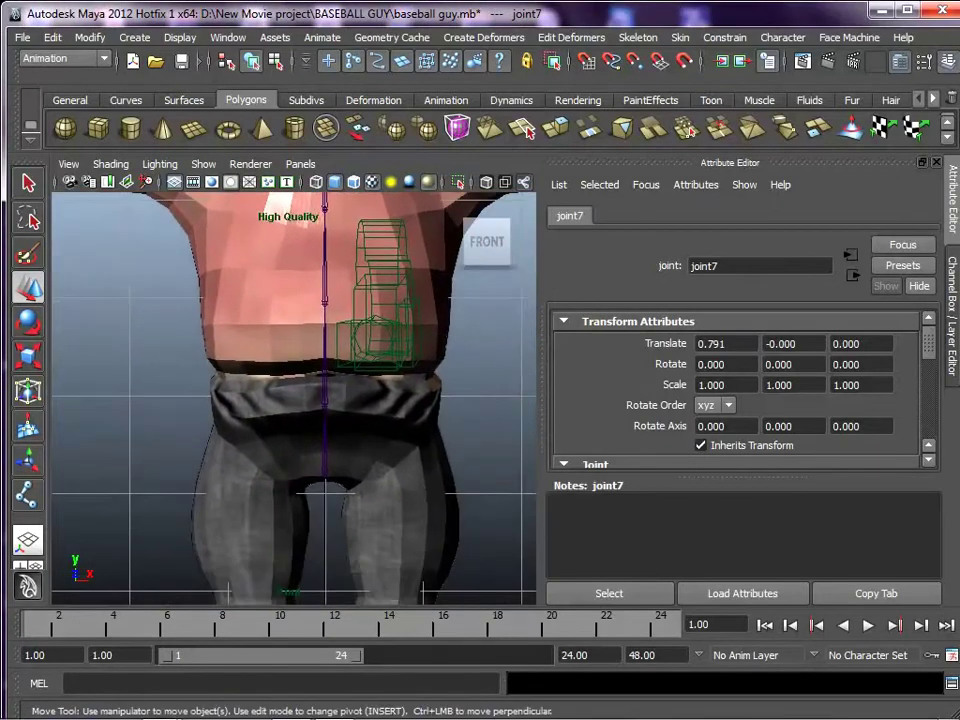
{"action": "left_click", "coordinate": [325, 472]}
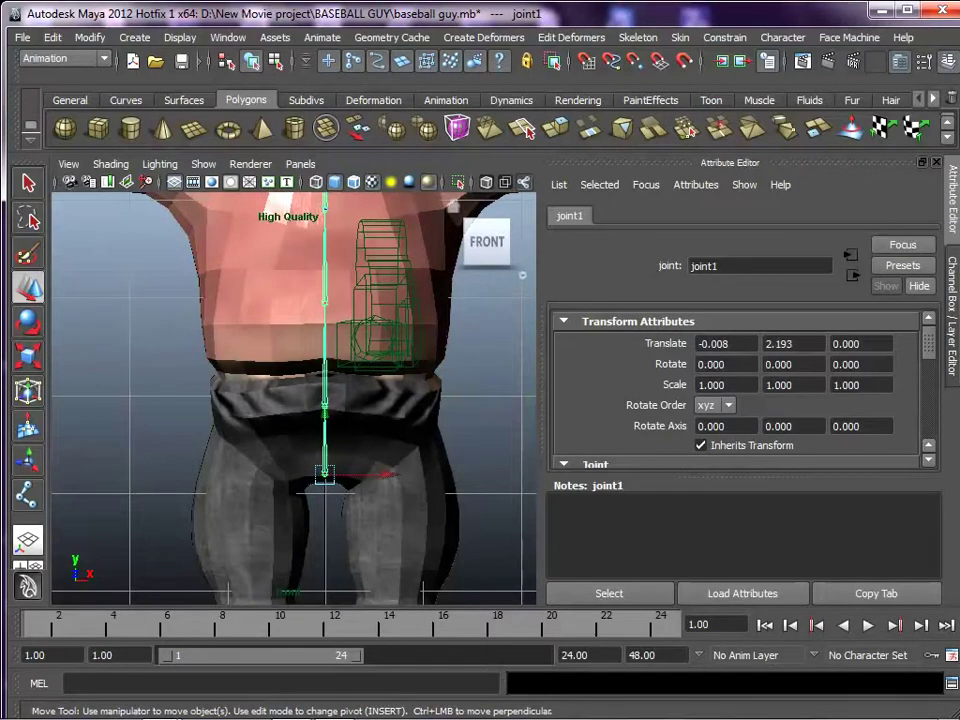
{"action": "left_click", "coordinate": [408, 285]}
{"action": "key", "text": "ctrl+h"}
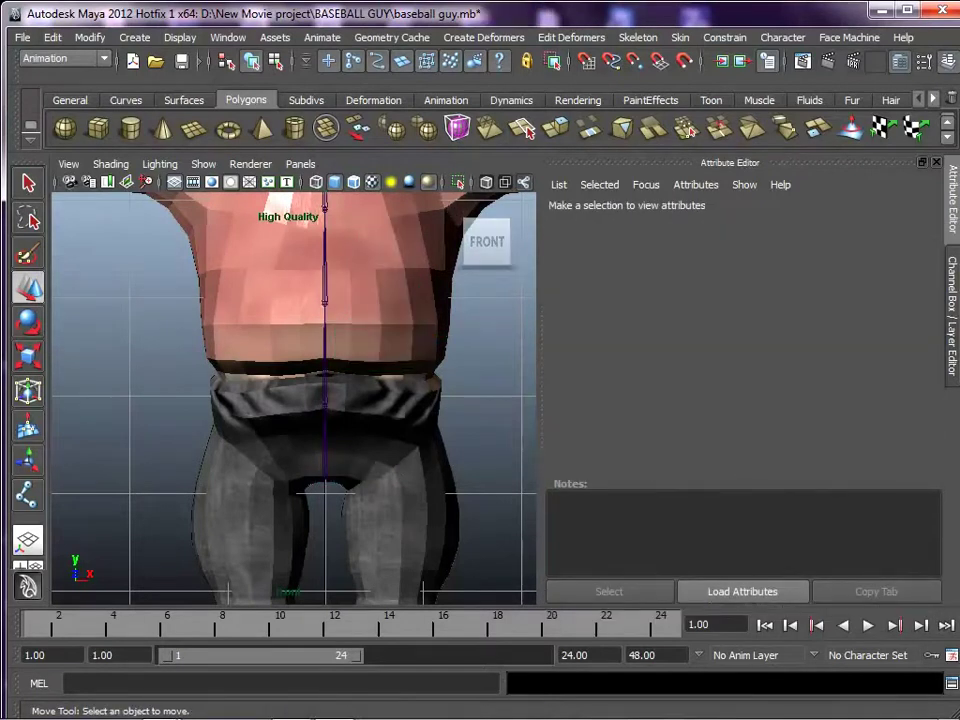
Rename the lowest joint of the spine chain, at the crotch, to ROOT in the Channel Box.
{"action": "left_click", "coordinate": [325, 474]}
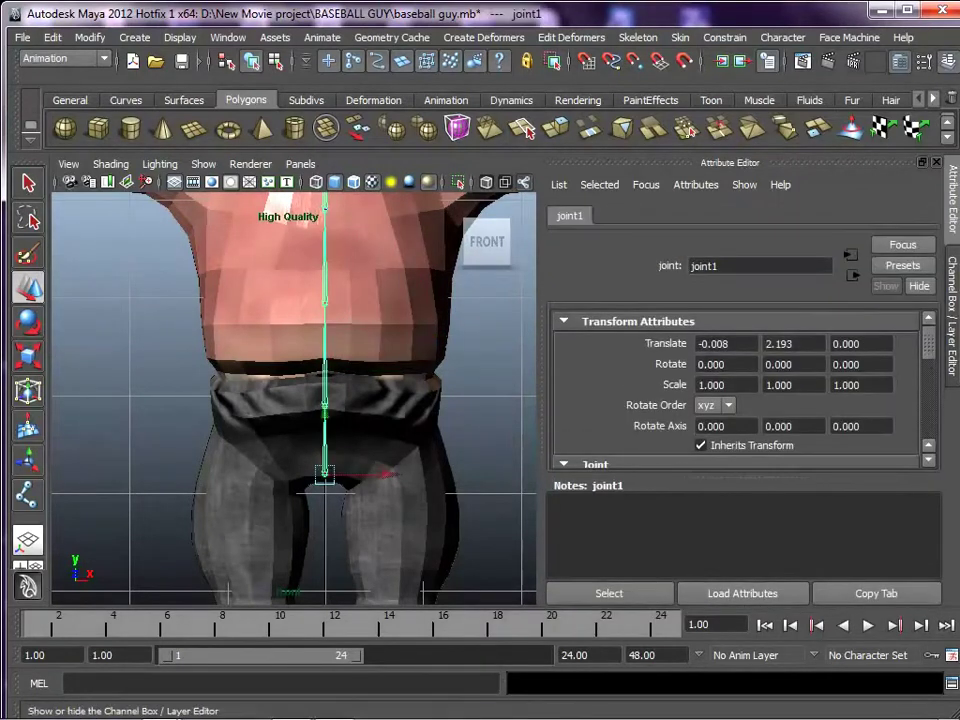
{"action": "left_click", "coordinate": [948, 62]}
{"action": "left_click", "coordinate": [948, 62]}
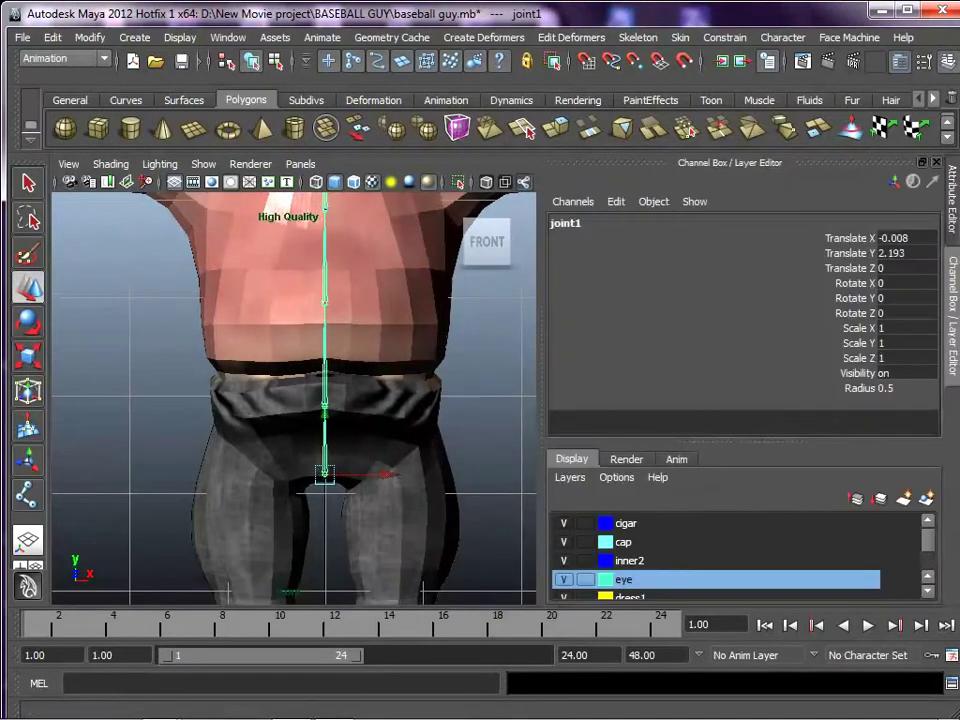
{"action": "left_click", "coordinate": [566, 223]}
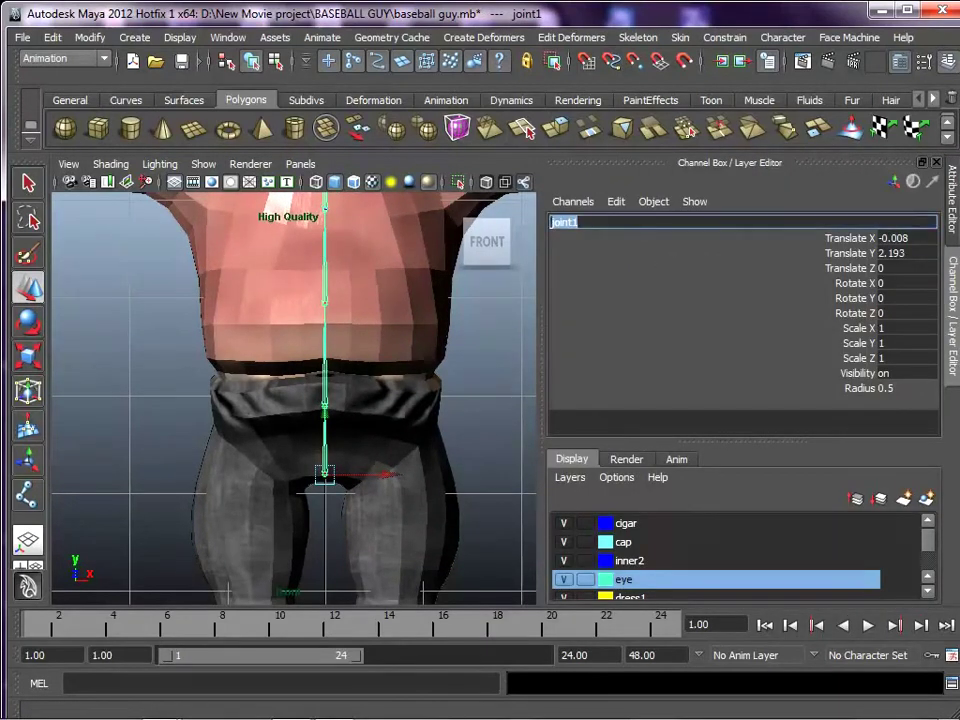
{"action": "type", "text": "ROOT"}
{"action": "key", "text": "Return"}
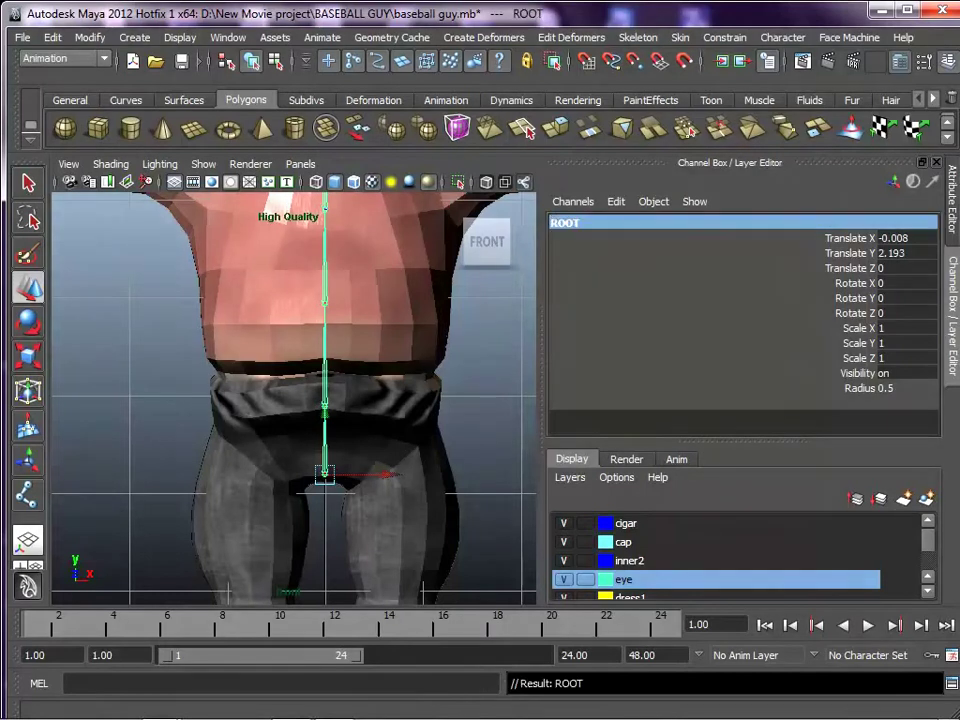
Rename the joint directly above ROOT, at the hips, to Spine1.
{"action": "left_click", "coordinate": [499, 300]}
{"action": "left_click", "coordinate": [325, 403]}
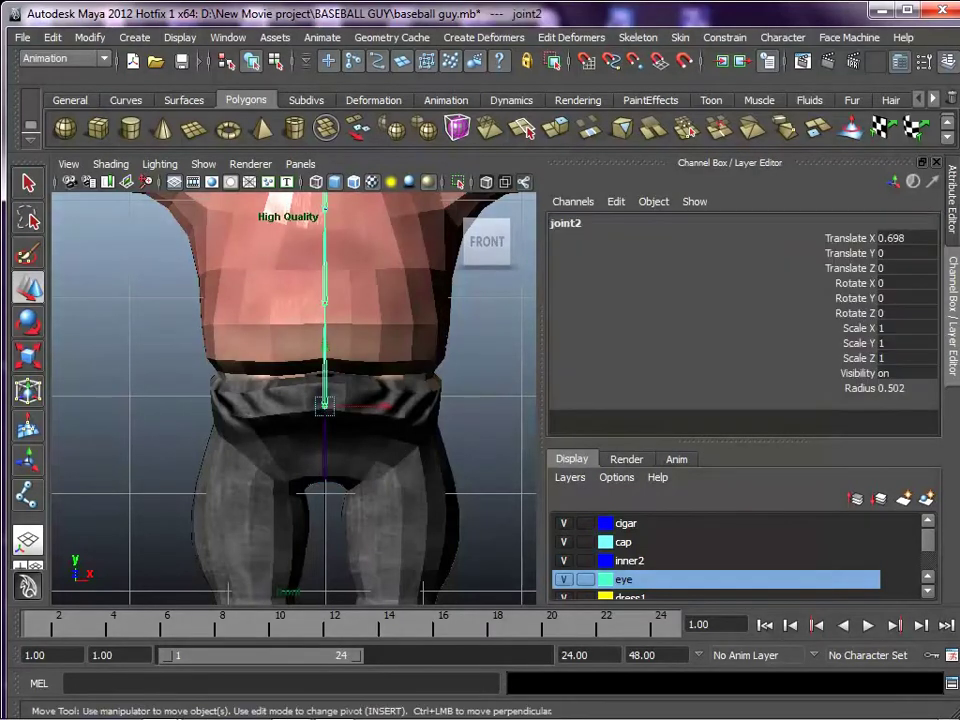
{"action": "left_click", "coordinate": [566, 222]}
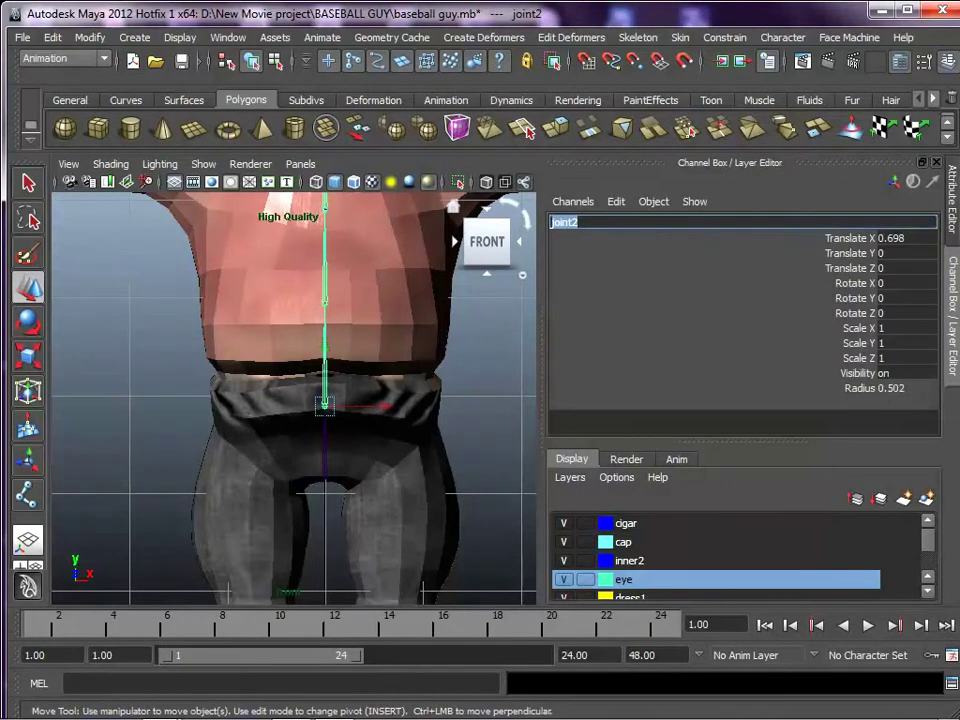
{"action": "type", "text": "Spine1"}
{"action": "key", "text": "Return"}
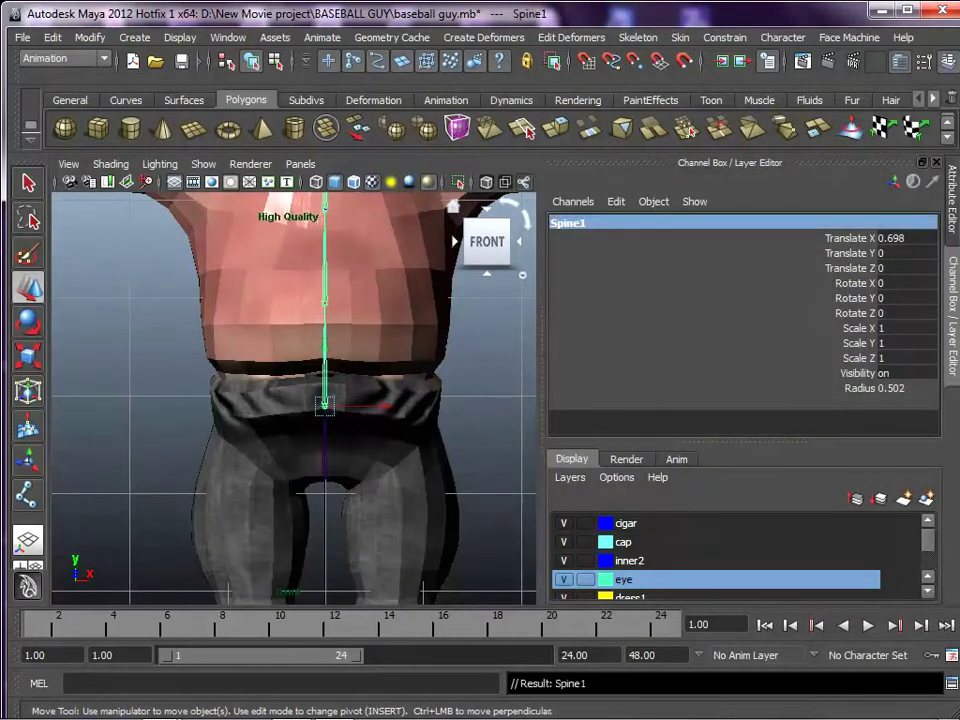
Copy the Spine1 name and reuse it to rename the mid-torso joint above it to Spine2.
{"action": "left_click", "coordinate": [325, 302]}
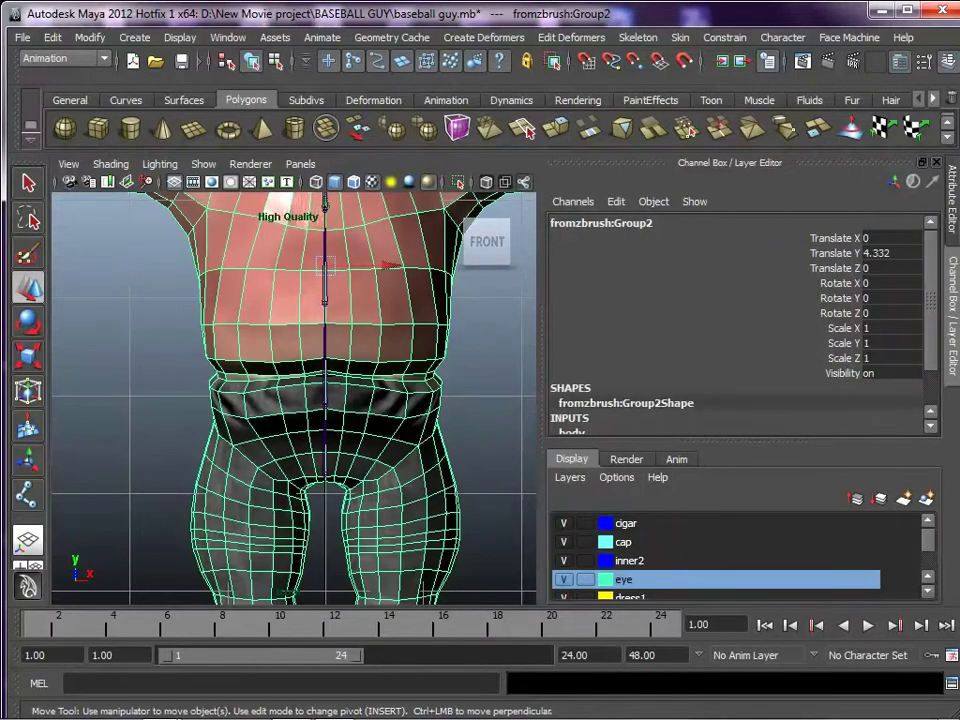
{"action": "left_click", "coordinate": [325, 404]}
{"action": "left_click", "coordinate": [588, 223]}
{"action": "left_click", "coordinate": [588, 223]}
{"action": "double_click", "coordinate": [586, 223]}
{"action": "key", "text": "ctrl+c"}
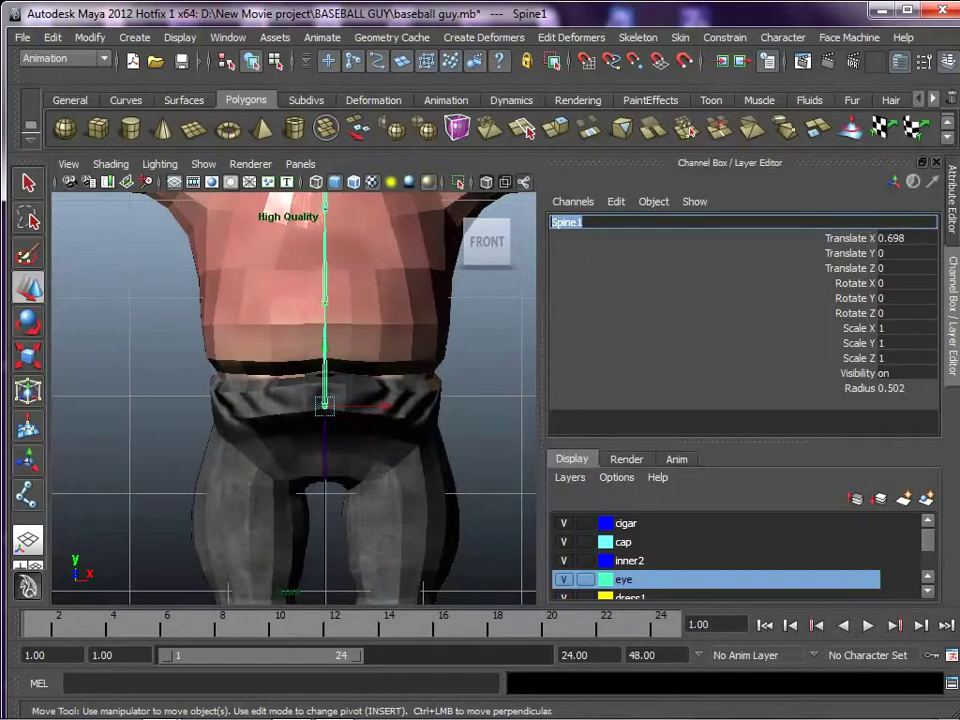
{"action": "left_click", "coordinate": [325, 302]}
{"action": "left_click", "coordinate": [588, 223]}
{"action": "key", "text": "ctrl+v"}
{"action": "key", "text": "BackSpace"}
{"action": "type", "text": "2"}
{"action": "key", "text": "Return"}
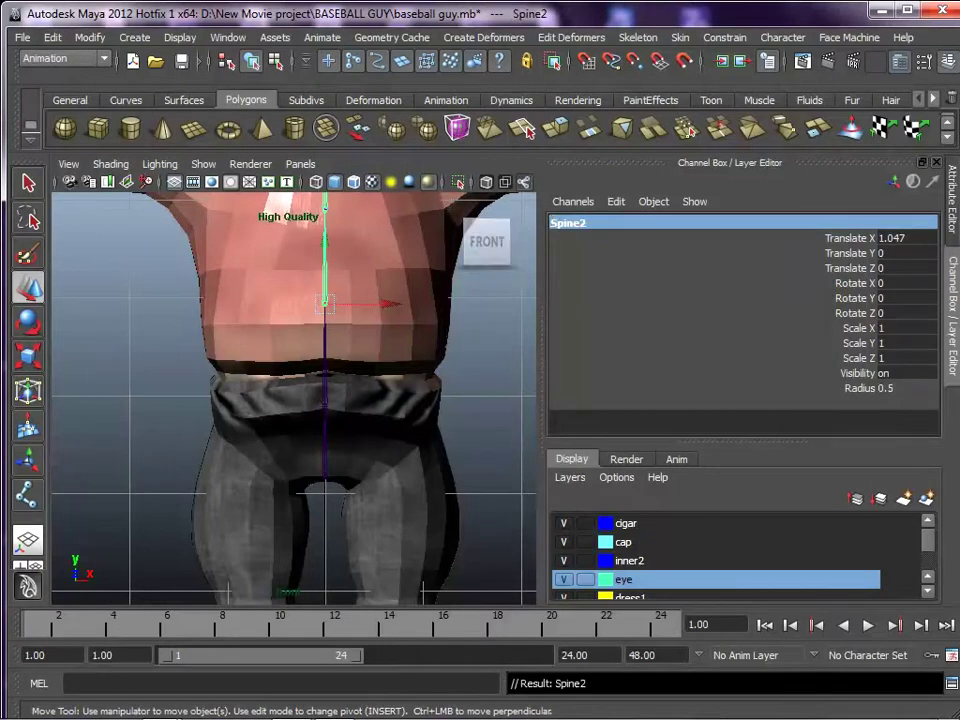
Rename the chest joint above Spine2 to Spine3, reusing the copied spine name.
{"action": "middle_click_drag", "start_coordinate": [325, 303], "coordinate": [345, 468], "text": "alt"}
{"action": "left_click", "coordinate": [349, 370]}
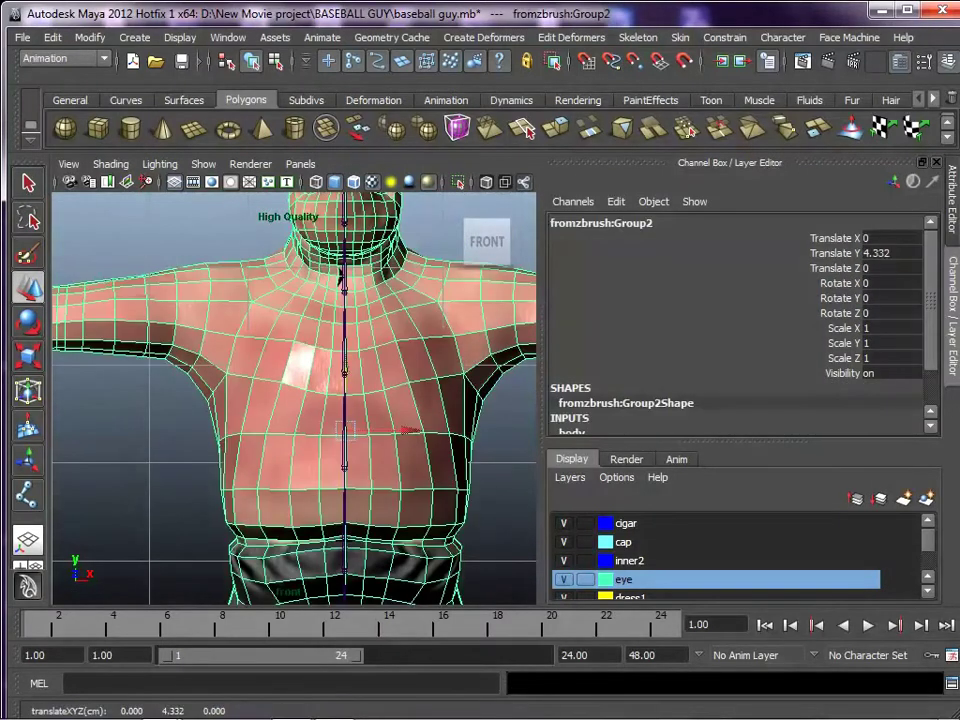
{"action": "left_click", "coordinate": [505, 450]}
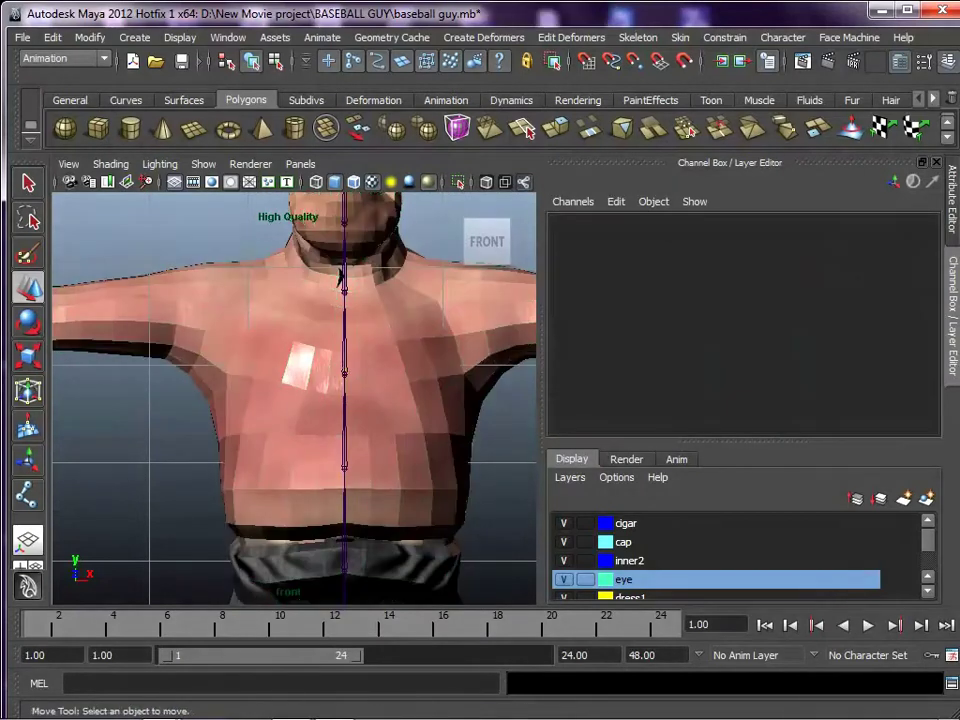
{"action": "left_click", "coordinate": [344, 373]}
{"action": "left_click", "coordinate": [567, 222]}
{"action": "key", "text": "ctrl+v"}
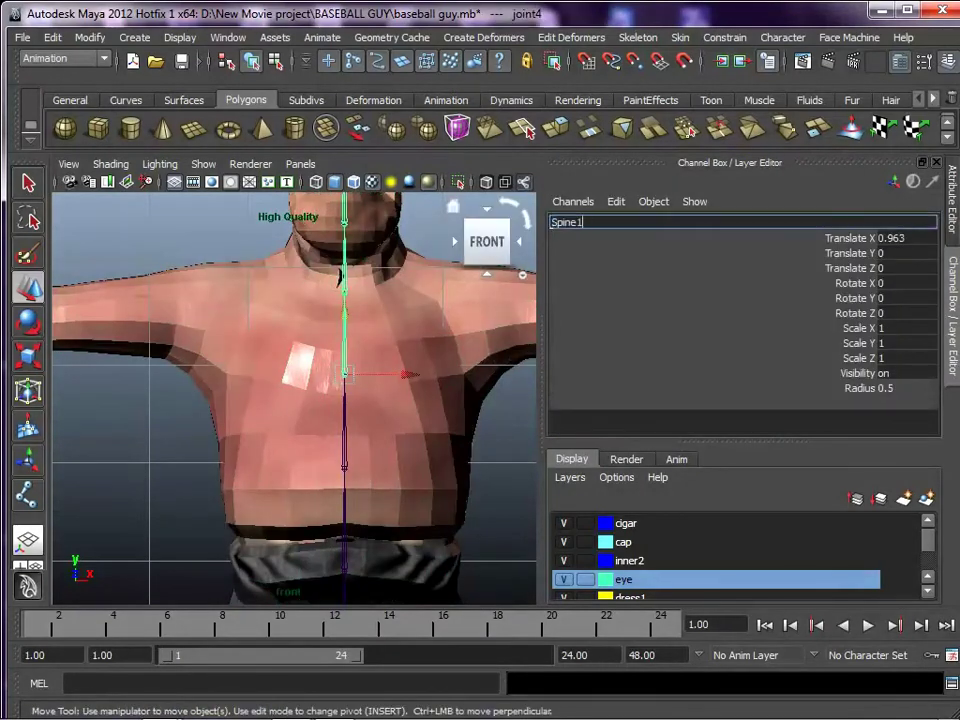
{"action": "key", "text": "BackSpace"}
{"action": "type", "text": "3"}
{"action": "key", "text": "Return"}
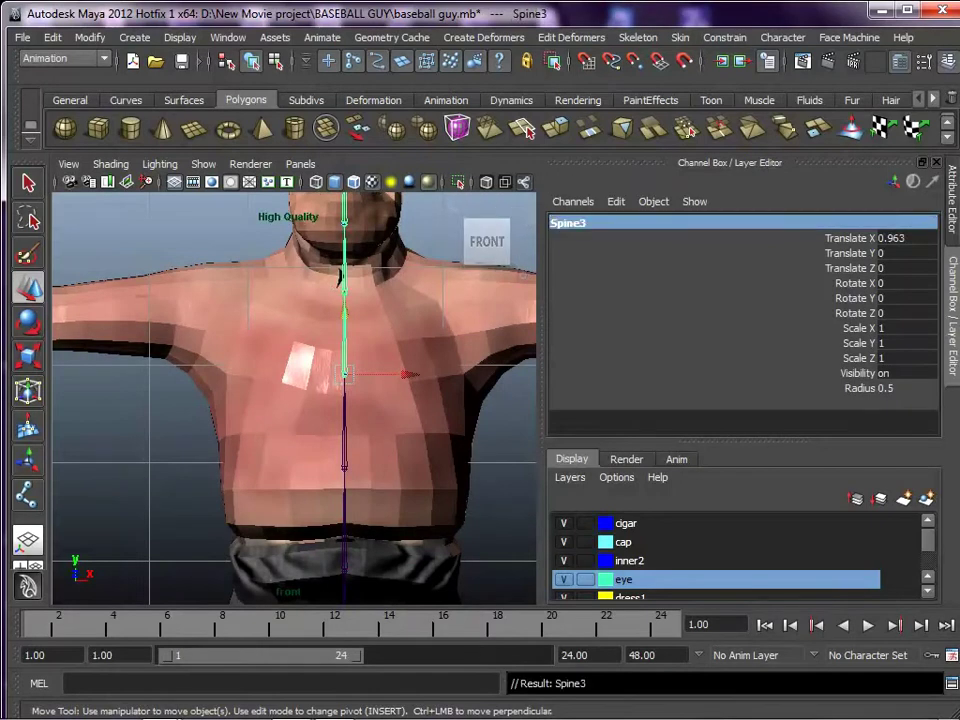
Rename the joint at the base of the neck, above Spine3, to Neck.
{"action": "left_click", "coordinate": [344, 292]}
{"action": "left_click", "coordinate": [567, 222]}
{"action": "type", "text": "Neck"}
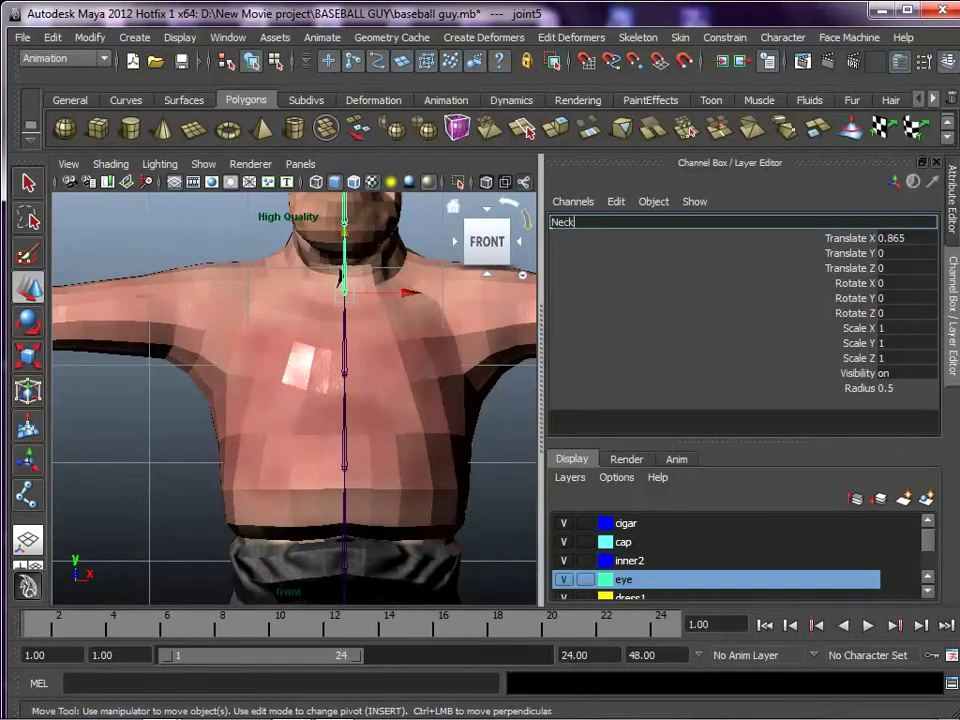
{"action": "key", "text": "Return"}
Switch to the side view and rename the jaw-level joint above Neck to Mouth.
{"action": "key", "text": "space"}
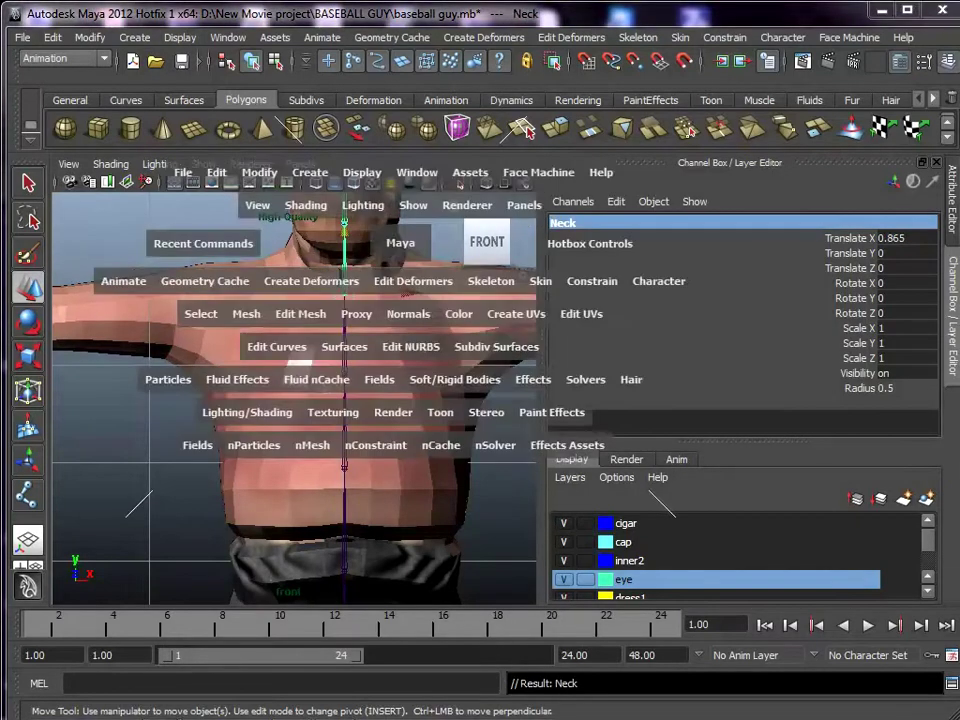
{"action": "left_click_drag", "start_coordinate": [400, 250], "coordinate": [484, 246]}
{"action": "middle_click_drag", "start_coordinate": [370, 370], "coordinate": [380, 383], "text": "alt"}
{"action": "right_click_drag", "start_coordinate": [380, 383], "coordinate": [458, 383], "text": "alt"}
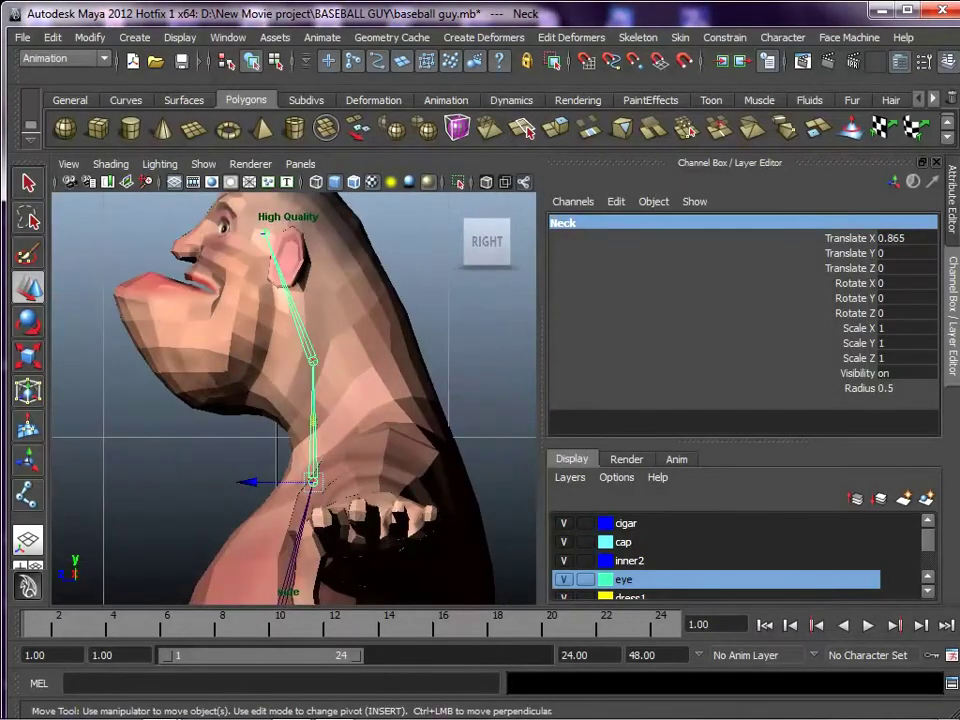
{"action": "left_click", "coordinate": [313, 361]}
{"action": "left_click", "coordinate": [566, 222]}
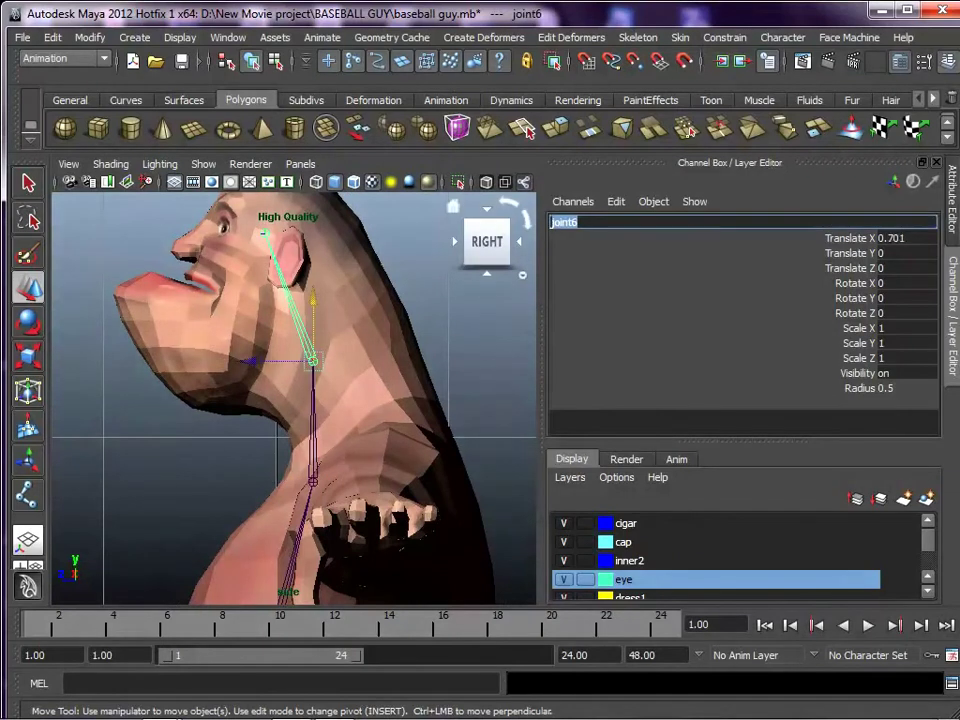
{"action": "type", "text": "Mouth"}
{"action": "key", "text": "Return"}
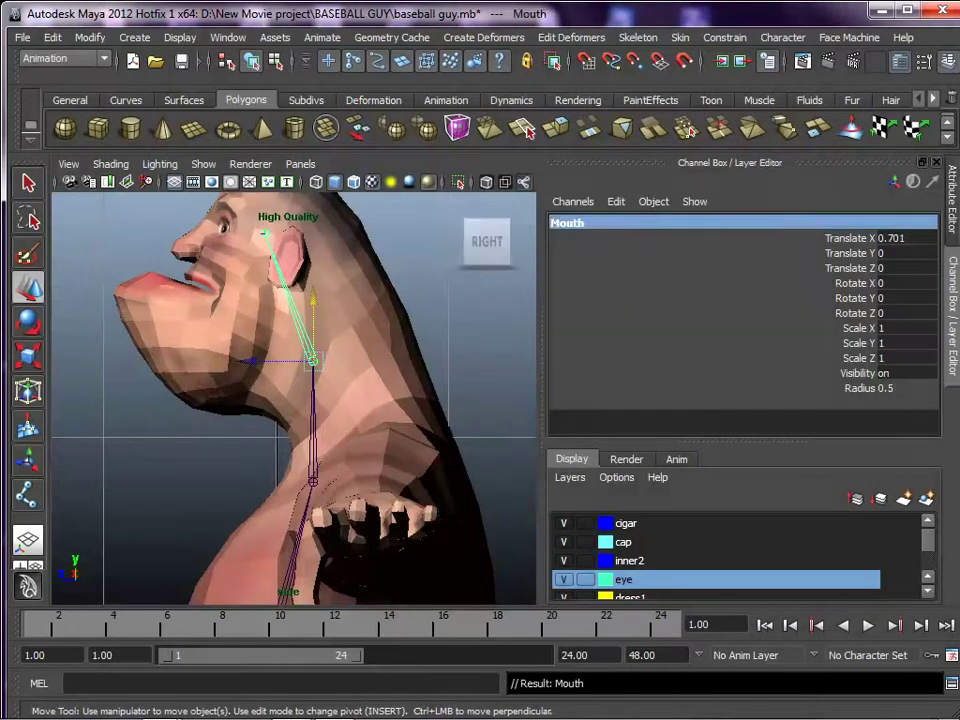
Rename the topmost joint of the chain, beside the ear, to Head.
{"action": "left_click", "coordinate": [265, 234]}
{"action": "left_click", "coordinate": [566, 223]}
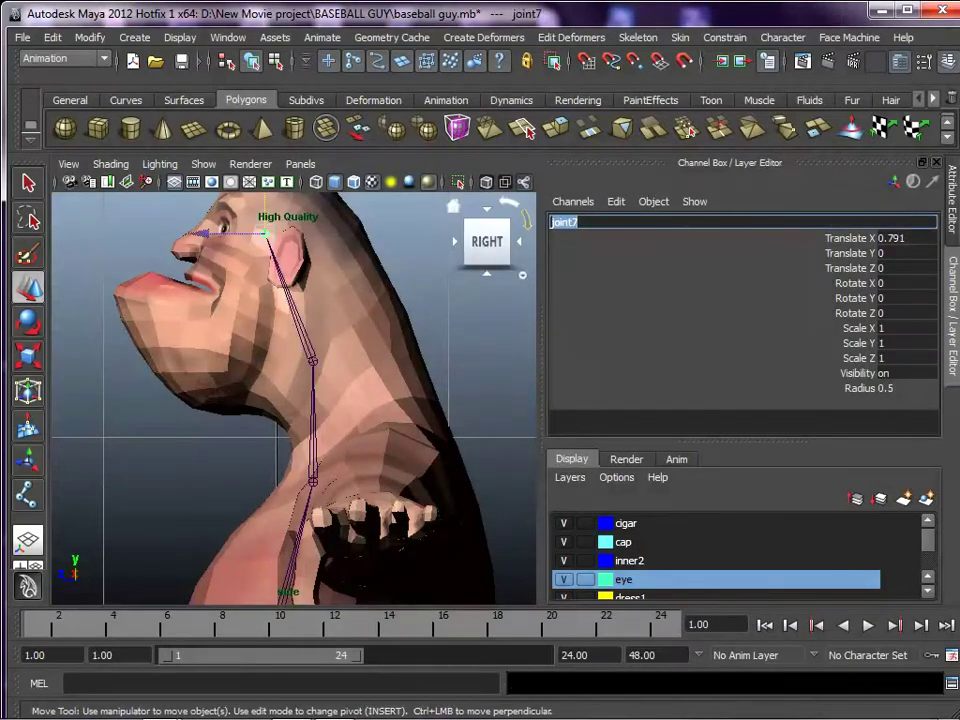
{"action": "type", "text": "Head"}
{"action": "key", "text": "Return"}
Place a separate single joint in the chin below the lower lip in the side view, at about Y 6.7, Z 0.71.
{"action": "middle_click_drag", "start_coordinate": [450, 290], "coordinate": [508, 358], "text": "alt"}
{"action": "left_click", "coordinate": [497, 385]}
{"action": "right_click_drag", "start_coordinate": [508, 358], "coordinate": [518, 358], "text": "alt"}
{"action": "middle_click_drag", "start_coordinate": [512, 358], "coordinate": [500, 394], "text": "alt"}
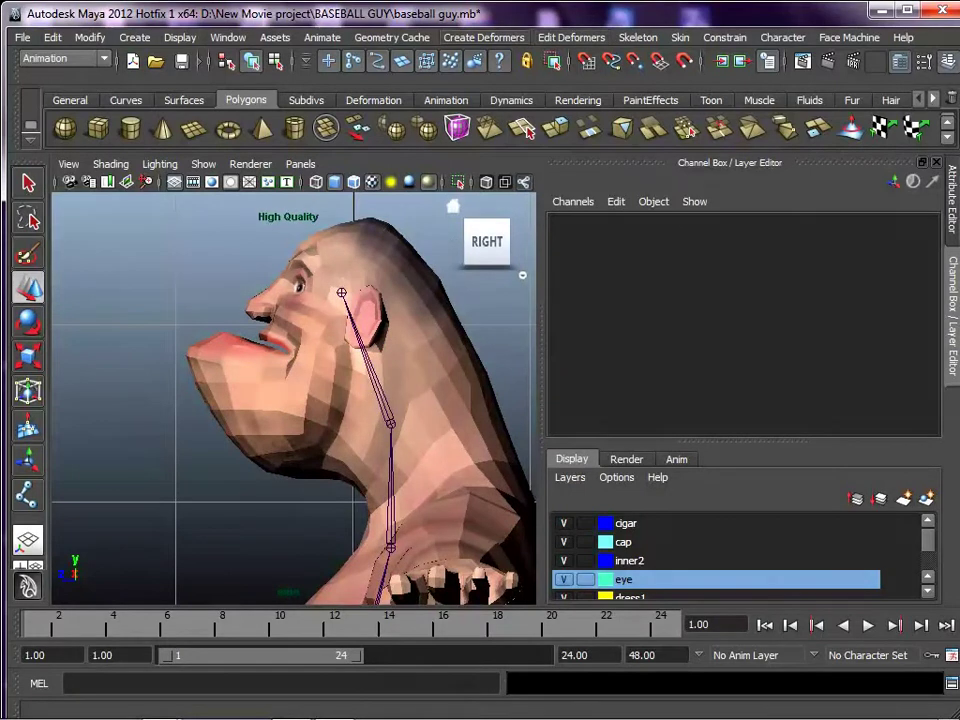
{"action": "left_click", "coordinate": [638, 37]}
{"action": "left_click", "coordinate": [660, 64]}
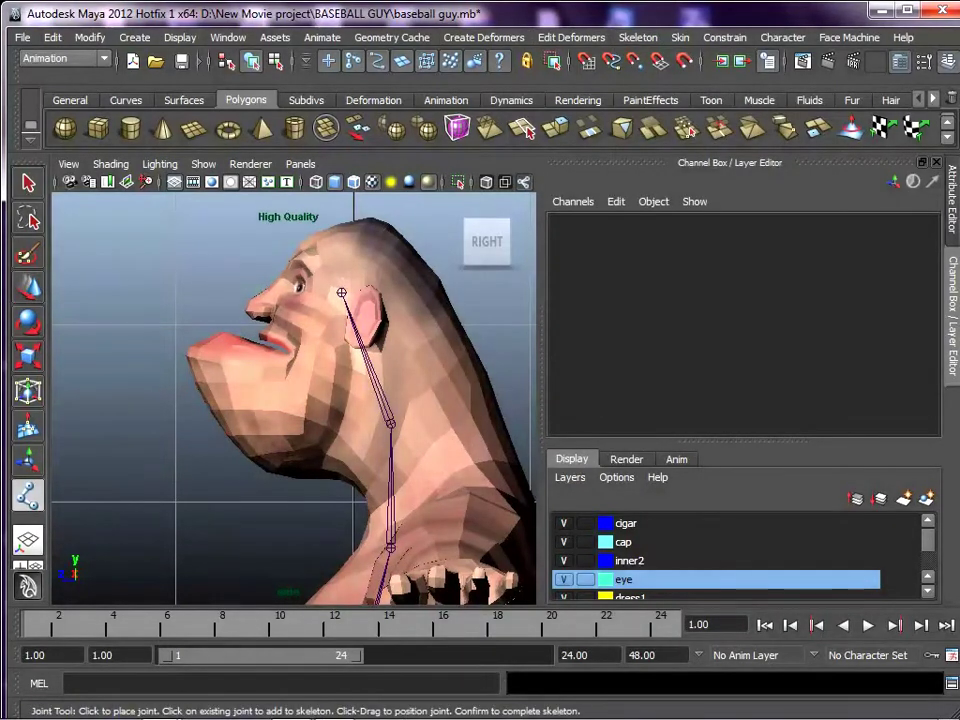
{"action": "left_click", "coordinate": [227, 377]}
{"action": "key", "text": "w"}
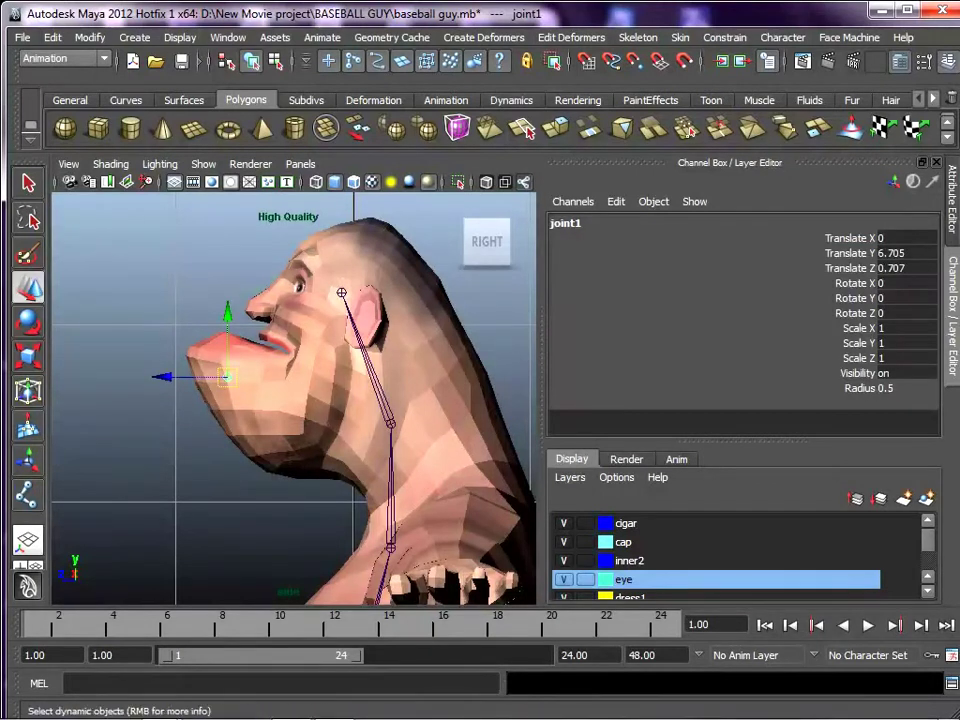
Place another separate single joint at the upper lip under the nose, at about Y 6.97, Z 0.42.
{"action": "left_click", "coordinate": [638, 37]}
{"action": "left_click", "coordinate": [645, 66]}
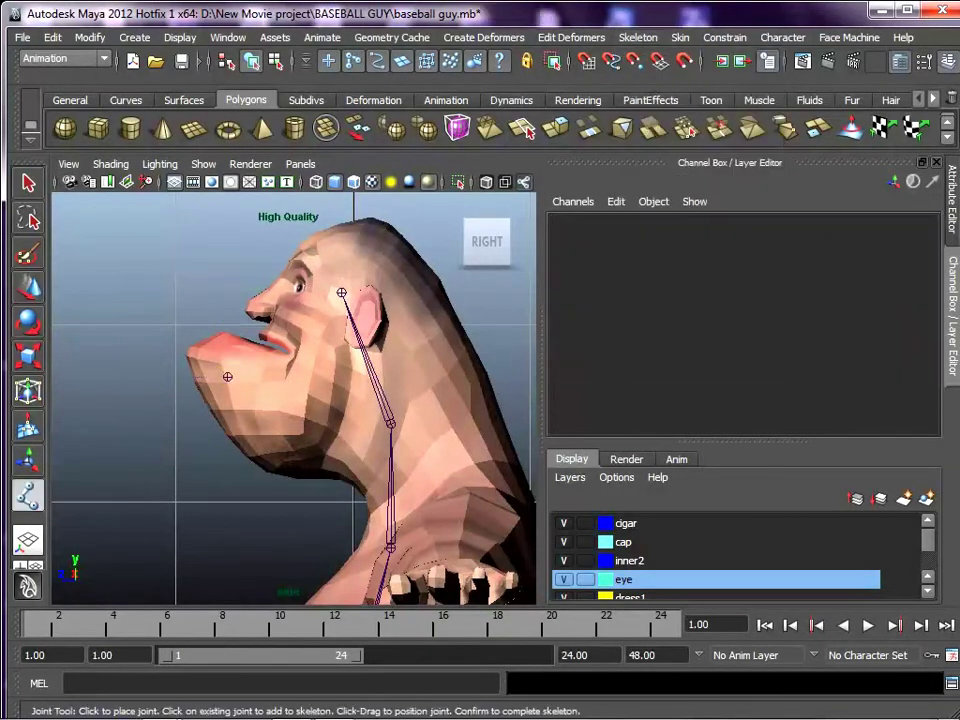
{"action": "left_click", "coordinate": [279, 329]}
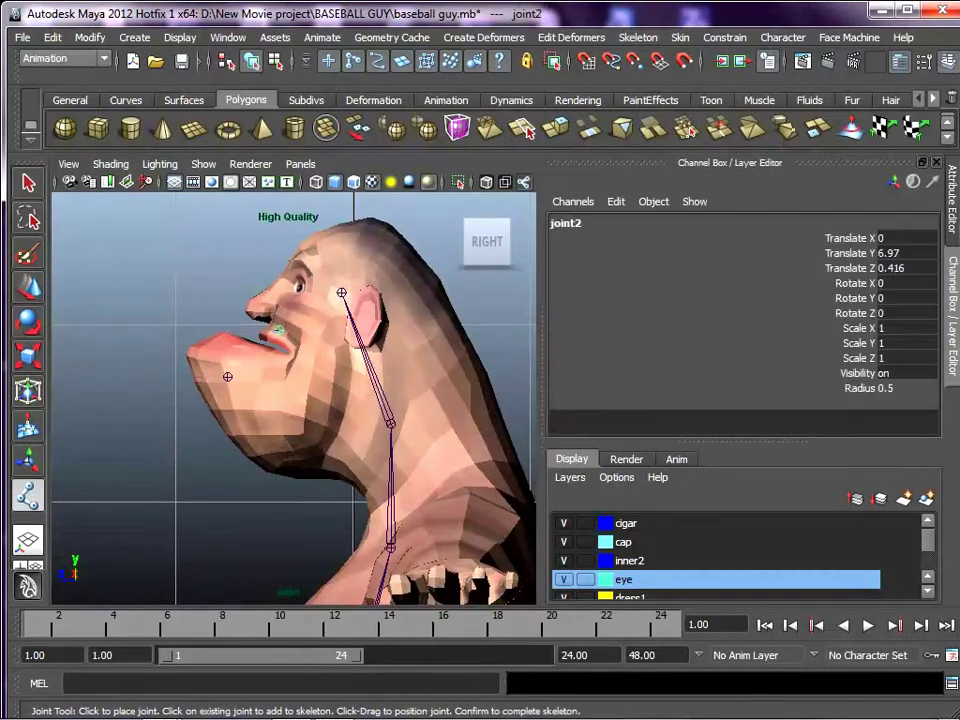
{"action": "key", "text": "w"}
Rename the single joint in the chin to lowerjaw.
{"action": "left_click", "coordinate": [228, 377]}
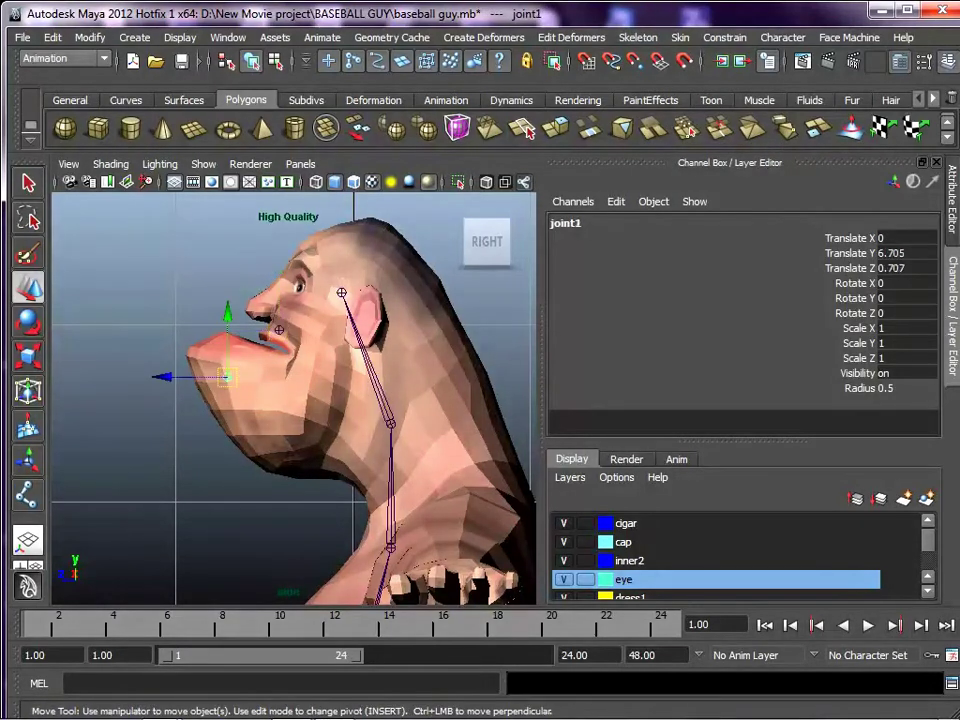
{"action": "left_click", "coordinate": [566, 223]}
{"action": "type", "text": "U"}
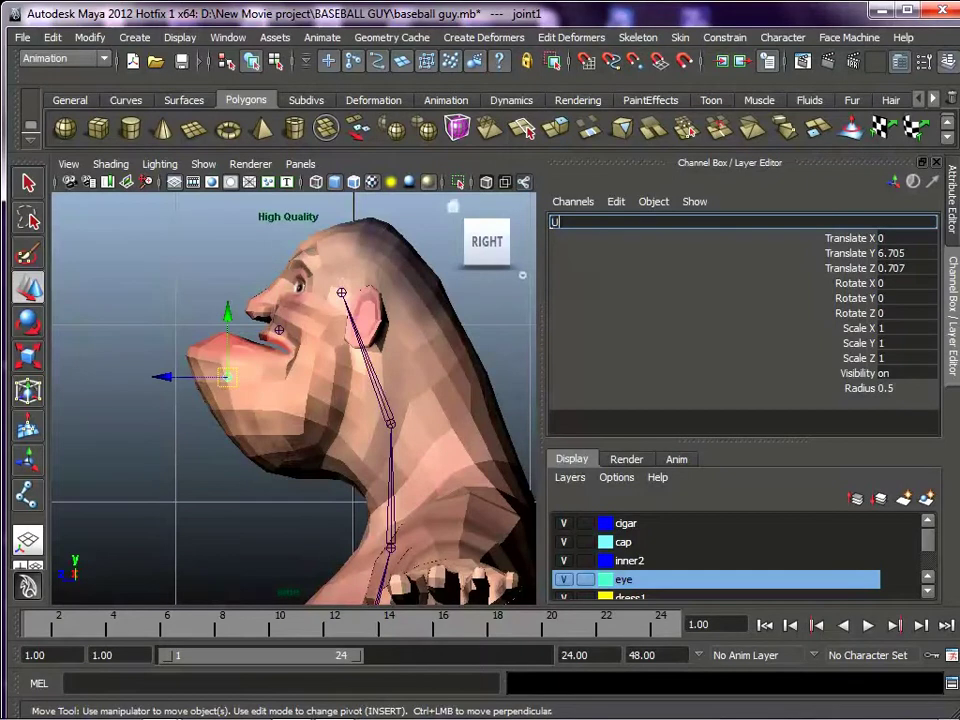
{"action": "type", "text": "pperjaw"}
{"action": "key", "text": "BackSpace"}
{"action": "key", "text": "BackSpace"}
{"action": "key", "text": "BackSpace"}
{"action": "key", "text": "BackSpace"}
{"action": "key", "text": "BackSpace"}
{"action": "key", "text": "BackSpace"}
{"action": "key", "text": "BackSpace"}
{"action": "key", "text": "BackSpace"}
{"action": "type", "text": "lowerjaw"}
{"action": "key", "text": "Return"}
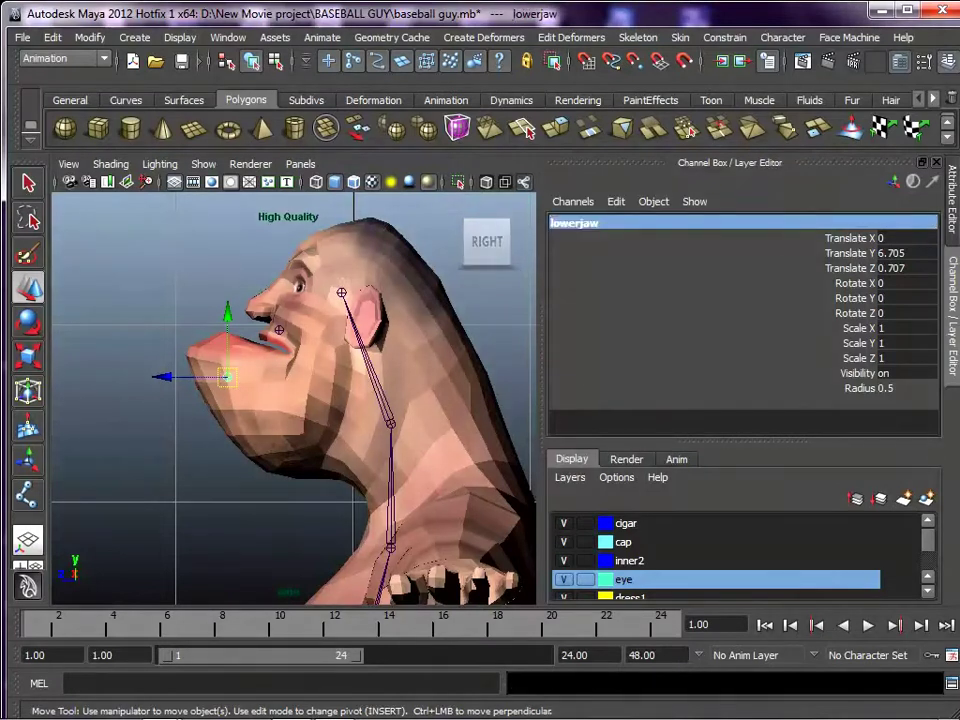
Rename the single joint at the upper lip to Upperjaw.
{"action": "left_click", "coordinate": [279, 330]}
{"action": "left_click", "coordinate": [566, 223]}
{"action": "type", "text": "Upperjaw"}
{"action": "key", "text": "Return"}
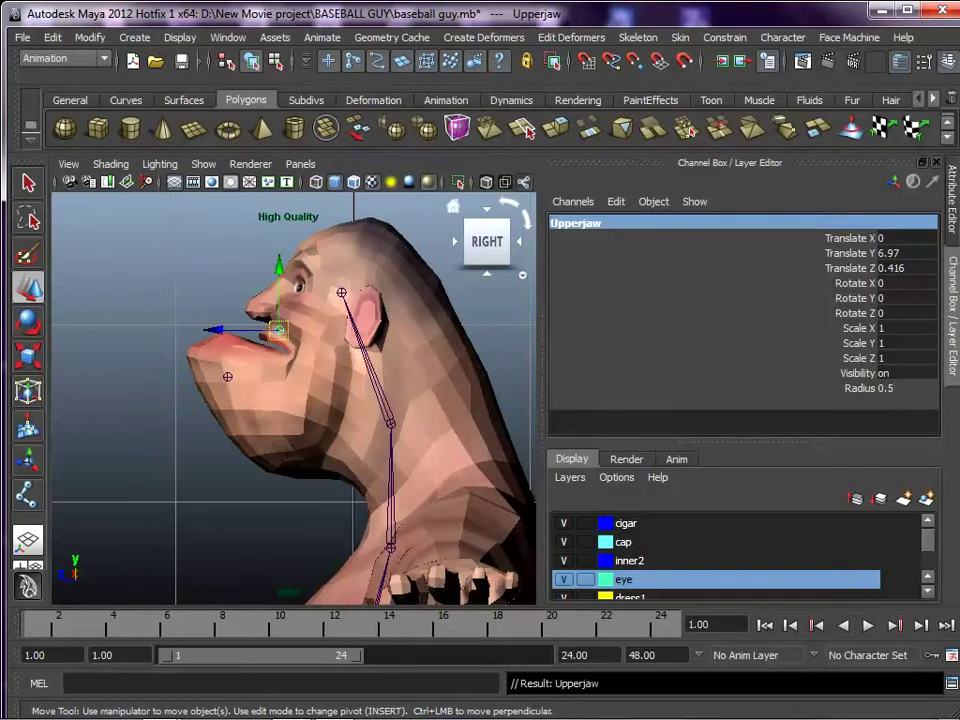
Parent the lowerjaw joint to the Mouth joint.
{"action": "scroll", "coordinate": [294, 398], "scroll_direction": "up", "scroll_amount": 2}
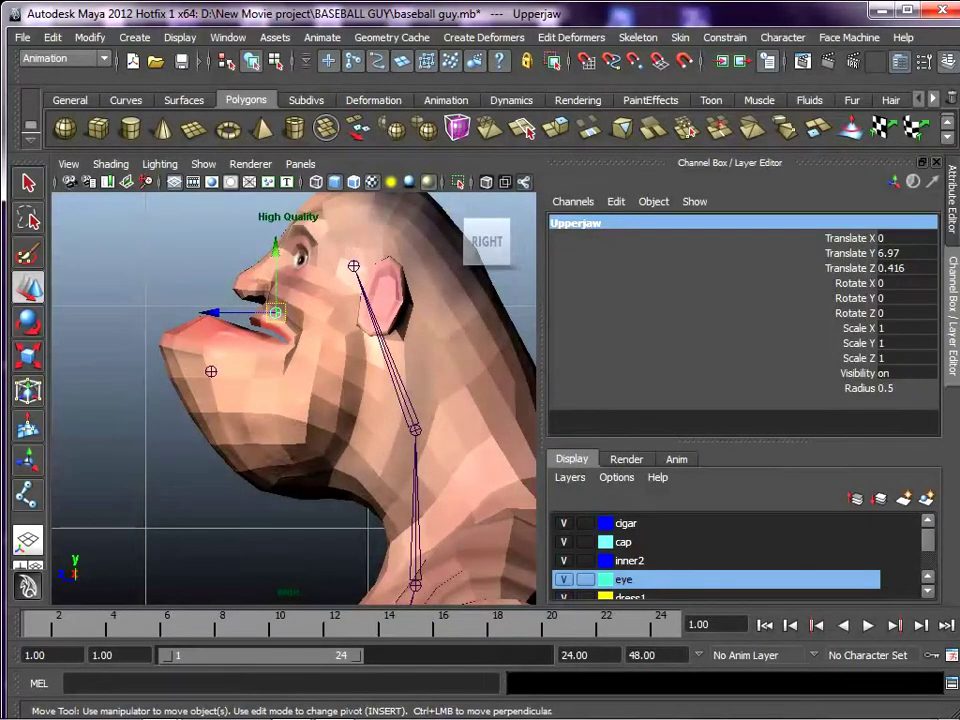
{"action": "left_click", "coordinate": [211, 371]}
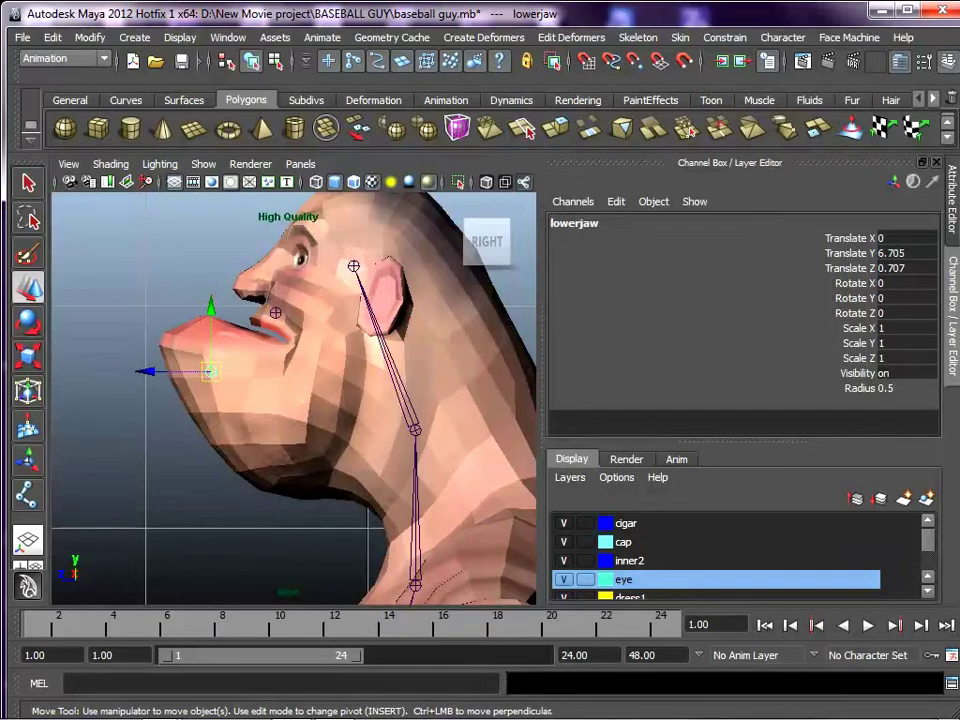
{"action": "middle_click_drag", "start_coordinate": [294, 398], "coordinate": [273, 403], "text": "alt"}
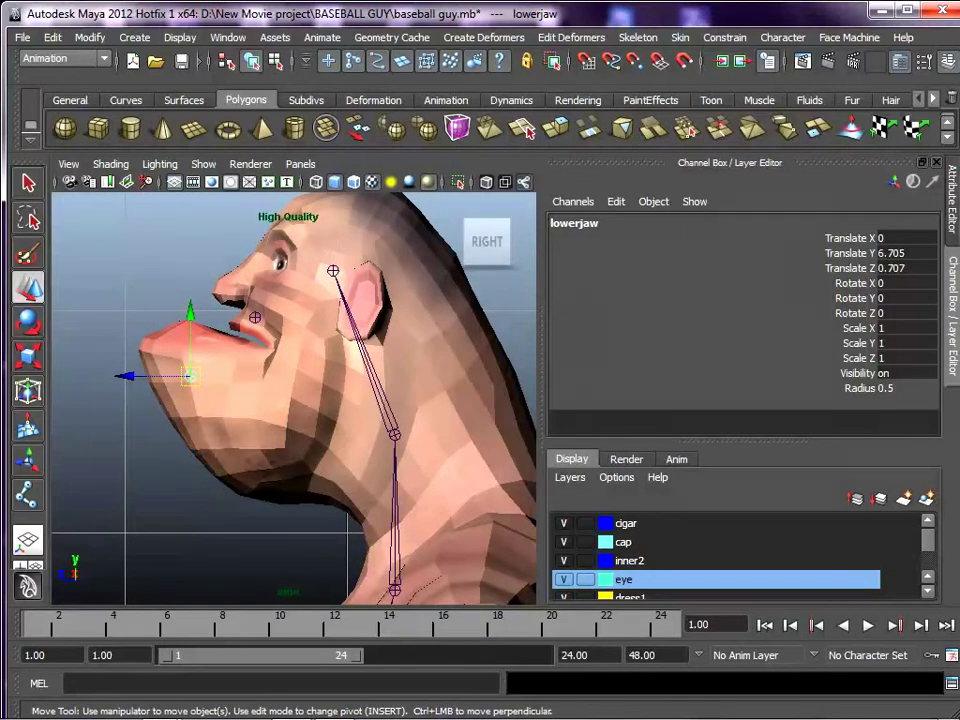
{"action": "left_click", "coordinate": [394, 434], "text": "shift"}
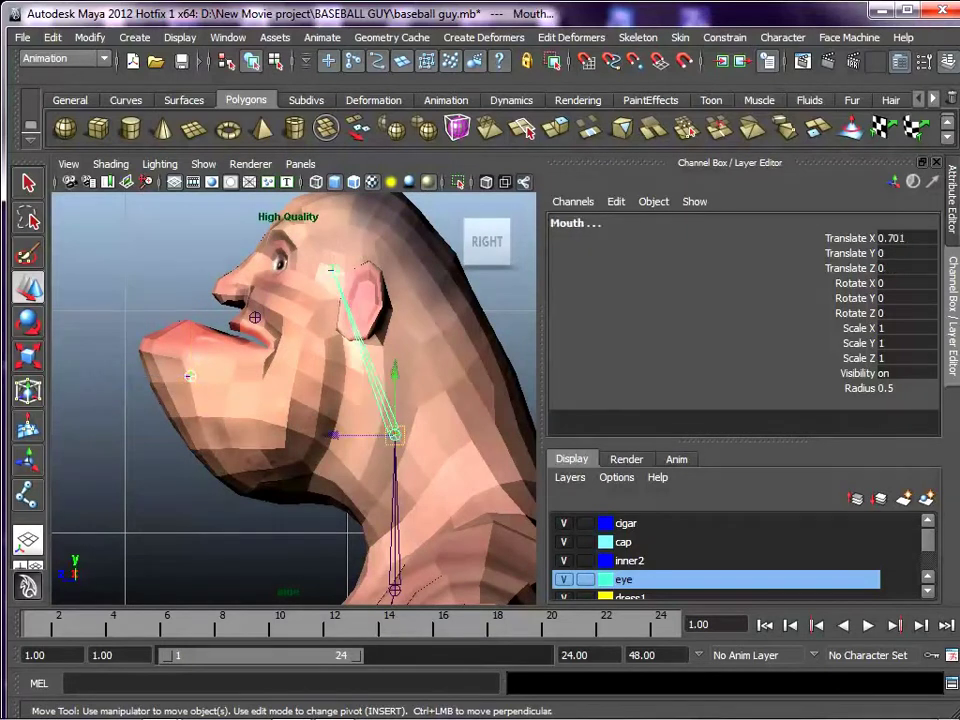
{"action": "left_click", "coordinate": [190, 376]}
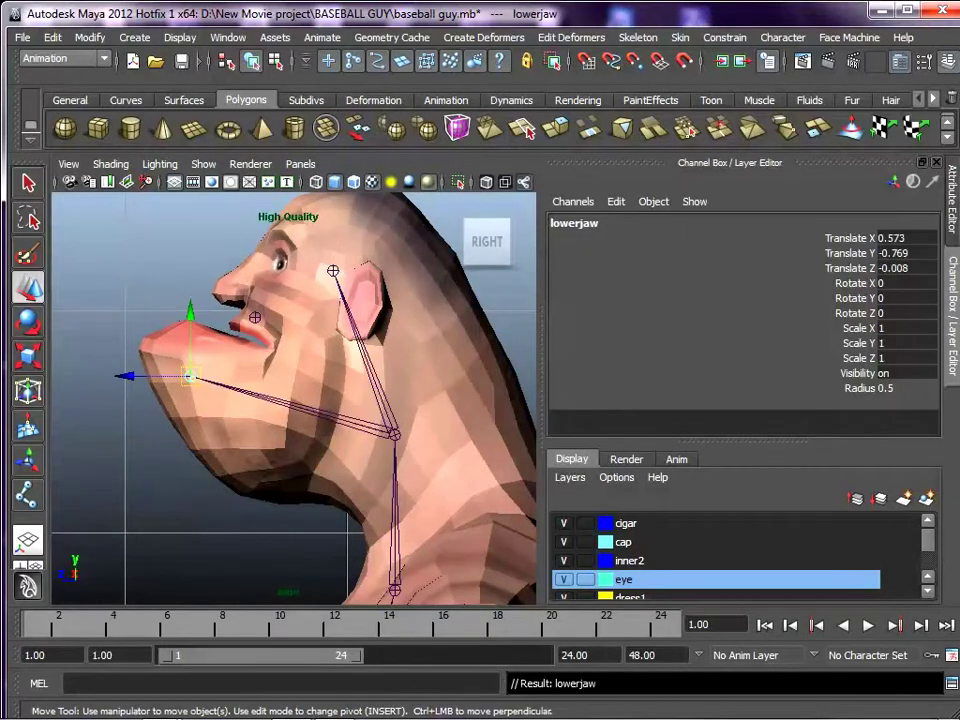
Parent the Upperjaw joint to the Mouth joint.
{"action": "left_click", "coordinate": [255, 317]}
{"action": "left_click", "coordinate": [394, 434], "text": "shift"}
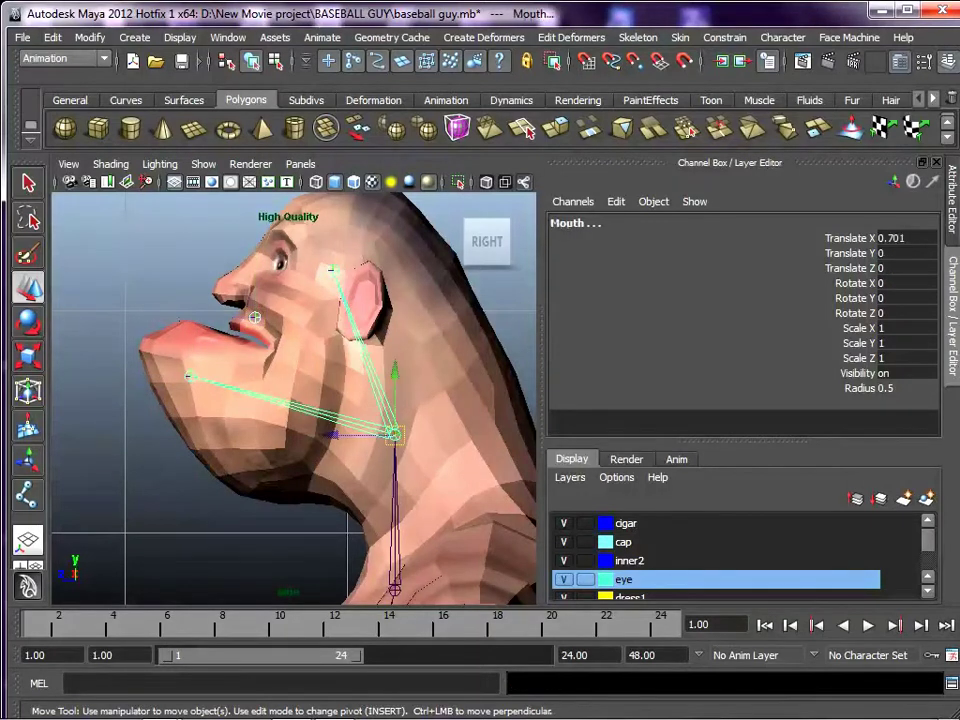
{"action": "key", "text": "p"}
Examine the character and its skeleton from several angles in the perspective view.
{"action": "key", "text": "space"}
{"action": "left_click_drag", "start_coordinate": [394, 441], "coordinate": [394, 400]}
{"action": "scroll", "coordinate": [390, 400], "scroll_direction": "down", "scroll_amount": 3}
{"action": "middle_click_drag", "start_coordinate": [390, 400], "coordinate": [409, 574], "text": "alt"}
{"action": "left_click_drag", "start_coordinate": [400, 450], "coordinate": [240, 446], "text": "alt"}
{"action": "scroll", "coordinate": [315, 440], "scroll_direction": "up", "scroll_amount": 5}
{"action": "scroll", "coordinate": [240, 446], "scroll_direction": "up", "scroll_amount": 3}
{"action": "middle_click_drag", "start_coordinate": [240, 446], "coordinate": [210, 320], "text": "alt"}
{"action": "scroll", "coordinate": [270, 420], "scroll_direction": "down", "scroll_amount": 4}
{"action": "middle_click_drag", "start_coordinate": [290, 480], "coordinate": [292, 390], "text": "alt"}
{"action": "left_click_drag", "start_coordinate": [310, 450], "coordinate": [475, 440], "text": "alt"}
Place a five-joint leg chain in the side view, running from hip through knee, ankle and ball of the foot to the toe.
{"action": "key", "text": "space"}
{"action": "middle_click_drag", "start_coordinate": [430, 470], "coordinate": [374, 240], "text": "alt"}
{"action": "right_click_drag", "start_coordinate": [374, 300], "coordinate": [240, 310], "text": "alt"}
{"action": "middle_click_drag", "start_coordinate": [280, 400], "coordinate": [282, 320], "text": "alt"}
{"action": "middle_click_drag", "start_coordinate": [290, 450], "coordinate": [298, 324], "text": "alt"}
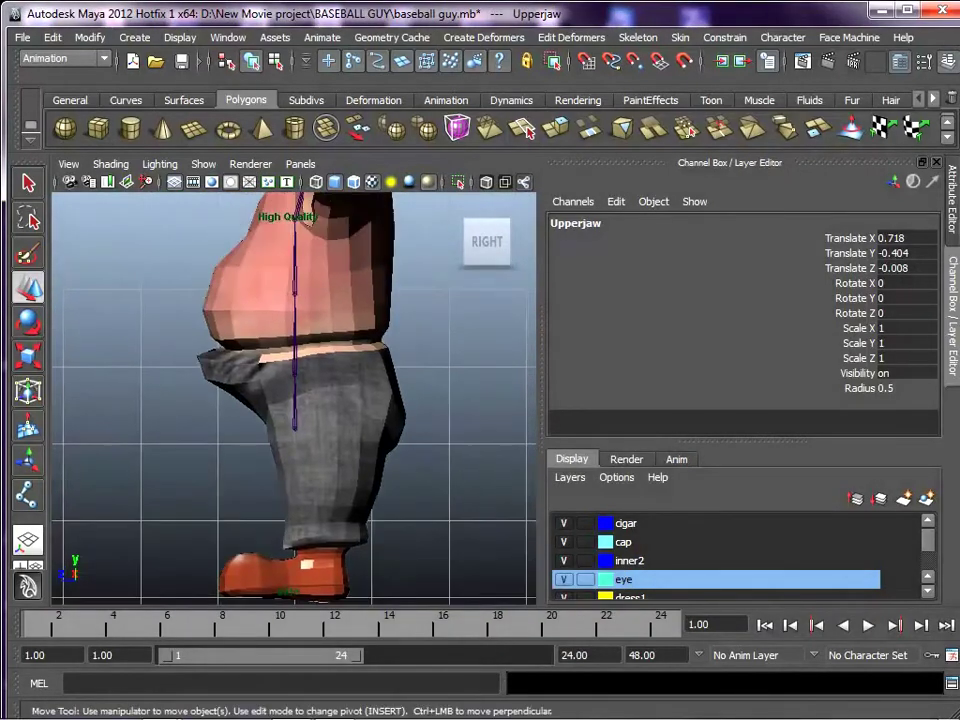
{"action": "left_click", "coordinate": [638, 37]}
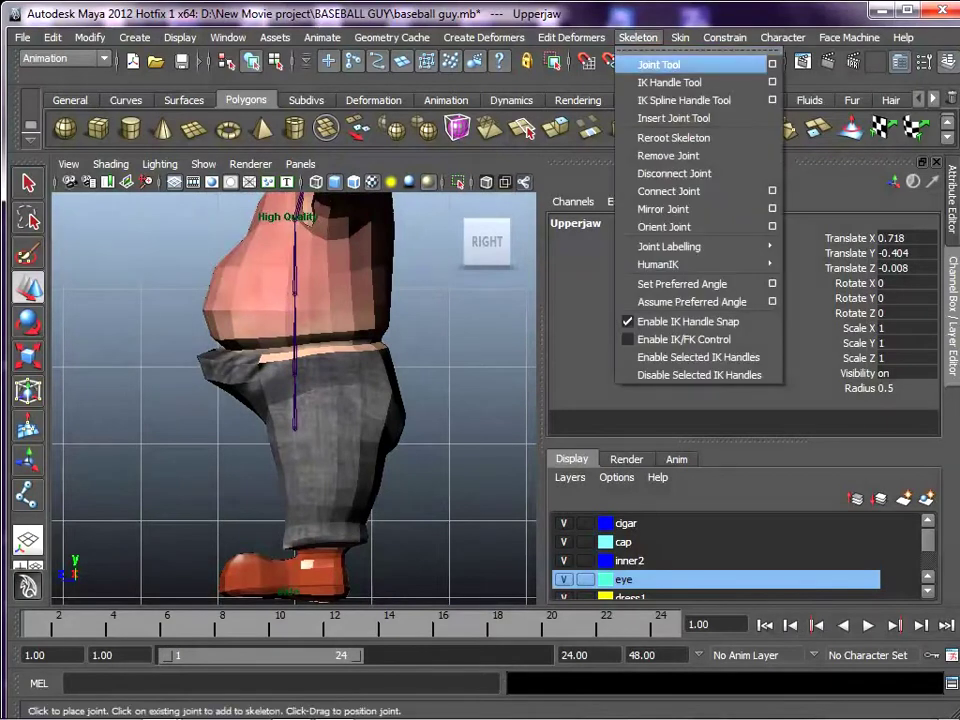
{"action": "left_click", "coordinate": [660, 64]}
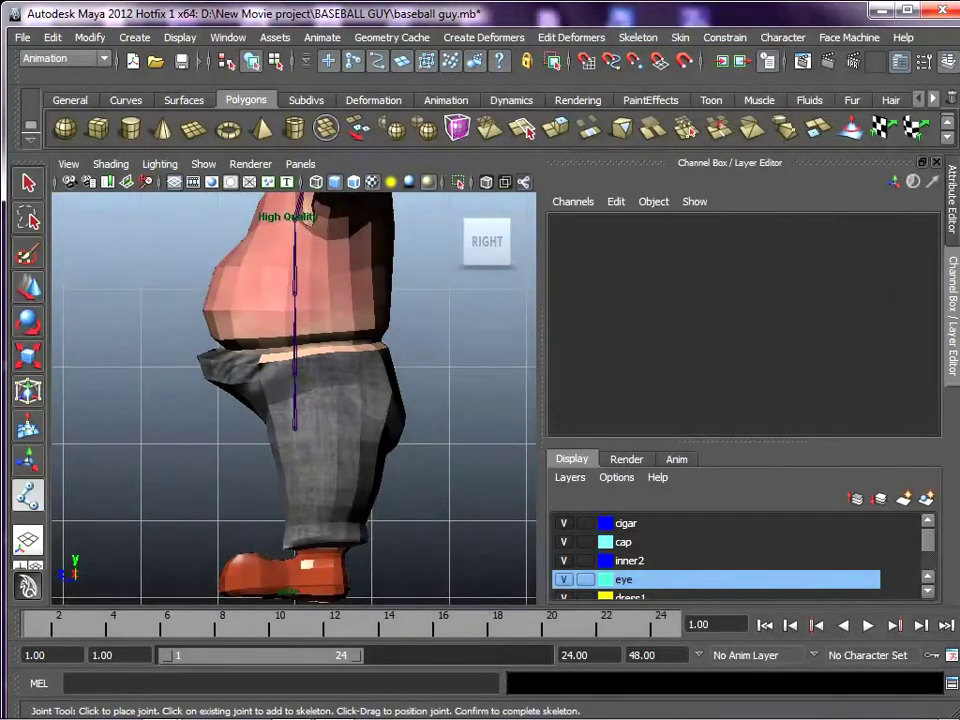
{"action": "left_click", "coordinate": [334, 383]}
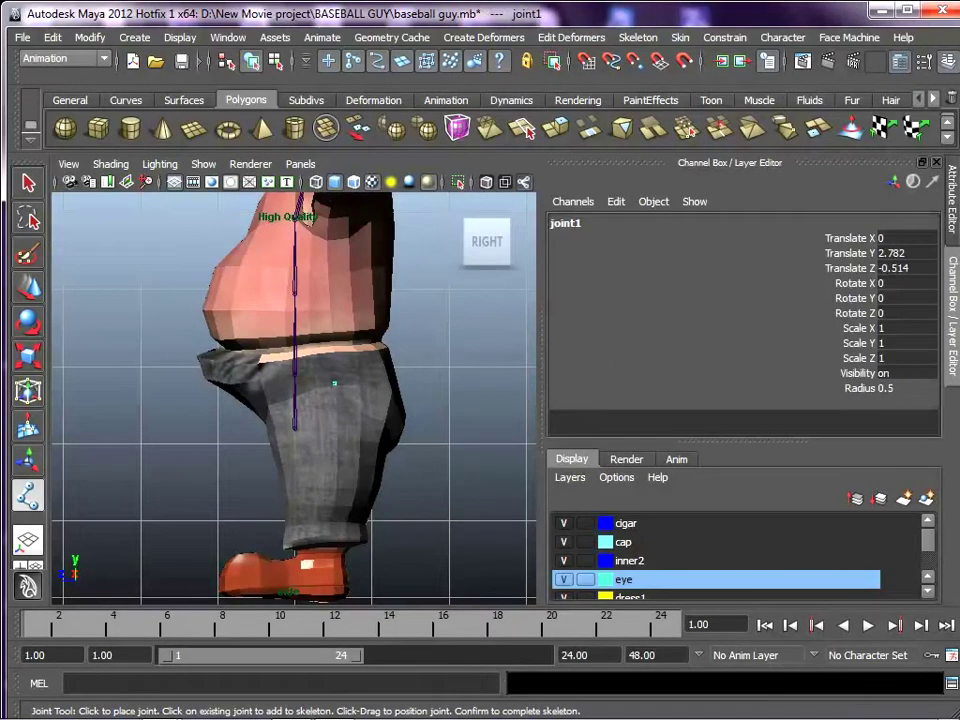
{"action": "left_click", "coordinate": [287, 465]}
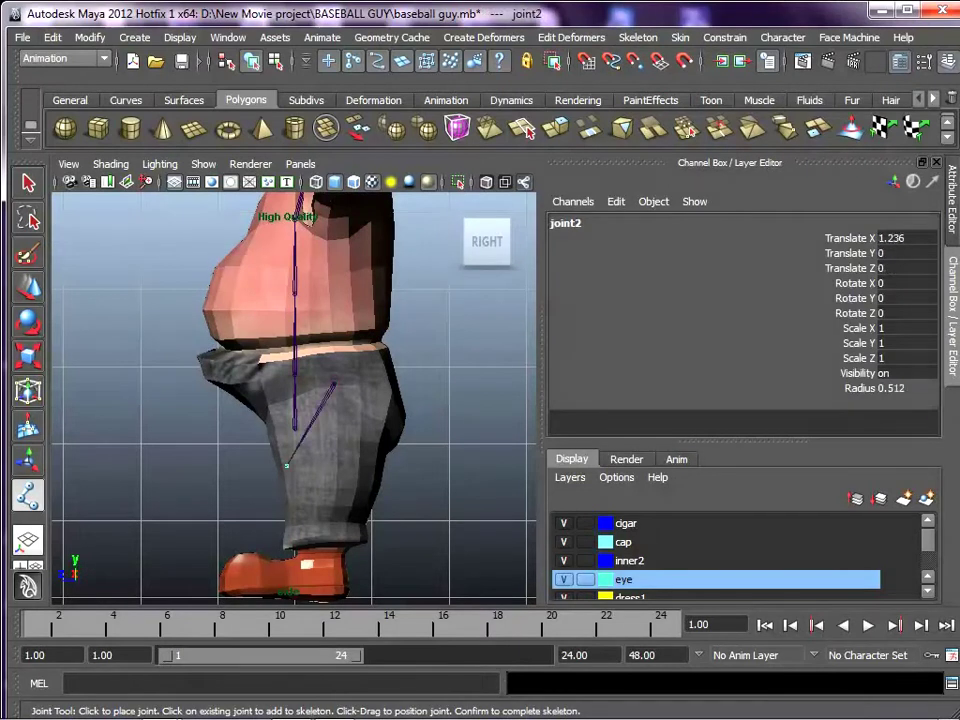
{"action": "left_click", "coordinate": [332, 588]}
{"action": "left_click", "coordinate": [281, 591]}
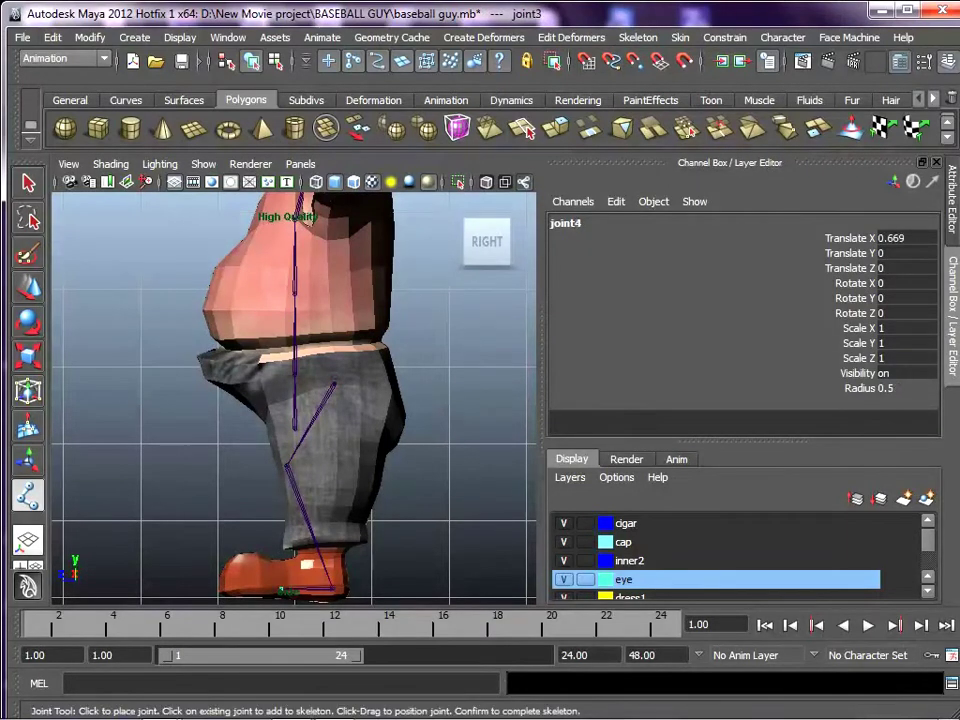
{"action": "left_click", "coordinate": [233, 587]}
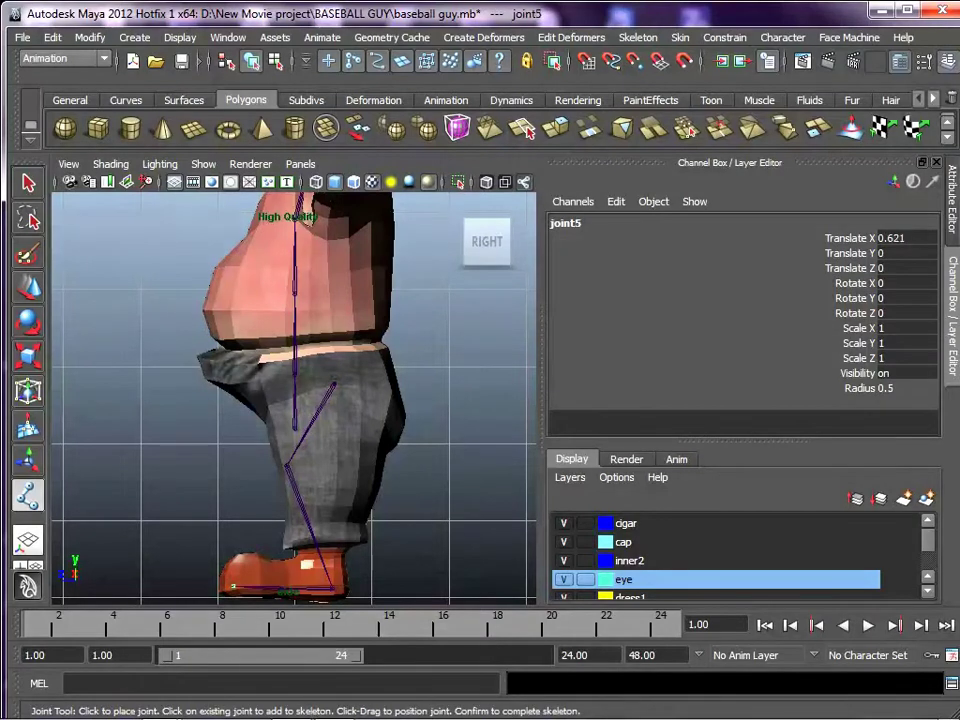
Move the whole leg joint chain sideways into the character's left leg, at about 0.613 in Translate X.
{"action": "key", "text": "w"}
{"action": "key", "text": "space"}
{"action": "left_click_drag", "start_coordinate": [354, 488], "coordinate": [353, 569]}
{"action": "middle_click_drag", "start_coordinate": [353, 569], "coordinate": [347, 291], "text": "alt"}
{"action": "left_click_drag", "start_coordinate": [391, 315], "coordinate": [459, 295]}
{"action": "key", "text": "ctrl+z"}
{"action": "key", "text": "space"}
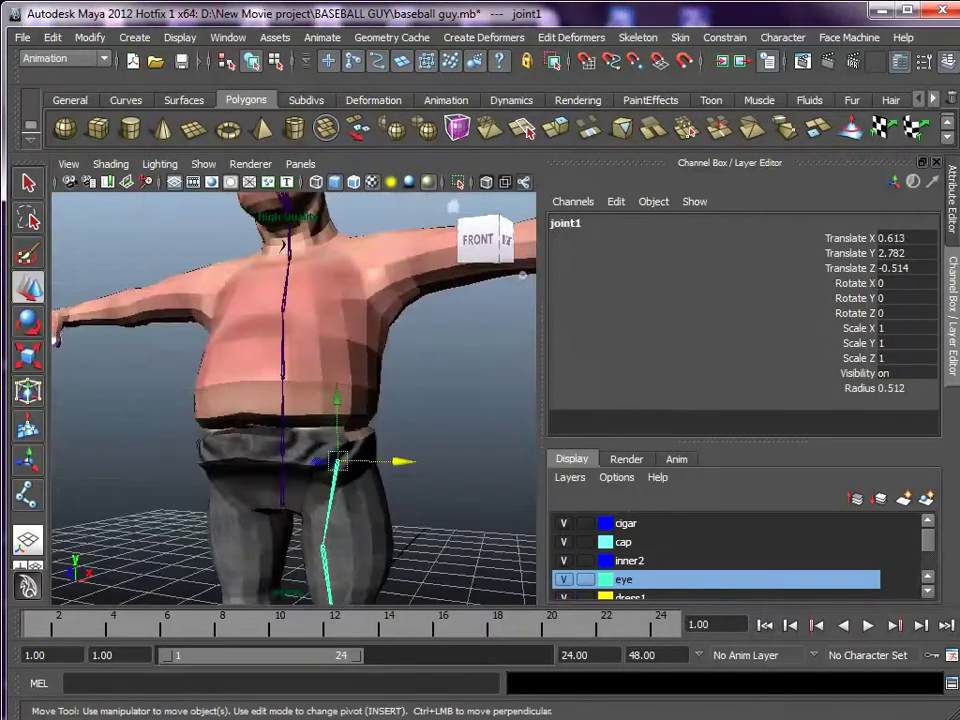
Rename the top joint of the leg chain to Left_hipjoint.
{"action": "left_click_drag", "start_coordinate": [400, 335], "coordinate": [330, 337], "text": "alt"}
{"action": "middle_click_drag", "start_coordinate": [330, 420], "coordinate": [325, 288], "text": "alt"}
{"action": "left_click_drag", "start_coordinate": [325, 288], "coordinate": [345, 325], "text": "alt"}
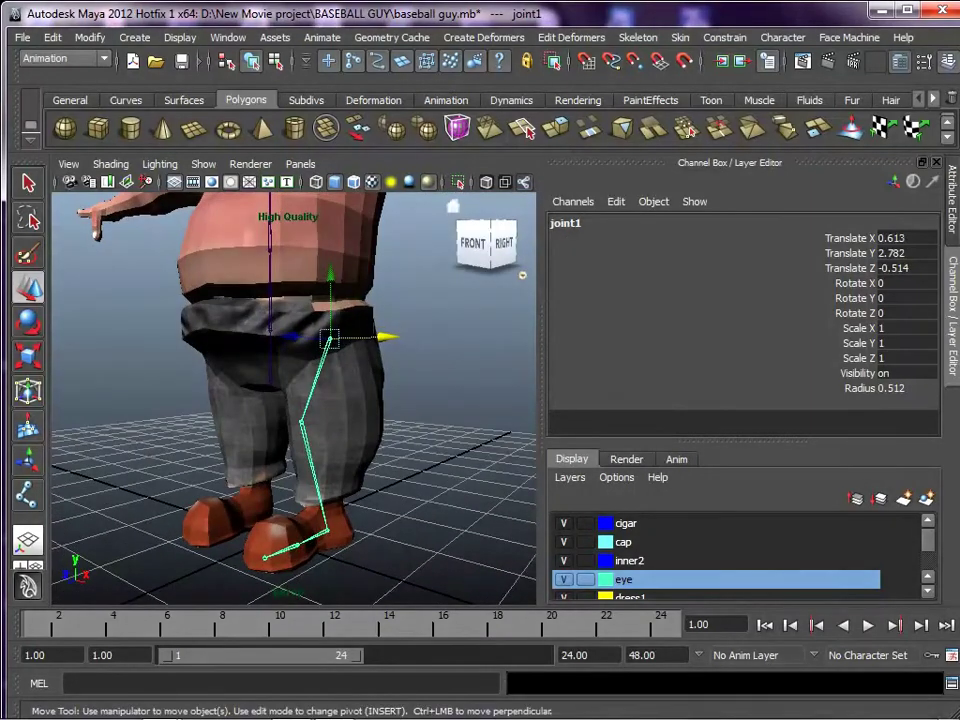
{"action": "left_click", "coordinate": [566, 223]}
{"action": "type", "text": "LE"}
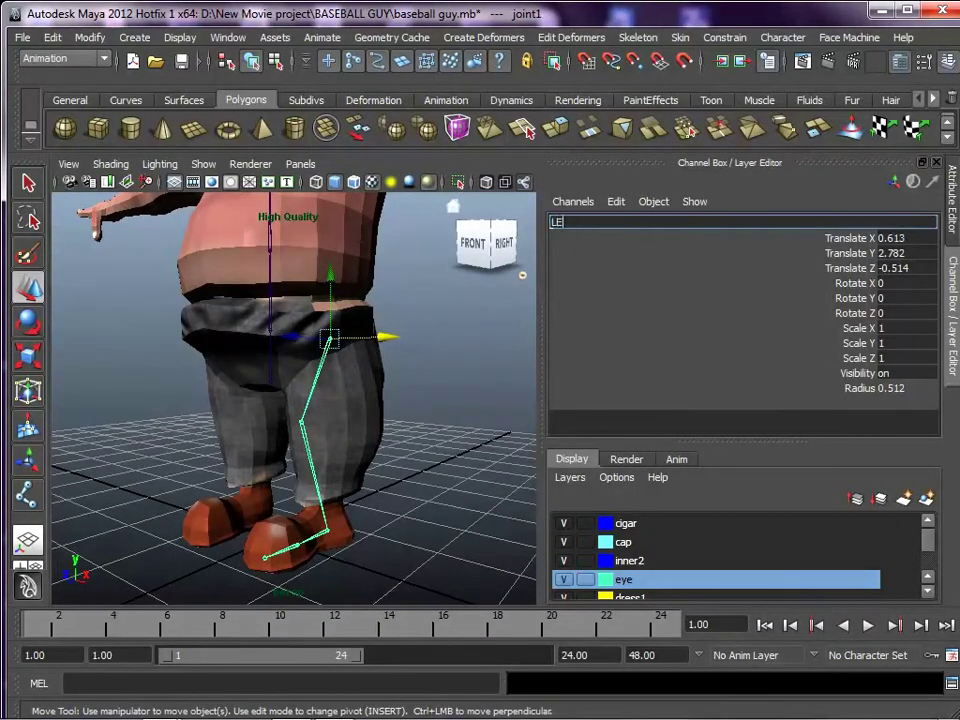
{"action": "type", "text": "ft"}
{"action": "key", "text": "BackSpace"}
{"action": "key", "text": "BackSpace"}
{"action": "key", "text": "BackSpace"}
{"action": "type", "text": "eft"}
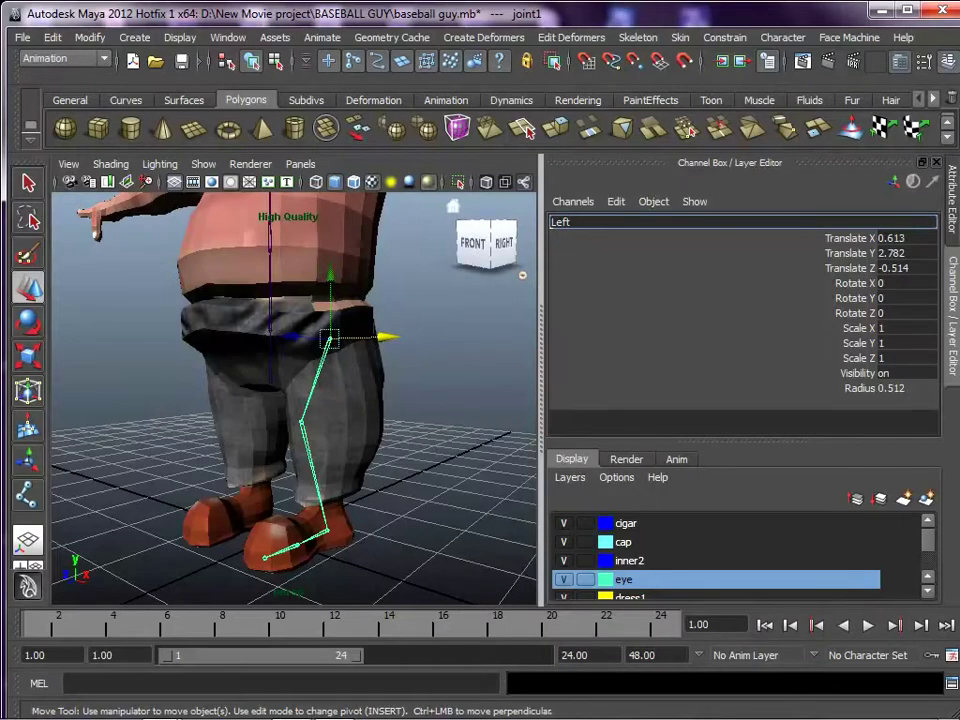
{"action": "key", "text": "BackSpace"}
{"action": "key", "text": "BackSpace"}
{"action": "key", "text": "BackSpace"}
{"action": "key", "text": "BackSpace"}
{"action": "type", "text": "Left_"}
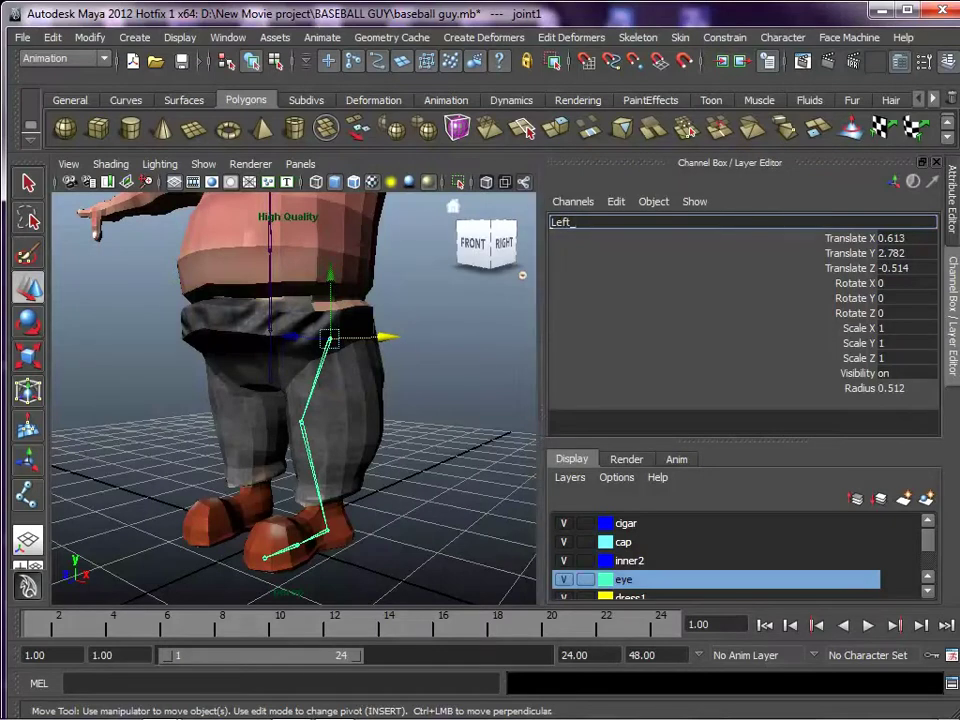
{"action": "type", "text": "hipjoint"}
{"action": "key", "text": "Return"}
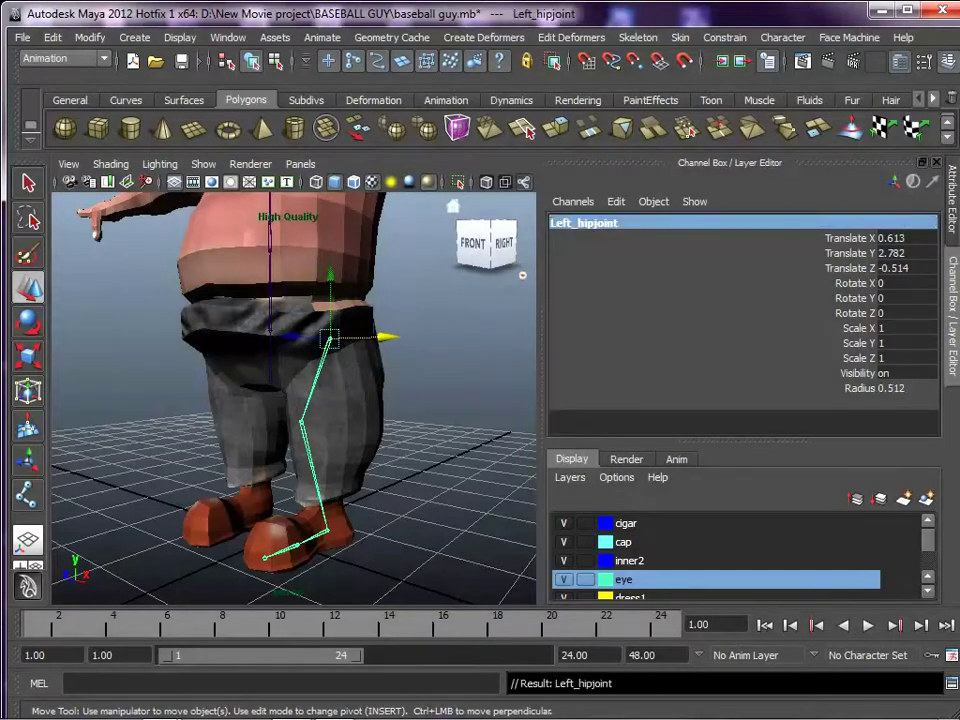
Rename the knee joint below the left hip to Left_kneejoint.
{"action": "key", "text": "Down"}
{"action": "left_click", "coordinate": [567, 223]}
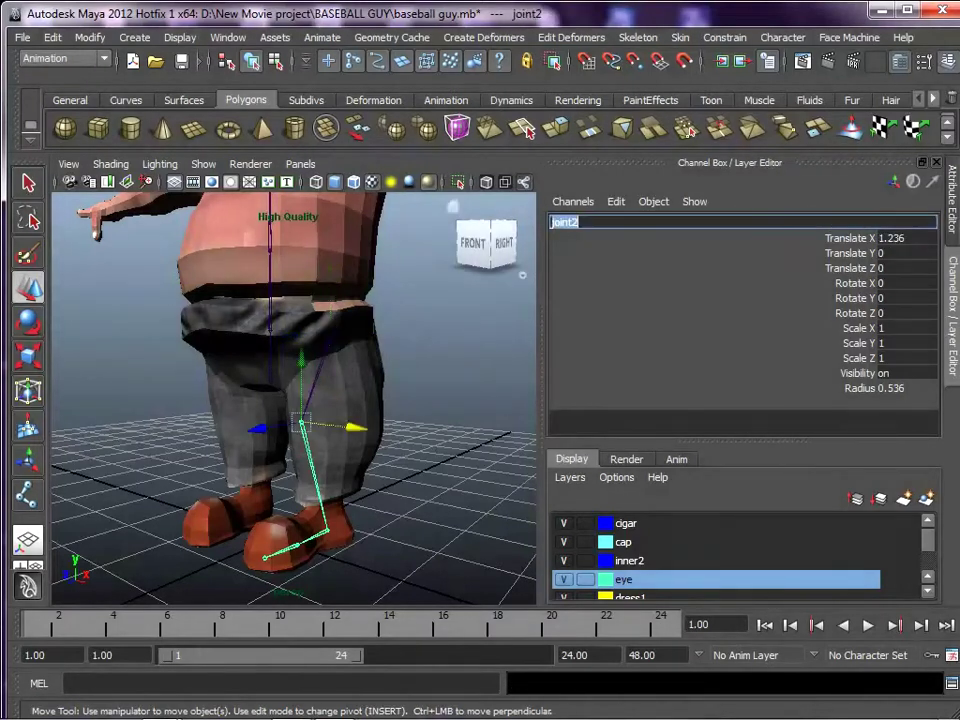
{"action": "type", "text": "Left_knee"}
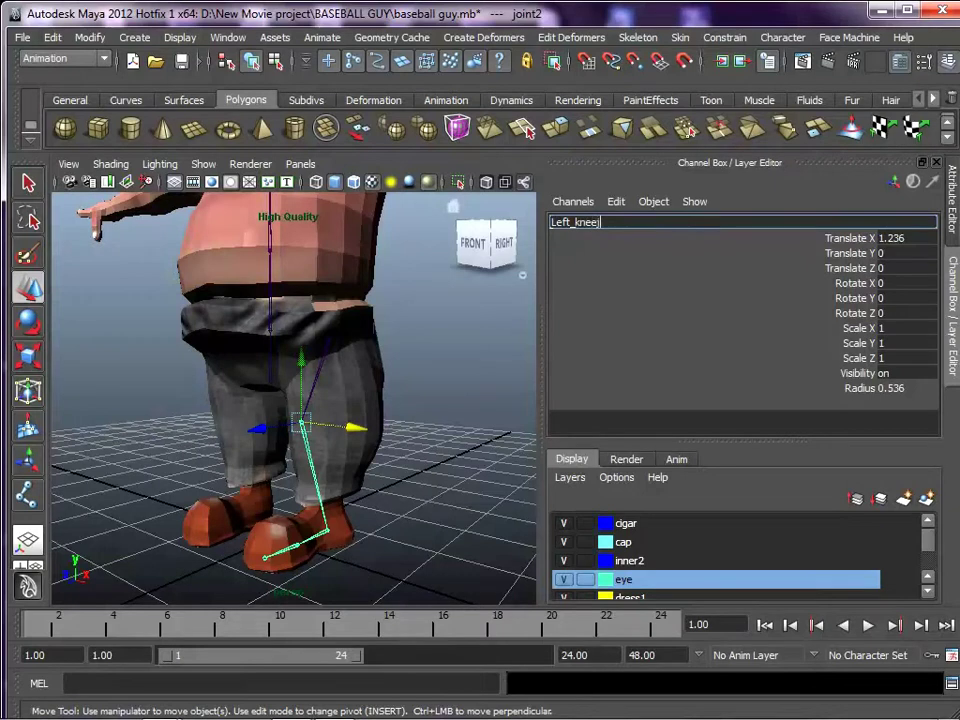
{"action": "type", "text": "joint"}
{"action": "key", "text": "Return"}
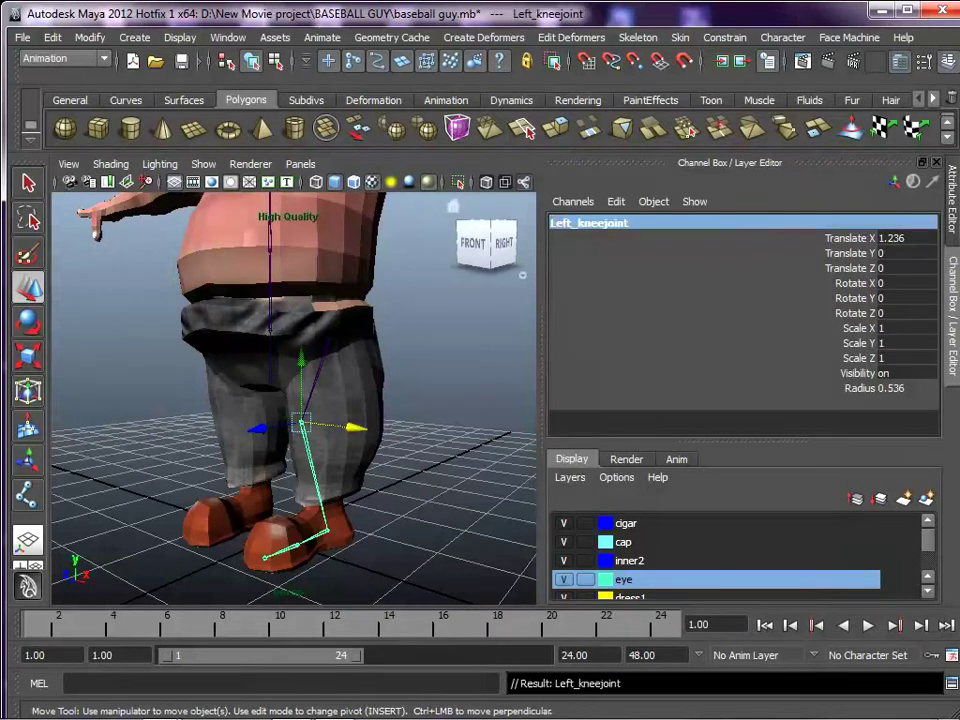
Rename the joint at the left ankle to Left_anklejoint.
{"action": "left_click", "coordinate": [327, 530]}
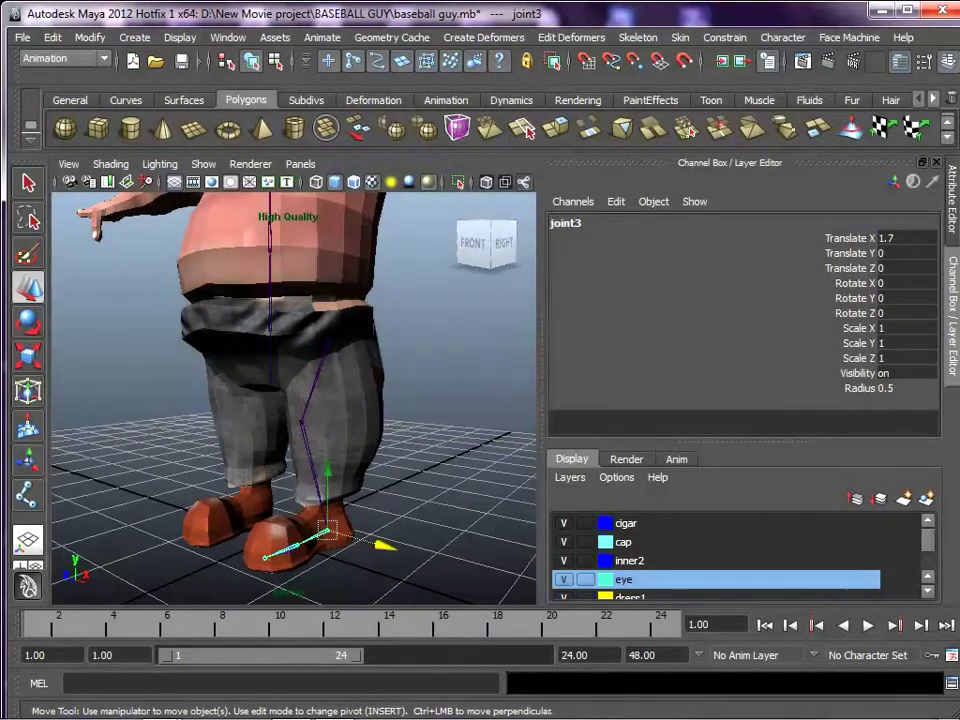
{"action": "left_click", "coordinate": [566, 223]}
{"action": "type", "text": "Lef"}
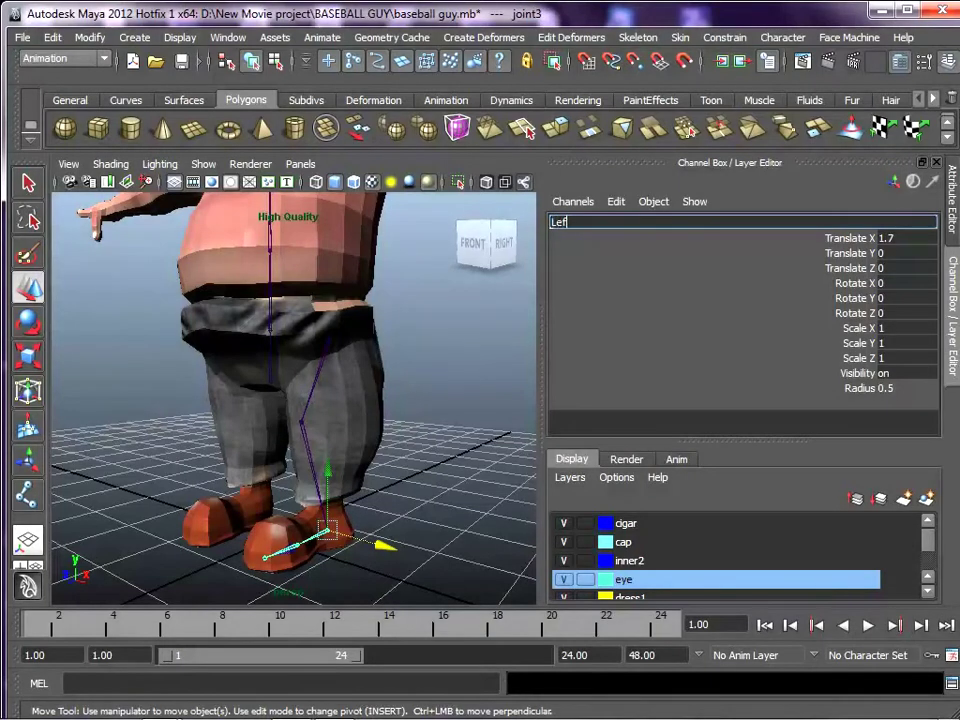
{"action": "type", "text": "t_anklejoint"}
{"action": "key", "text": "Return"}
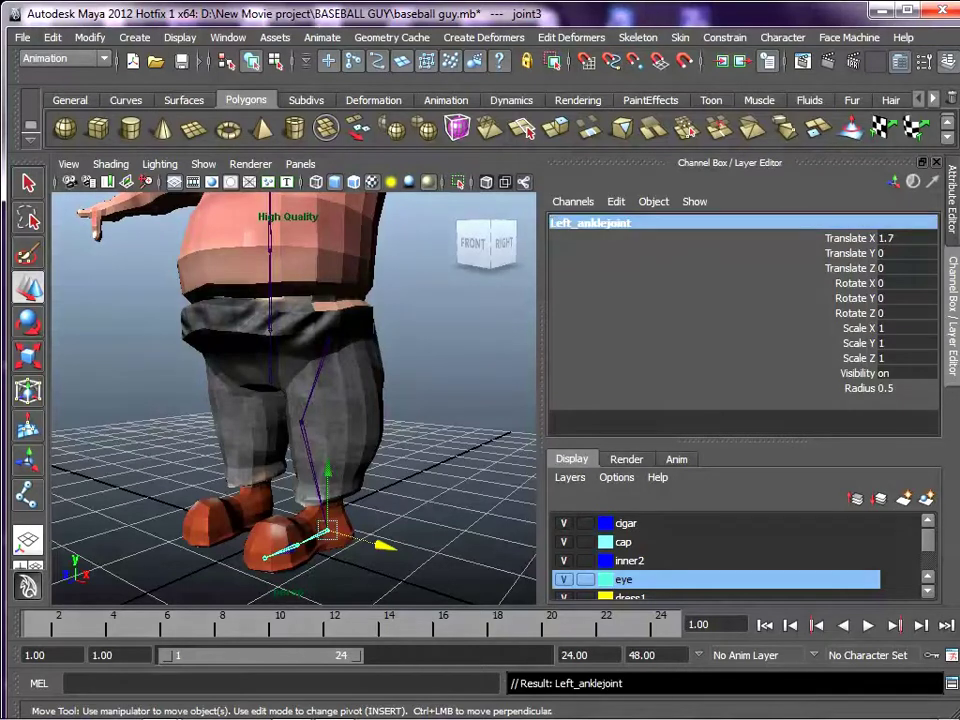
Rename the joint in the middle of the left foot to Left_balljoint.
{"action": "left_click_drag", "start_coordinate": [330, 420], "coordinate": [248, 424], "text": "alt"}
{"action": "middle_click_drag", "start_coordinate": [248, 424], "coordinate": [237, 398], "text": "alt"}
{"action": "right_click_drag", "start_coordinate": [237, 398], "coordinate": [320, 400], "text": "alt"}
{"action": "left_click", "coordinate": [301, 495]}
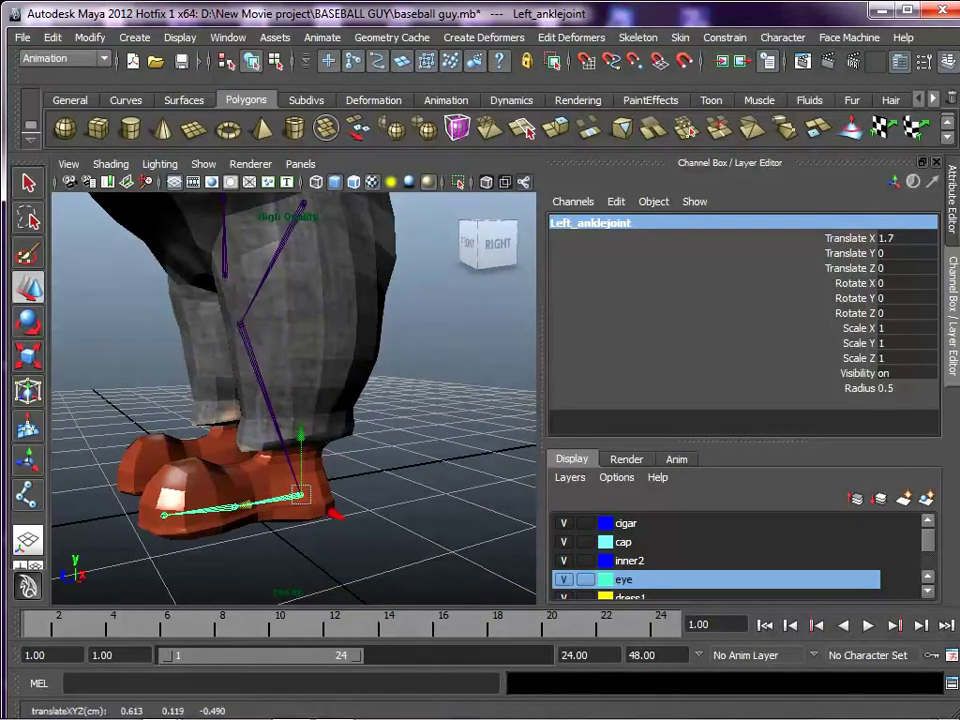
{"action": "left_click", "coordinate": [235, 507]}
{"action": "left_click", "coordinate": [566, 223]}
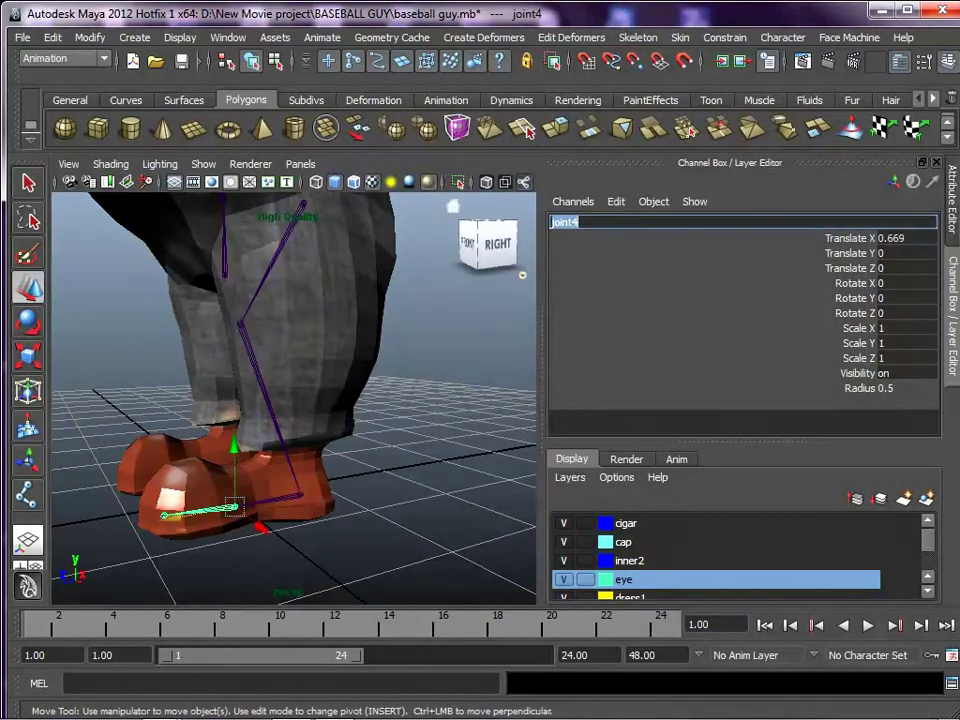
{"action": "type", "text": "Left_balljoint"}
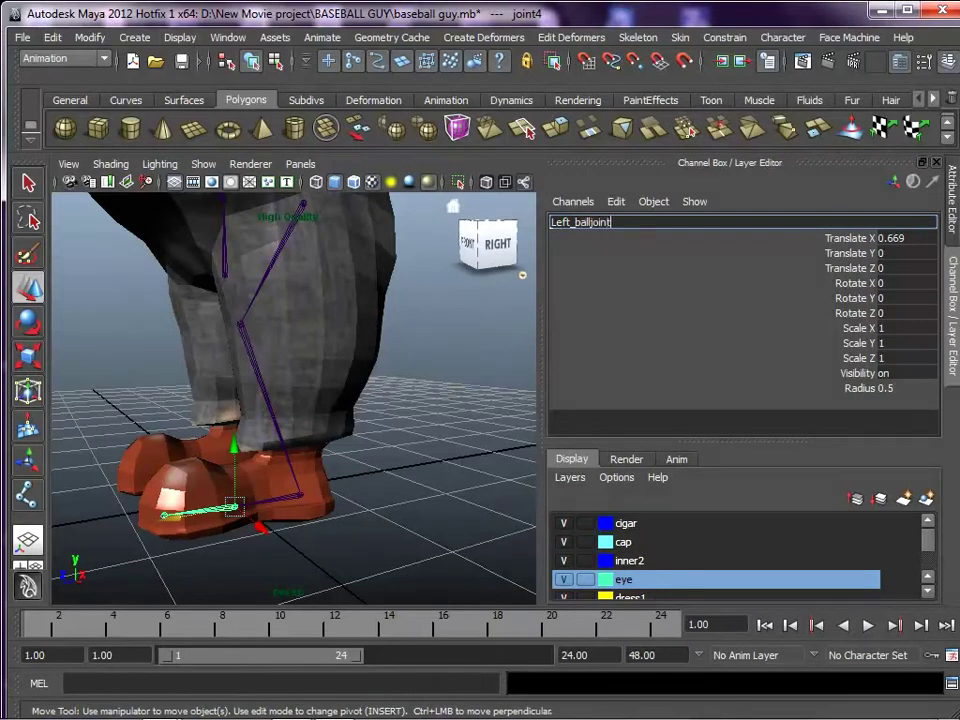
{"action": "key", "text": "Return"}
Rename the end joint at the tip of the left shoe to Left_toejoint.
{"action": "left_click", "coordinate": [455, 335]}
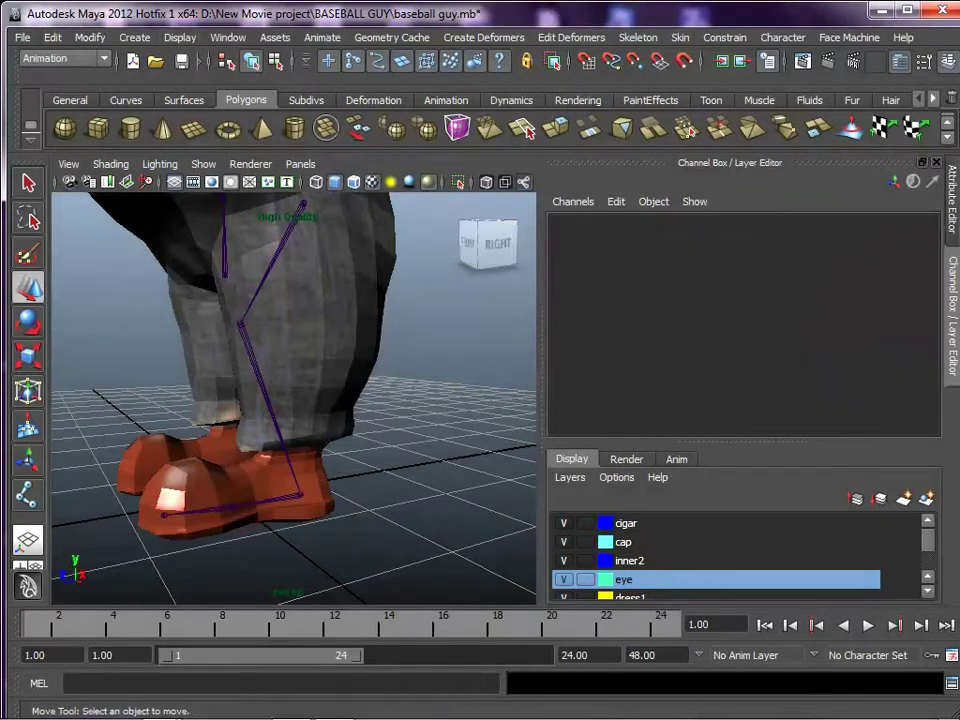
{"action": "left_click", "coordinate": [164, 515]}
{"action": "left_click", "coordinate": [588, 237]}
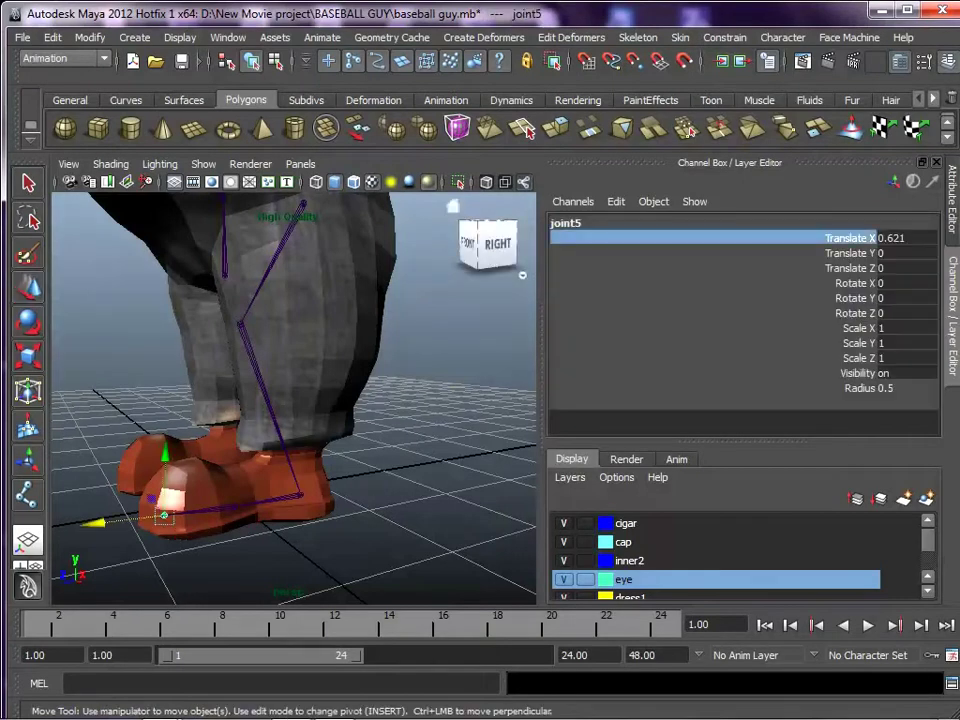
{"action": "left_click", "coordinate": [580, 223]}
{"action": "type", "text": "Left"}
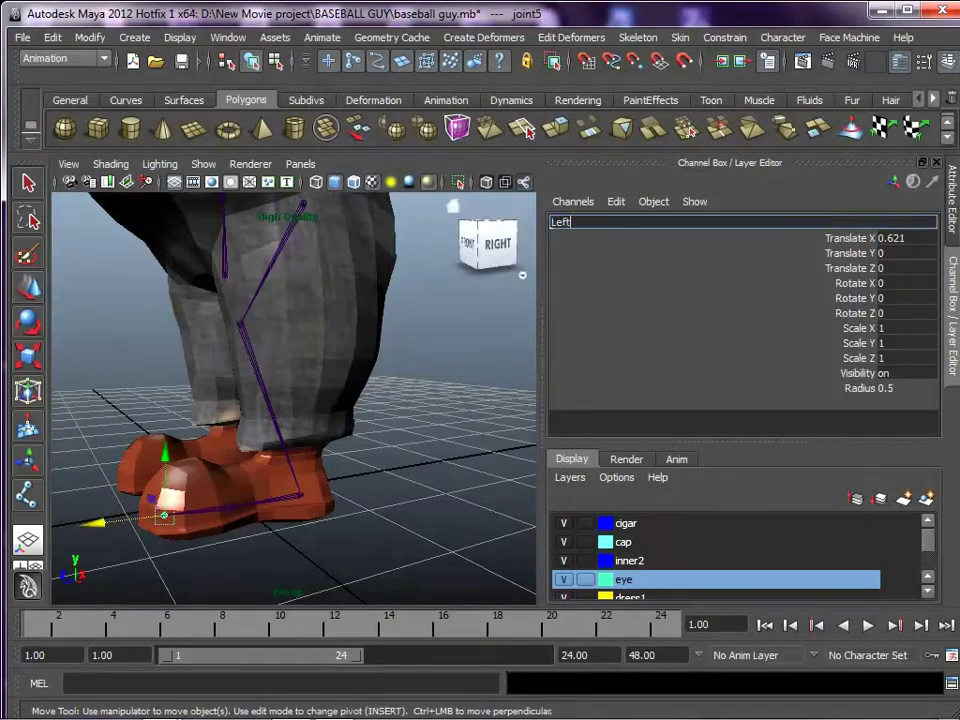
{"action": "type", "text": "_toejoint"}
{"action": "key", "text": "Return"}
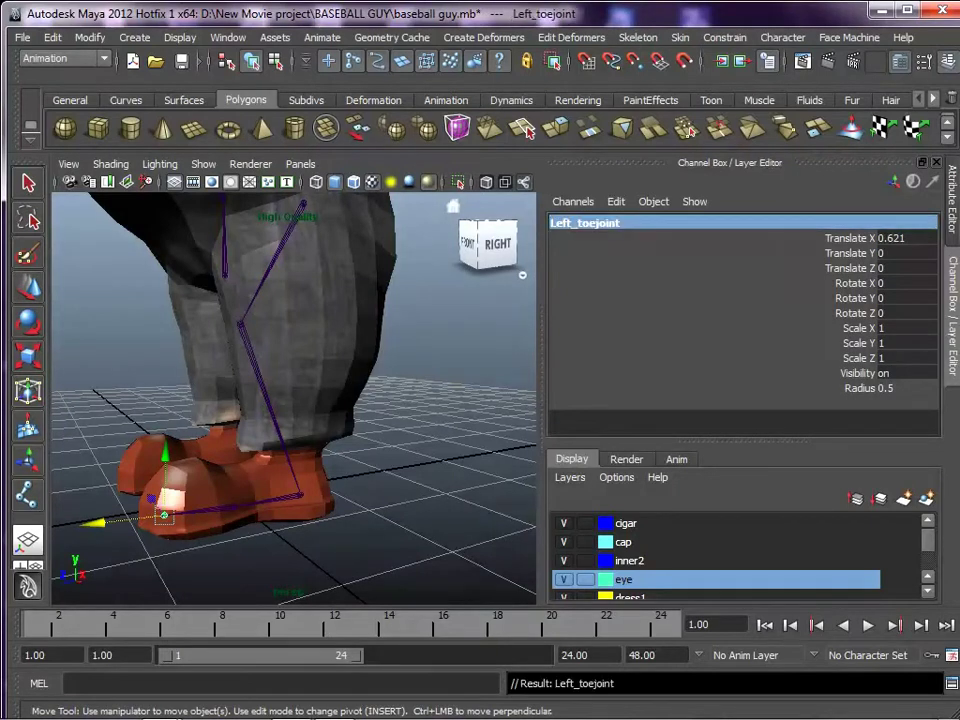
Try moving the left leg chain by its hip joint, and undo the move.
{"action": "right_click_drag", "start_coordinate": [330, 400], "coordinate": [250, 400], "text": "alt"}
{"action": "left_click_drag", "start_coordinate": [250, 400], "coordinate": [380, 400], "text": "alt"}
{"action": "middle_click_drag", "start_coordinate": [380, 400], "coordinate": [373, 412], "text": "alt"}
{"action": "left_click_drag", "start_coordinate": [373, 412], "coordinate": [262, 414], "text": "alt"}
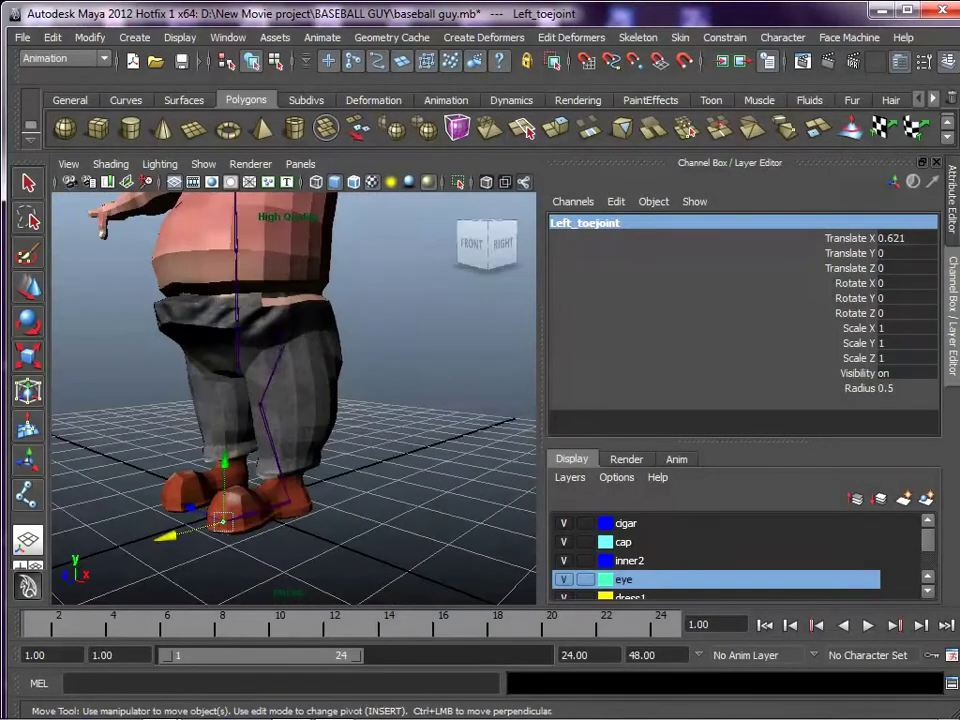
{"action": "left_click", "coordinate": [290, 329]}
{"action": "left_click_drag", "start_coordinate": [290, 266], "coordinate": [238, 300]}
{"action": "key", "text": "ctrl+z"}
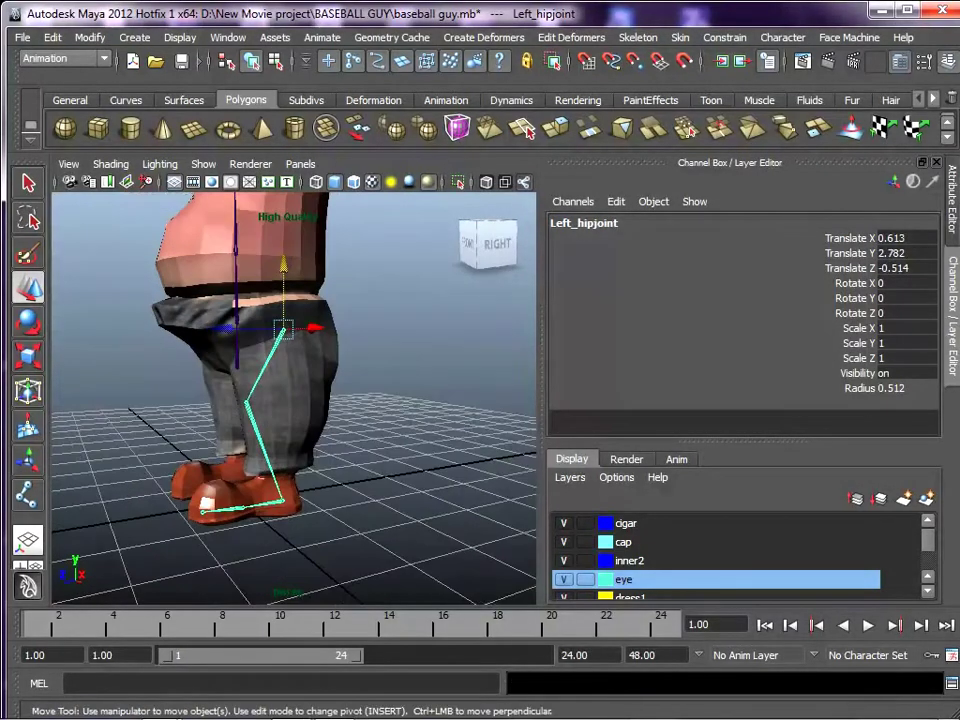
Open the IK Handle Tool's settings and set the current solver to ikRPsolver.
{"action": "middle_click_drag", "start_coordinate": [250, 330], "coordinate": [289, 328], "text": "alt"}
{"action": "right_click_drag", "start_coordinate": [289, 328], "coordinate": [380, 340], "text": "alt"}
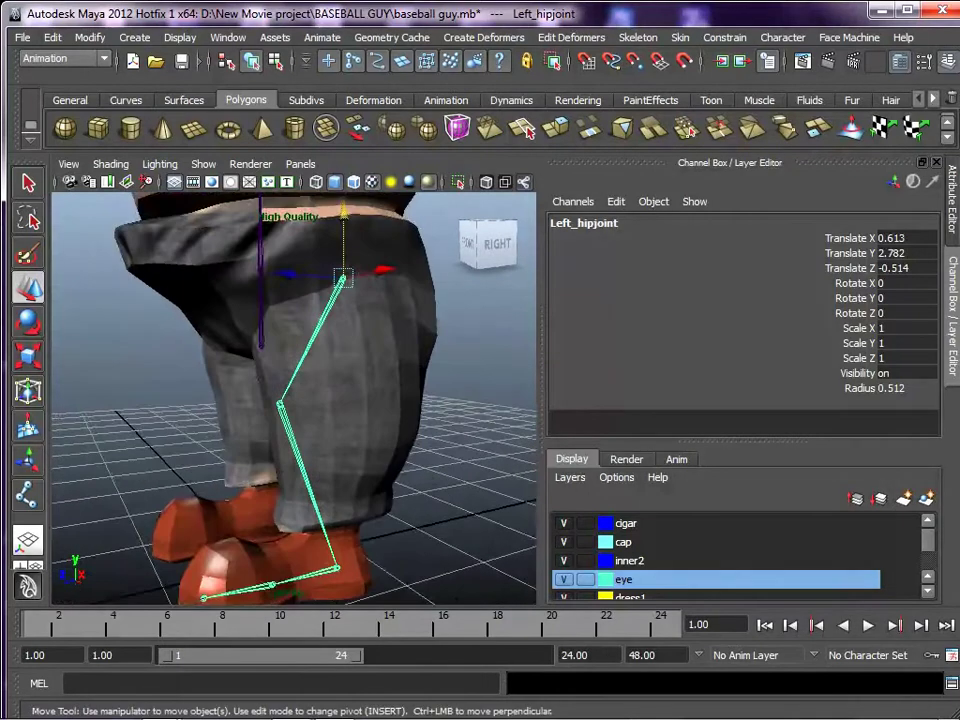
{"action": "middle_click_drag", "start_coordinate": [380, 340], "coordinate": [380, 309], "text": "alt"}
{"action": "left_click", "coordinate": [638, 38]}
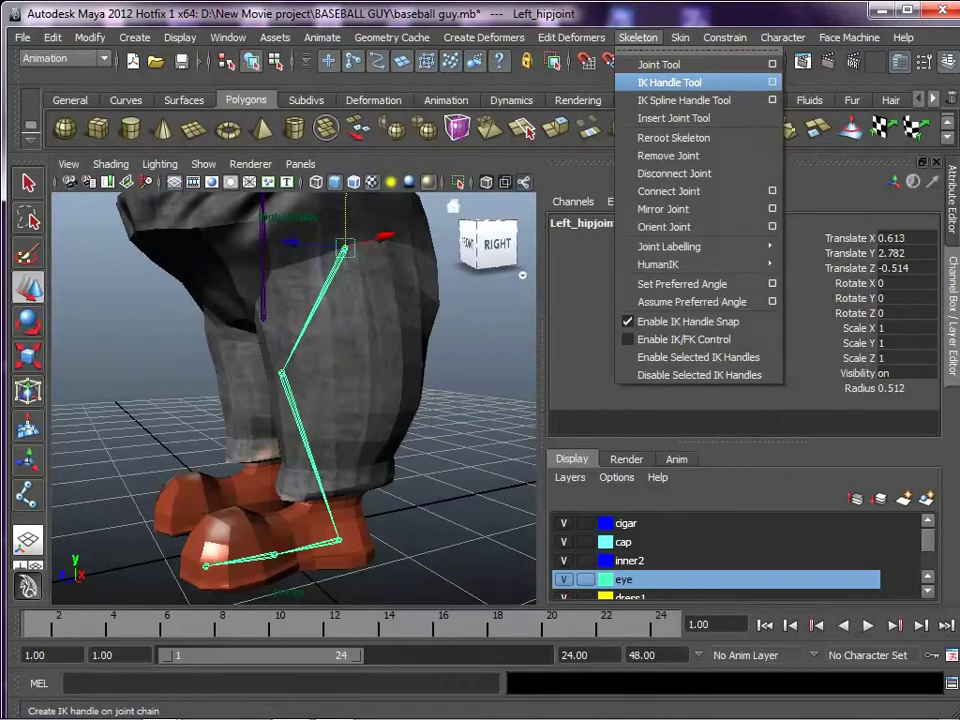
{"action": "left_click", "coordinate": [771, 82]}
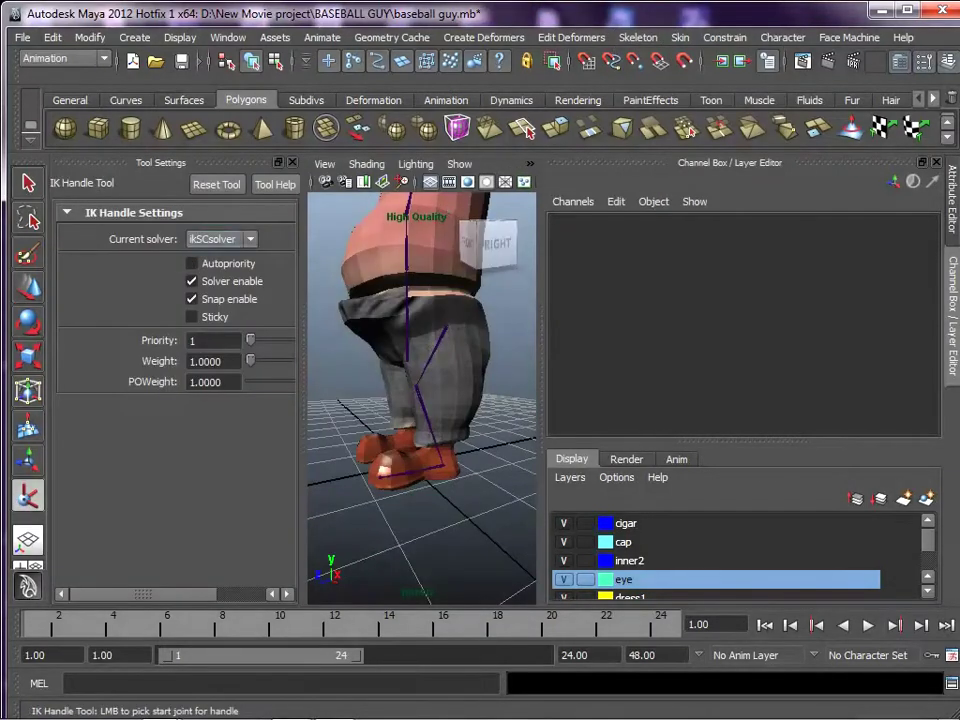
{"action": "left_click", "coordinate": [223, 239]}
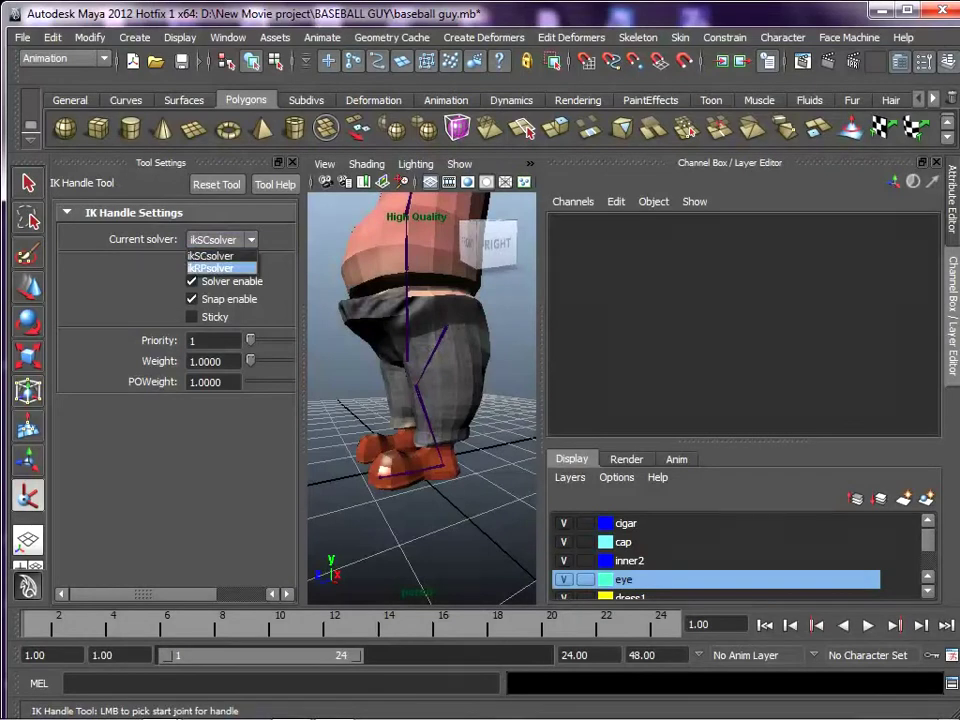
{"action": "left_click", "coordinate": [215, 268]}
Create an IK handle on the left leg from Left_hipjoint to Left_anklejoint.
{"action": "left_click_drag", "start_coordinate": [440, 400], "coordinate": [395, 400], "text": "alt"}
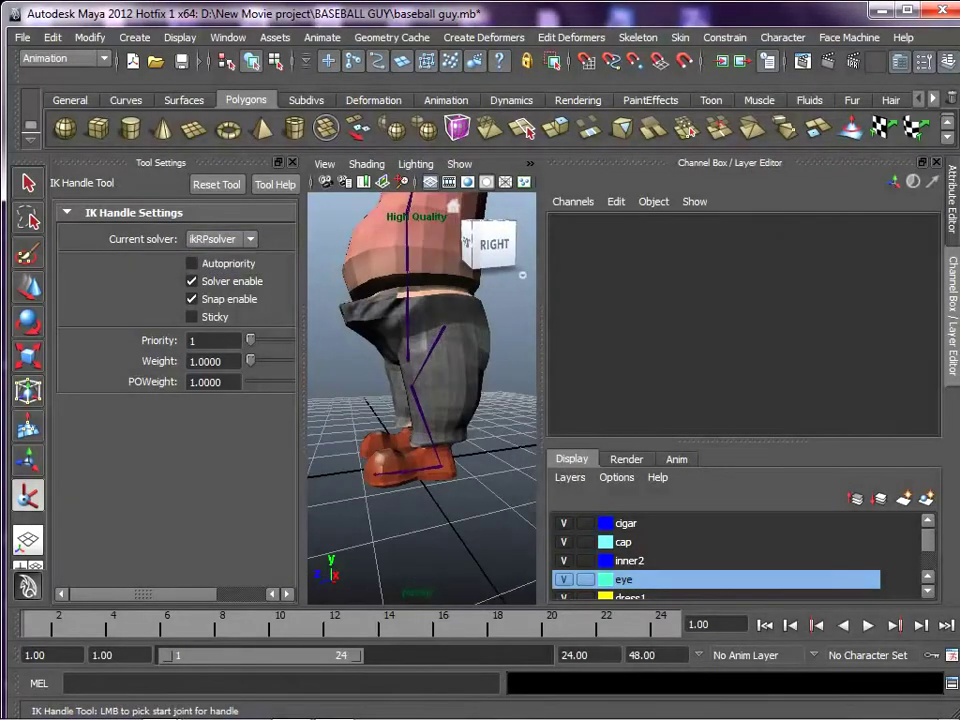
{"action": "right_click_drag", "start_coordinate": [395, 400], "coordinate": [470, 390], "text": "alt"}
{"action": "middle_click_drag", "start_coordinate": [460, 380], "coordinate": [427, 408], "text": "alt"}
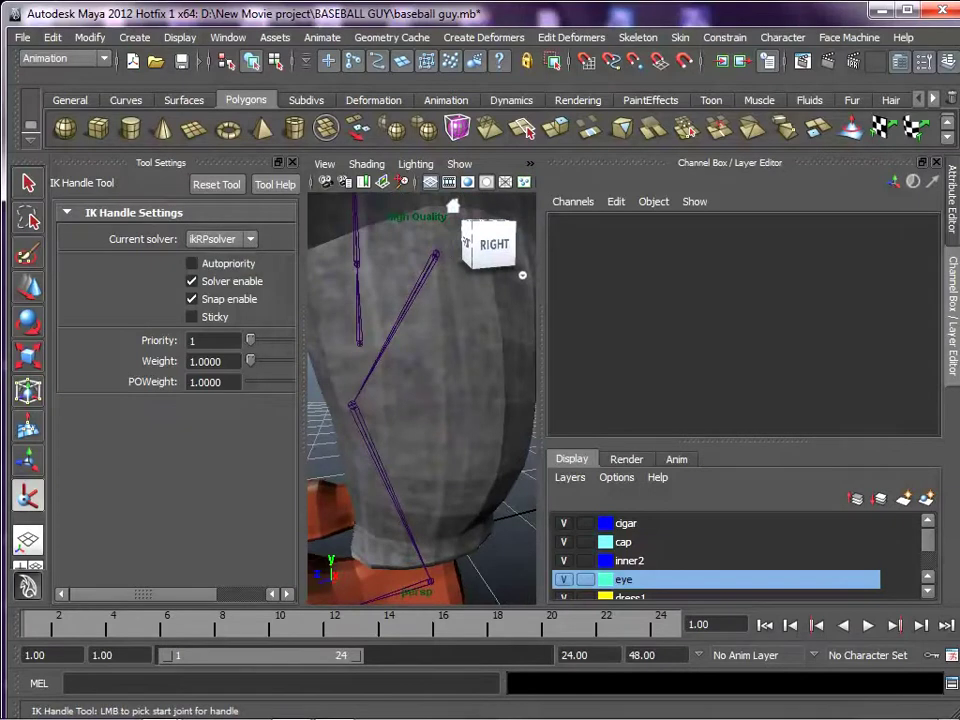
{"action": "left_click", "coordinate": [435, 255]}
{"action": "middle_click_drag", "start_coordinate": [425, 410], "coordinate": [431, 322], "text": "alt"}
{"action": "left_click", "coordinate": [435, 506]}
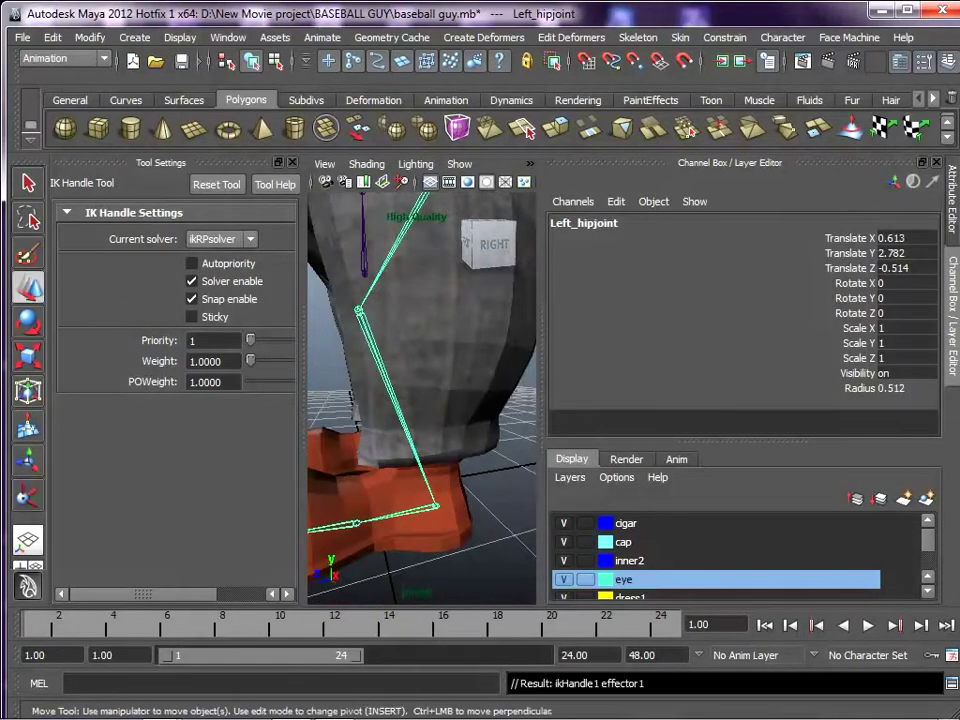
Test the left leg's ankle IK handle by moving it vertically, and undo each move.
{"action": "right_click_drag", "start_coordinate": [435, 480], "coordinate": [360, 470], "text": "alt"}
{"action": "left_click_drag", "start_coordinate": [360, 470], "coordinate": [432, 472], "text": "alt"}
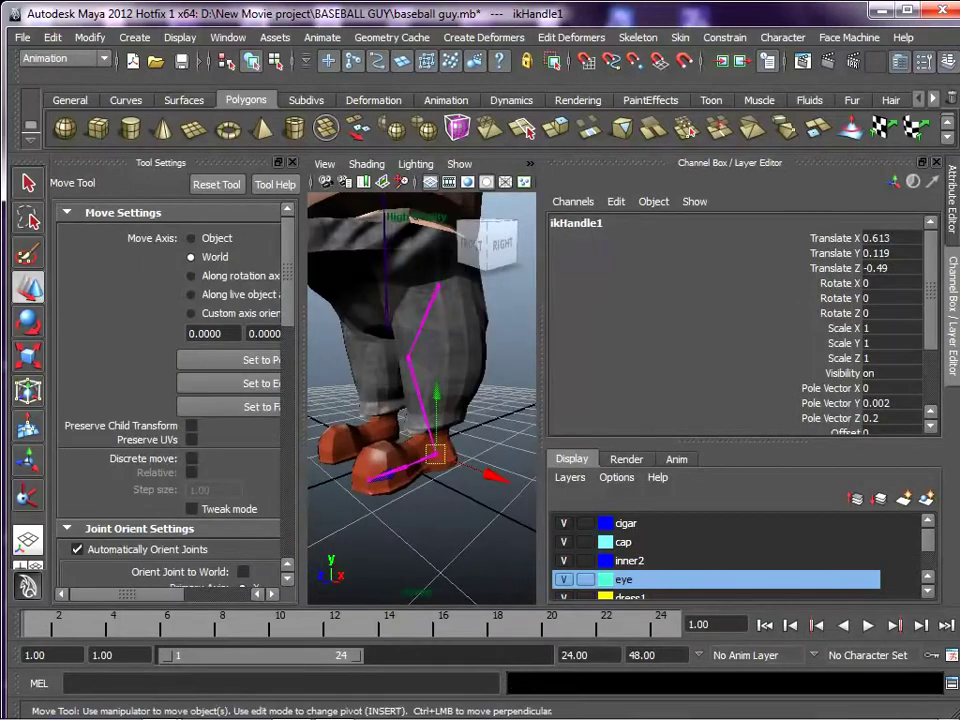
{"action": "left_click_drag", "start_coordinate": [436, 392], "coordinate": [436, 346]}
{"action": "key", "text": "ctrl+z"}
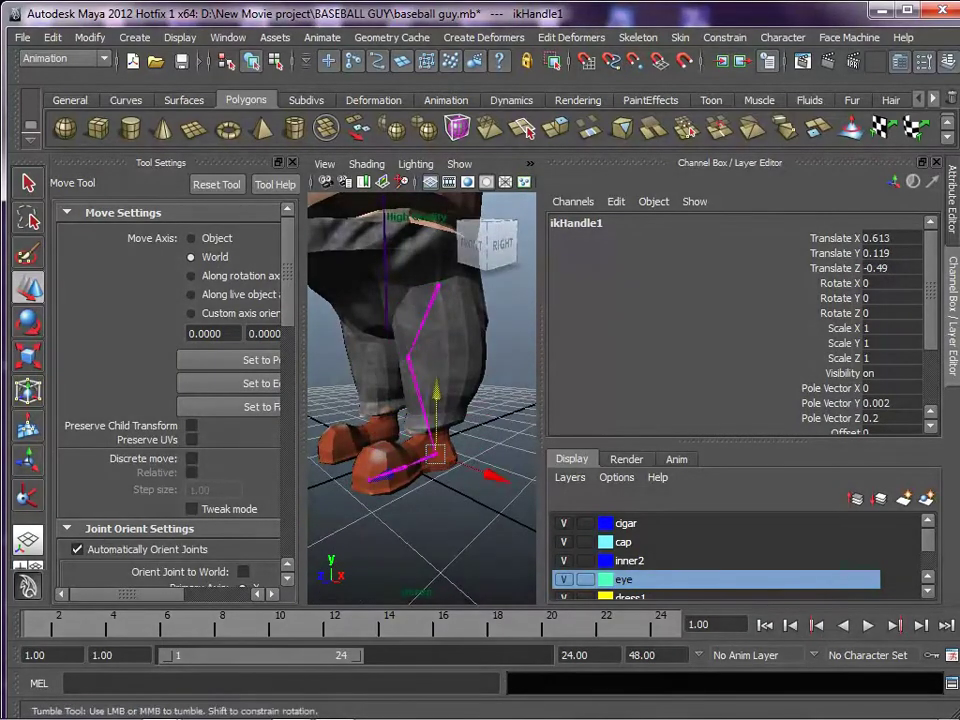
{"action": "left_click_drag", "start_coordinate": [410, 400], "coordinate": [458, 400], "text": "alt"}
{"action": "left_click", "coordinate": [292, 162]}
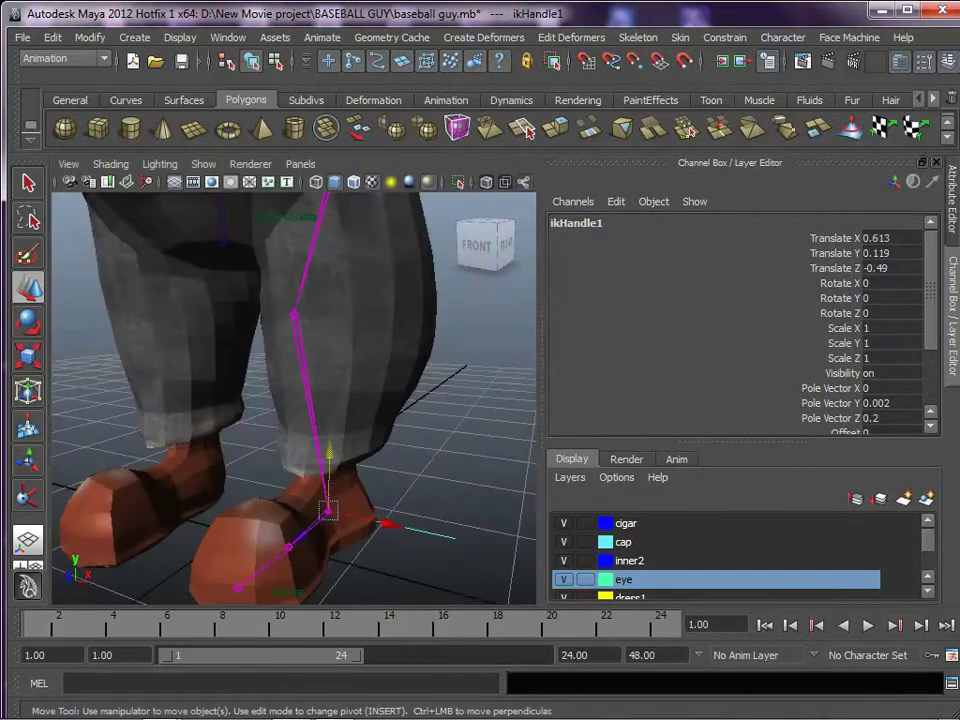
{"action": "left_click_drag", "start_coordinate": [380, 400], "coordinate": [260, 375], "text": "alt"}
{"action": "left_click_drag", "start_coordinate": [306, 458], "coordinate": [306, 487]}
{"action": "key", "text": "ctrl+z"}
{"action": "middle_click_drag", "start_coordinate": [306, 470], "coordinate": [343, 433], "text": "alt"}
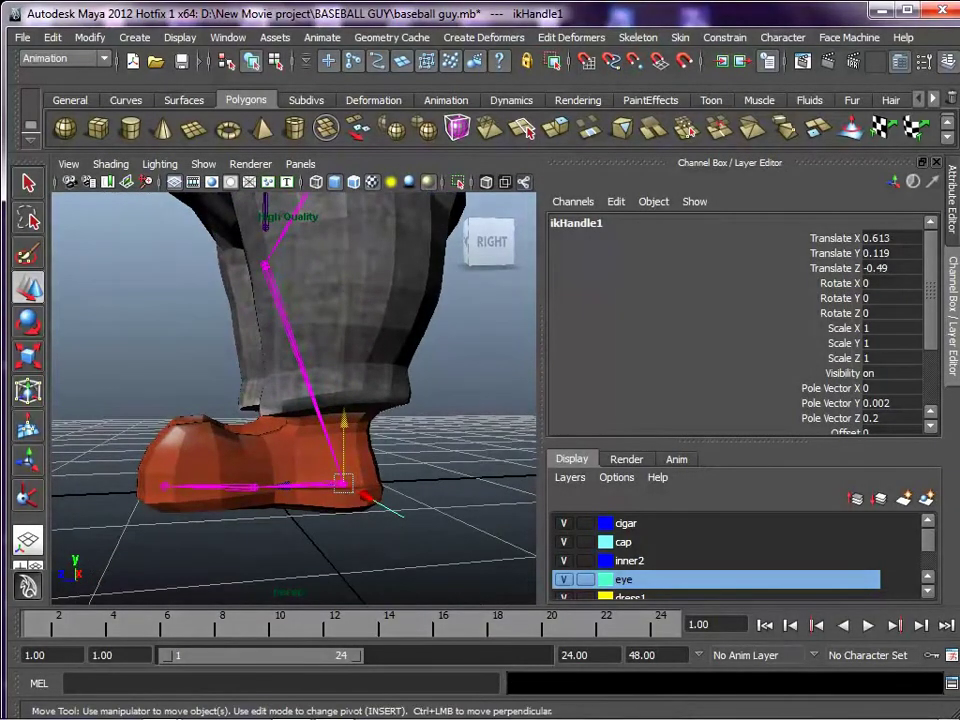
Open the IK Handle Tool's settings again and set the current solver to ikSCsolver.
{"action": "left_click", "coordinate": [638, 37]}
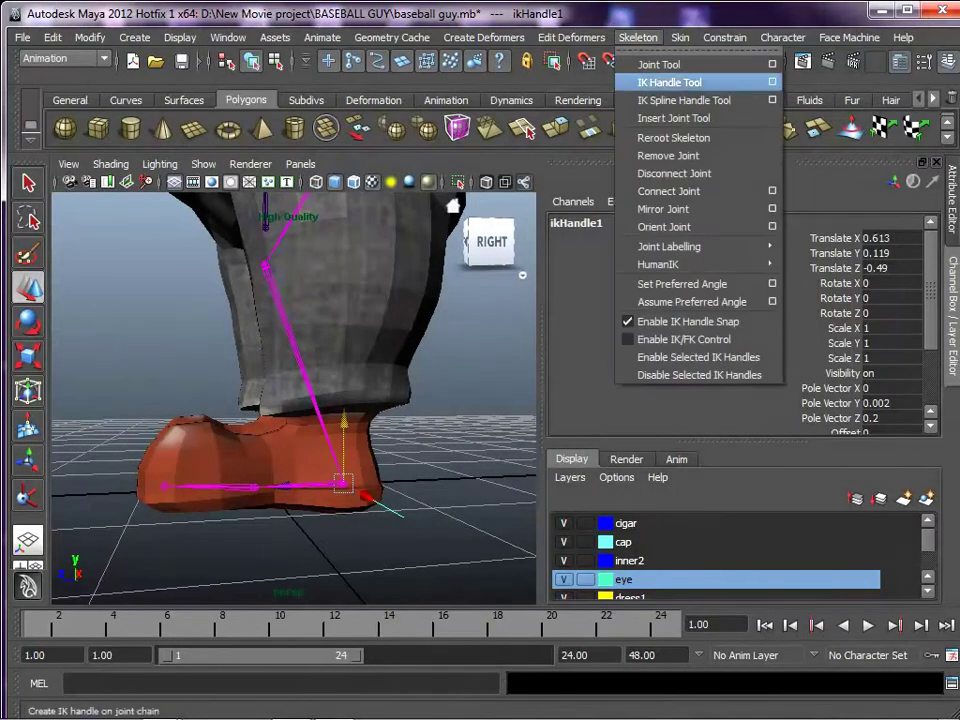
{"action": "left_click", "coordinate": [772, 82]}
{"action": "left_click", "coordinate": [224, 240]}
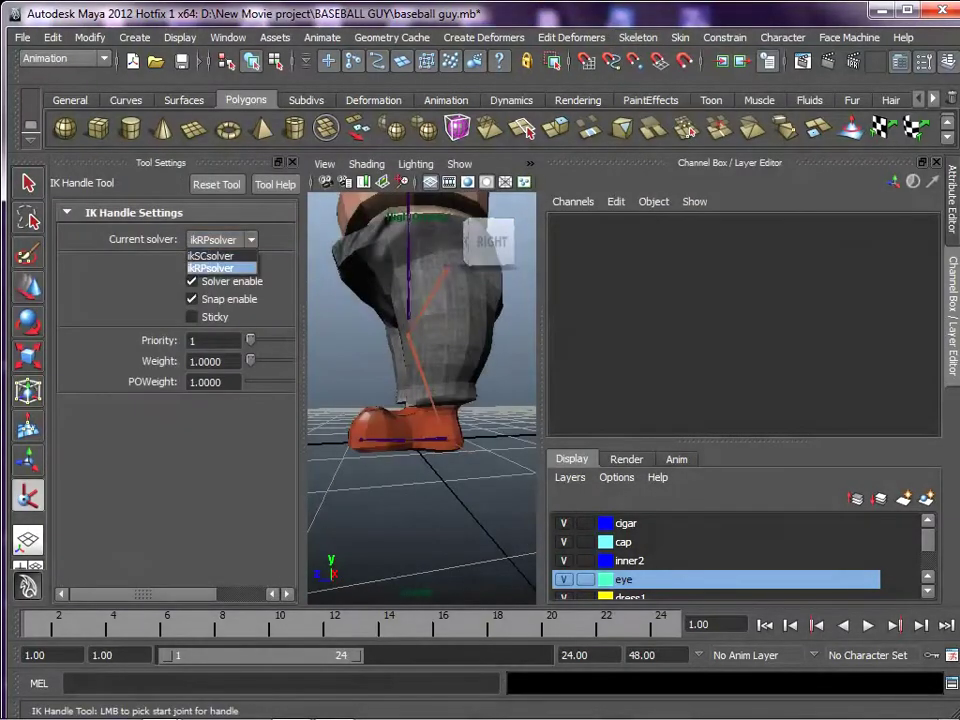
{"action": "left_click", "coordinate": [210, 256]}
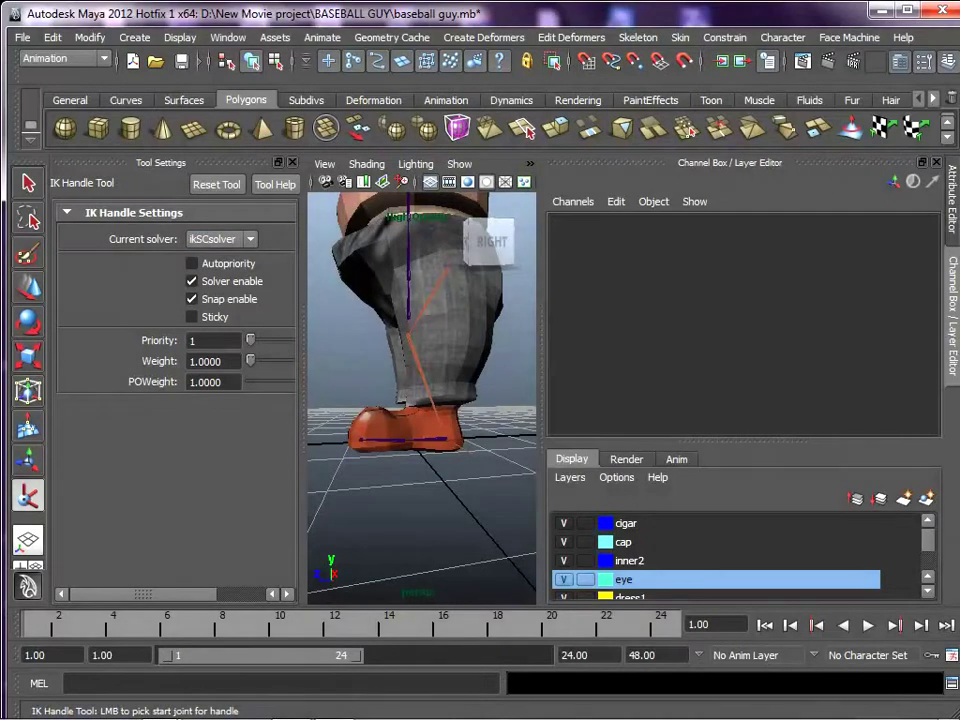
{"action": "left_click", "coordinate": [292, 162]}
Create a single-chain IK handle on the left foot from Left_anklejoint to Left_balljoint.
{"action": "middle_click_drag", "start_coordinate": [340, 450], "coordinate": [329, 399], "text": "alt"}
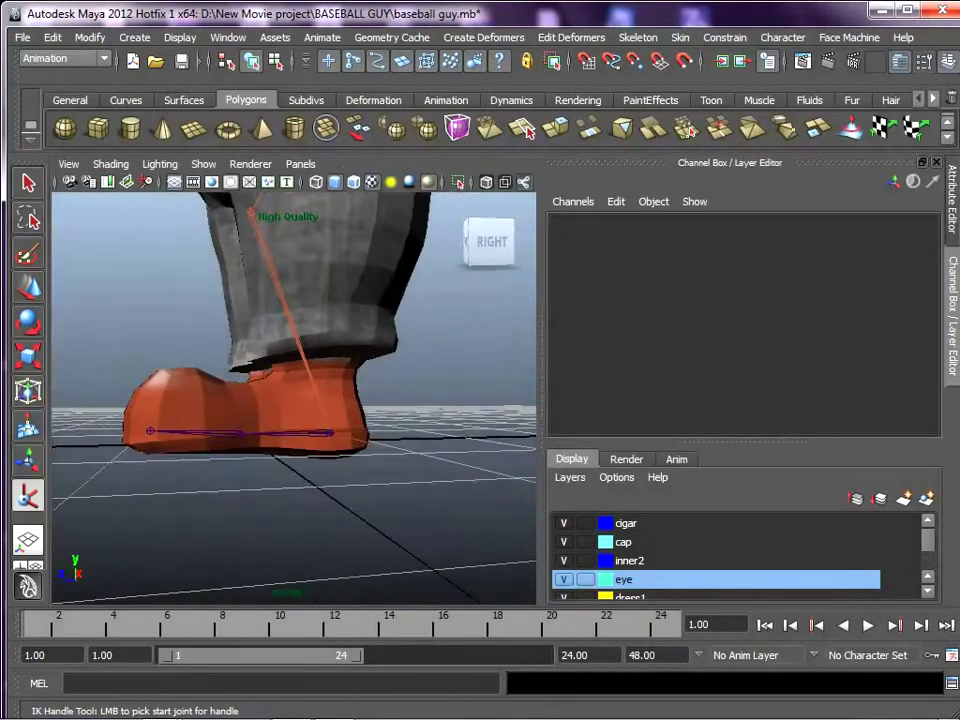
{"action": "scroll", "coordinate": [294, 398], "scroll_direction": "up", "scroll_amount": 3}
{"action": "left_click", "coordinate": [354, 457]}
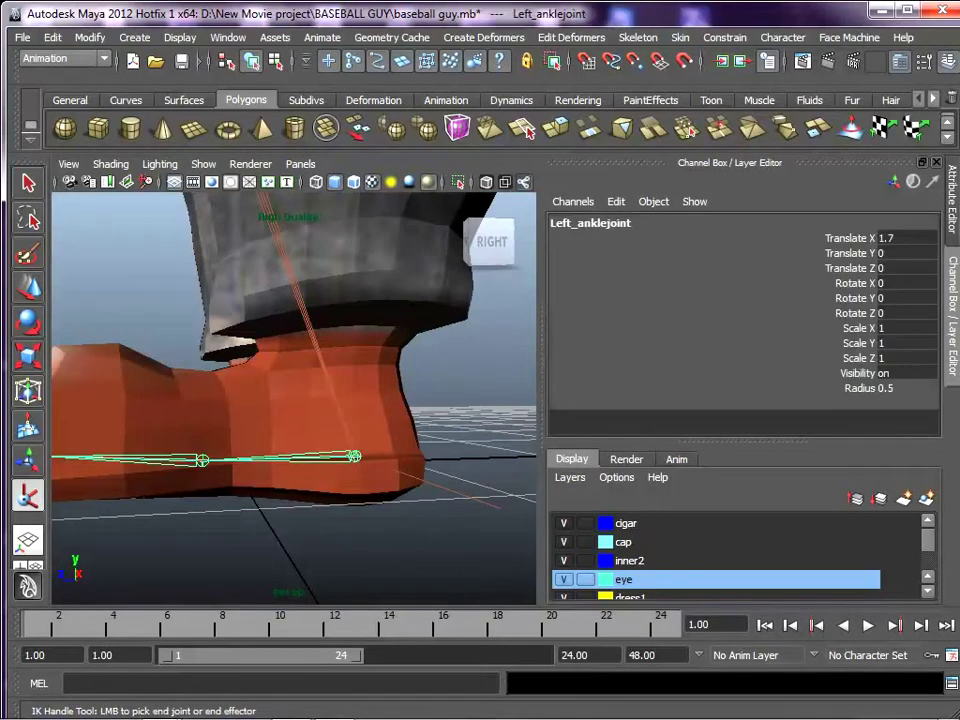
{"action": "left_click", "coordinate": [202, 461]}
{"action": "middle_click_drag", "start_coordinate": [210, 455], "coordinate": [330, 476], "text": "alt"}
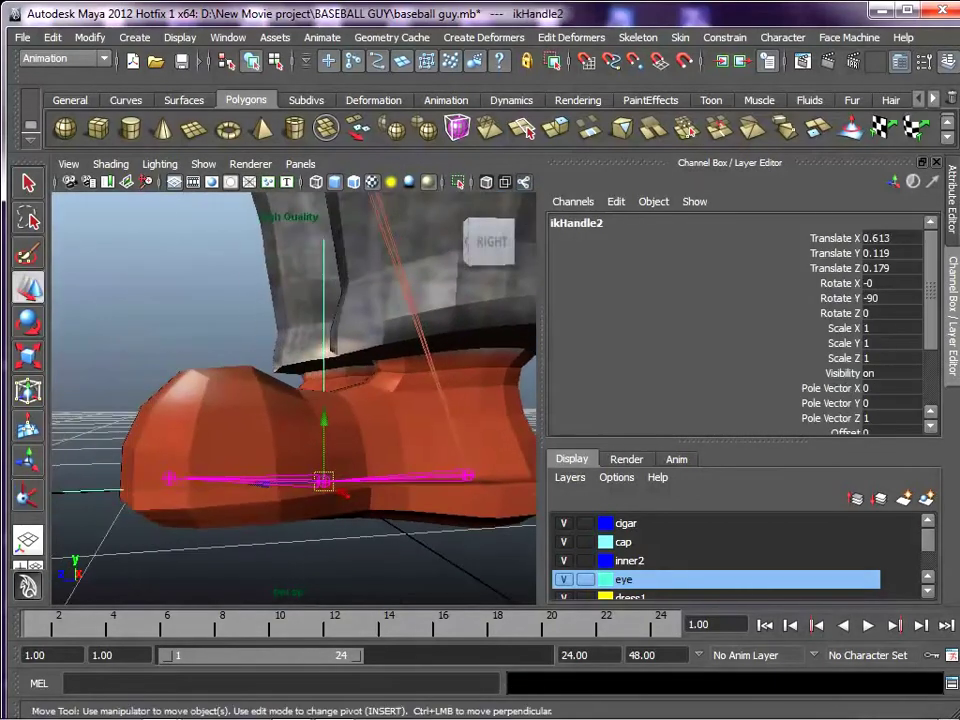
Create another single-chain IK handle on the left foot from Left_balljoint to Left_toejoint.
{"action": "left_click", "coordinate": [28, 496]}
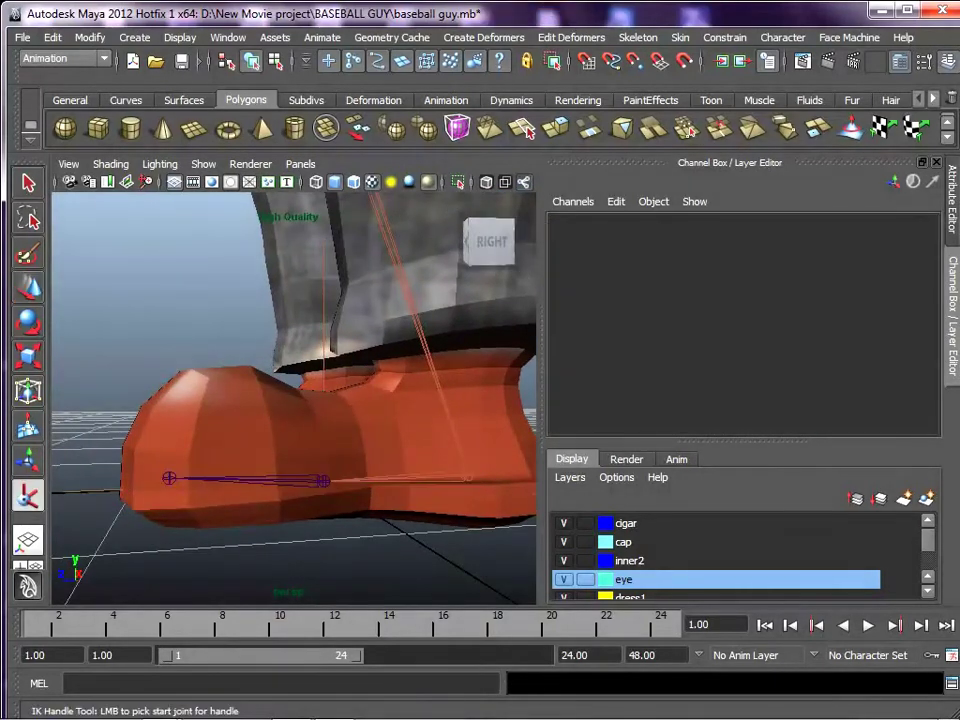
{"action": "left_click", "coordinate": [323, 481]}
{"action": "left_click", "coordinate": [169, 478]}
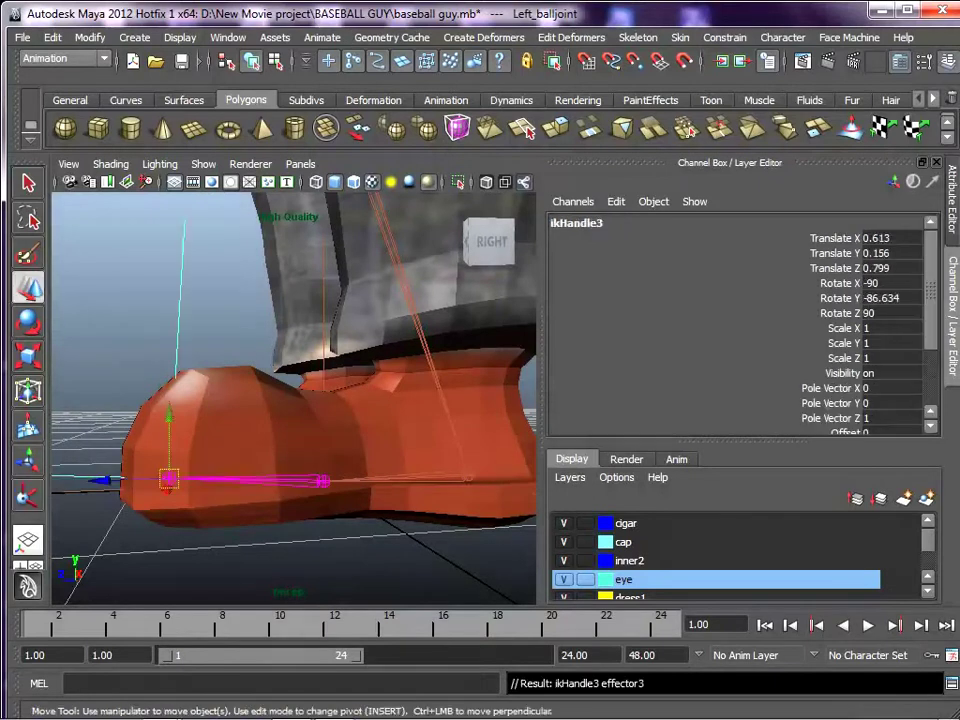
Try moving the left toe's IK handle vertically, and undo the move.
{"action": "scroll", "coordinate": [169, 478], "scroll_direction": "down", "scroll_amount": 3}
{"action": "mouse_move", "coordinate": [210, 388]}
{"action": "left_mouse_down"}
{"action": "mouse_move", "coordinate": [210, 345]}
{"action": "mouse_move", "coordinate": [210, 396]}
{"action": "left_mouse_up"}
{"action": "key", "text": "ctrl+z"}
{"action": "scroll", "coordinate": [210, 396], "scroll_direction": "down", "scroll_amount": 8}
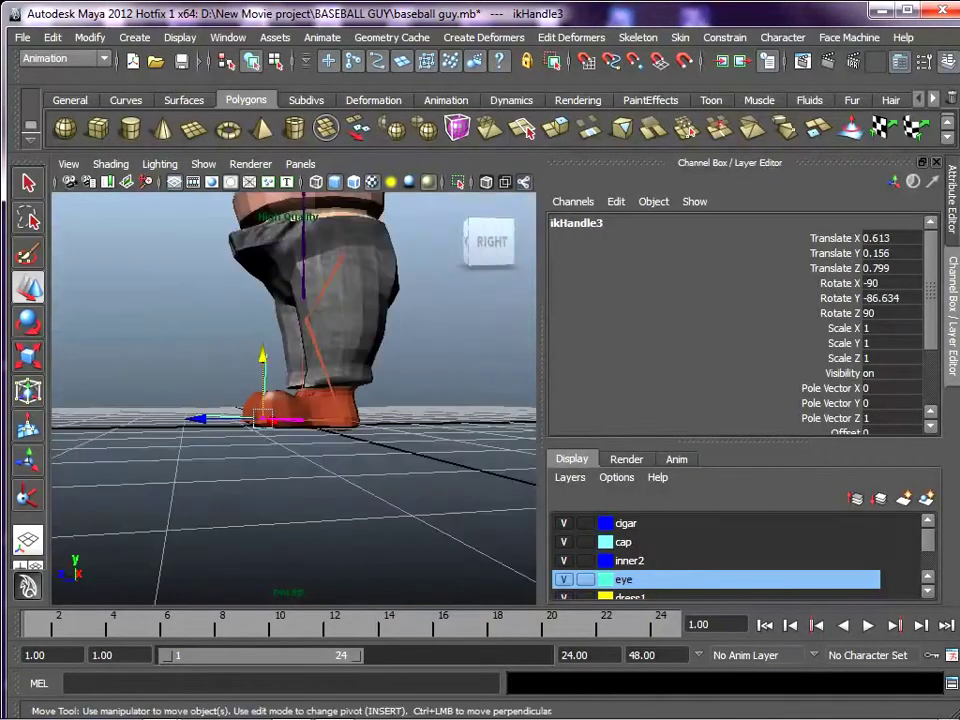
Examine the whole character and its skeleton from the front, from the feet up to the arms and head.
{"action": "middle_click_drag", "start_coordinate": [210, 396], "coordinate": [204, 500], "text": "alt"}
{"action": "left_click_drag", "start_coordinate": [210, 440], "coordinate": [390, 435], "text": "alt"}
{"action": "left_click_drag", "start_coordinate": [205, 310], "coordinate": [281, 306], "text": "alt"}
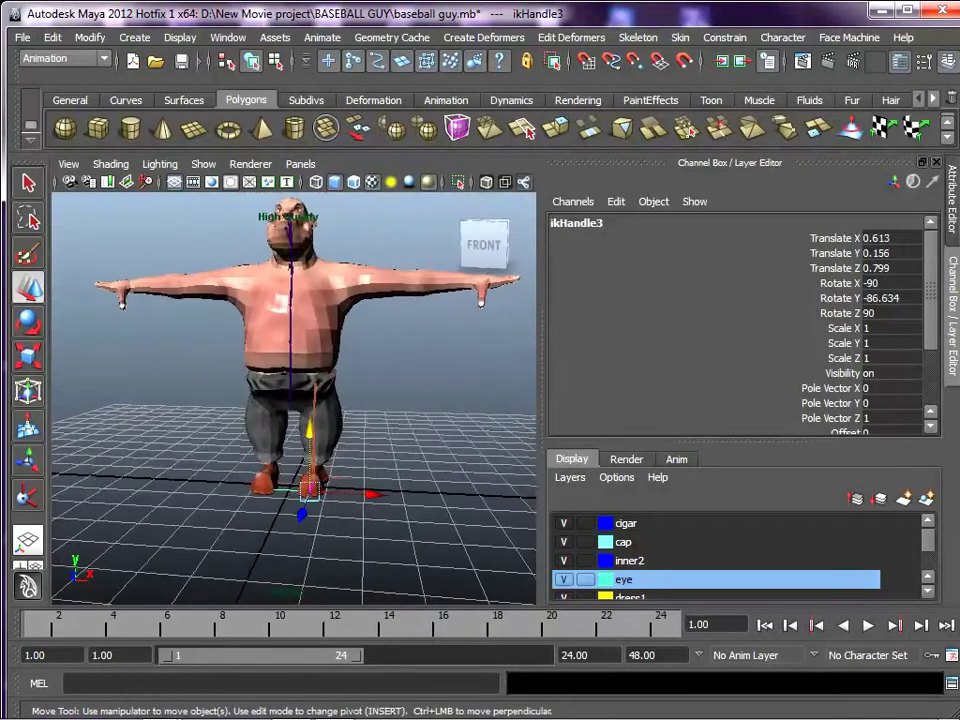
{"action": "scroll", "coordinate": [281, 306], "scroll_direction": "up", "scroll_amount": 8}
{"action": "middle_click_drag", "start_coordinate": [281, 306], "coordinate": [268, 336], "text": "alt"}
{"action": "scroll", "coordinate": [268, 336], "scroll_direction": "down", "scroll_amount": 1}
{"action": "scroll", "coordinate": [268, 336], "scroll_direction": "down", "scroll_amount": 5}
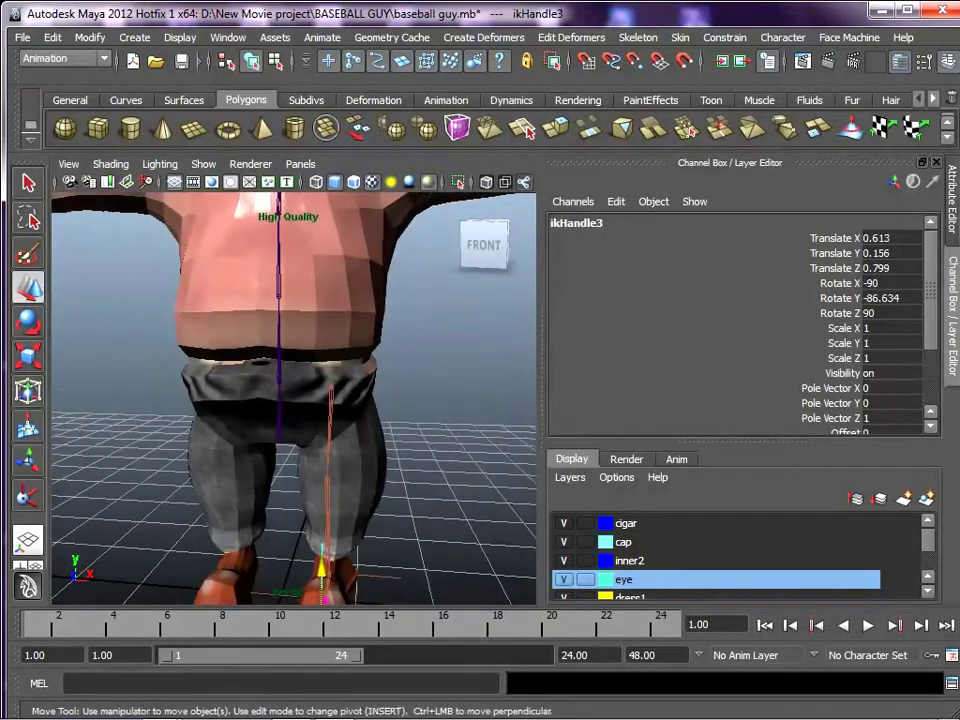
{"action": "left_click_drag", "start_coordinate": [268, 336], "coordinate": [292, 362], "text": "alt"}
{"action": "middle_click_drag", "start_coordinate": [292, 310], "coordinate": [286, 410], "text": "alt"}
{"action": "scroll", "coordinate": [286, 410], "scroll_direction": "down", "scroll_amount": 3}
{"action": "left_click_drag", "start_coordinate": [286, 410], "coordinate": [252, 402], "text": "alt"}
{"action": "middle_click_drag", "start_coordinate": [252, 402], "coordinate": [216, 376], "text": "alt"}
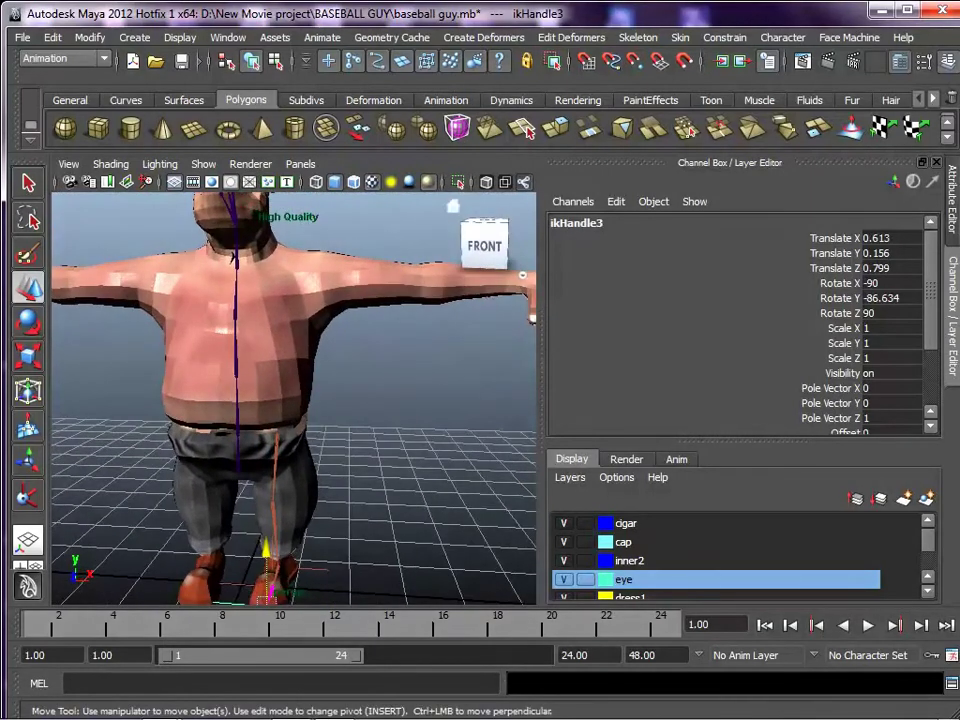
Try placing a joint at the left shoulder in the front view, check its position from above, and undo it.
{"action": "key", "text": "space"}
{"action": "left_click_drag", "start_coordinate": [379, 344], "coordinate": [385, 383]}
{"action": "middle_click_drag", "start_coordinate": [386, 300], "coordinate": [209, 583], "text": "alt"}
{"action": "left_click", "coordinate": [638, 37]}
{"action": "left_click", "coordinate": [643, 64]}
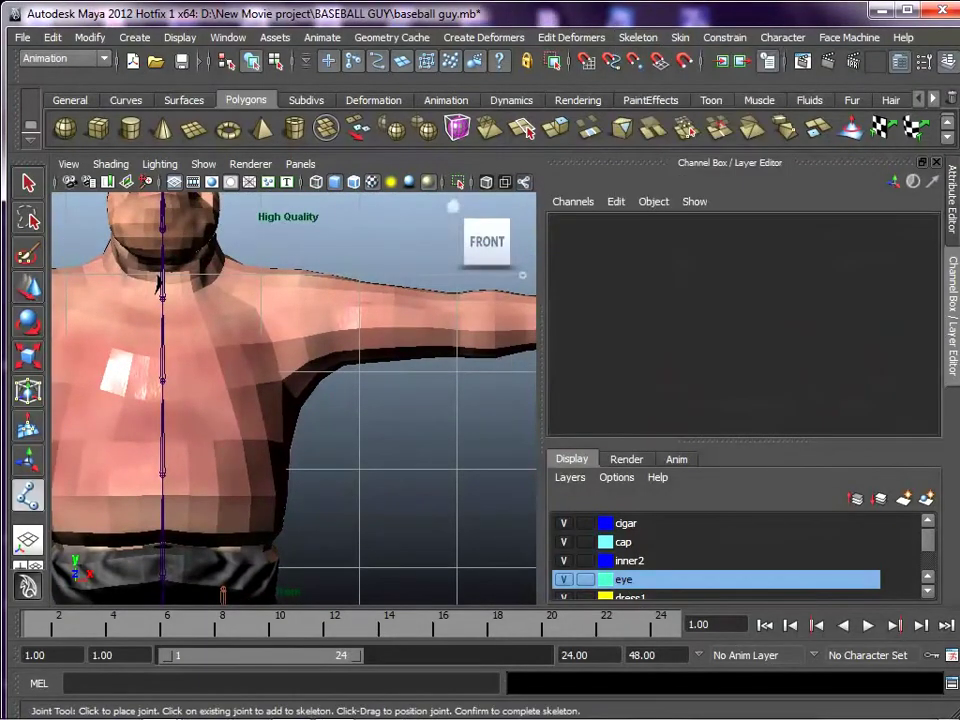
{"action": "left_click", "coordinate": [271, 316]}
{"action": "key", "text": "space"}
{"action": "left_click_drag", "start_coordinate": [301, 333], "coordinate": [301, 292]}
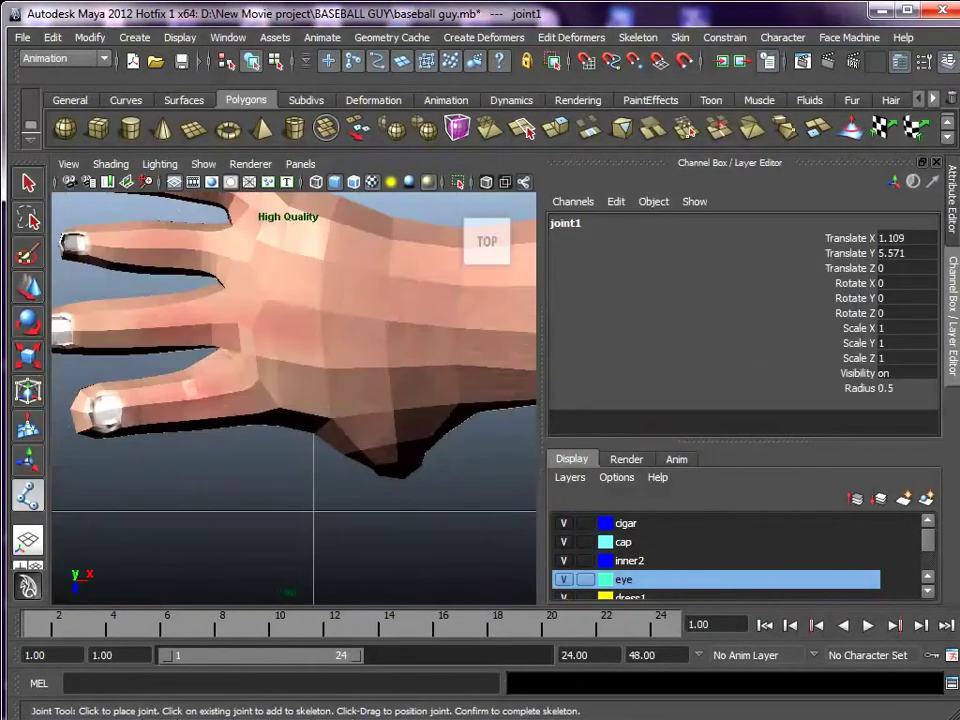
{"action": "right_click_drag", "start_coordinate": [500, 262], "coordinate": [330, 300], "text": "alt"}
{"action": "middle_click_drag", "start_coordinate": [373, 405], "coordinate": [173, 406], "text": "alt"}
{"action": "scroll", "coordinate": [295, 412], "scroll_direction": "up", "scroll_amount": 6}
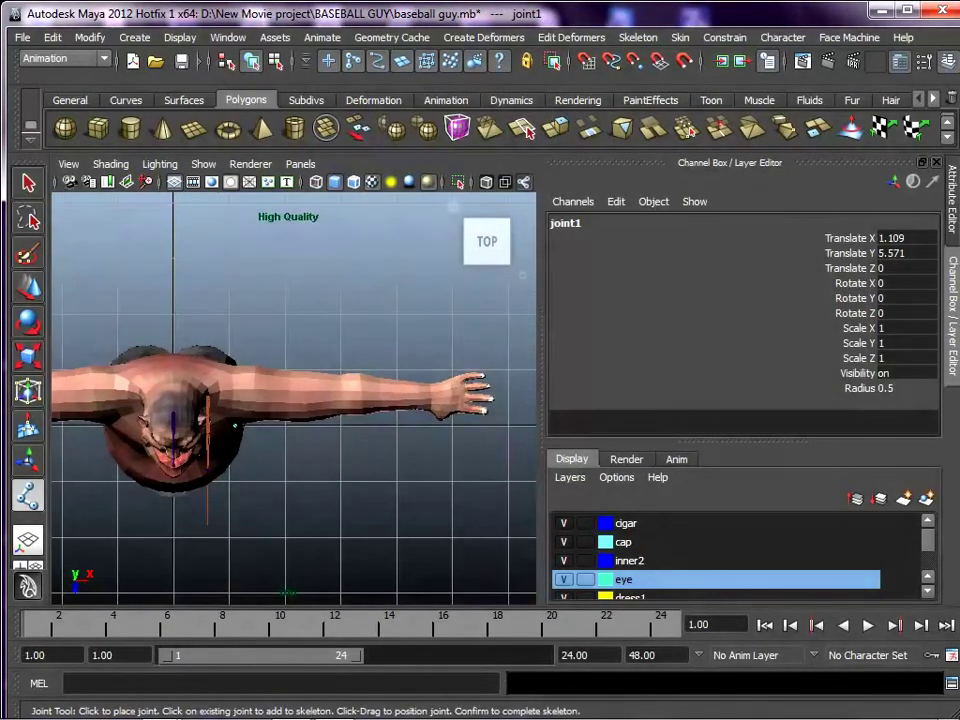
{"action": "key", "text": "ctrl+z"}
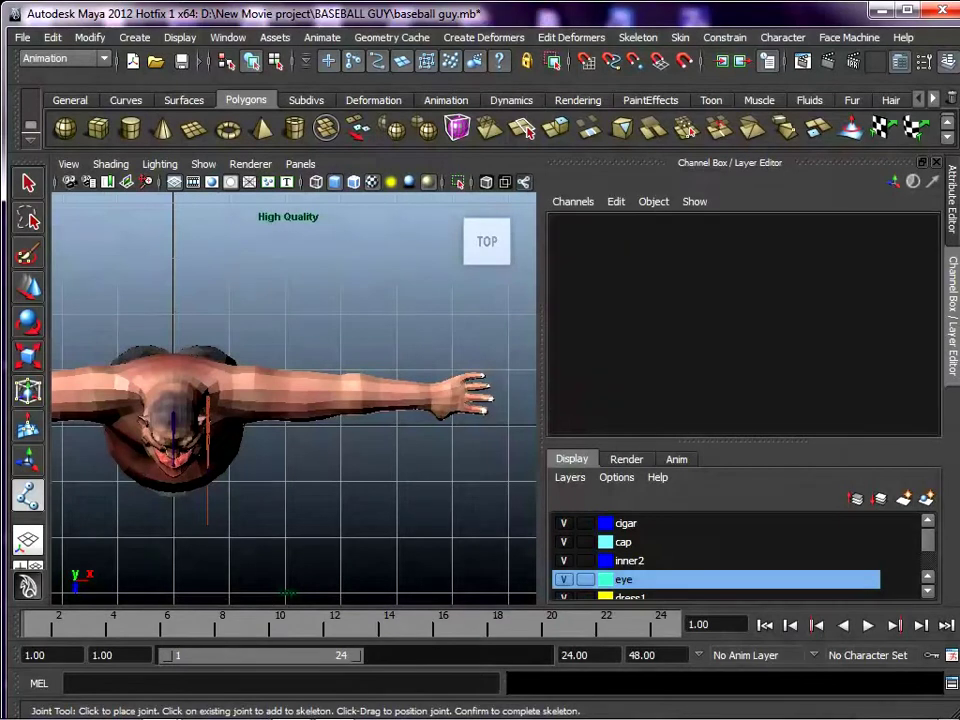
Draw a left arm joint chain through shoulder, elbow and wrist in the top view, and check it from the front.
{"action": "left_click", "coordinate": [225, 397]}
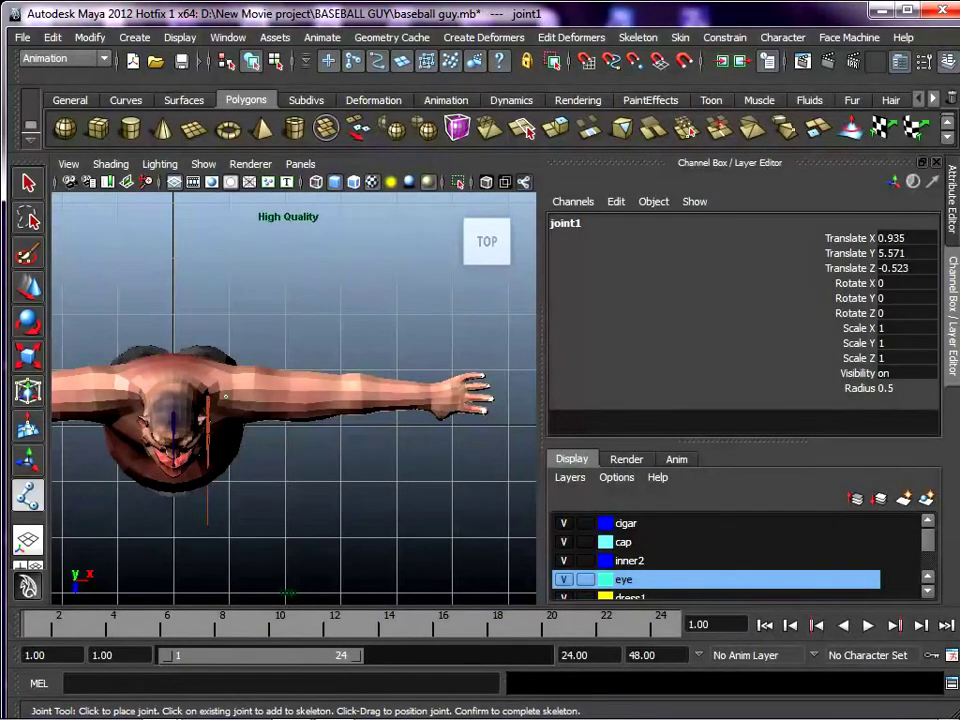
{"action": "left_click", "coordinate": [338, 380]}
{"action": "left_click", "coordinate": [431, 400]}
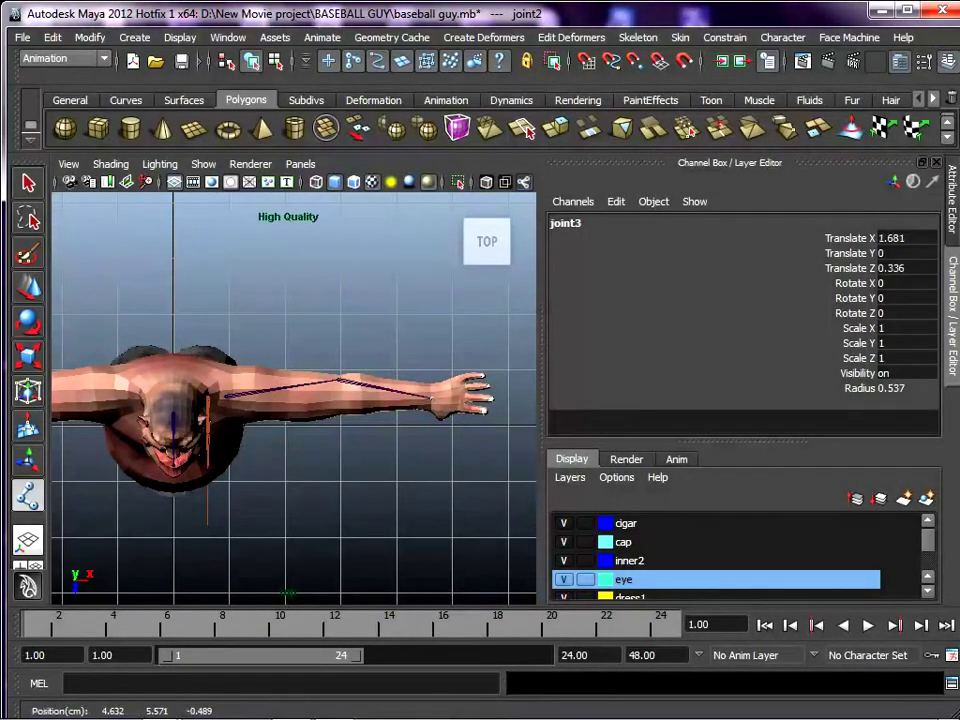
{"action": "key", "text": "Return"}
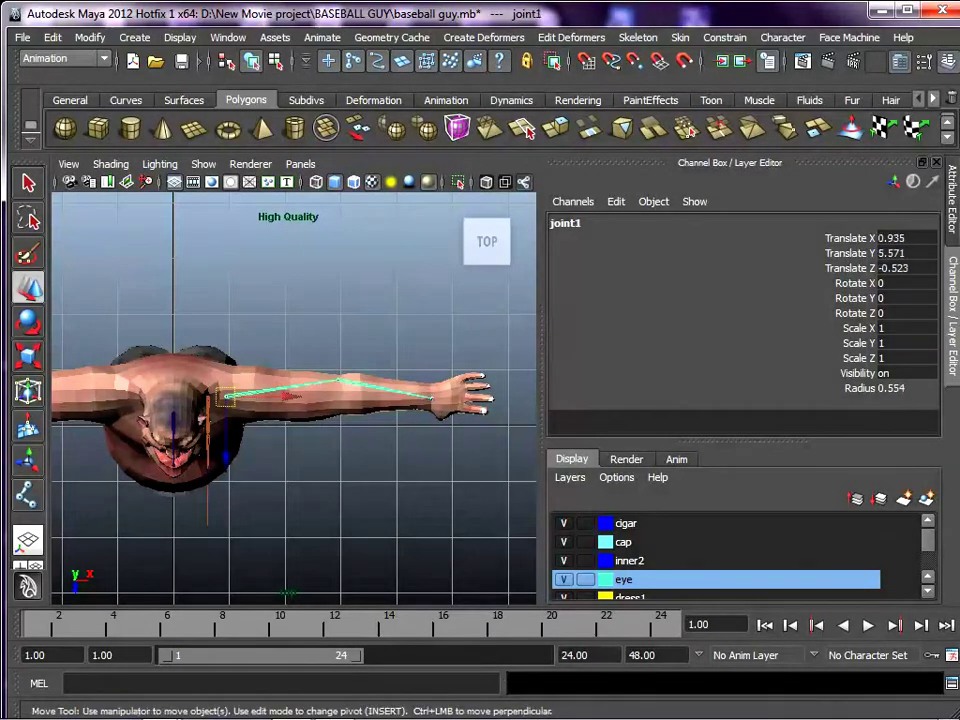
{"action": "key", "text": "space"}
{"action": "left_click_drag", "start_coordinate": [379, 403], "coordinate": [379, 458]}
{"action": "middle_click_drag", "start_coordinate": [385, 257], "coordinate": [158, 282], "text": "alt"}
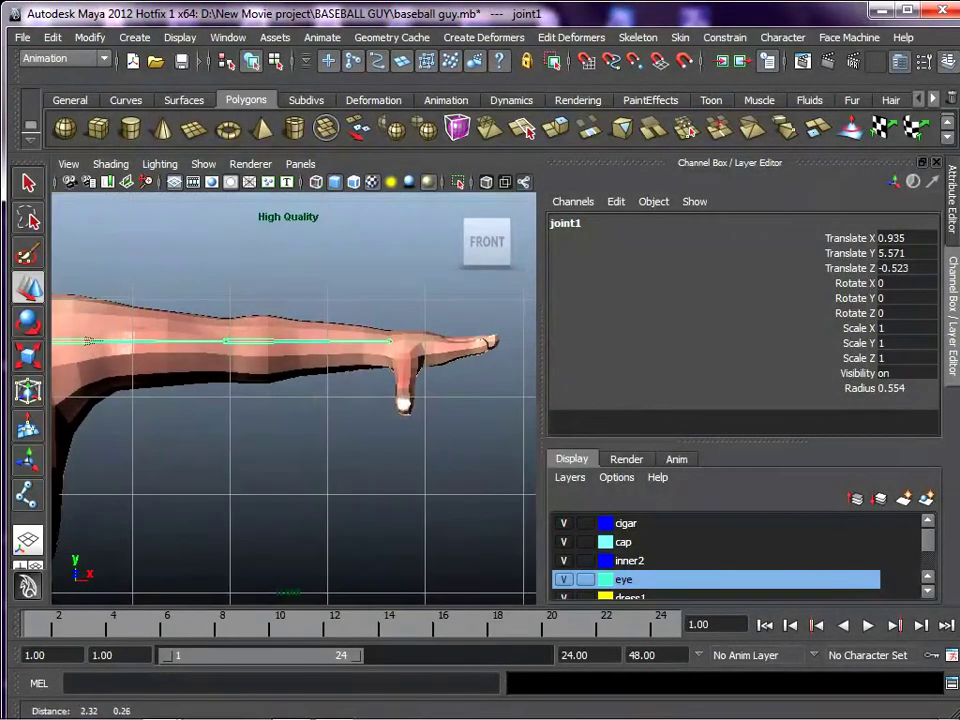
Place a single separate joint in the middle of the left palm in the top view.
{"action": "key", "text": "space"}
{"action": "left_click_drag", "start_coordinate": [385, 392], "coordinate": [312, 392]}
{"action": "middle_click_drag", "start_coordinate": [312, 392], "coordinate": [234, 397], "text": "alt"}
{"action": "right_click_drag", "start_coordinate": [240, 397], "coordinate": [370, 400], "text": "alt"}
{"action": "middle_click_drag", "start_coordinate": [370, 400], "coordinate": [249, 400], "text": "alt"}
{"action": "right_click_drag", "start_coordinate": [249, 400], "coordinate": [314, 400], "text": "alt"}
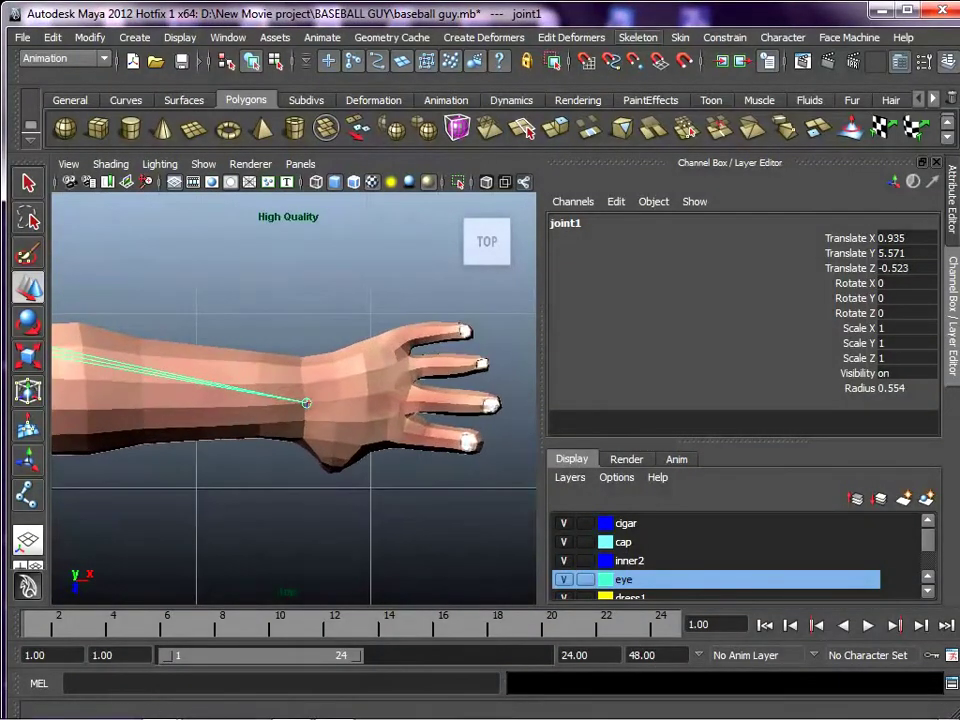
{"action": "left_click", "coordinate": [638, 37]}
{"action": "left_click", "coordinate": [643, 64]}
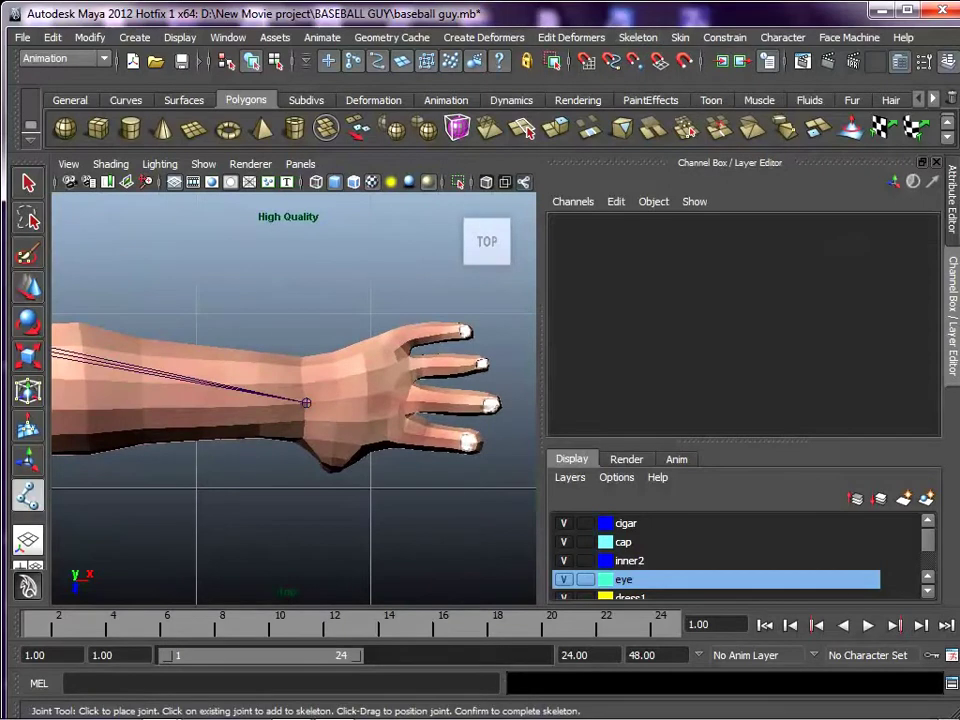
{"action": "left_click", "coordinate": [384, 396]}
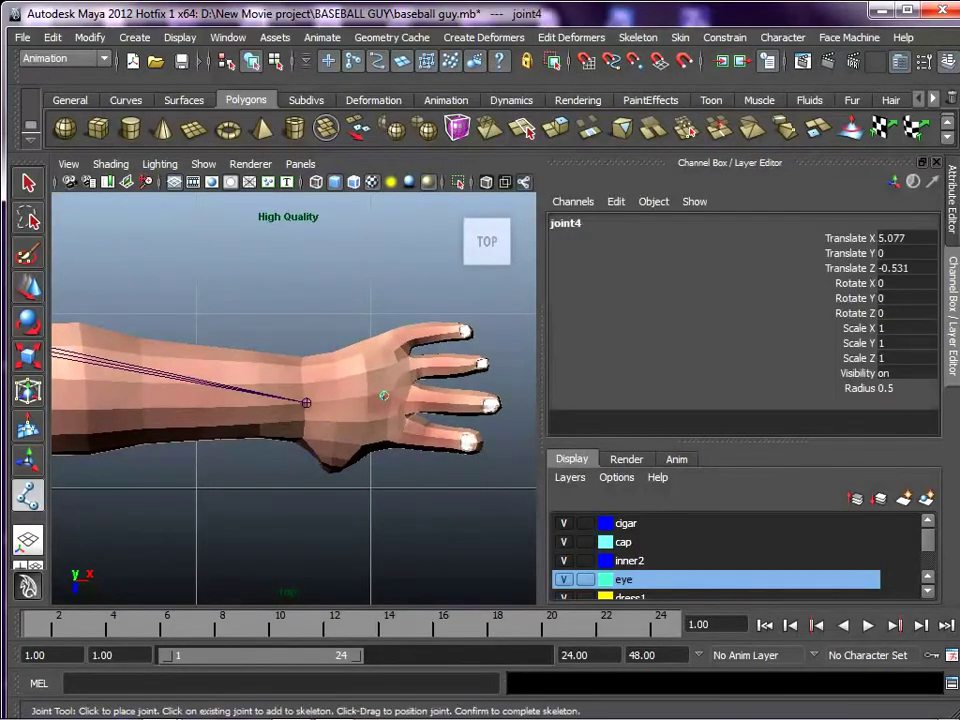
{"action": "key", "text": "w"}
Draw a separate three-joint chain along the left little finger, from its base knuckle to just before the nail.
{"action": "middle_click_drag", "start_coordinate": [384, 396], "coordinate": [295, 416], "text": "alt"}
{"action": "scroll", "coordinate": [321, 414], "scroll_direction": "up", "scroll_amount": 3}
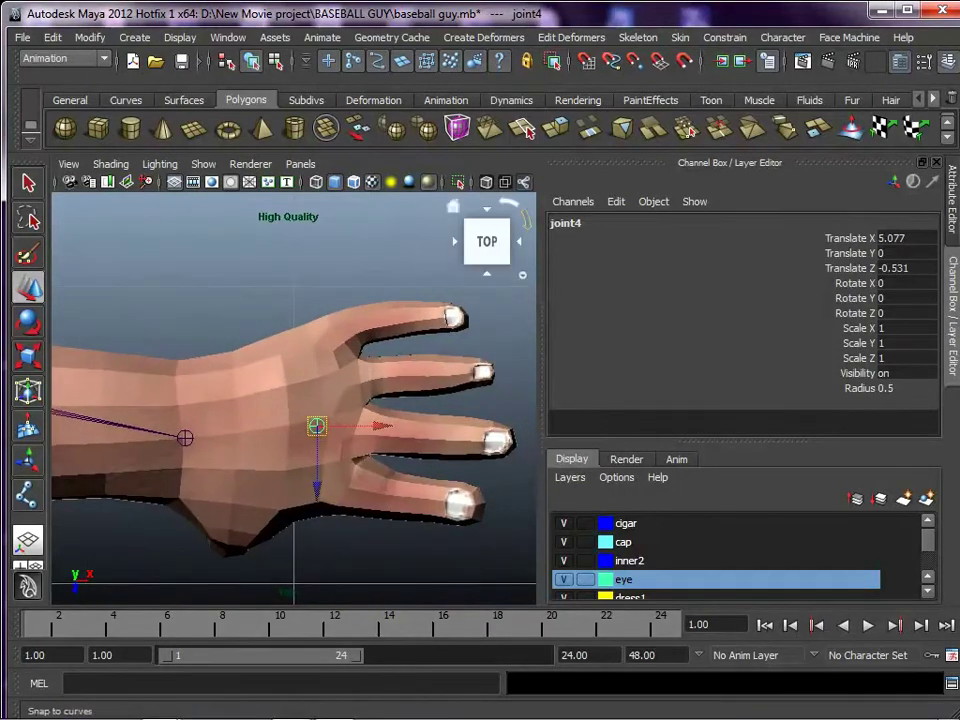
{"action": "left_click", "coordinate": [637, 37]}
{"action": "left_click", "coordinate": [653, 64]}
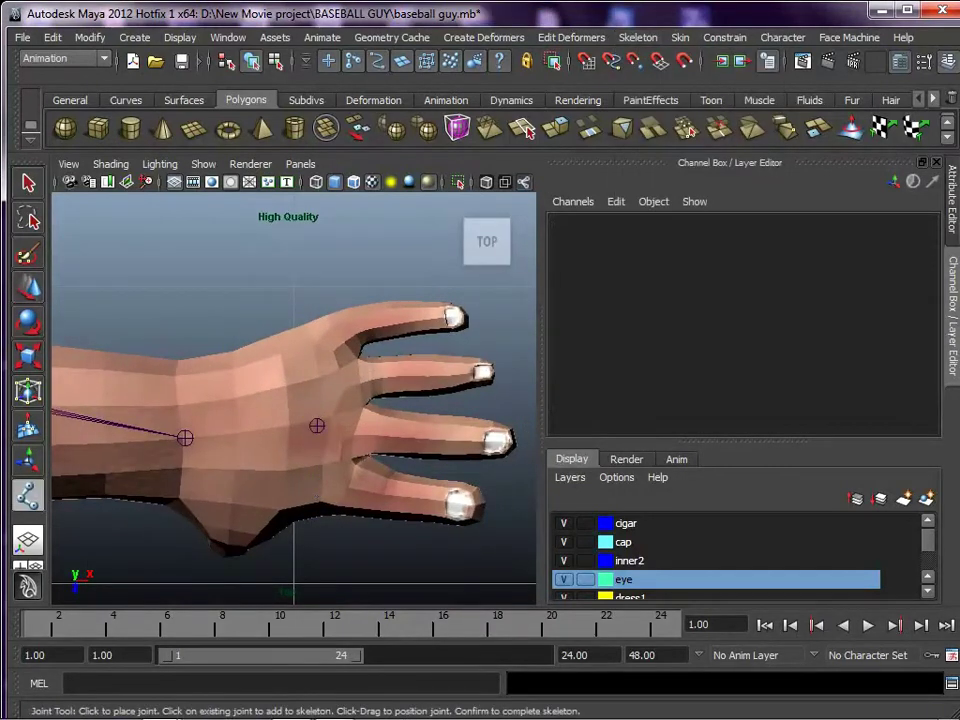
{"action": "left_click", "coordinate": [334, 336]}
{"action": "left_click", "coordinate": [377, 321]}
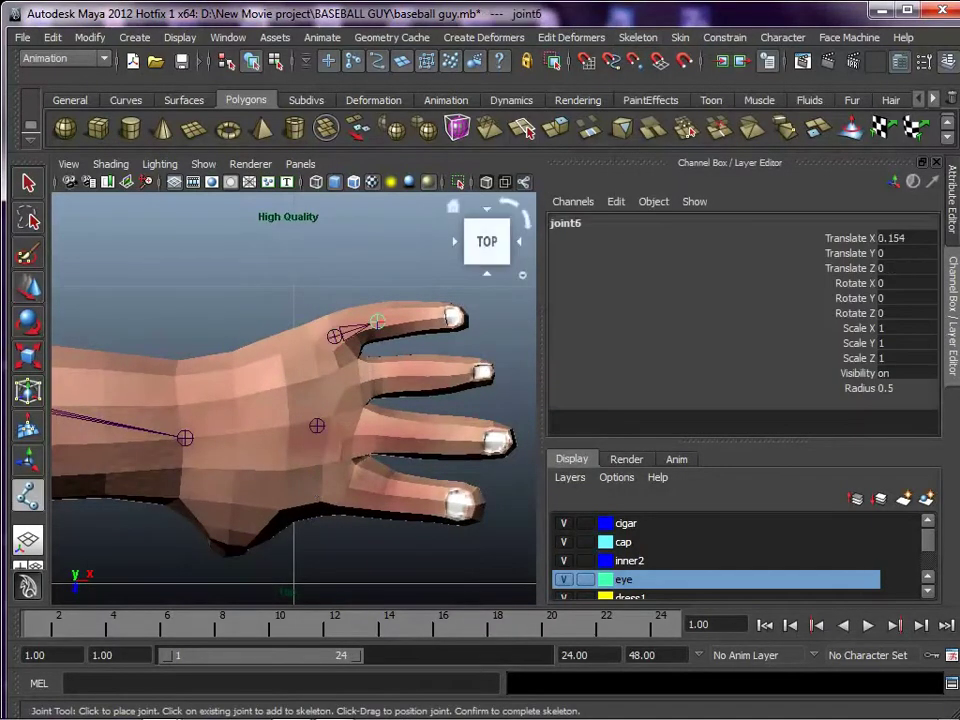
{"action": "left_click", "coordinate": [433, 318]}
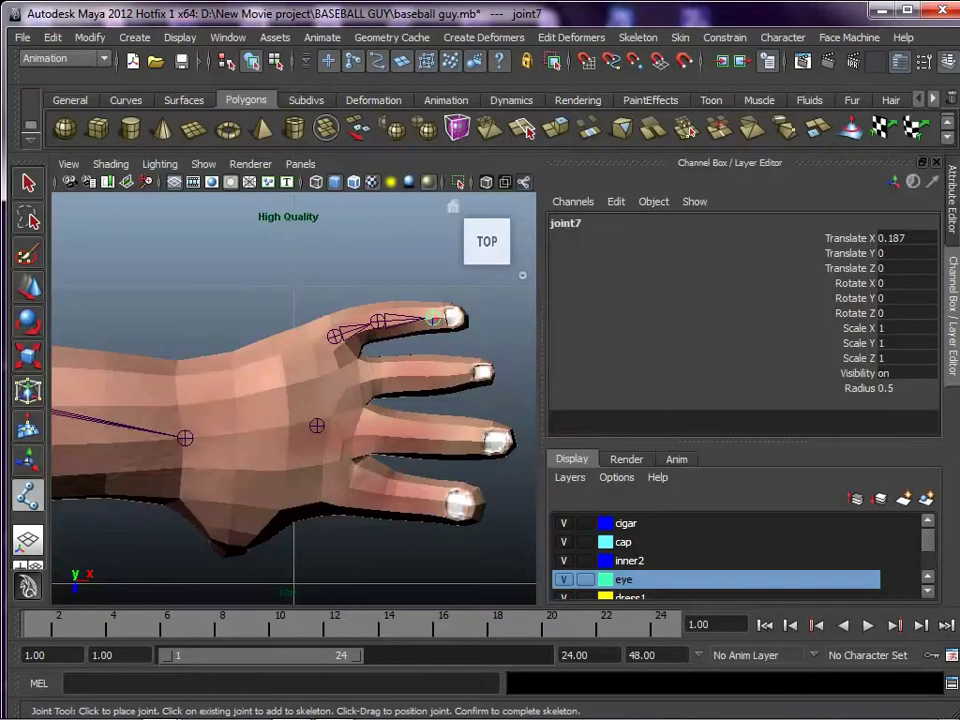
{"action": "key", "text": "Return"}
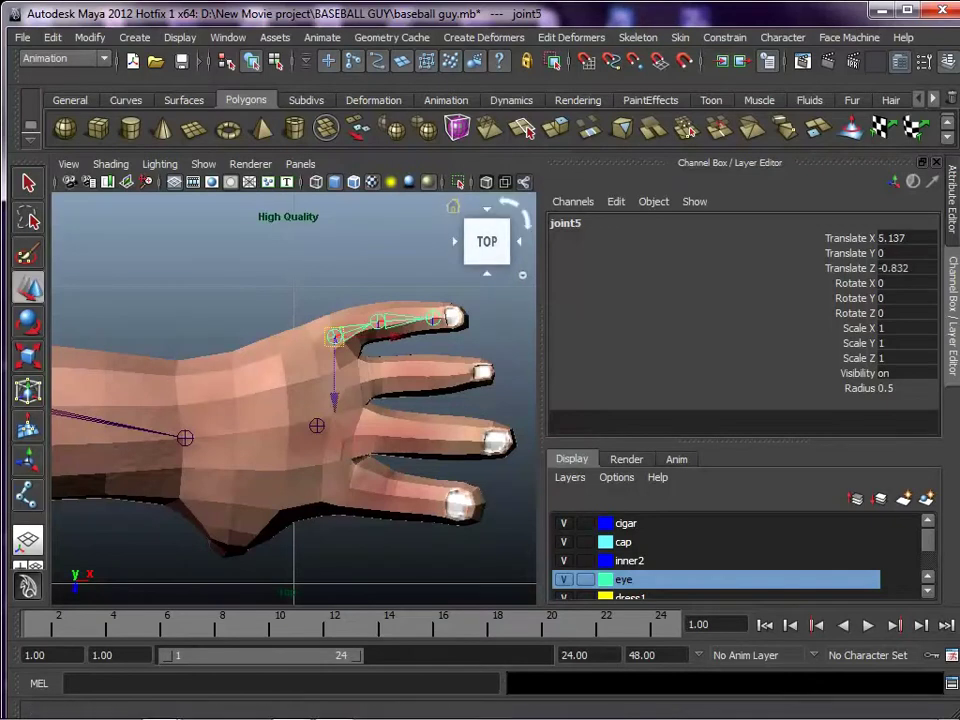
Draw a separate three-joint chain along the left ring finger, from its base to the nail.
{"action": "left_click", "coordinate": [637, 37]}
{"action": "left_click", "coordinate": [643, 64]}
{"action": "left_click", "coordinate": [358, 385]}
{"action": "left_click", "coordinate": [398, 378]}
{"action": "left_click", "coordinate": [466, 374]}
{"action": "key", "text": "Return"}
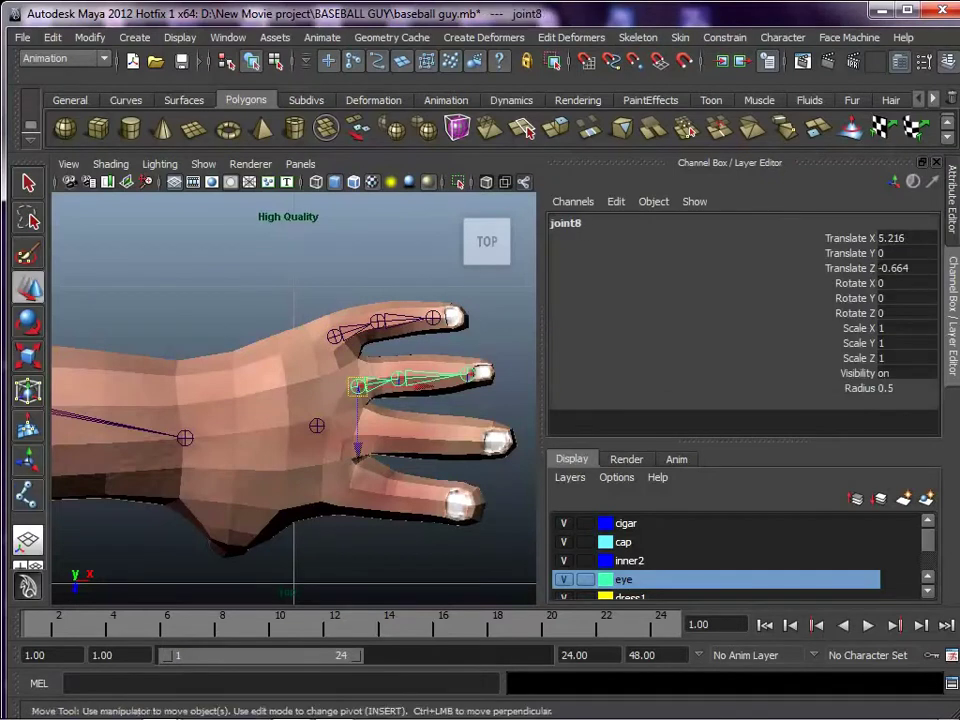
Draw a separate three-joint chain along the left middle finger, from its base to the nail.
{"action": "left_click", "coordinate": [638, 37]}
{"action": "left_click", "coordinate": [643, 64]}
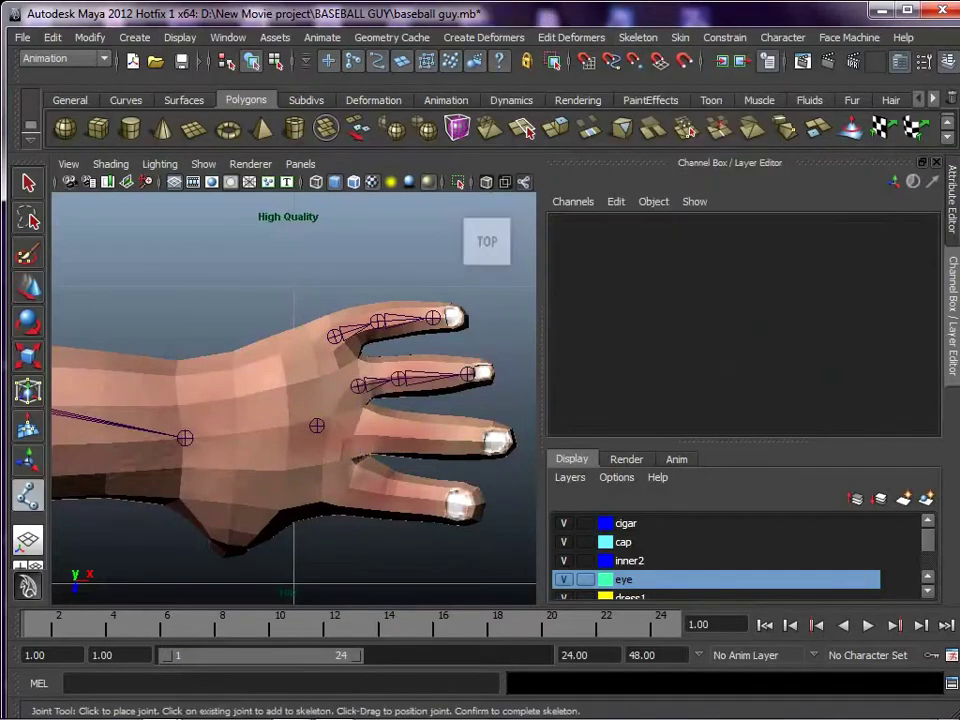
{"action": "left_click", "coordinate": [354, 433]}
{"action": "left_click", "coordinate": [419, 437]}
{"action": "mouse_move", "coordinate": [490, 445]}
{"action": "left_mouse_down"}
{"action": "mouse_move", "coordinate": [500, 442]}
{"action": "mouse_move", "coordinate": [487, 442]}
{"action": "left_mouse_up"}
{"action": "key", "text": "w"}
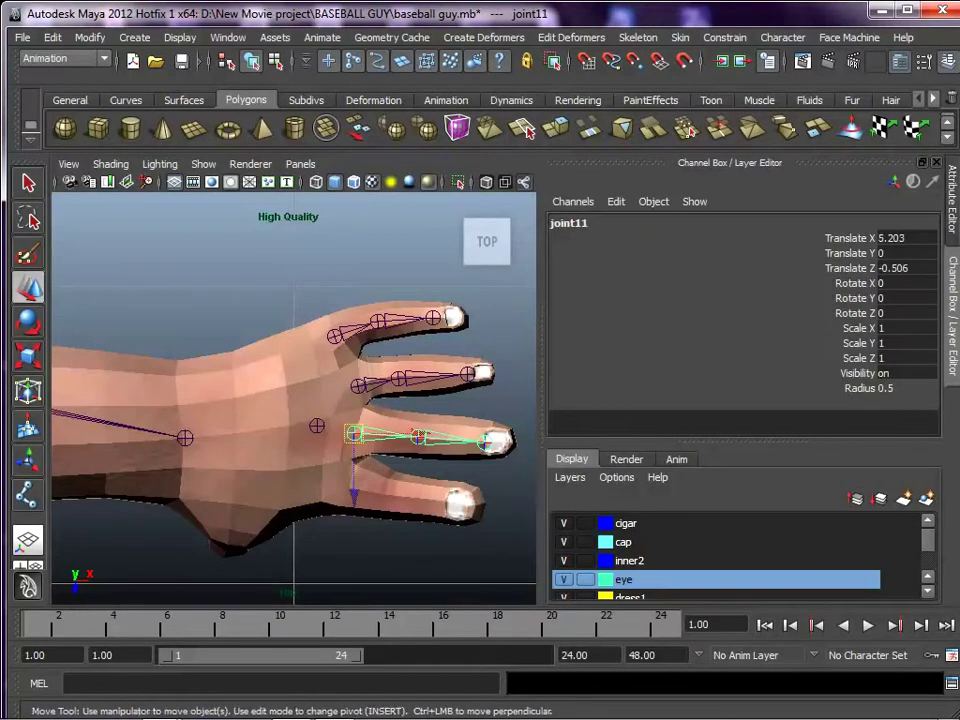
Draw a separate three-joint chain along the left index finger, from its base knuckle to the nail.
{"action": "left_click", "coordinate": [638, 37]}
{"action": "left_click", "coordinate": [658, 64]}
{"action": "left_click", "coordinate": [349, 481]}
{"action": "left_click", "coordinate": [407, 495]}
{"action": "left_click_drag", "start_coordinate": [447, 509], "coordinate": [456, 511]}
{"action": "key", "text": "w"}
Raise the palm joint and the four finger chains together to hand height in the front view, at about Y 5.586.
{"action": "left_click", "coordinate": [354, 433], "text": "shift"}
{"action": "left_click", "coordinate": [358, 386], "text": "shift"}
{"action": "left_click", "coordinate": [335, 337], "text": "shift"}
{"action": "left_click", "coordinate": [317, 426], "text": "shift"}
{"action": "key", "text": "space"}
{"action": "left_click_drag", "start_coordinate": [325, 427], "coordinate": [325, 475]}
{"action": "right_click_drag", "start_coordinate": [325, 450], "coordinate": [150, 450], "text": "alt"}
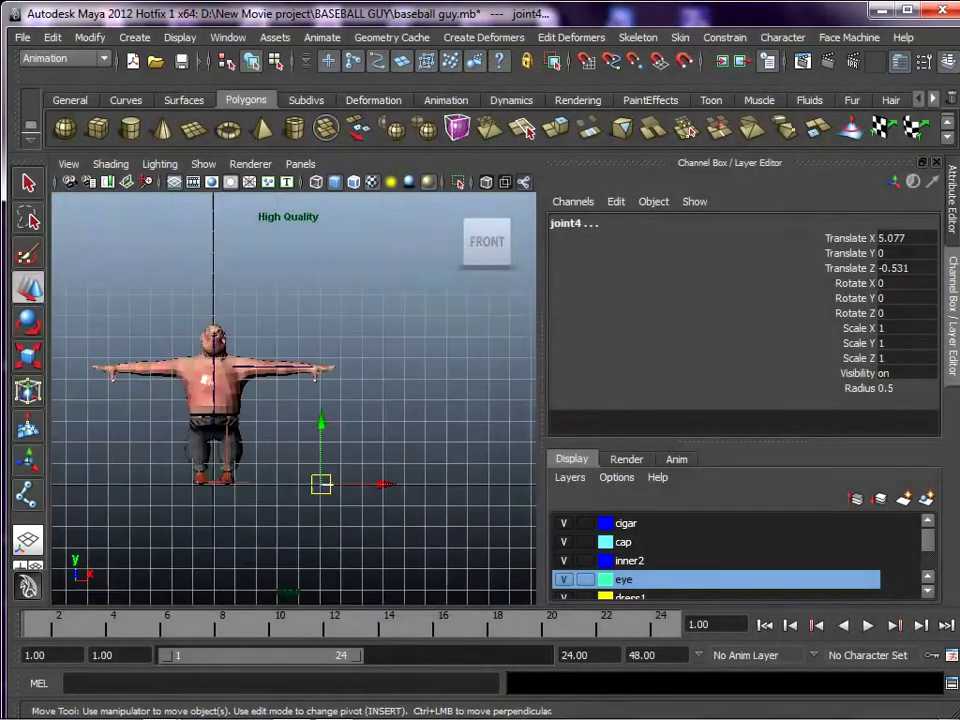
{"action": "left_click_drag", "start_coordinate": [321, 420], "coordinate": [321, 302]}
{"action": "right_click_drag", "start_coordinate": [325, 335], "coordinate": [430, 335], "text": "alt"}
{"action": "middle_click_drag", "start_coordinate": [400, 310], "coordinate": [324, 397], "text": "alt"}
{"action": "right_click_drag", "start_coordinate": [324, 397], "coordinate": [440, 397], "text": "alt"}
{"action": "middle_click_drag", "start_coordinate": [360, 360], "coordinate": [343, 380], "text": "alt"}
{"action": "mouse_move", "coordinate": [323, 305]}
{"action": "left_mouse_down"}
{"action": "mouse_move", "coordinate": [323, 316]}
{"action": "mouse_move", "coordinate": [323, 308]}
{"action": "left_mouse_up"}
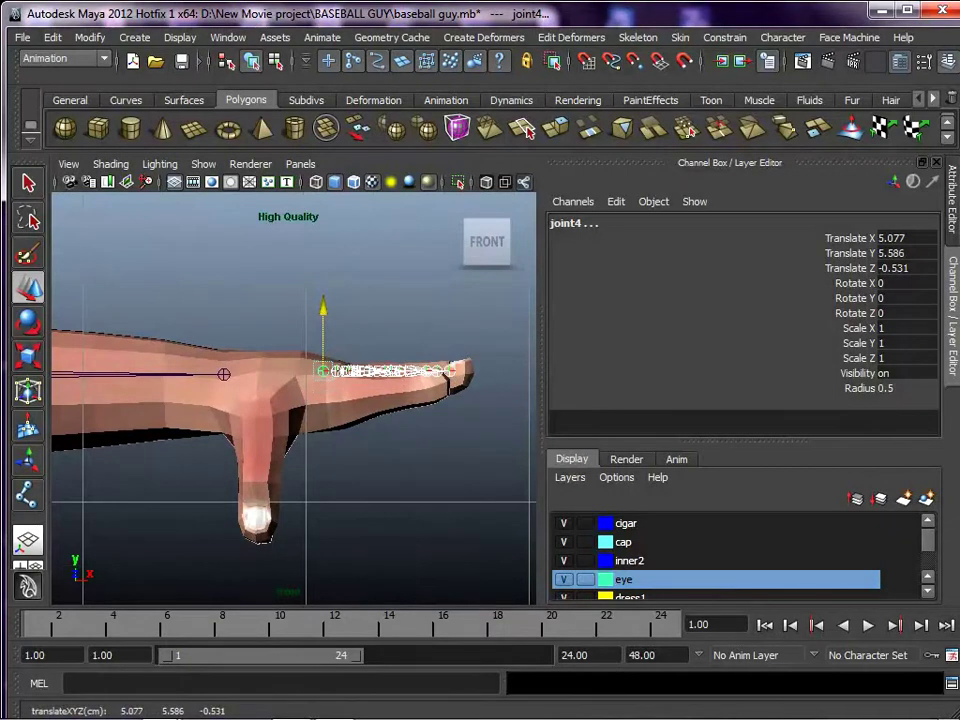
Examine the placement of the palm and finger joints inside the left hand in the perspective view.
{"action": "key", "text": "space"}
{"action": "left_click_drag", "start_coordinate": [376, 442], "coordinate": [320, 460]}
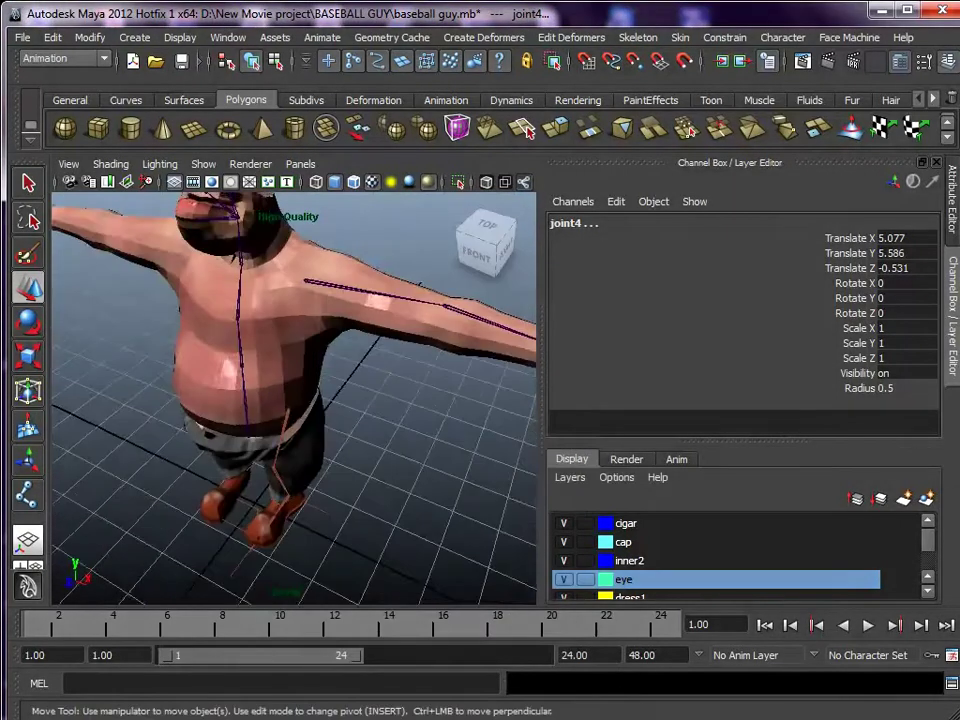
{"action": "middle_click_drag", "start_coordinate": [420, 370], "coordinate": [180, 400], "text": "alt"}
{"action": "right_click_drag", "start_coordinate": [270, 390], "coordinate": [420, 390], "text": "alt"}
{"action": "left_click_drag", "start_coordinate": [330, 390], "coordinate": [360, 406], "text": "alt"}
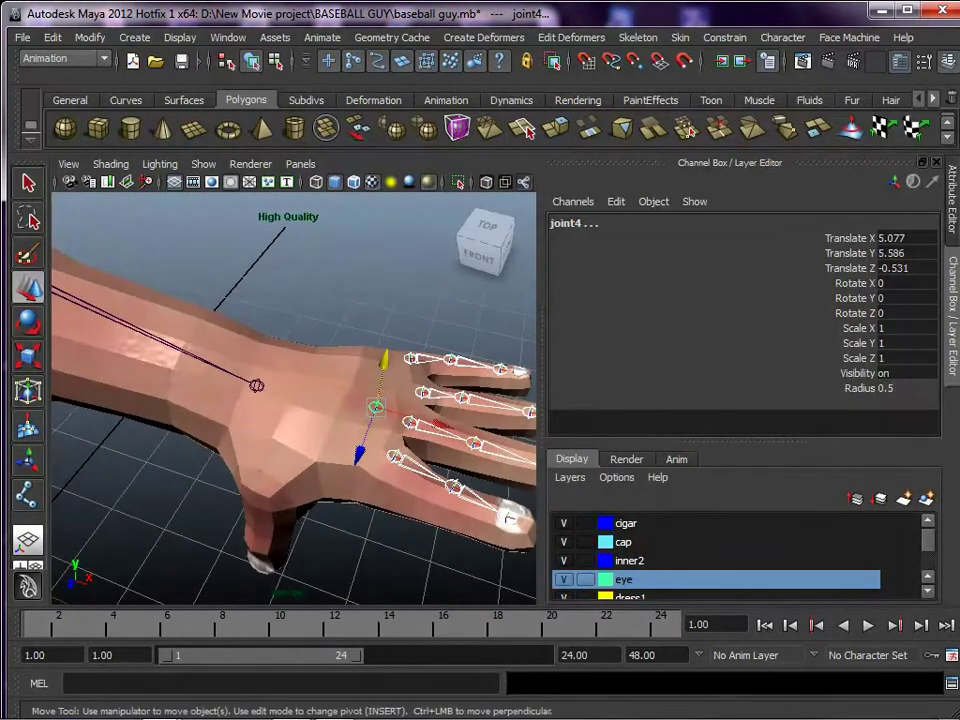
{"action": "left_click", "coordinate": [390, 285]}
{"action": "middle_click_drag", "start_coordinate": [400, 330], "coordinate": [305, 323], "text": "alt"}
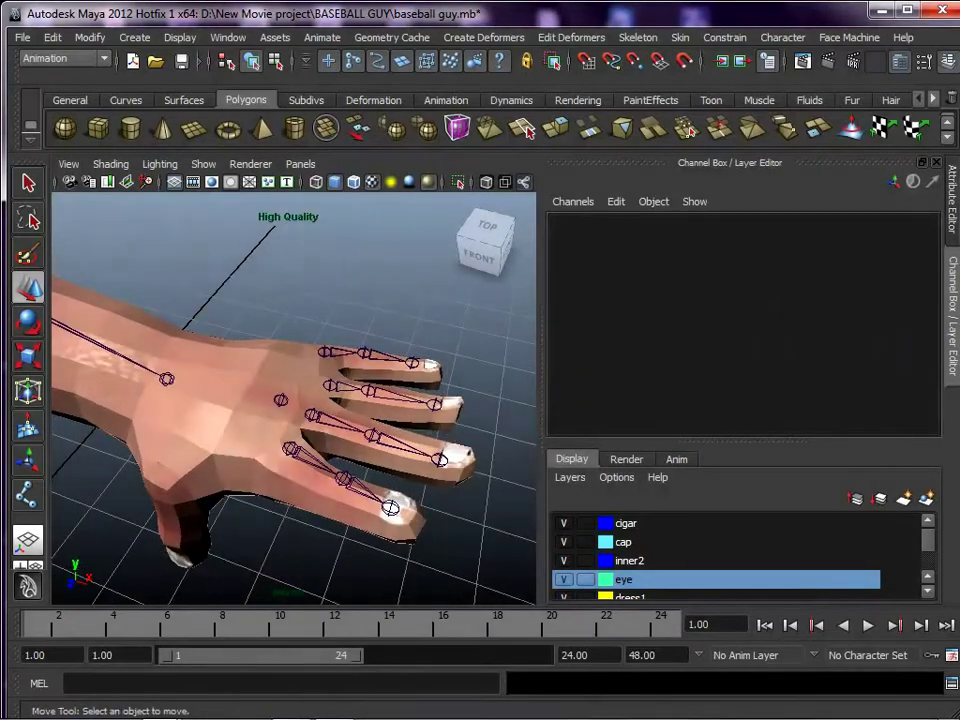
Rename the left shoulder joint as Left_deltbone.
{"action": "left_click_drag", "start_coordinate": [290, 400], "coordinate": [345, 400], "text": "alt"}
{"action": "middle_click_drag", "start_coordinate": [250, 390], "coordinate": [460, 430], "text": "alt"}
{"action": "right_click_drag", "start_coordinate": [330, 400], "coordinate": [260, 400], "text": "alt"}
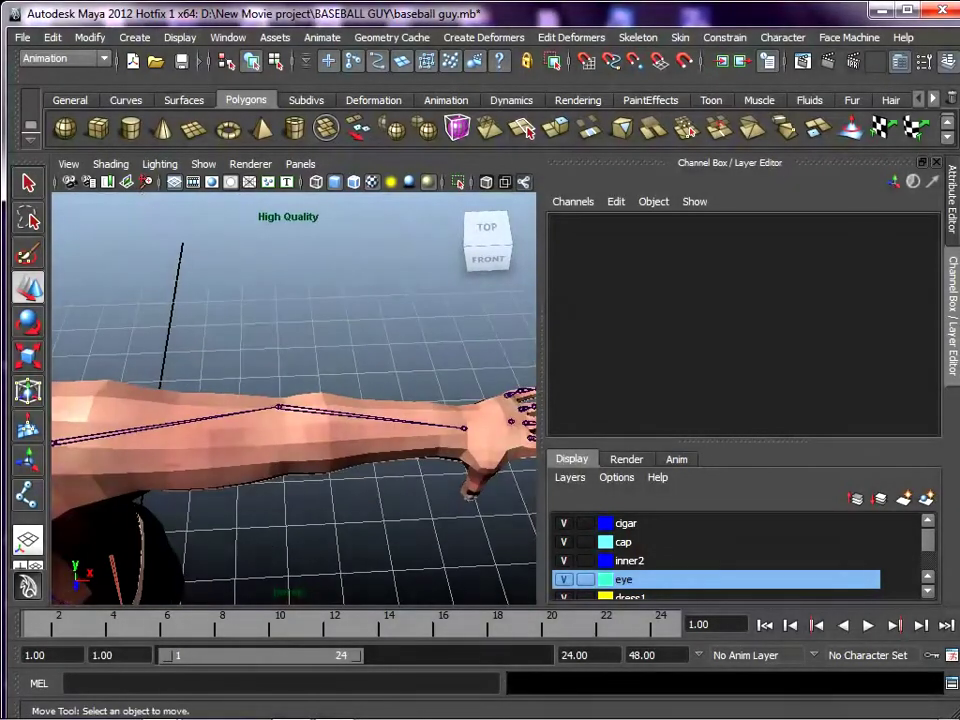
{"action": "left_click_drag", "start_coordinate": [300, 420], "coordinate": [280, 355], "text": "alt"}
{"action": "middle_click_drag", "start_coordinate": [280, 355], "coordinate": [475, 358], "text": "alt"}
{"action": "left_click", "coordinate": [281, 341]}
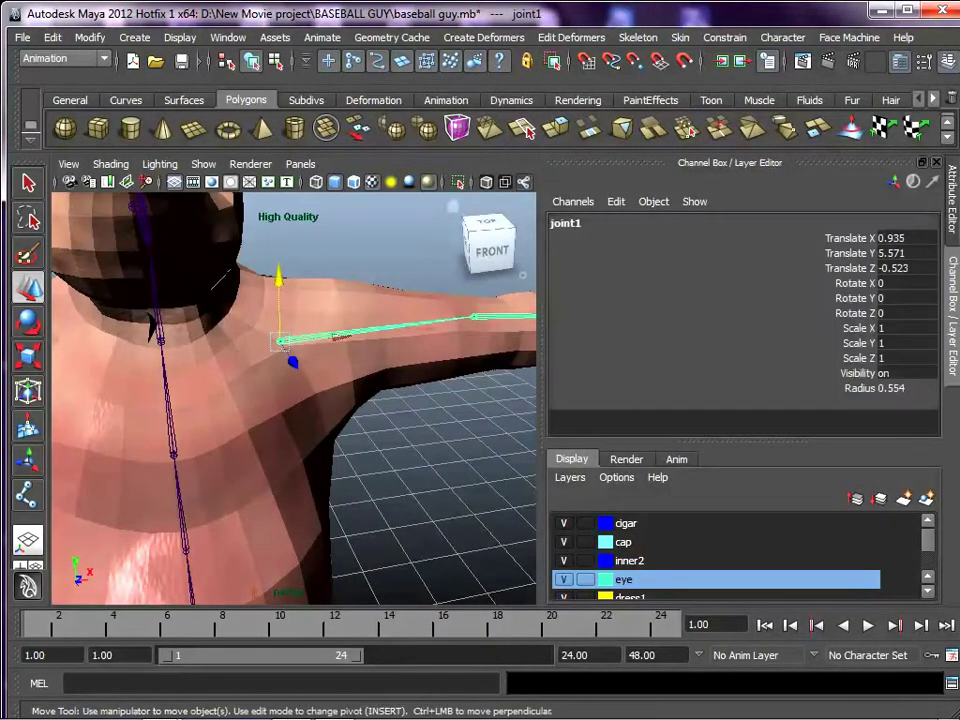
{"action": "left_click", "coordinate": [567, 223]}
{"action": "type", "text": "Left_del"}
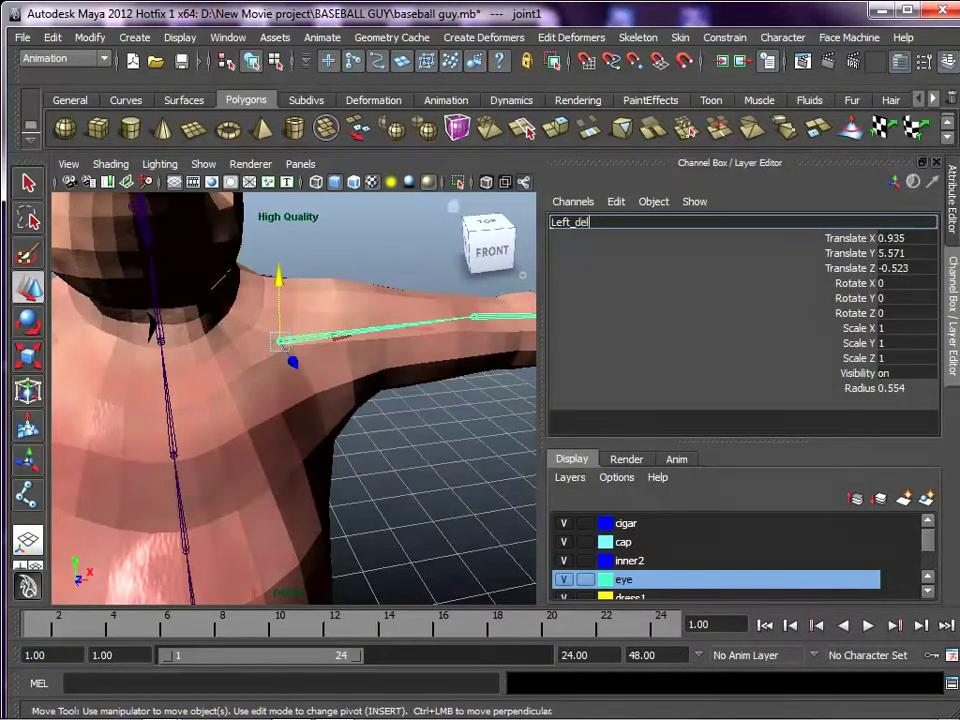
{"action": "type", "text": "tbone"}
{"action": "key", "text": "Return"}
Rename the left elbow joint as Left_elbowbone.
{"action": "middle_click_drag", "start_coordinate": [385, 365], "coordinate": [246, 378], "text": "alt"}
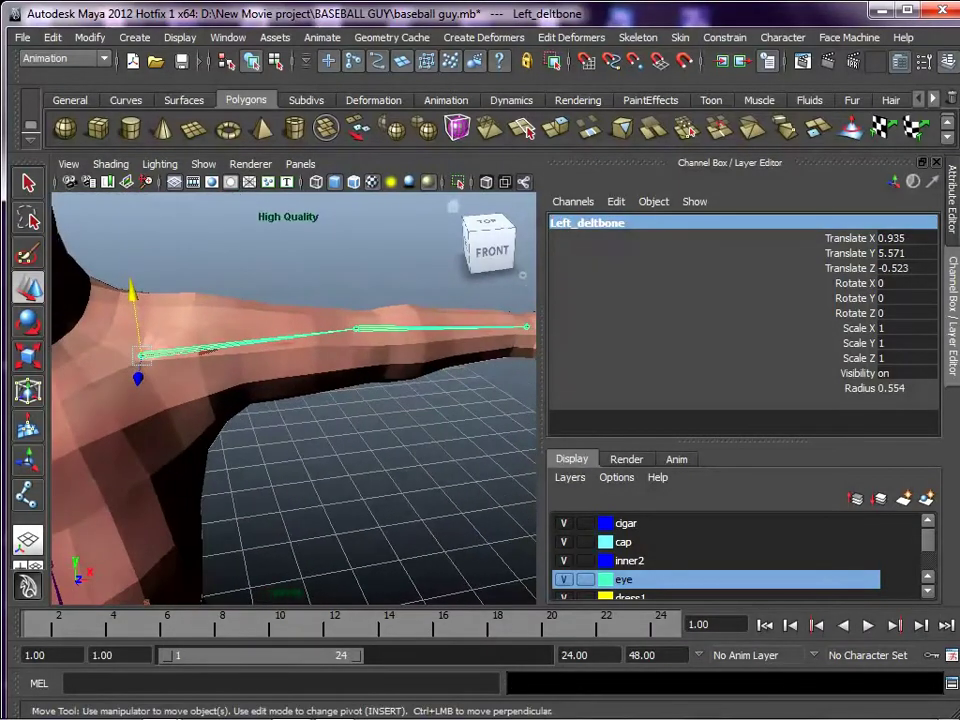
{"action": "left_click", "coordinate": [385, 328]}
{"action": "left_click", "coordinate": [567, 223]}
{"action": "type", "text": "Left_e"}
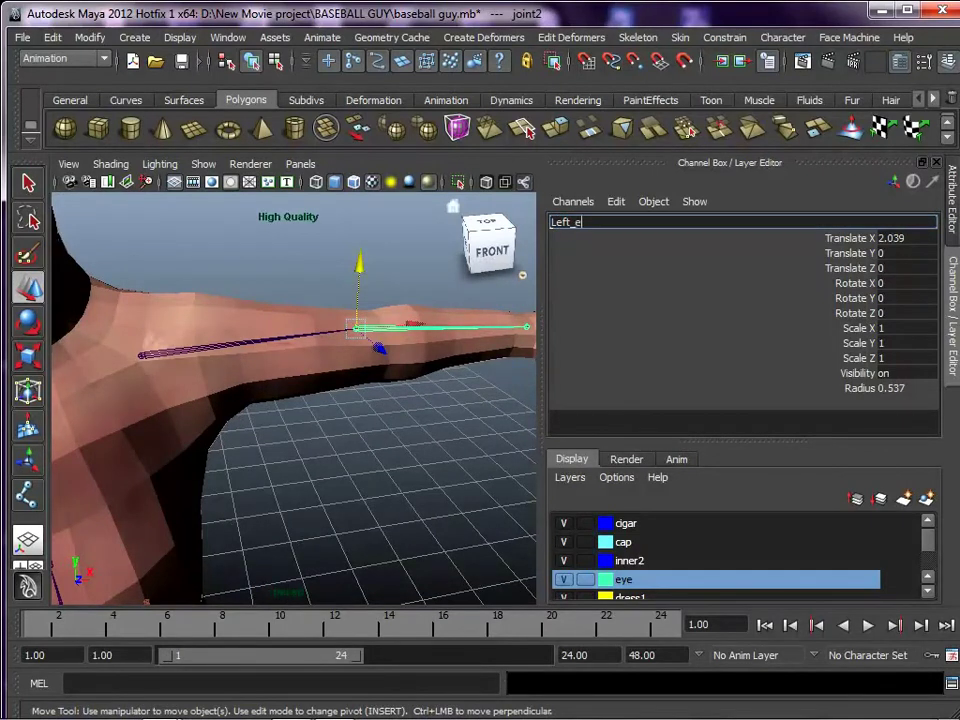
{"action": "type", "text": "lbowbone"}
{"action": "key", "text": "Return"}
Rename the left wrist joint as Left_wristbone.
{"action": "middle_click_drag", "start_coordinate": [380, 400], "coordinate": [256, 421], "text": "alt"}
{"action": "right_click_drag", "start_coordinate": [256, 421], "coordinate": [400, 421], "text": "alt"}
{"action": "middle_click_drag", "start_coordinate": [400, 421], "coordinate": [280, 453], "text": "alt"}
{"action": "middle_click_drag", "start_coordinate": [330, 350], "coordinate": [247, 363], "text": "alt"}
{"action": "left_click", "coordinate": [308, 347]}
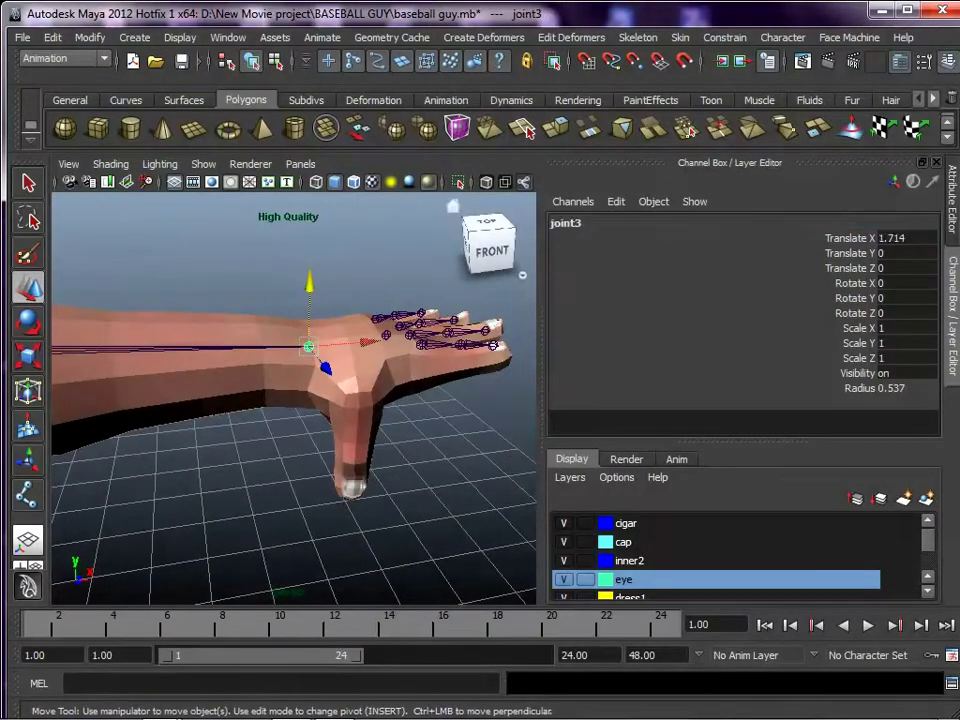
{"action": "left_click", "coordinate": [566, 223]}
{"action": "type", "text": "Left"}
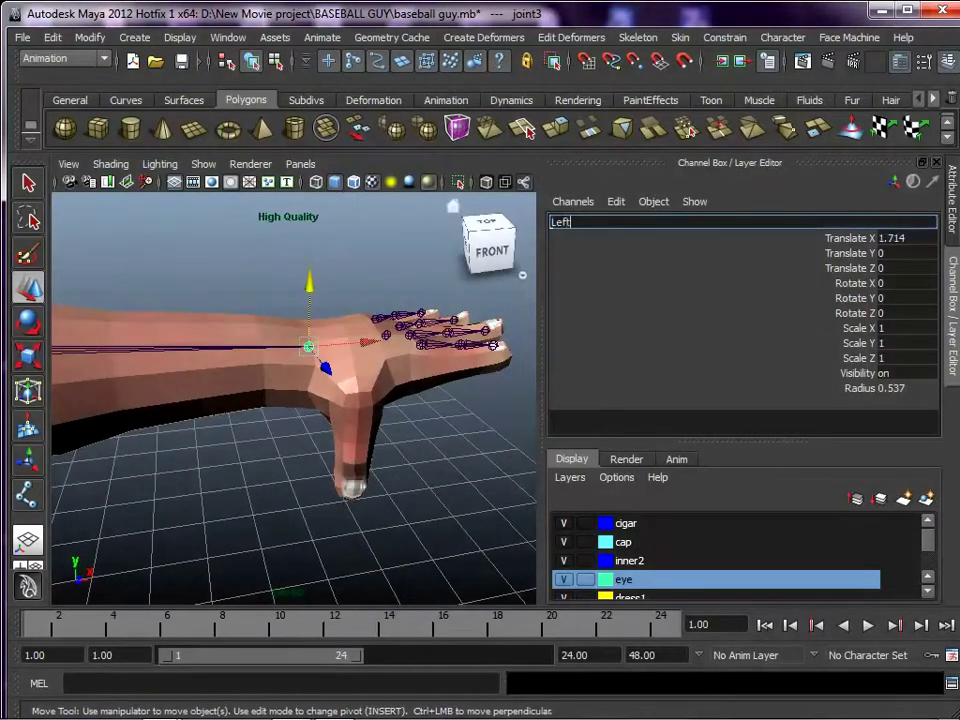
{"action": "type", "text": "_wristbone"}
{"action": "key", "text": "Return"}
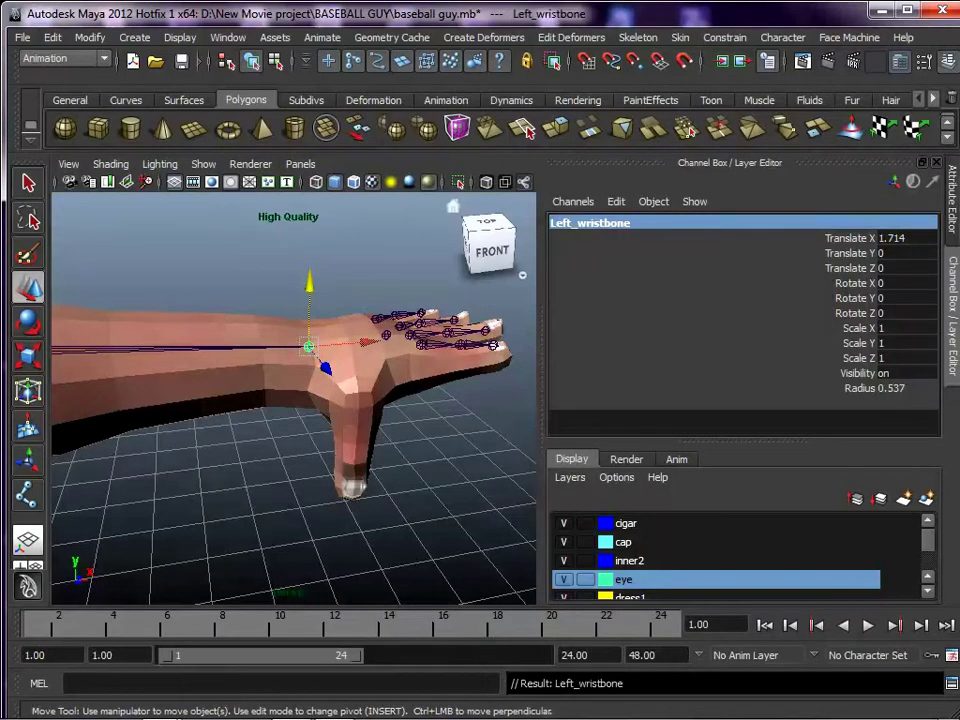
Rename the single joint in the left palm as Left_fingerconnect.
{"action": "left_click_drag", "start_coordinate": [340, 370], "coordinate": [375, 440], "text": "alt"}
{"action": "middle_click_drag", "start_coordinate": [375, 440], "coordinate": [360, 405], "text": "alt"}
{"action": "right_click_drag", "start_coordinate": [360, 405], "coordinate": [420, 410], "text": "alt"}
{"action": "left_click", "coordinate": [222, 441]}
{"action": "left_click", "coordinate": [567, 223]}
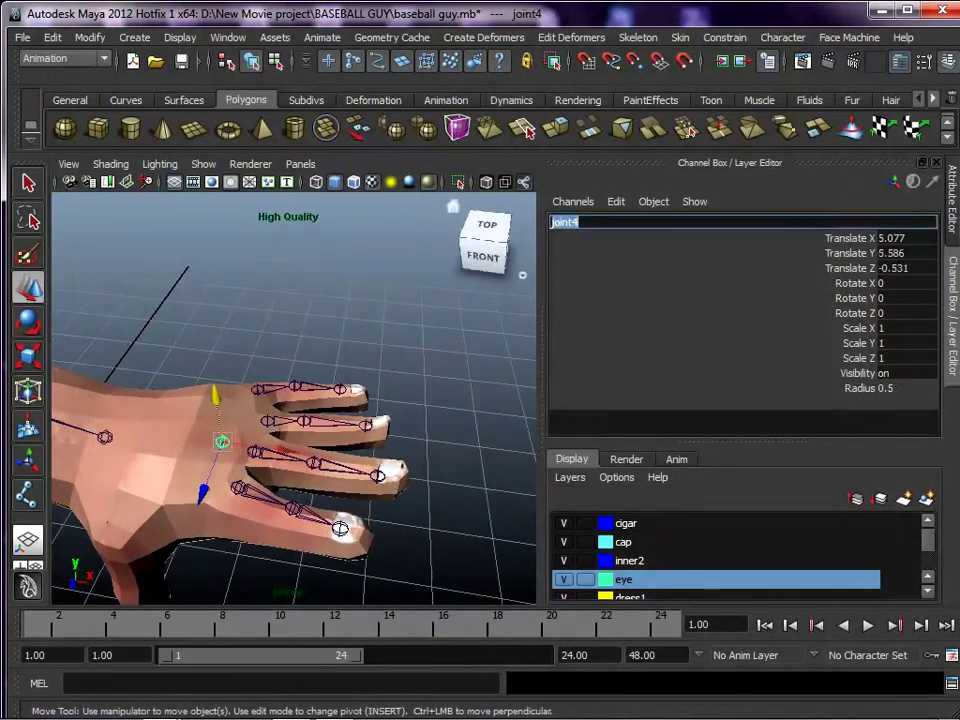
{"action": "type", "text": "Left_fingerconnect"}
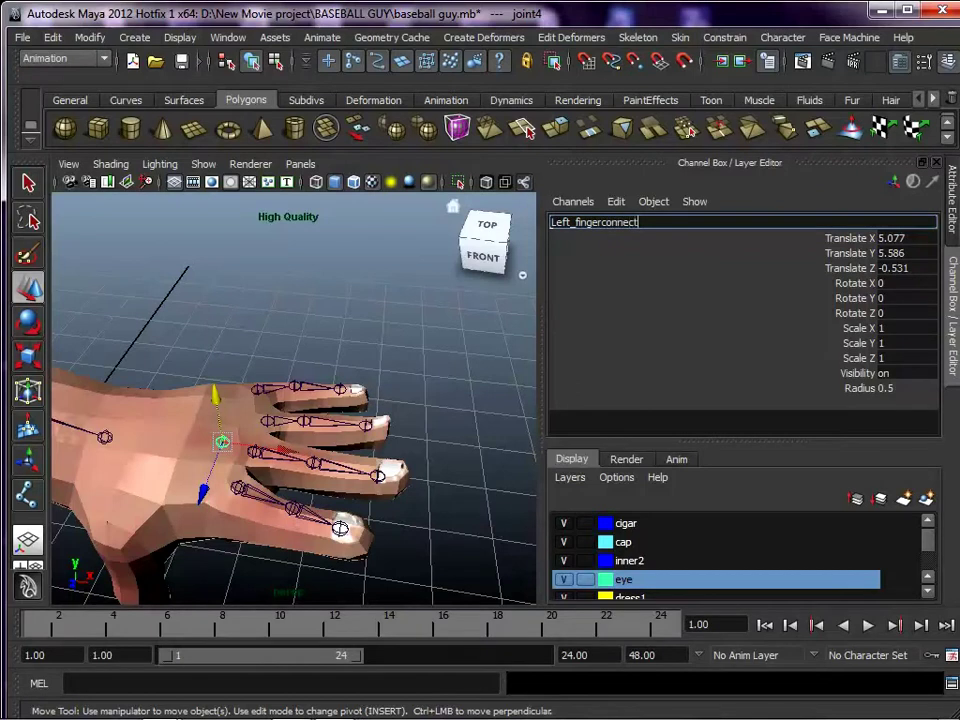
{"action": "key", "text": "Return"}
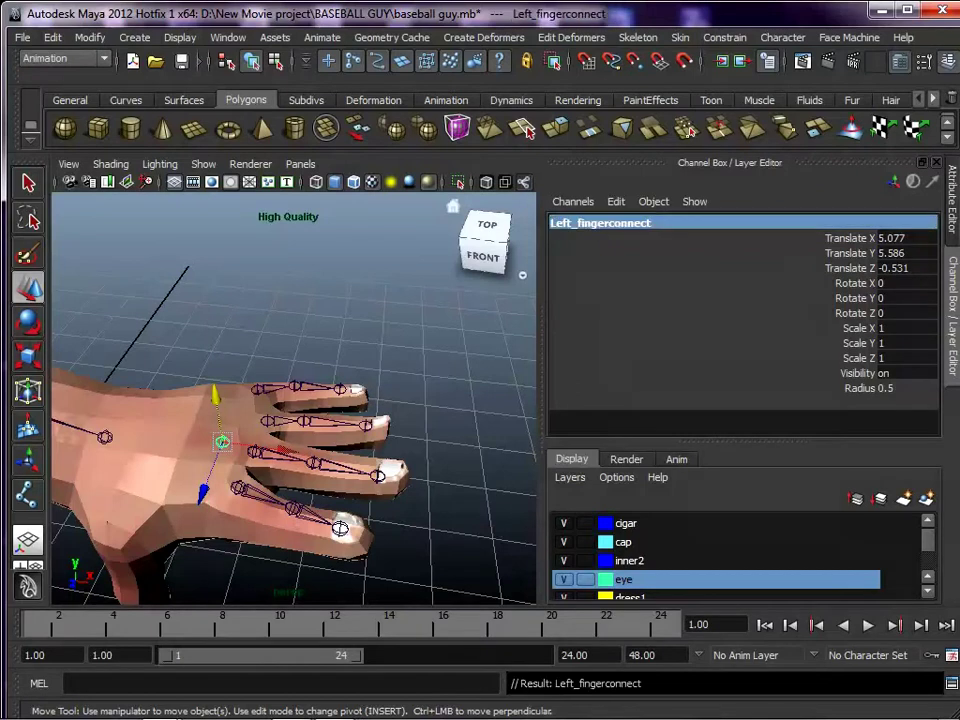
Rename the base joint of the left index finger chain as Left_index1.
{"action": "scroll", "coordinate": [294, 398], "scroll_direction": "up", "scroll_amount": 3}
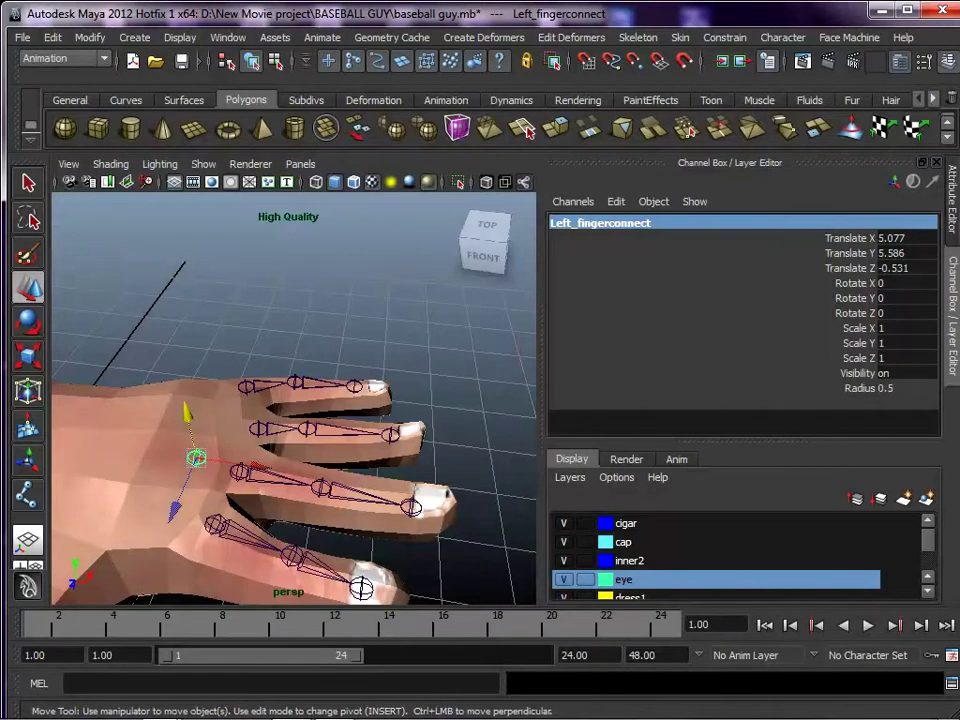
{"action": "key", "text": "f"}
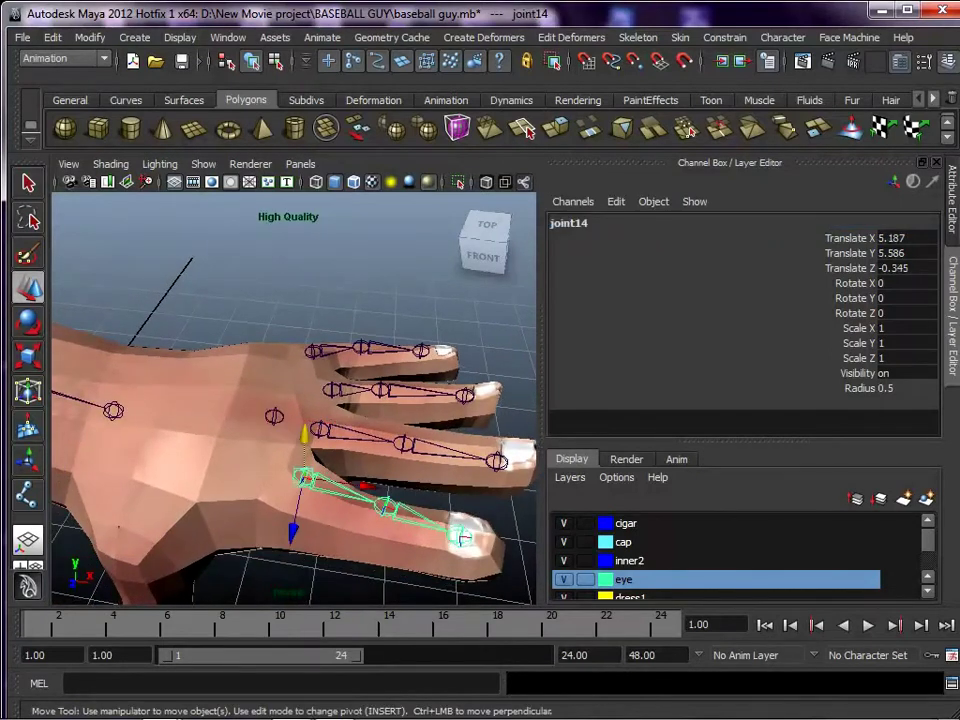
{"action": "double_click", "coordinate": [569, 223]}
{"action": "type", "text": "Le"}
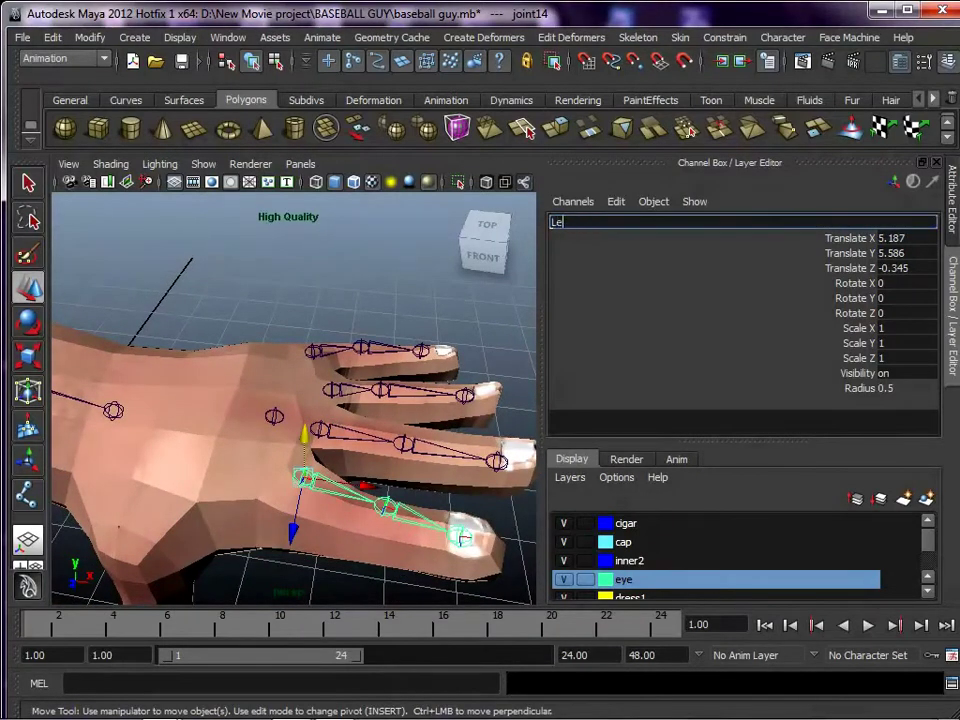
{"action": "type", "text": "ft_index1"}
{"action": "key", "text": "Return"}
Copy the name Left_index1 and rename the middle joint of the index finger chain as Left_index2.
{"action": "double_click", "coordinate": [582, 223]}
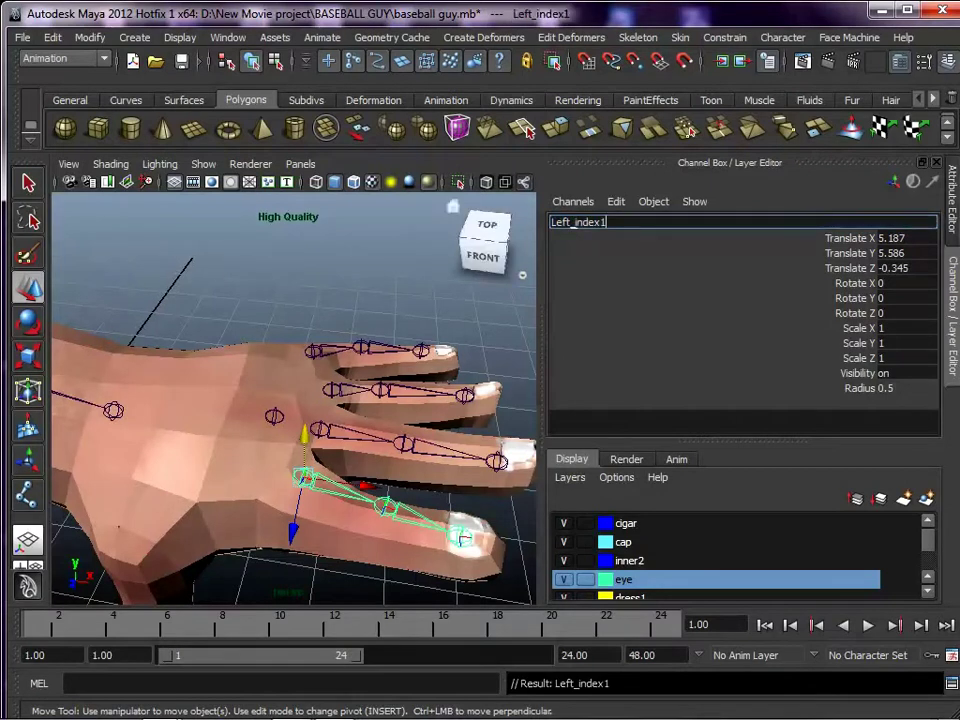
{"action": "type", "text": "Spine1"}
{"action": "key", "text": "ctrl+z"}
{"action": "key", "text": "ctrl+c"}
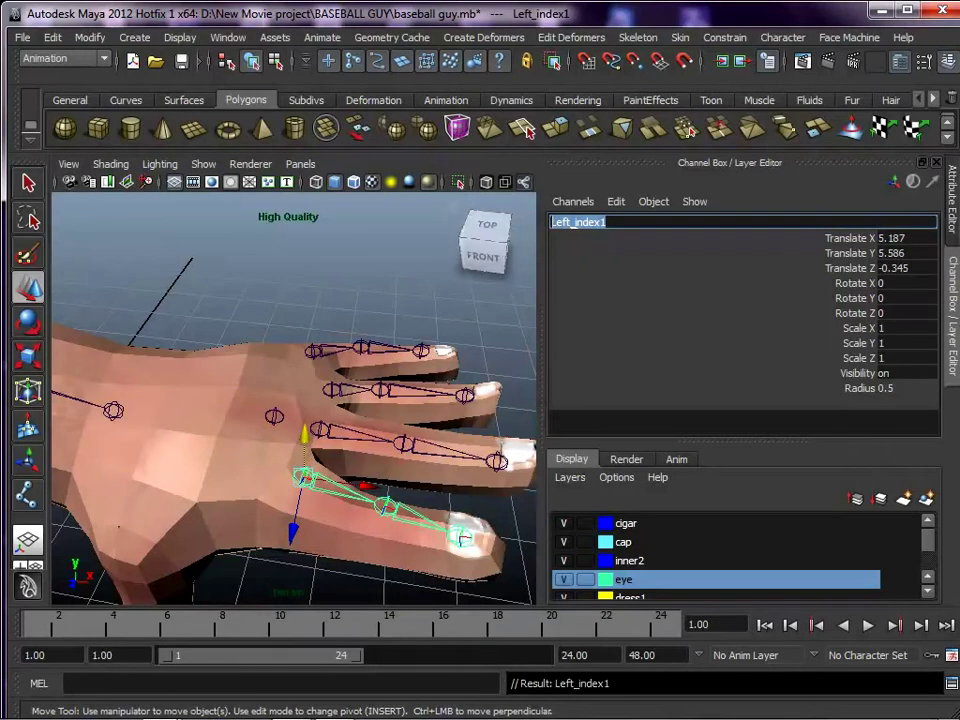
{"action": "left_click", "coordinate": [386, 507]}
{"action": "left_click", "coordinate": [569, 222]}
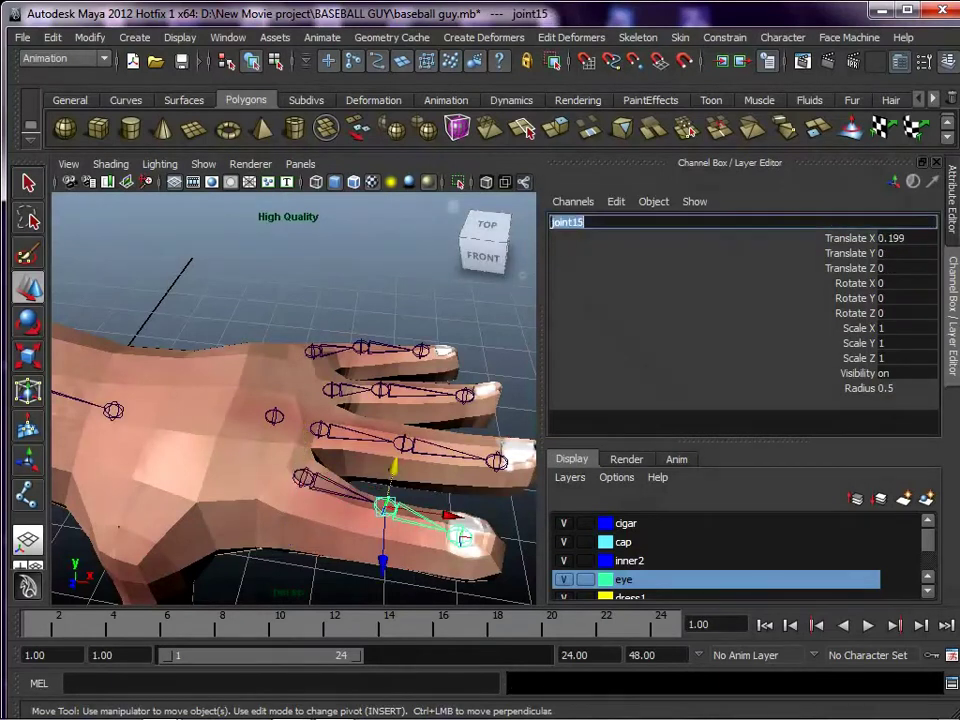
{"action": "type", "text": "Left_index2"}
{"action": "key", "text": "Return"}
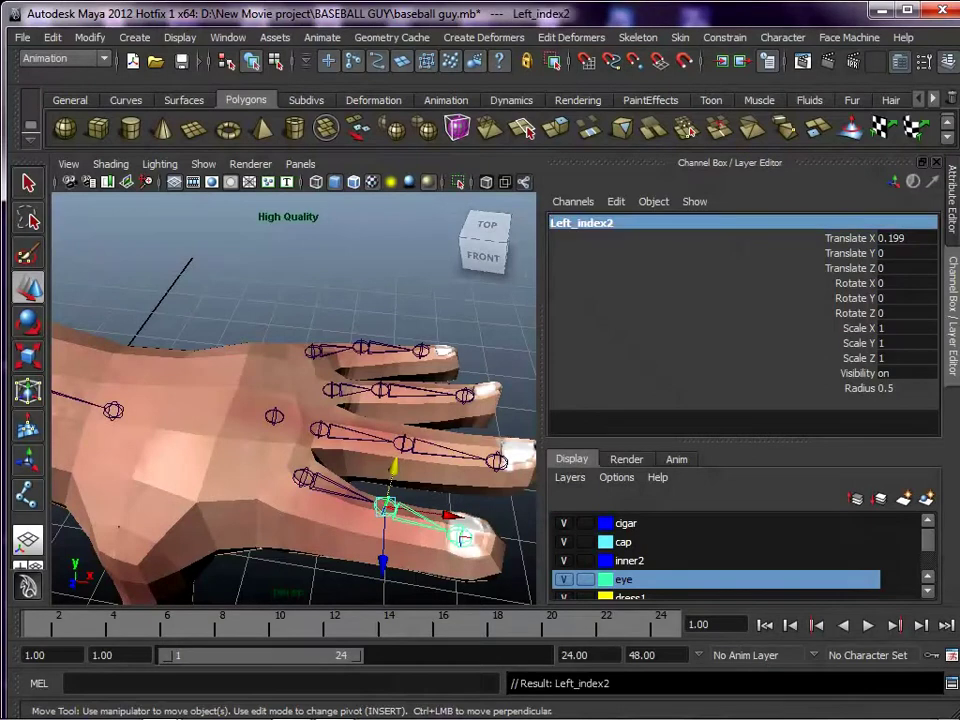
Rename the tip joint of the left index finger chain as Left_index3.
{"action": "left_click", "coordinate": [463, 538]}
{"action": "left_click", "coordinate": [569, 222]}
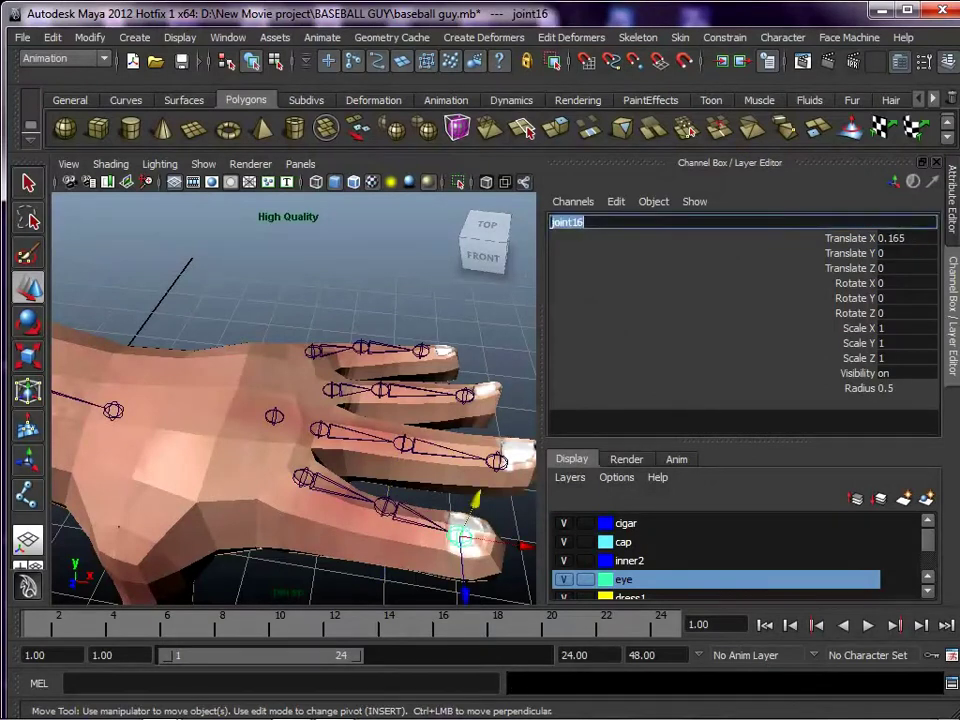
{"action": "type", "text": "Left_index1"}
{"action": "key", "text": "BackSpace"}
{"action": "type", "text": "3"}
{"action": "key", "text": "Return"}
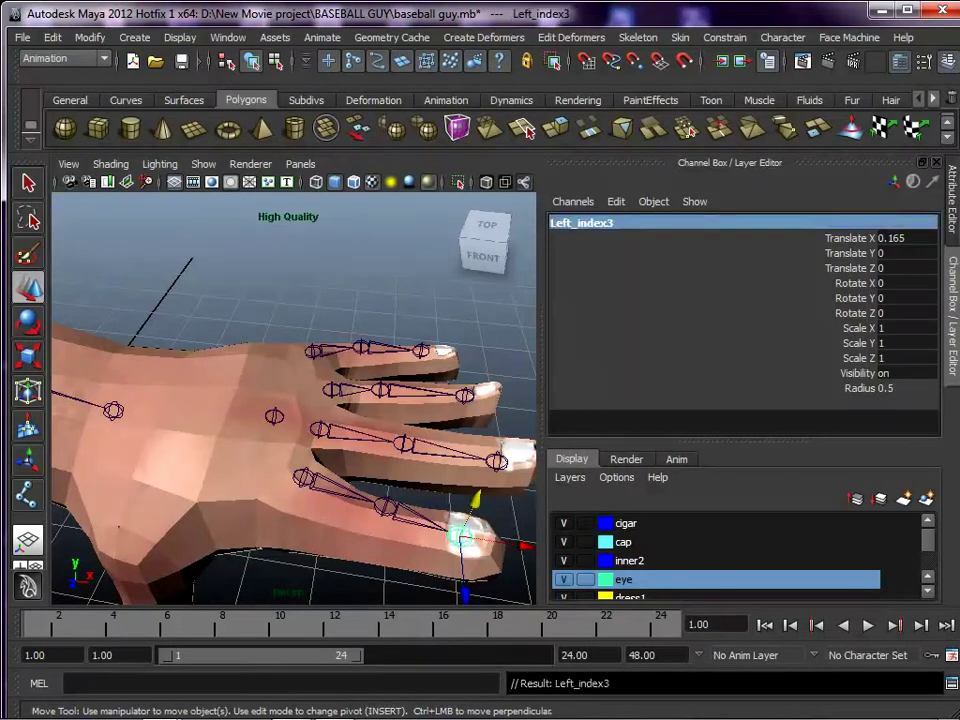
Rename the base joint of the left middle finger chain as Left_mid1, reusing the copied index name.
{"action": "left_click", "coordinate": [320, 430]}
{"action": "left_click", "coordinate": [569, 223]}
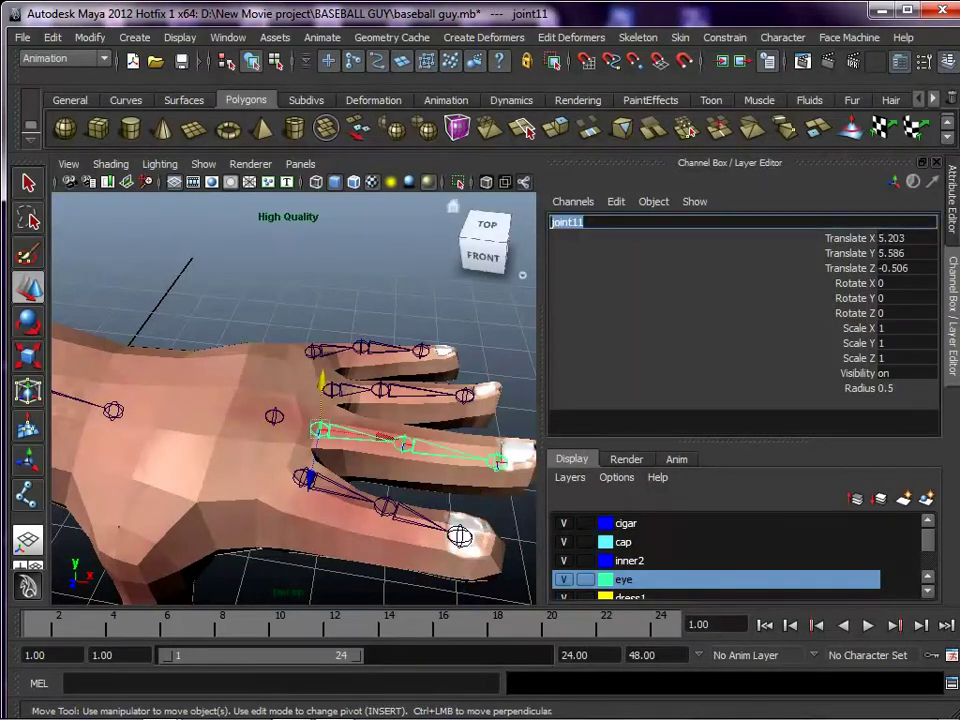
{"action": "key", "text": "ctrl+v"}
{"action": "key", "text": "Right"}
{"action": "key", "text": "BackSpace"}
{"action": "key", "text": "BackSpace"}
{"action": "key", "text": "BackSpace"}
{"action": "key", "text": "BackSpace"}
{"action": "key", "text": "BackSpace"}
{"action": "type", "text": "mid"}
{"action": "key", "text": "Return"}
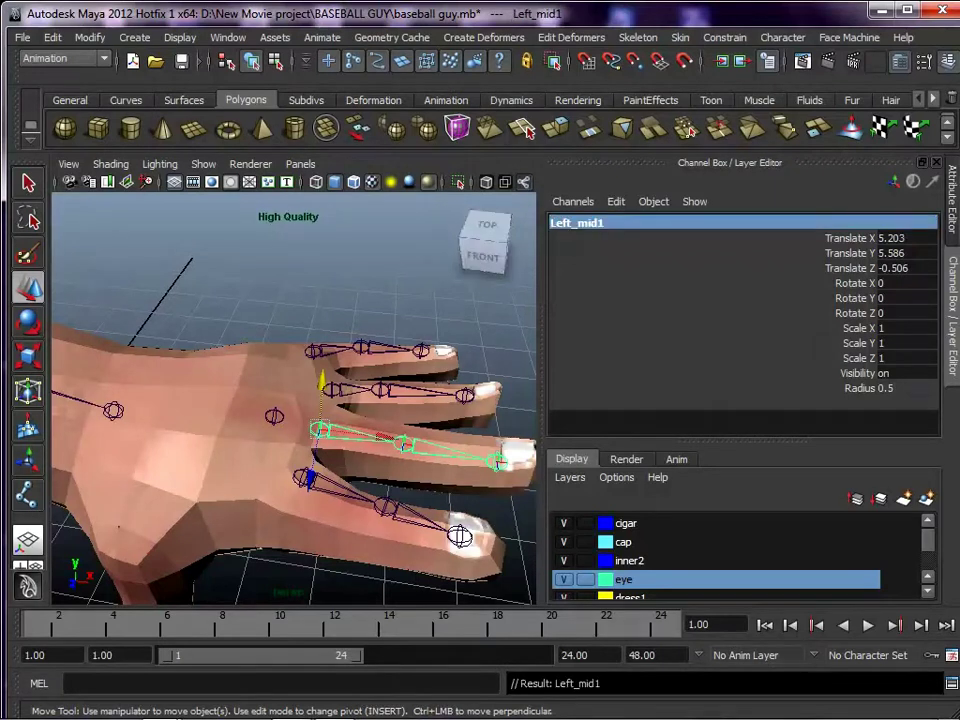
Rename the middle joint of the left middle finger chain as Left_mid2 and copy that name.
{"action": "left_click", "coordinate": [403, 444]}
{"action": "left_click", "coordinate": [590, 223]}
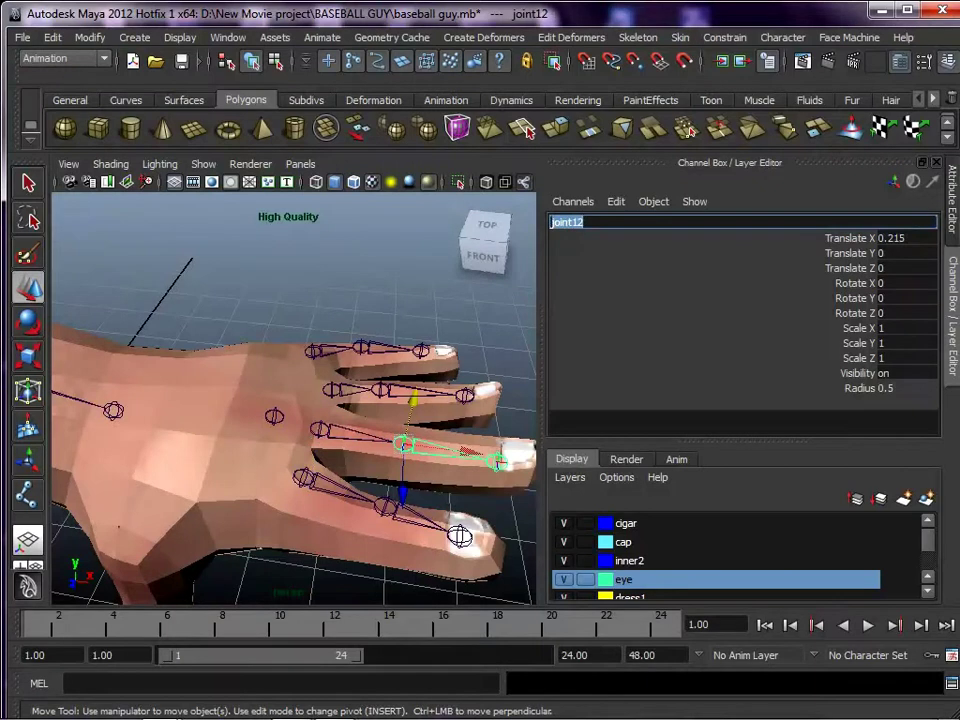
{"action": "key", "text": "ctrl+v"}
{"action": "left_click", "coordinate": [596, 223]}
{"action": "key", "text": "BackSpace"}
{"action": "key", "text": "BackSpace"}
{"action": "key", "text": "BackSpace"}
{"action": "key", "text": "BackSpace"}
{"action": "key", "text": "BackSpace"}
{"action": "key", "text": "BackSpace"}
{"action": "type", "text": "mid"}
{"action": "key", "text": "Right"}
{"action": "key", "text": "BackSpace"}
{"action": "type", "text": "2"}
{"action": "key", "text": "Return"}
{"action": "key", "text": "ctrl+c"}
{"action": "key", "text": "Return"}
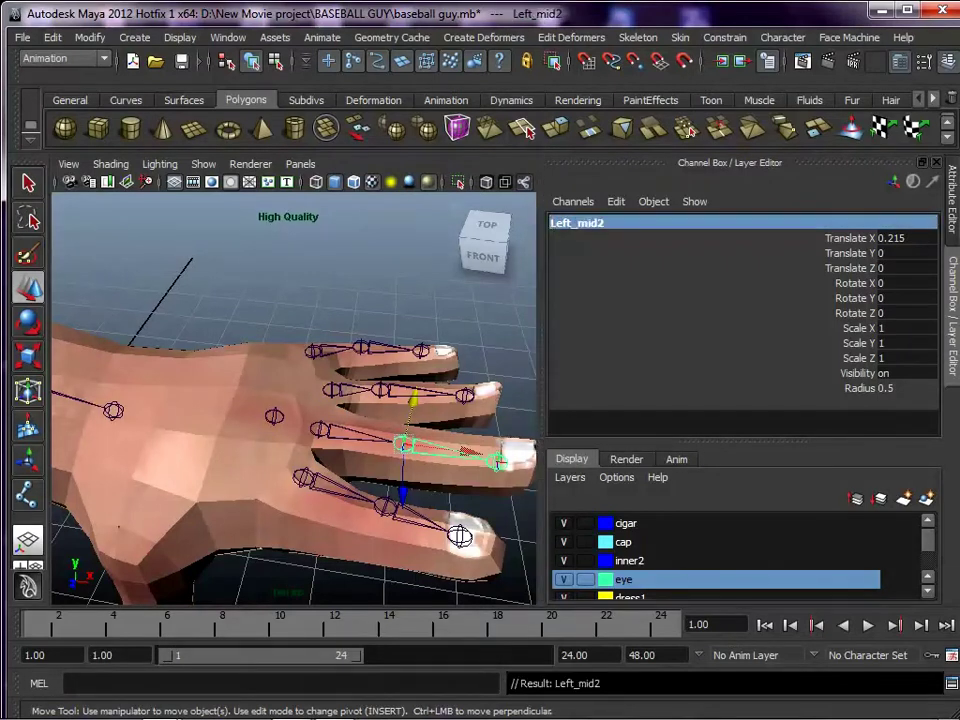
Rename the tip joint of the left middle finger chain as Left_mid3.
{"action": "left_click", "coordinate": [497, 461]}
{"action": "left_click", "coordinate": [578, 223]}
{"action": "key", "text": "ctrl+v"}
{"action": "key", "text": "BackSpace"}
{"action": "type", "text": "3"}
{"action": "key", "text": "Return"}
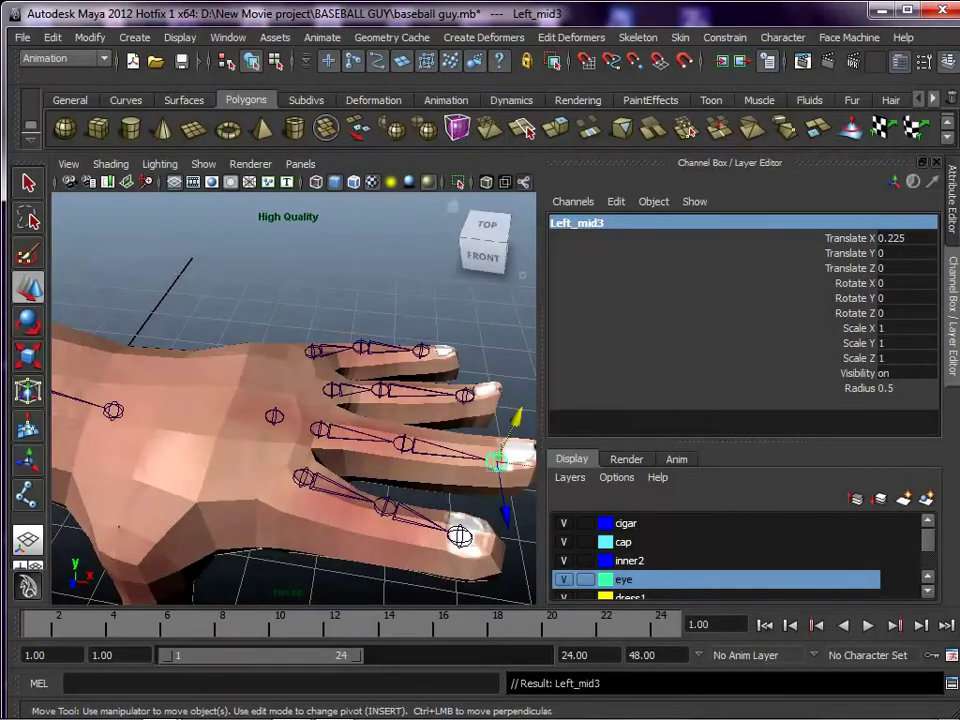
Parent the left index finger chain's base joint to the Left_fingerconnect joint.
{"action": "left_click_drag", "start_coordinate": [400, 330], "coordinate": [390, 310], "text": "alt"}
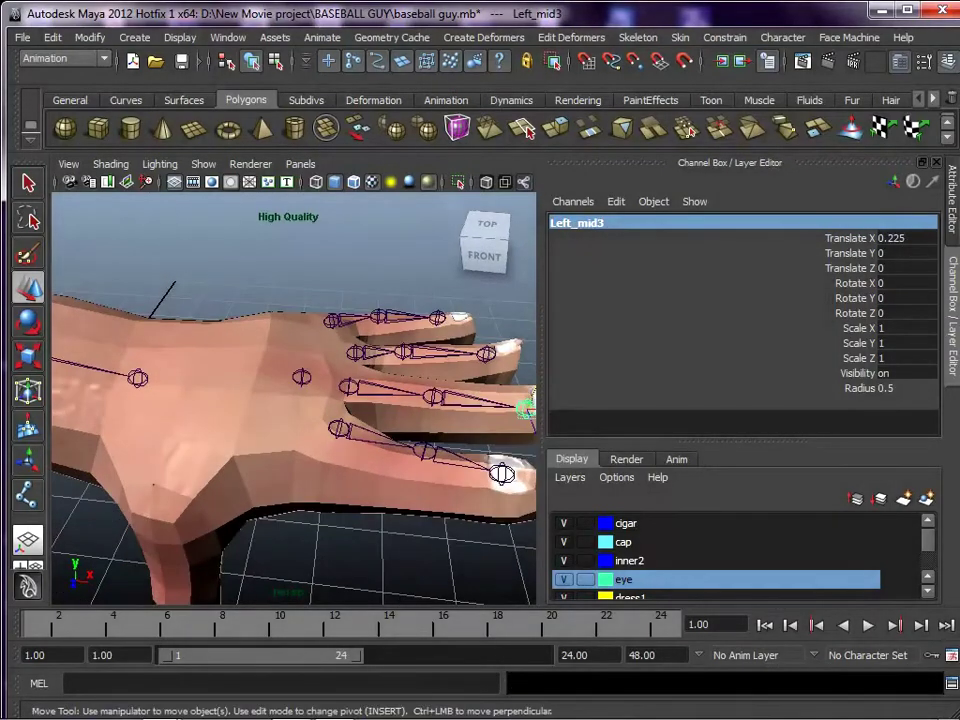
{"action": "right_click_drag", "start_coordinate": [390, 310], "coordinate": [425, 312], "text": "alt"}
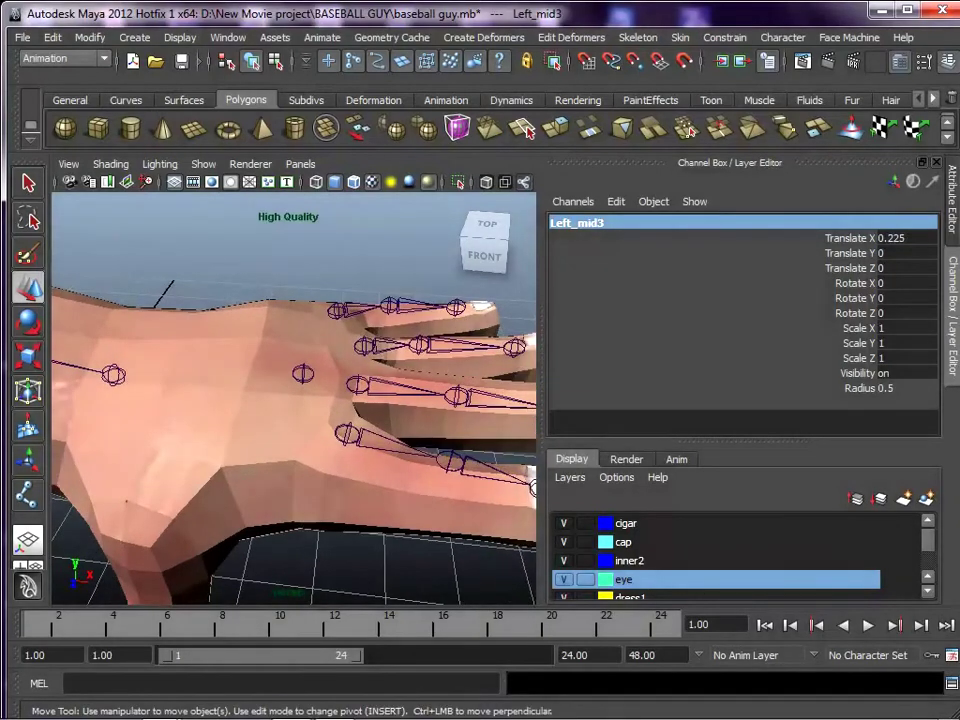
{"action": "left_click", "coordinate": [347, 434]}
{"action": "left_click", "coordinate": [303, 374], "text": "shift"}
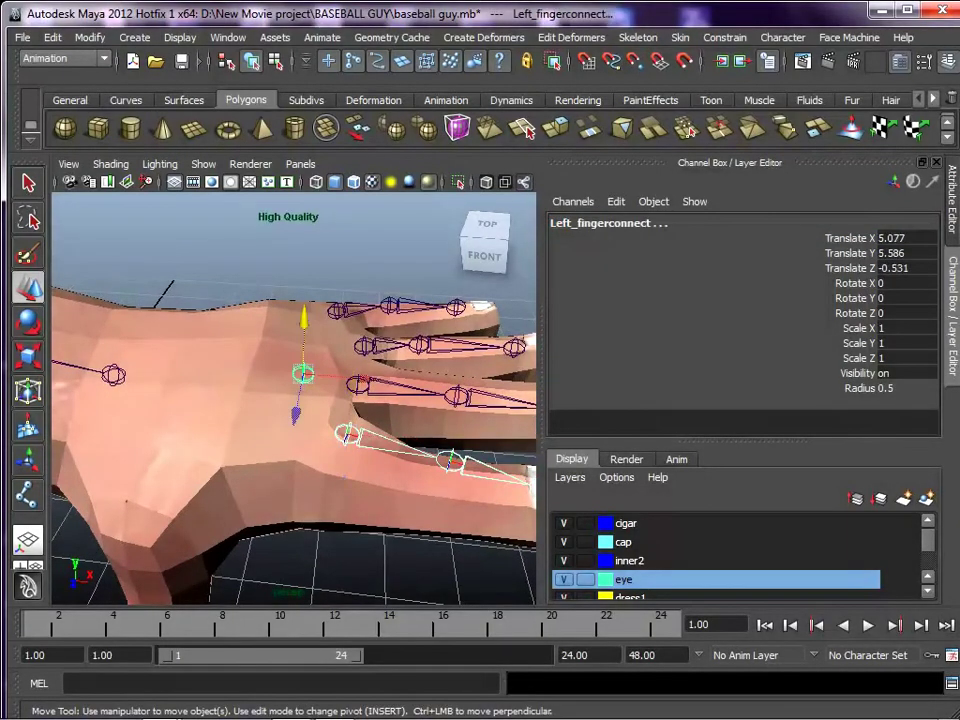
{"action": "key", "text": "p"}
Parent the left middle finger chain's base joint Left_mid1 to the Left_fingerconnect joint.
{"action": "left_click", "coordinate": [358, 385]}
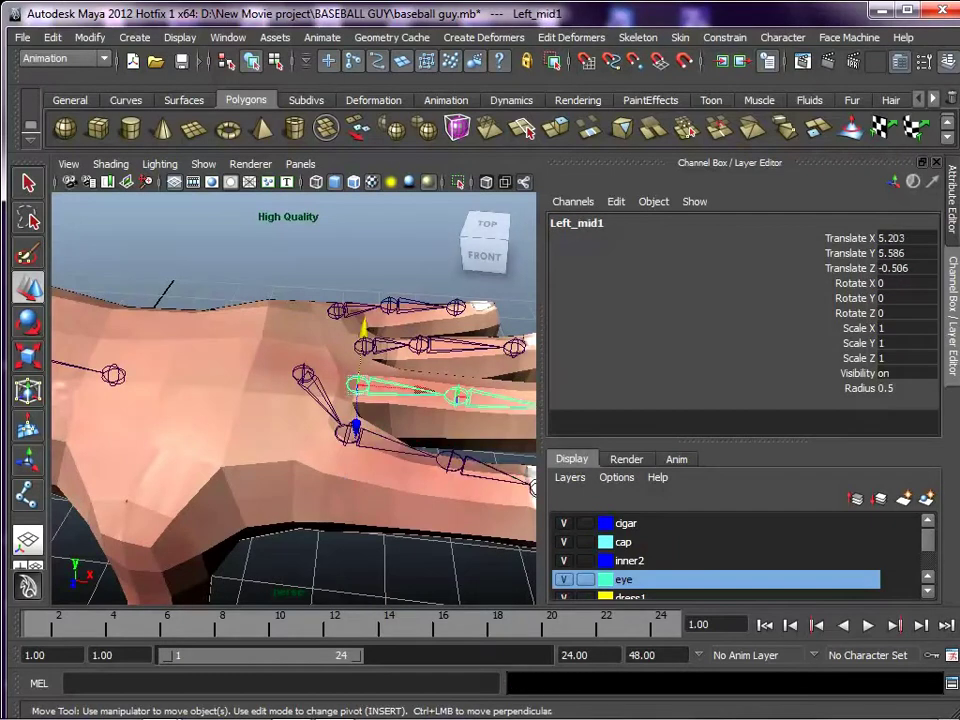
{"action": "left_click", "coordinate": [303, 374], "text": "shift"}
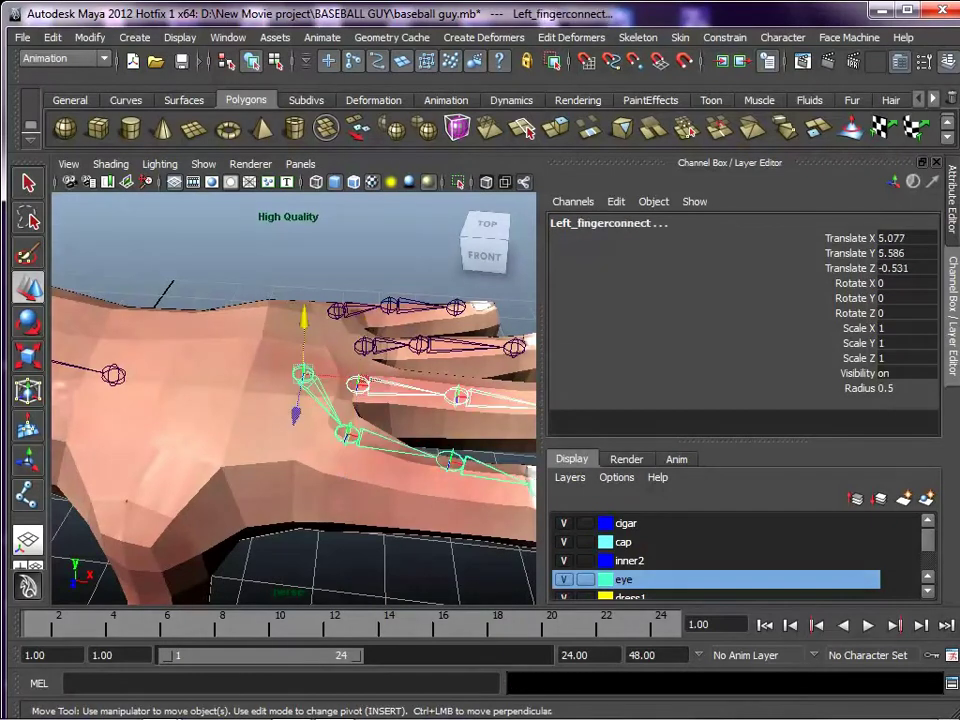
{"action": "left_click", "coordinate": [350, 255]}
{"action": "left_click", "coordinate": [358, 385]}
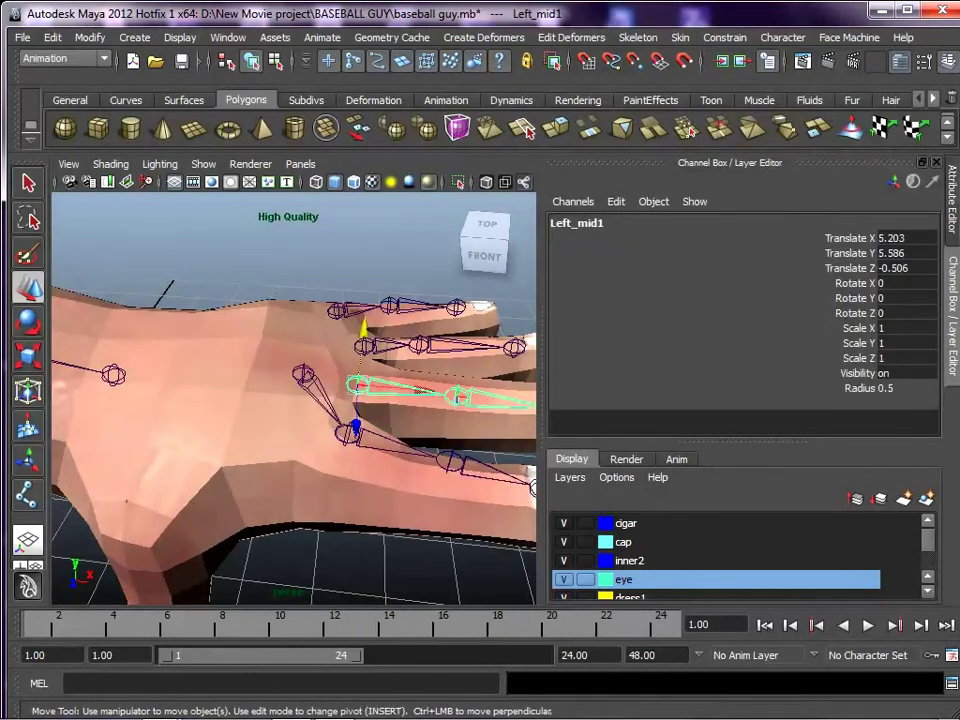
{"action": "left_click", "coordinate": [350, 255]}
{"action": "left_click", "coordinate": [358, 385]}
{"action": "left_click", "coordinate": [303, 374], "text": "shift"}
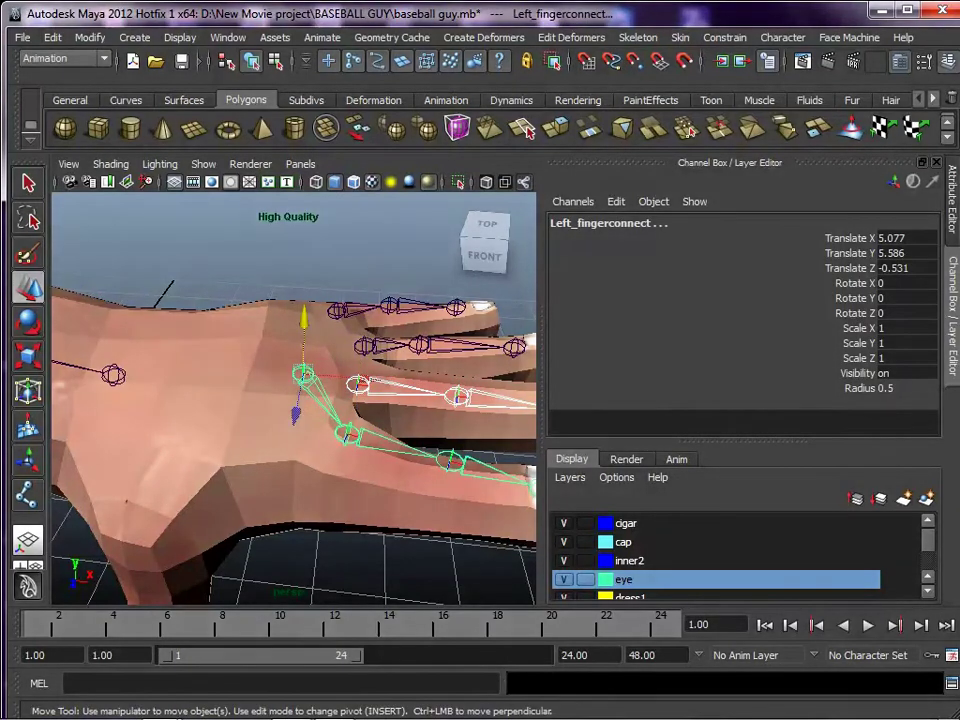
{"action": "left_click", "coordinate": [52, 37]}
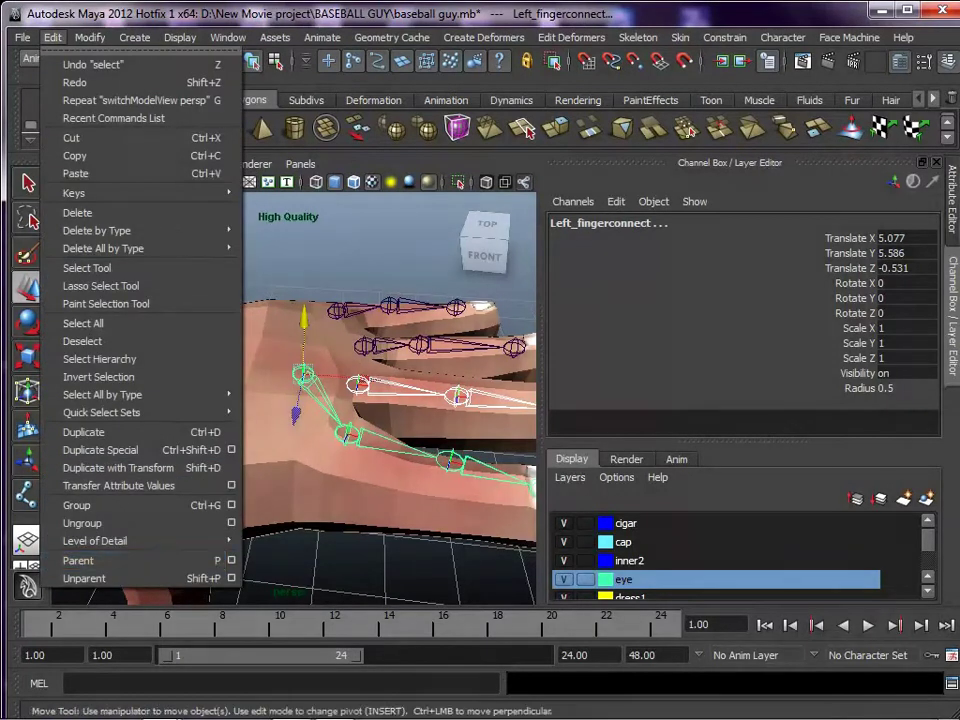
{"action": "left_click", "coordinate": [80, 560]}
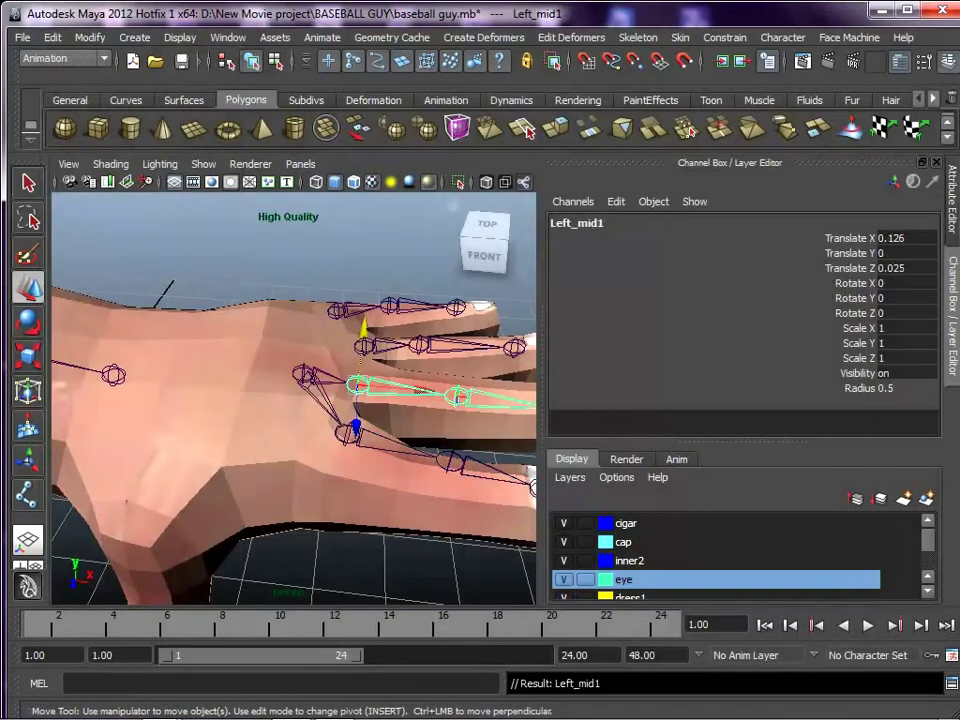
Parent the base joints of the left ring and little finger chains to the Left_fingerconnect joint.
{"action": "left_click", "coordinate": [449, 214]}
{"action": "left_click", "coordinate": [424, 347]}
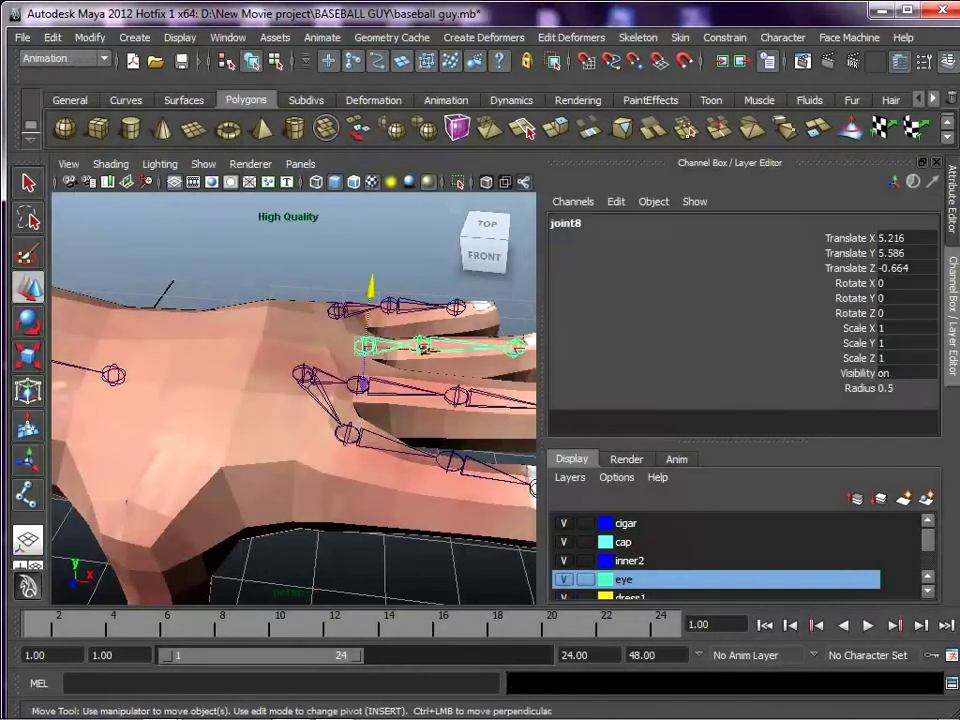
{"action": "left_click", "coordinate": [304, 375], "text": "shift"}
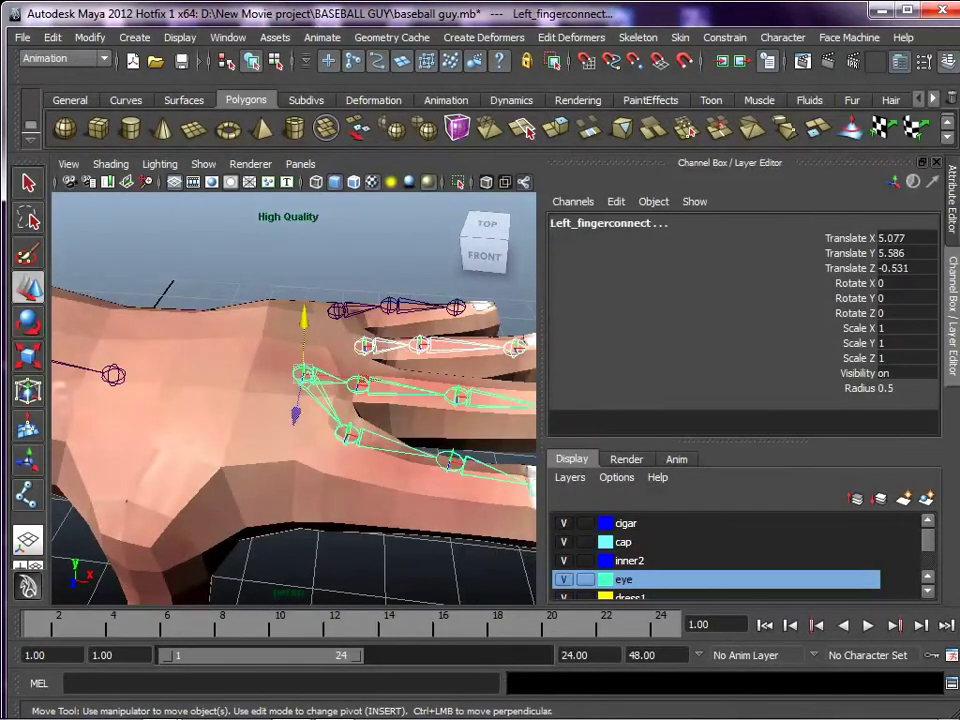
{"action": "key", "text": "p"}
{"action": "left_click", "coordinate": [338, 311]}
{"action": "left_click", "coordinate": [304, 375], "text": "shift"}
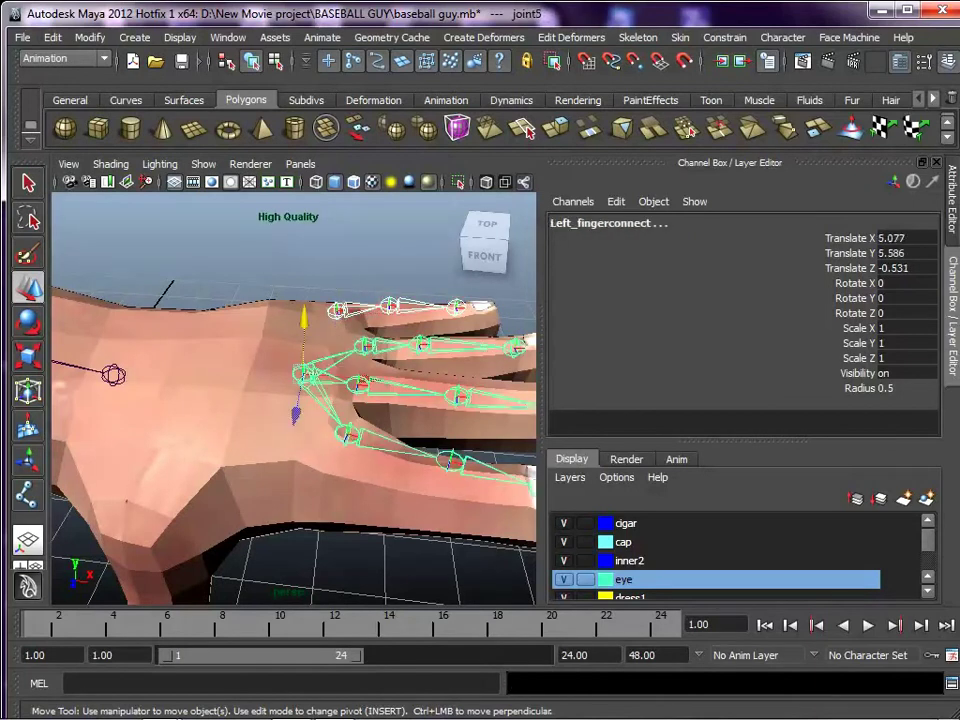
{"action": "key", "text": "p"}
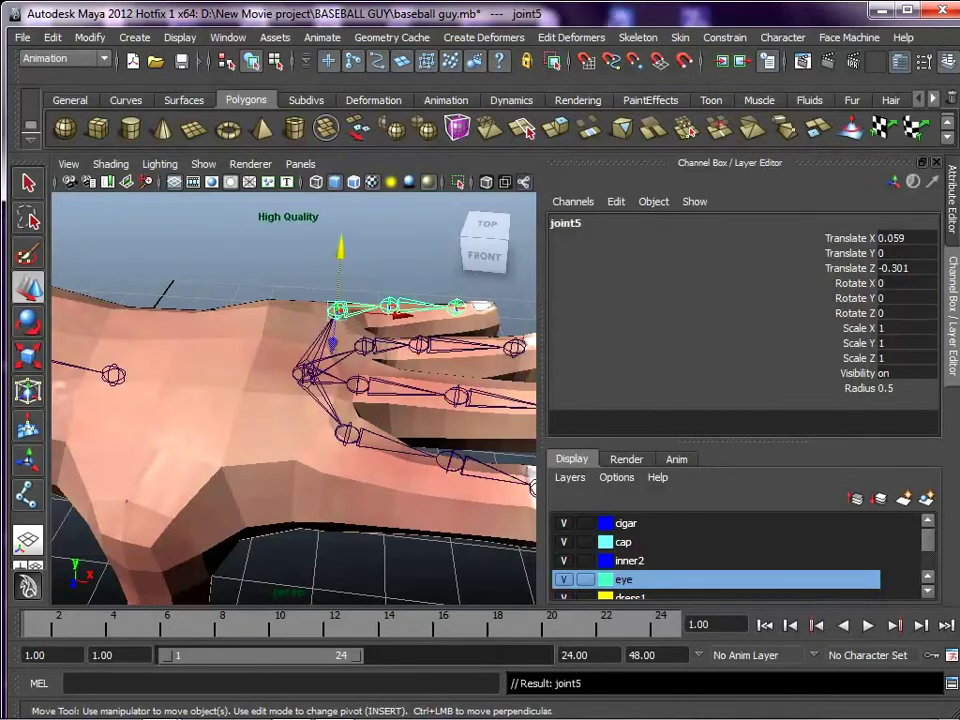
Draw a three-joint chain down the left thumb in the front view with the Joint Tool, from its base to its tip.
{"action": "scroll", "coordinate": [289, 398], "scroll_direction": "down", "scroll_amount": 4}
{"action": "mouse_move", "coordinate": [287, 412]}
{"action": "left_mouse_down", "text": "alt"}
{"action": "mouse_move", "coordinate": [289, 354]}
{"action": "mouse_move", "coordinate": [289, 397]}
{"action": "left_mouse_up", "text": "alt"}
{"action": "key", "text": "space"}
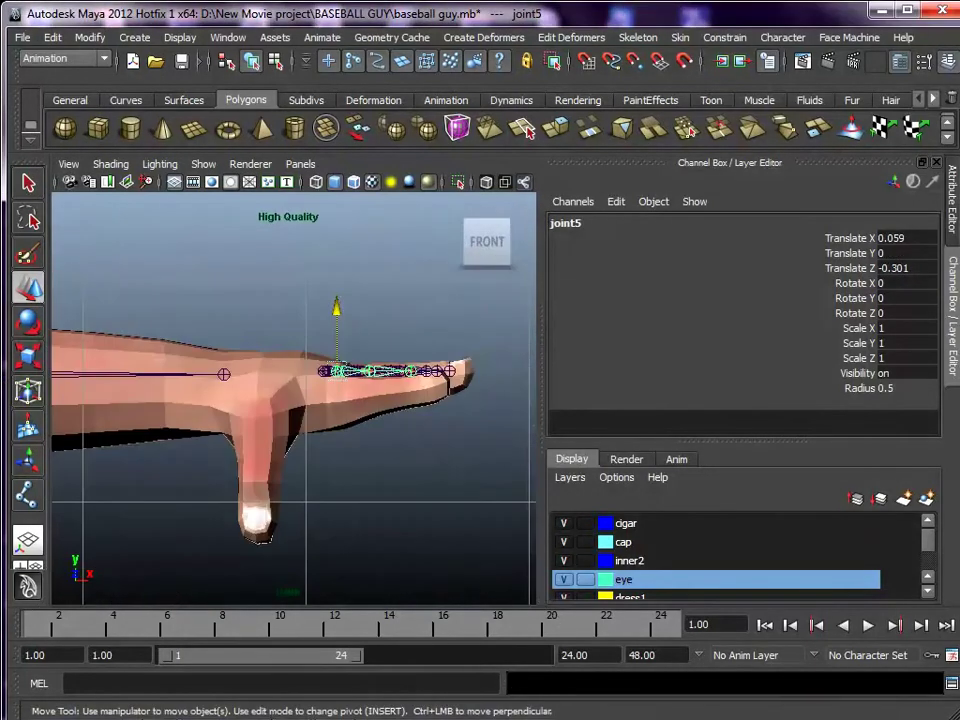
{"action": "middle_click_drag", "start_coordinate": [289, 397], "coordinate": [329, 370], "text": "alt"}
{"action": "scroll", "coordinate": [329, 370], "scroll_direction": "up", "scroll_amount": 1}
{"action": "left_click", "coordinate": [638, 38]}
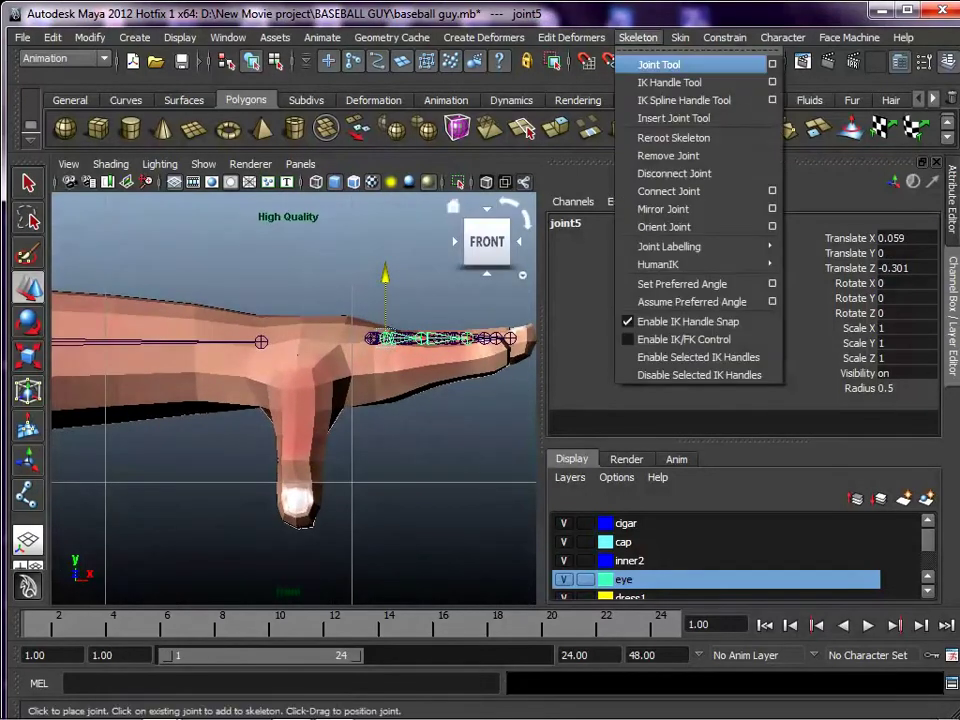
{"action": "left_click", "coordinate": [660, 64]}
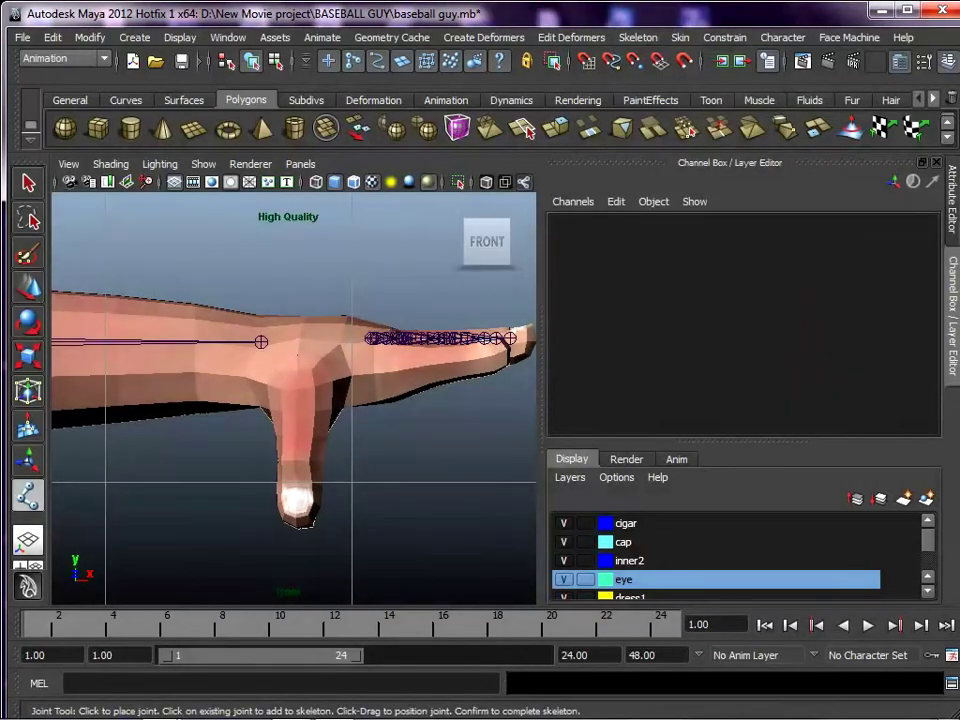
{"action": "left_click", "coordinate": [302, 373]}
{"action": "left_click", "coordinate": [297, 440]}
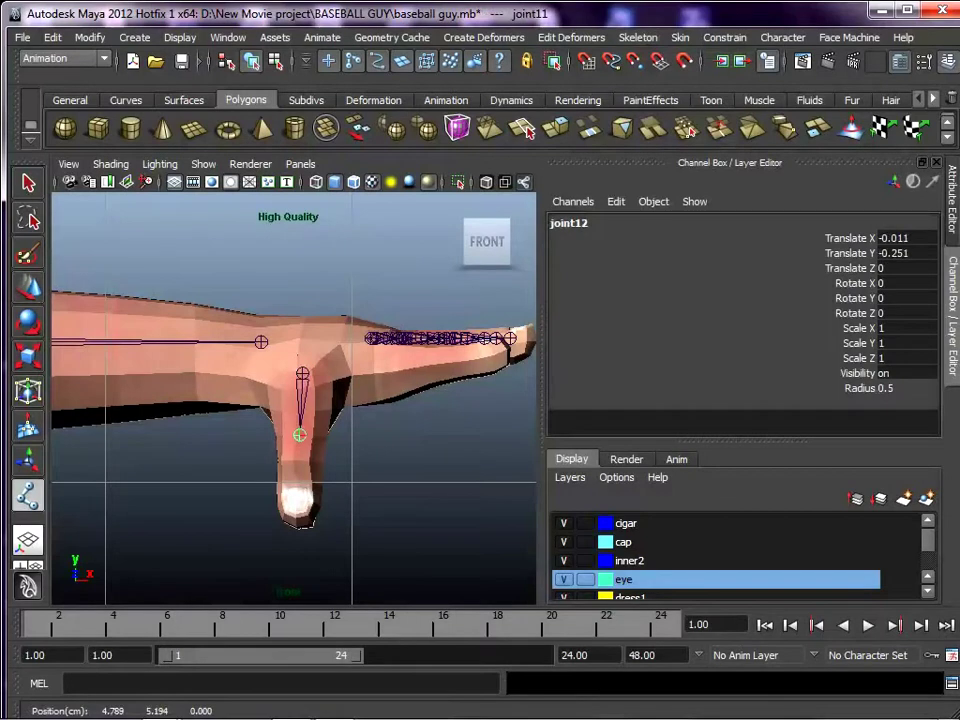
{"action": "left_click_drag", "start_coordinate": [297, 441], "coordinate": [297, 448]}
{"action": "left_click", "coordinate": [295, 509]}
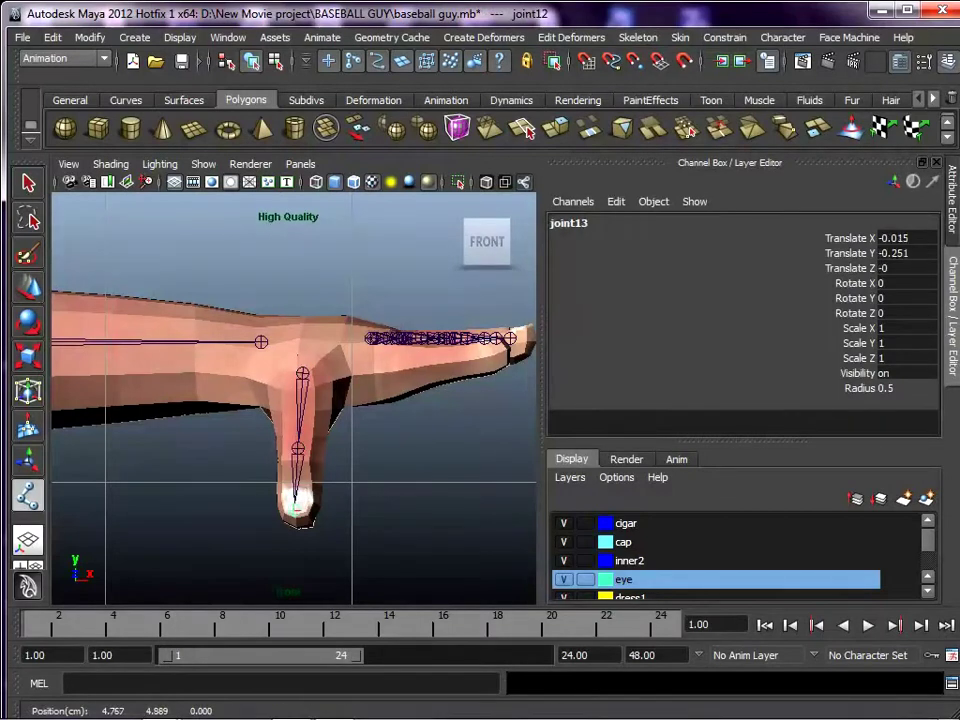
{"action": "key", "text": "Return"}
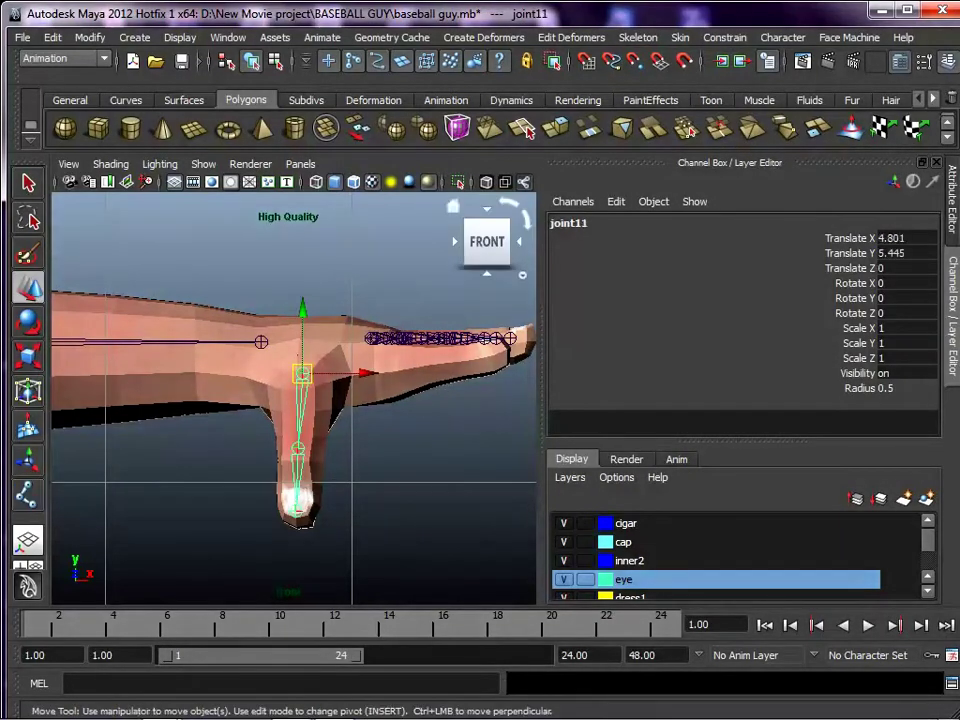
Rename the base joint of the left thumb chain as LEft_thumb1 and copy that name.
{"action": "left_click", "coordinate": [570, 223]}
{"action": "type", "text": "LEft_thumb1"}
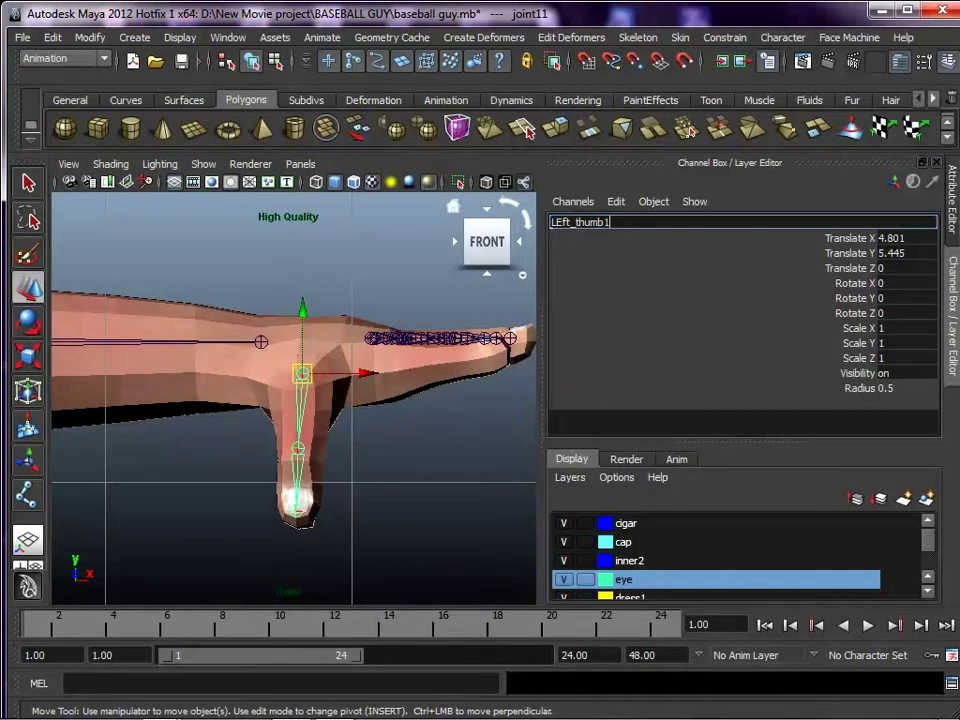
{"action": "key", "text": "Return"}
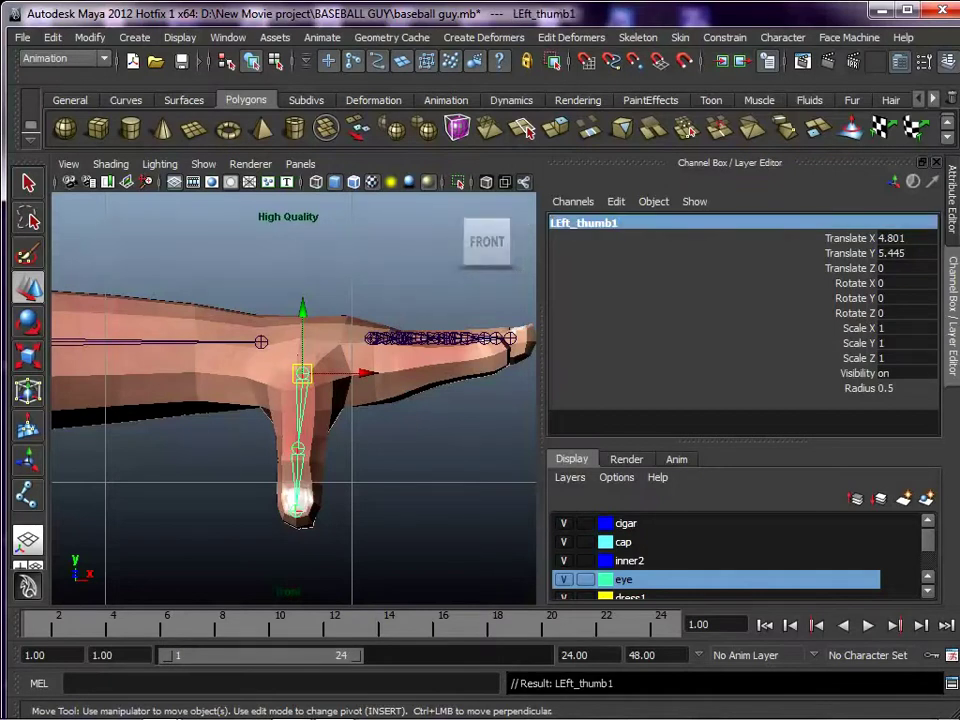
{"action": "key", "text": "Down"}
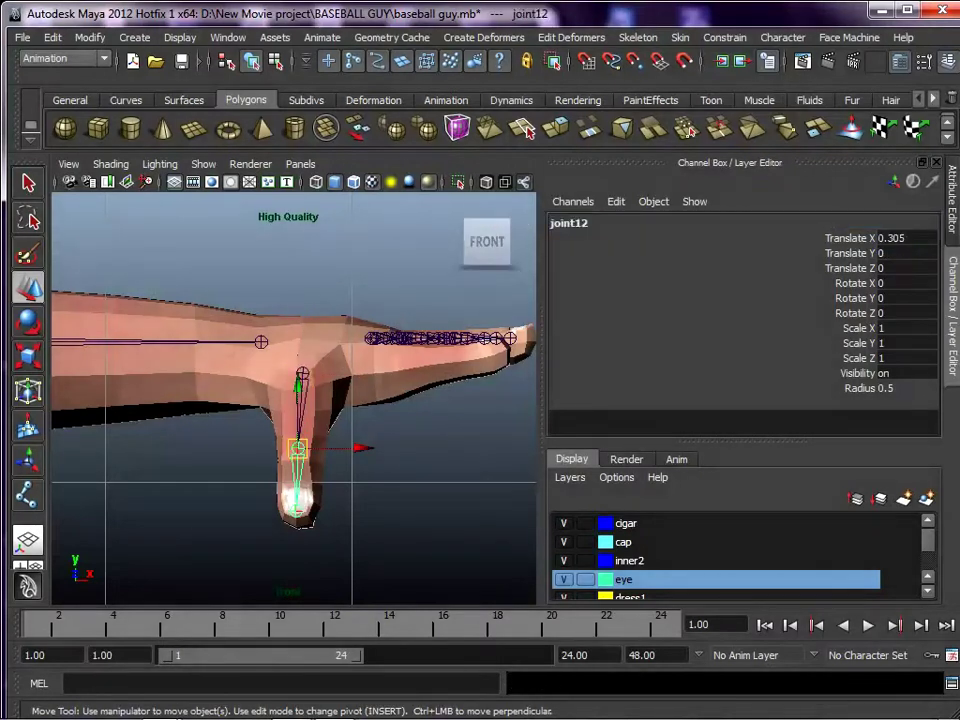
{"action": "key", "text": "Up"}
{"action": "left_click", "coordinate": [592, 235]}
{"action": "left_click", "coordinate": [590, 224]}
{"action": "key", "text": "ctrl+c"}
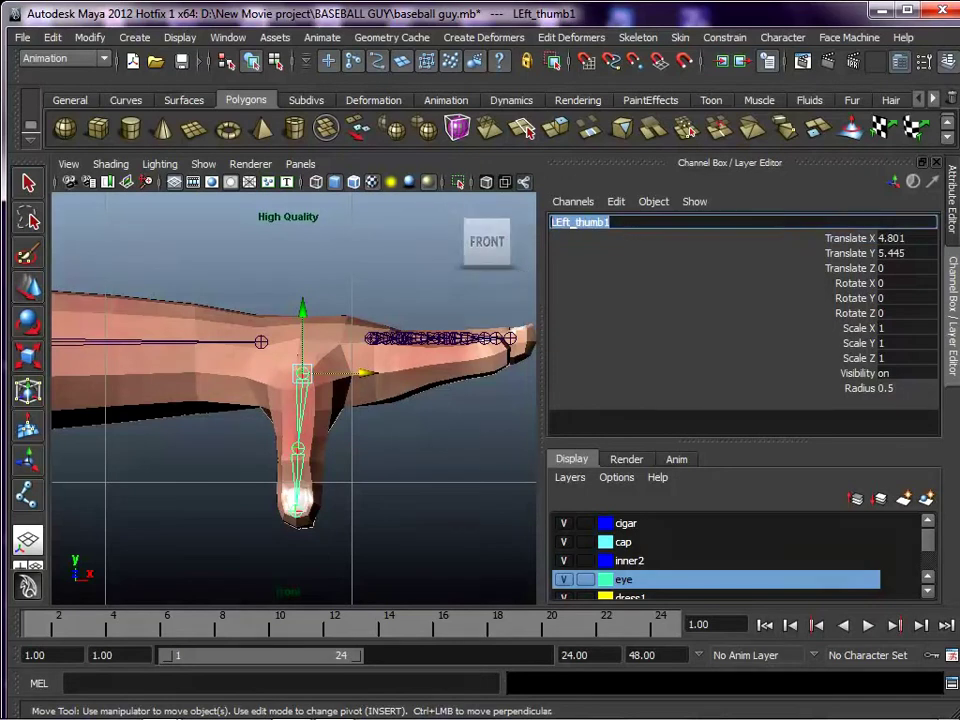
Rename the middle joint of the left thumb chain as LEft_thumb2, reusing the copied name.
{"action": "left_click", "coordinate": [298, 448]}
{"action": "left_click", "coordinate": [582, 223]}
{"action": "key", "text": "ctrl+v"}
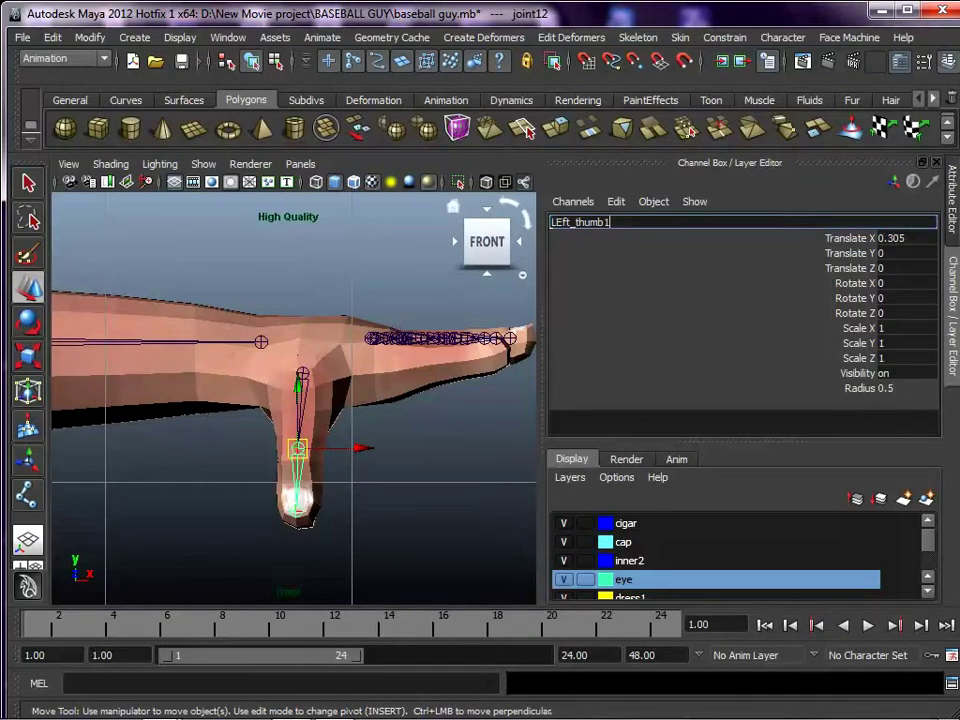
{"action": "key", "text": "BackSpace"}
{"action": "type", "text": "2"}
{"action": "key", "text": "Return"}
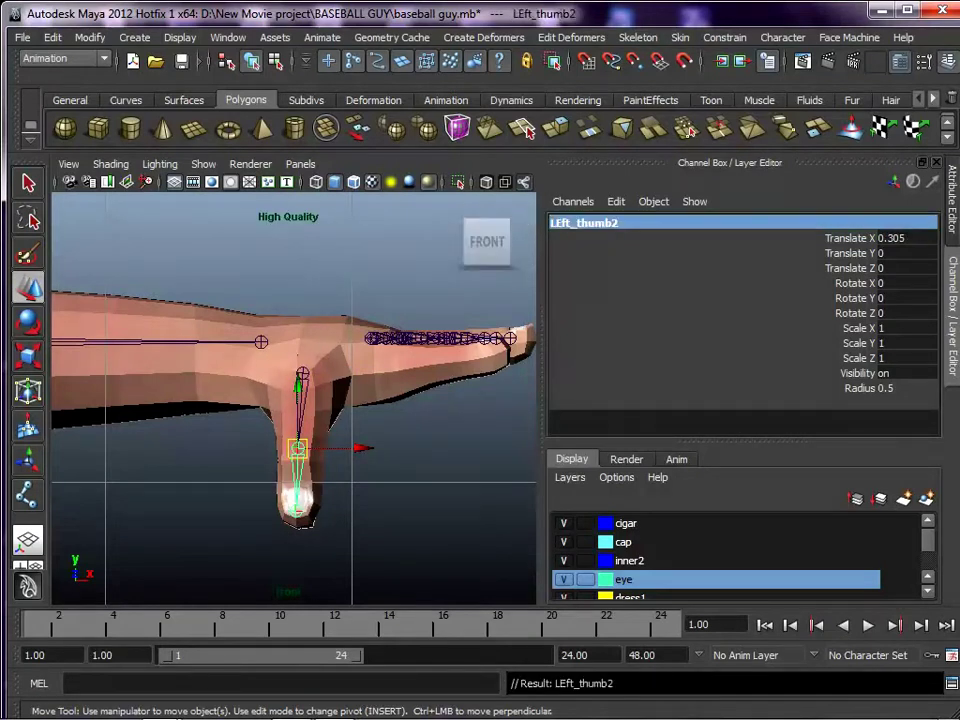
Rename the tip joint of the left thumb chain as LEft_thumb3, reusing the copied name.
{"action": "left_click", "coordinate": [296, 514]}
{"action": "left_click", "coordinate": [569, 223]}
{"action": "key", "text": "ctrl+v"}
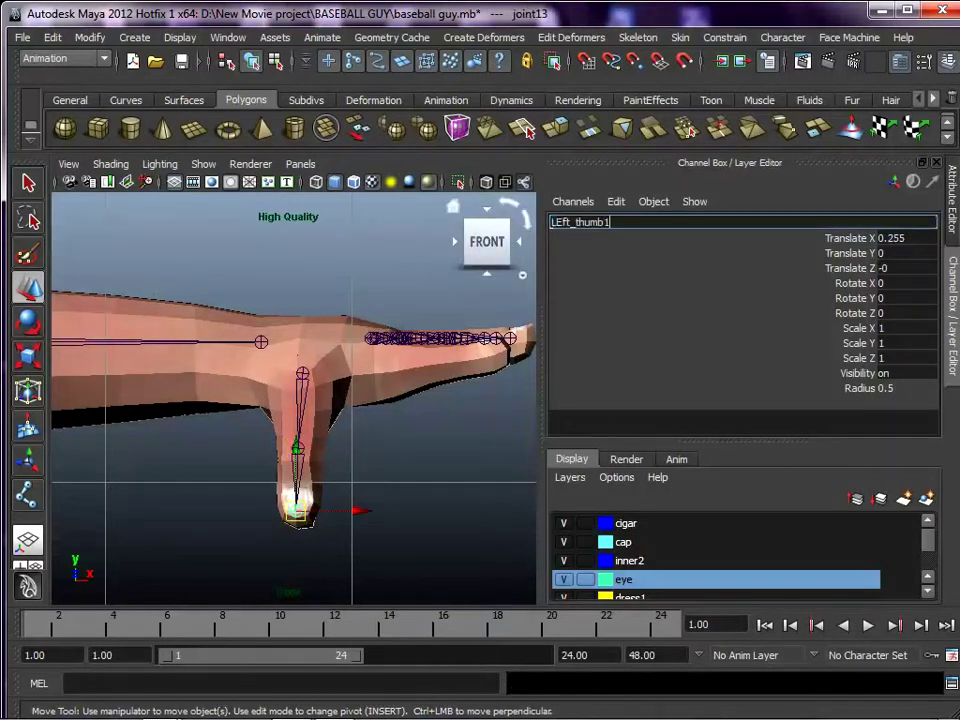
{"action": "key", "text": "BackSpace"}
{"action": "type", "text": "3"}
{"action": "key", "text": "Return"}
Move the thumb joint chain along Z to about -0.152 so it sits inside the left thumb.
{"action": "left_click", "coordinate": [398, 434]}
{"action": "key", "text": "space"}
{"action": "left_click_drag", "start_coordinate": [398, 434], "coordinate": [350, 432]}
{"action": "scroll", "coordinate": [400, 402], "scroll_direction": "down", "scroll_amount": 3}
{"action": "left_click", "coordinate": [152, 447]}
{"action": "left_click_drag", "start_coordinate": [109, 492], "coordinate": [130, 477]}
{"action": "right_click_drag", "start_coordinate": [130, 477], "coordinate": [175, 477], "text": "alt"}
{"action": "middle_click_drag", "start_coordinate": [175, 477], "coordinate": [282, 449], "text": "alt"}
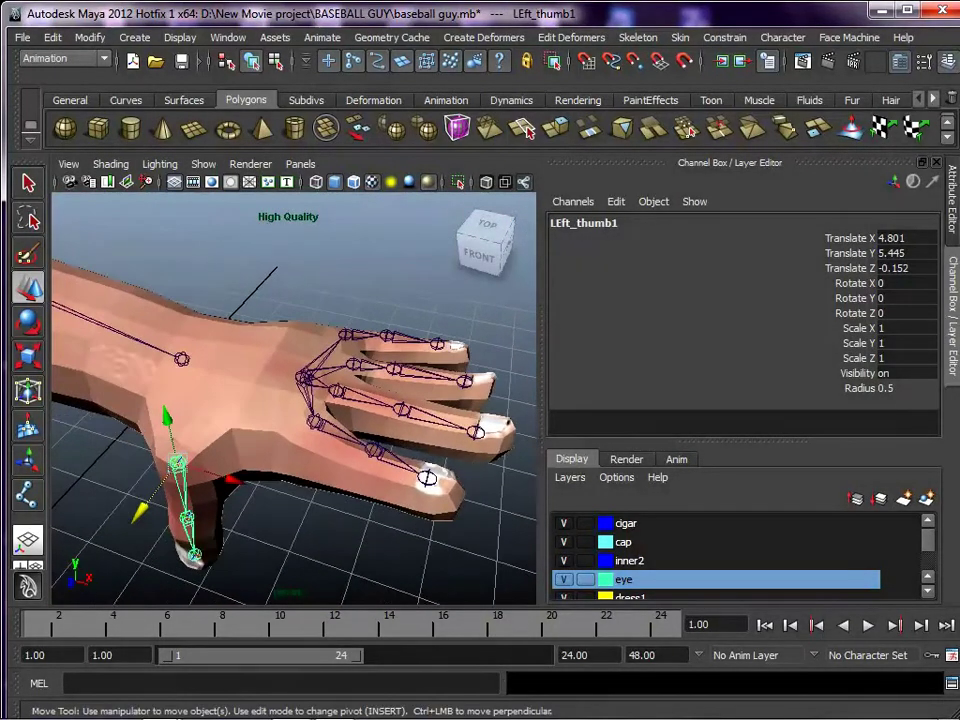
Parent the thumb chain's base joint to Left_fingerconnect, and parent Left_fingerconnect to the Left_wristbone joint.
{"action": "left_click", "coordinate": [305, 377], "text": "shift"}
{"action": "key", "text": "p"}
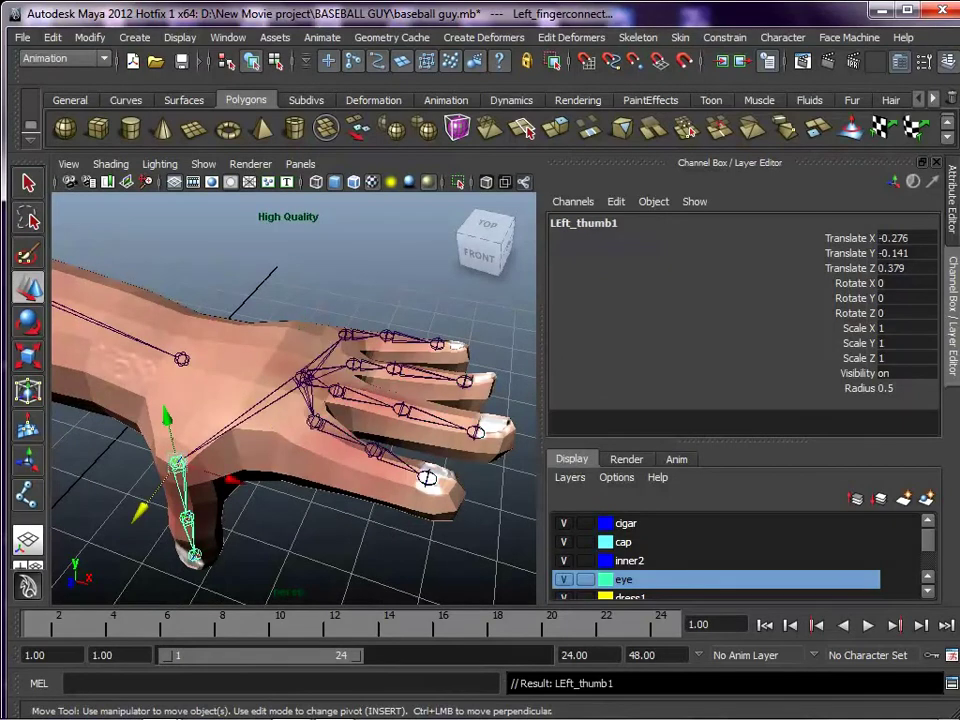
{"action": "key", "text": "Up"}
{"action": "key", "text": "Up"}
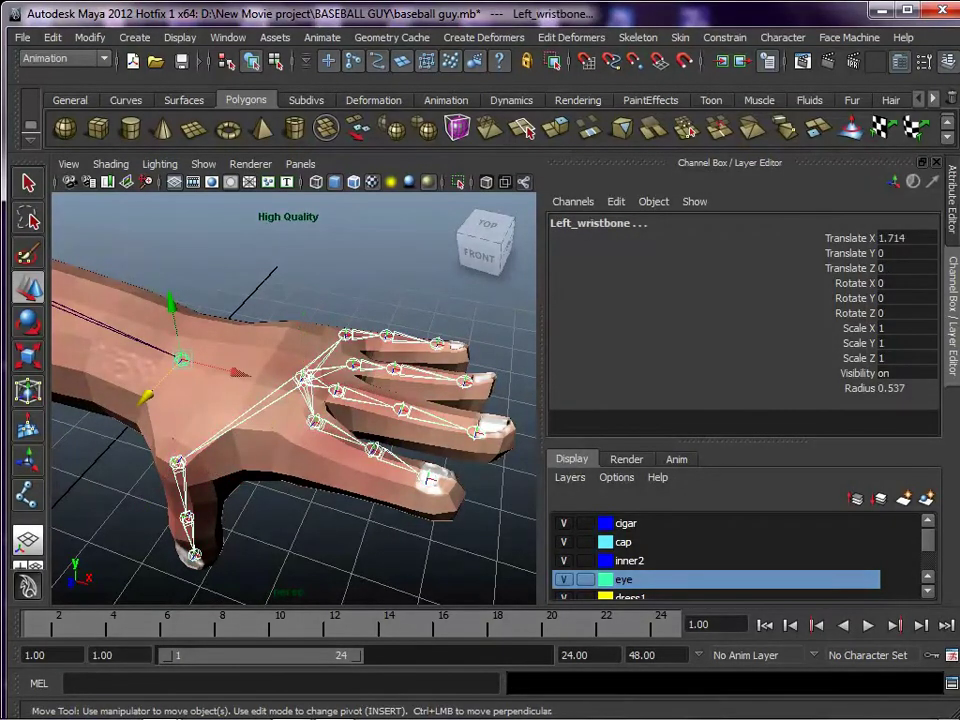
{"action": "key", "text": "Down"}
Set the IK Handle Tool's current solver to ikRPsolver.
{"action": "right_click_drag", "start_coordinate": [340, 400], "coordinate": [200, 400], "text": "alt"}
{"action": "left_click_drag", "start_coordinate": [260, 400], "coordinate": [304, 362], "text": "alt"}
{"action": "middle_click_drag", "start_coordinate": [203, 360], "coordinate": [400, 345], "text": "alt"}
{"action": "left_click_drag", "start_coordinate": [400, 345], "coordinate": [412, 270], "text": "alt"}
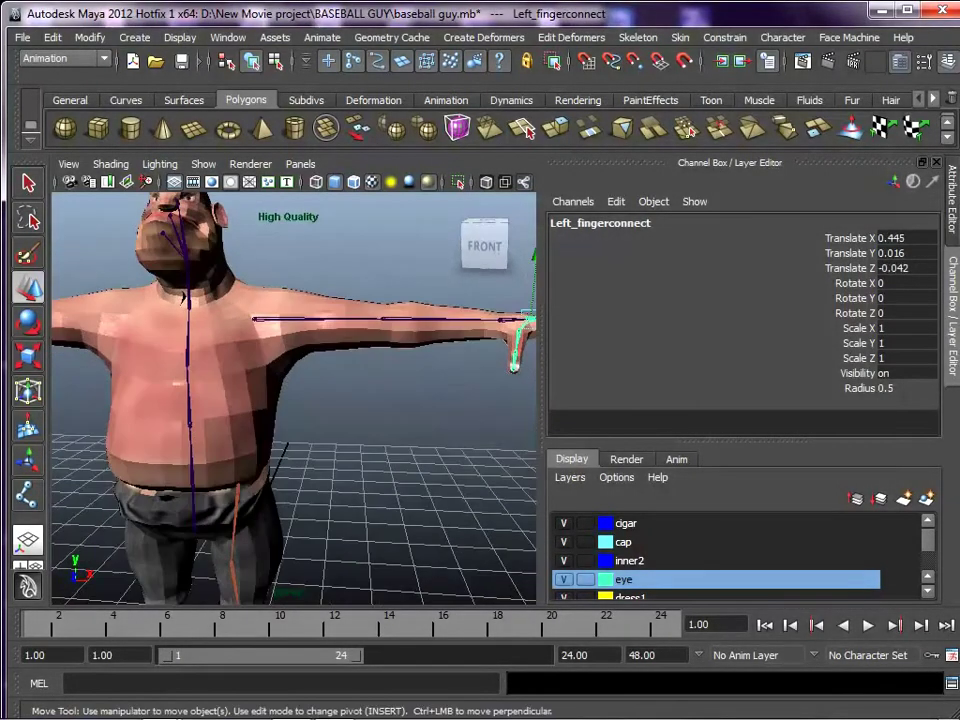
{"action": "left_click", "coordinate": [638, 38]}
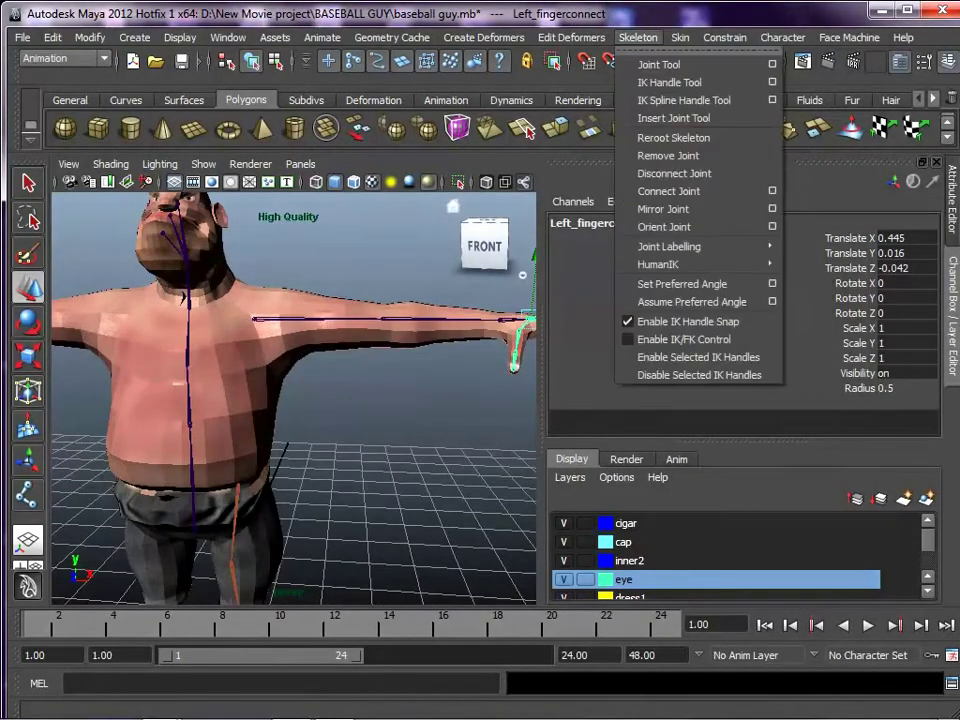
{"action": "left_click", "coordinate": [772, 82]}
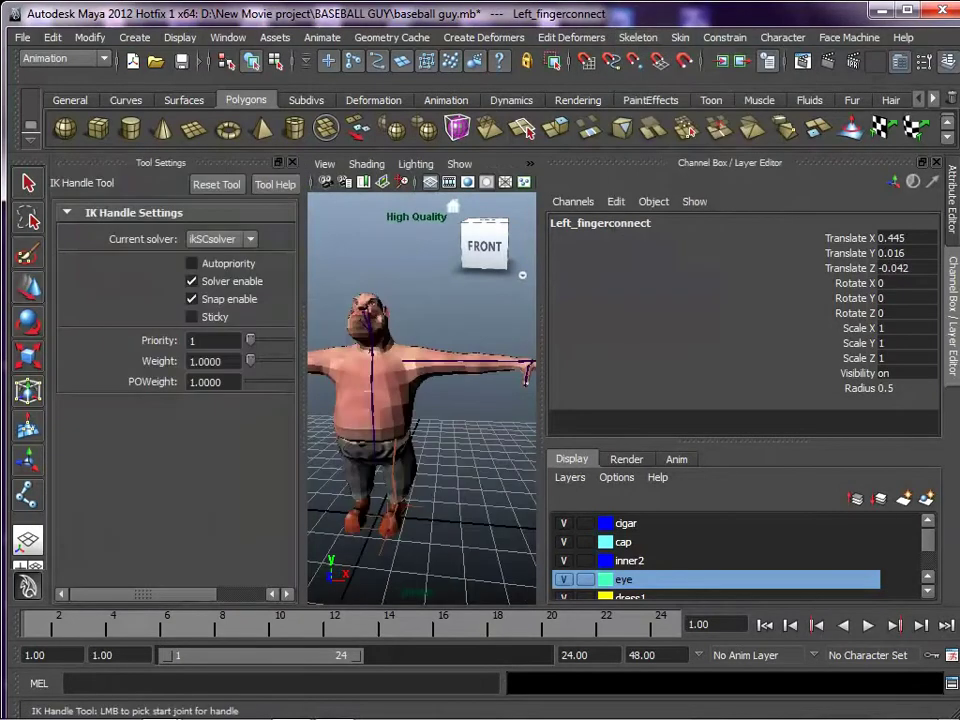
{"action": "left_click", "coordinate": [220, 239]}
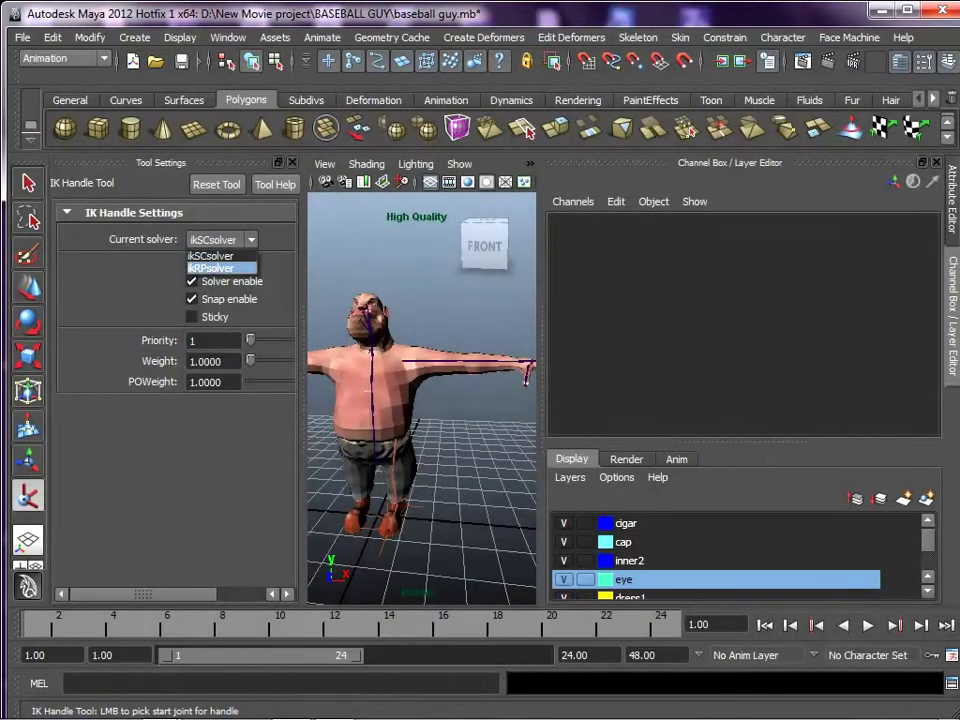
{"action": "left_click", "coordinate": [214, 266]}
{"action": "left_click", "coordinate": [292, 162]}
Create an IK handle on the left arm from the shoulder joint to the wrist joint.
{"action": "scroll", "coordinate": [294, 390], "scroll_direction": "up", "scroll_amount": 5}
{"action": "left_click_drag", "start_coordinate": [300, 385], "coordinate": [262, 418], "text": "alt"}
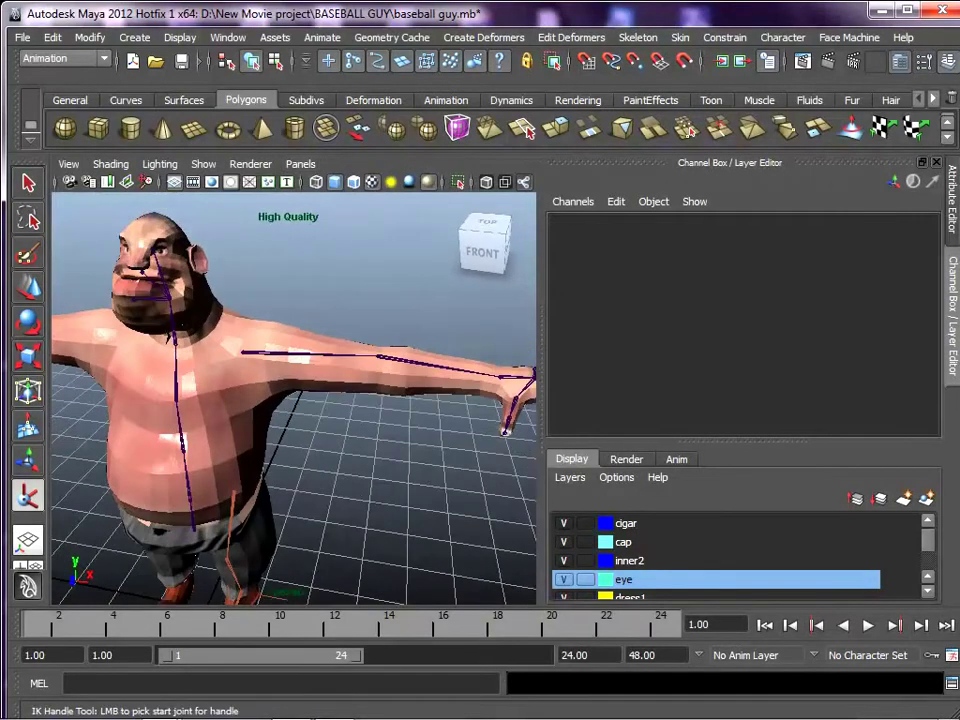
{"action": "left_click", "coordinate": [243, 353]}
{"action": "left_click", "coordinate": [507, 430]}
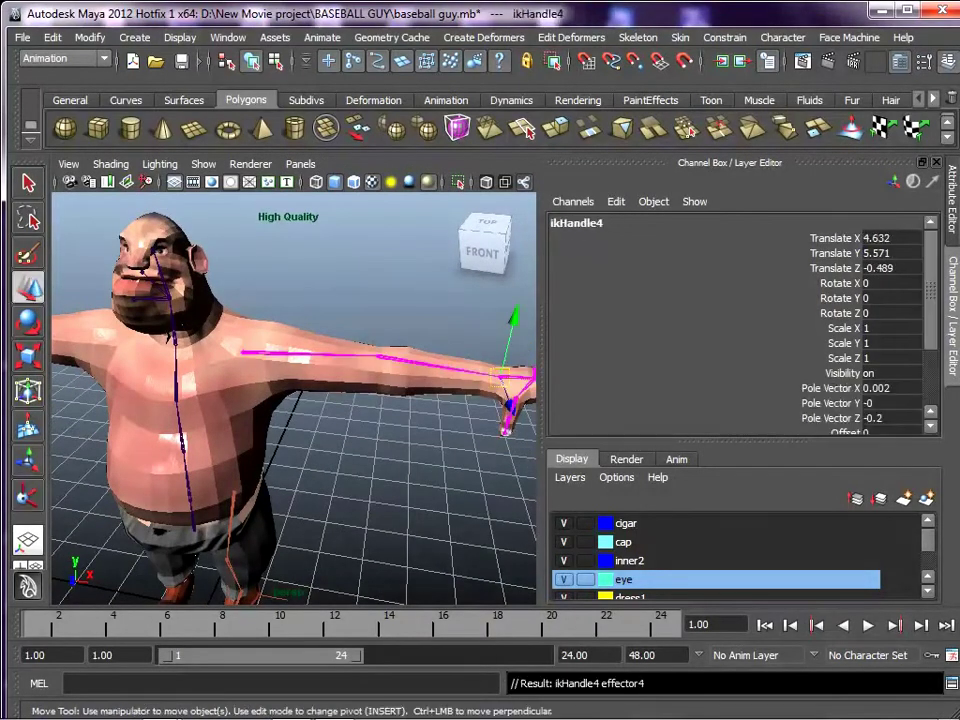
Test the left arm's IK handle by moving it, and undo the move.
{"action": "middle_click_drag", "start_coordinate": [450, 420], "coordinate": [206, 433], "text": "alt"}
{"action": "left_click", "coordinate": [290, 480]}
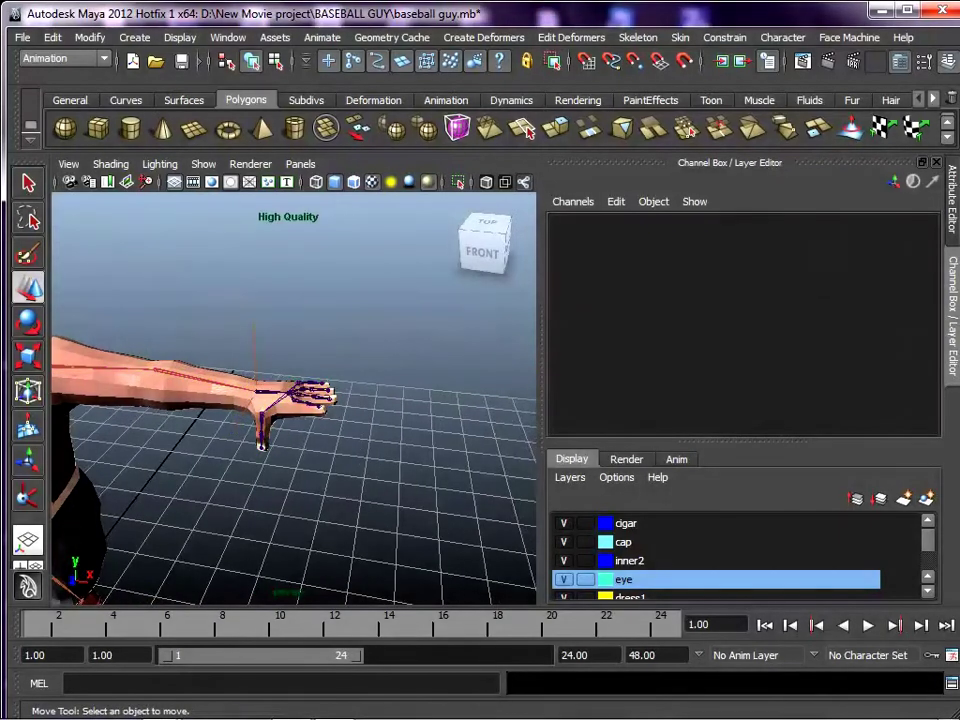
{"action": "left_click", "coordinate": [254, 352]}
{"action": "mouse_move", "coordinate": [308, 394]}
{"action": "left_mouse_down"}
{"action": "mouse_move", "coordinate": [241, 390]}
{"action": "mouse_move", "coordinate": [305, 393]}
{"action": "left_mouse_up"}
{"action": "key", "text": "ctrl+z"}
Set up a Mirror Joint operation for the left arm chain from Left_deltbone, mirroring across YZ.
{"action": "middle_click_drag", "start_coordinate": [250, 420], "coordinate": [488, 424], "text": "alt"}
{"action": "scroll", "coordinate": [300, 410], "scroll_direction": "down", "scroll_amount": 4}
{"action": "left_click_drag", "start_coordinate": [300, 420], "coordinate": [335, 365], "text": "alt"}
{"action": "middle_click_drag", "start_coordinate": [335, 365], "coordinate": [256, 390], "text": "alt"}
{"action": "scroll", "coordinate": [380, 372], "scroll_direction": "up", "scroll_amount": 5}
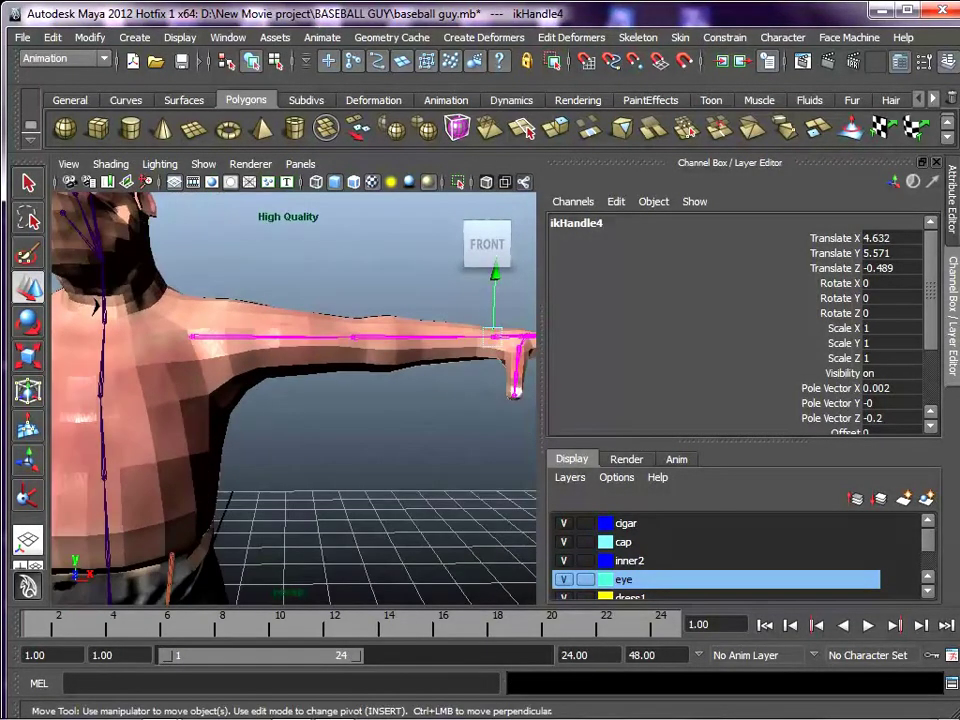
{"action": "left_click", "coordinate": [215, 337]}
{"action": "scroll", "coordinate": [290, 350], "scroll_direction": "down", "scroll_amount": 3}
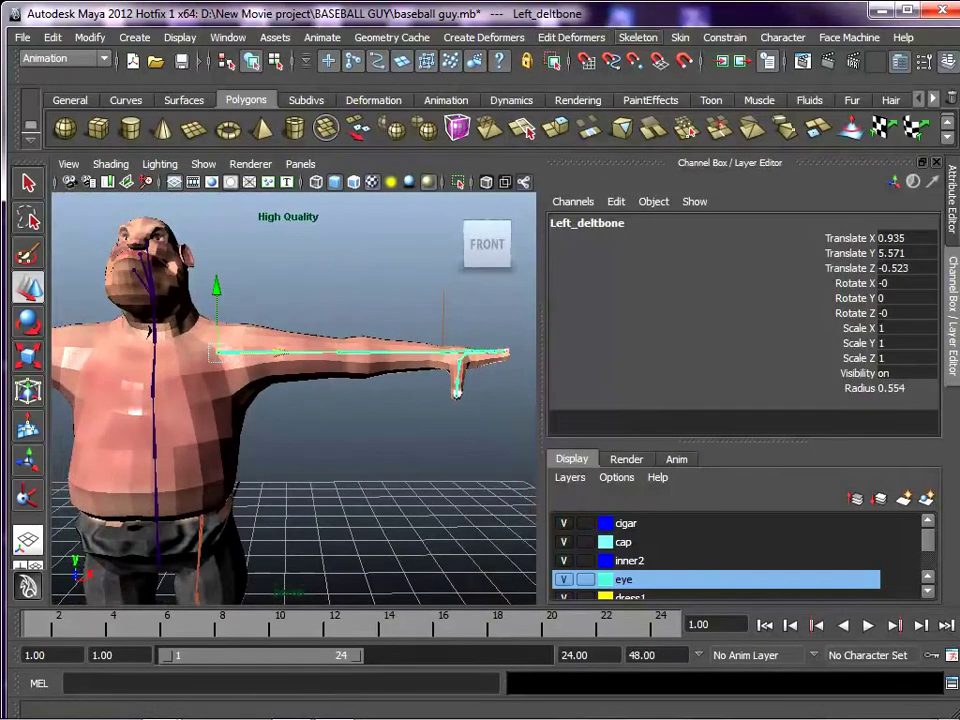
{"action": "left_click", "coordinate": [638, 37]}
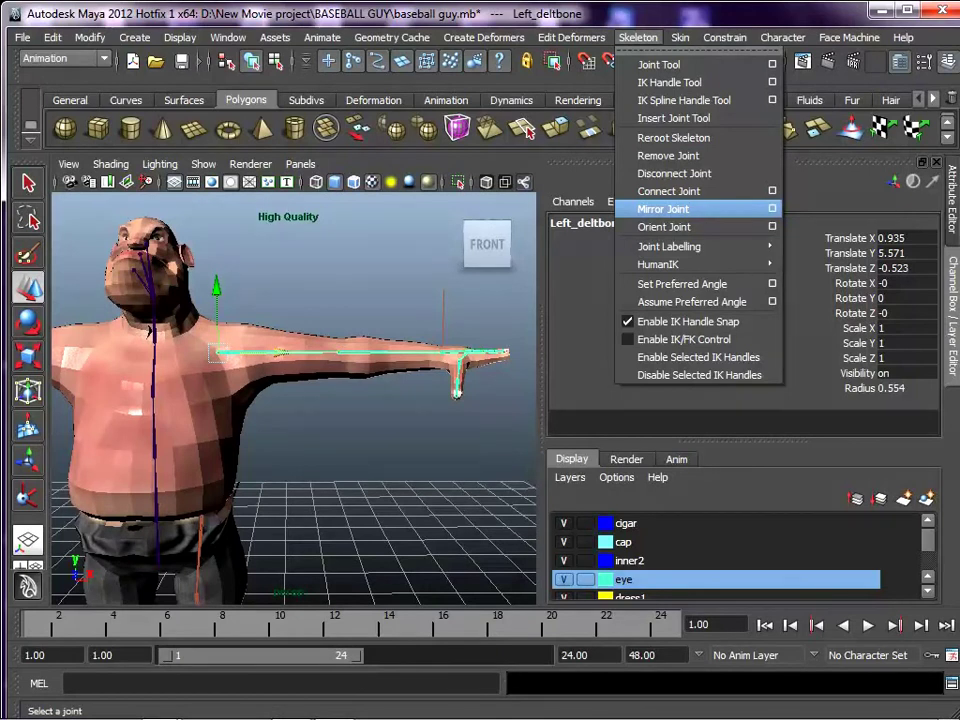
{"action": "left_click", "coordinate": [772, 208]}
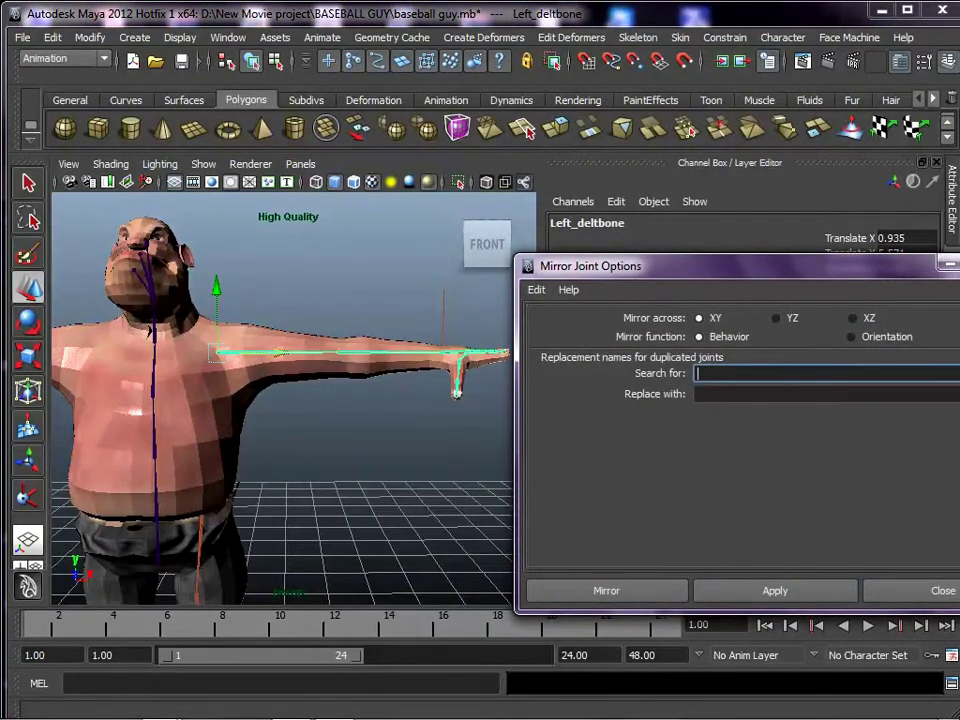
{"action": "left_click", "coordinate": [776, 318]}
{"action": "left_click_drag", "start_coordinate": [756, 266], "coordinate": [656, 252]}
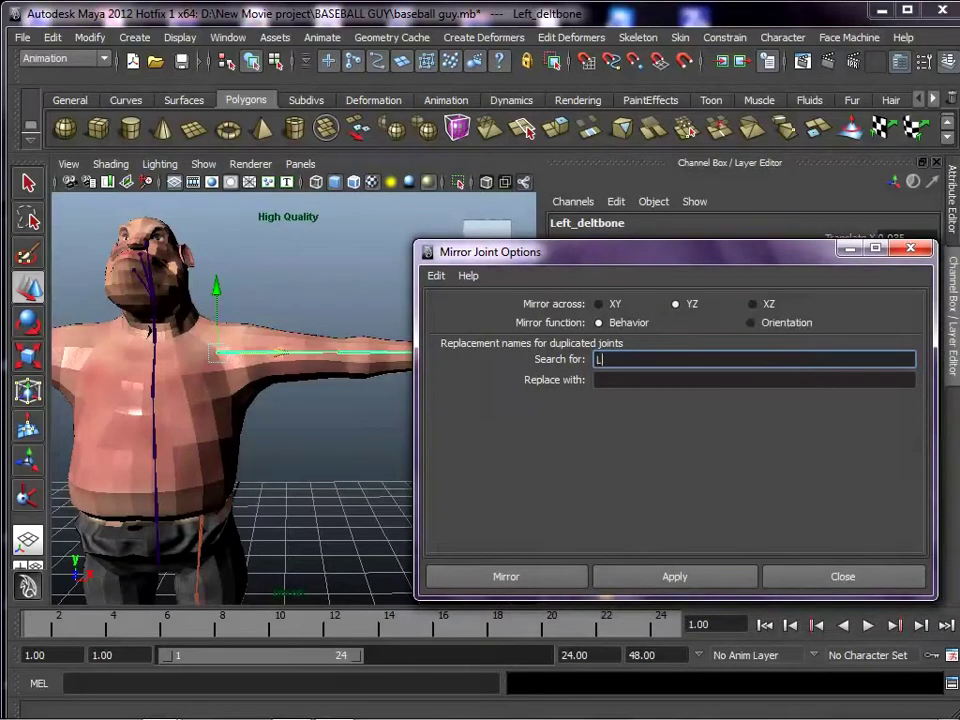
Mirror the Left_deltbone arm chain across YZ with Behavior, replacing "Left" with "Right" in the duplicated joint names.
{"action": "left_click", "coordinate": [598, 380]}
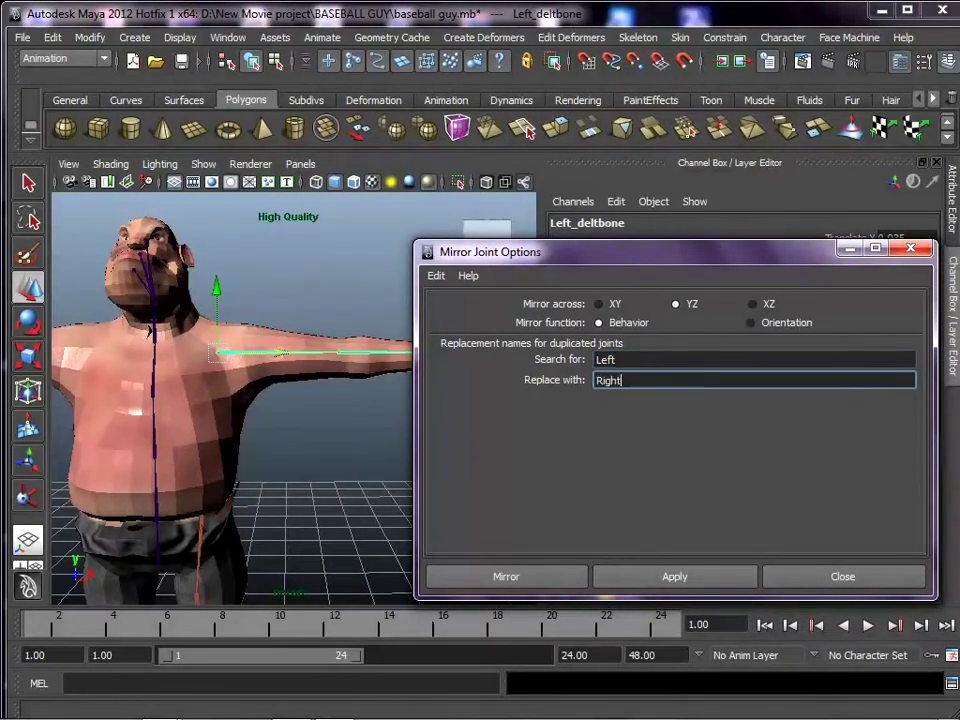
{"action": "left_click", "coordinate": [506, 576]}
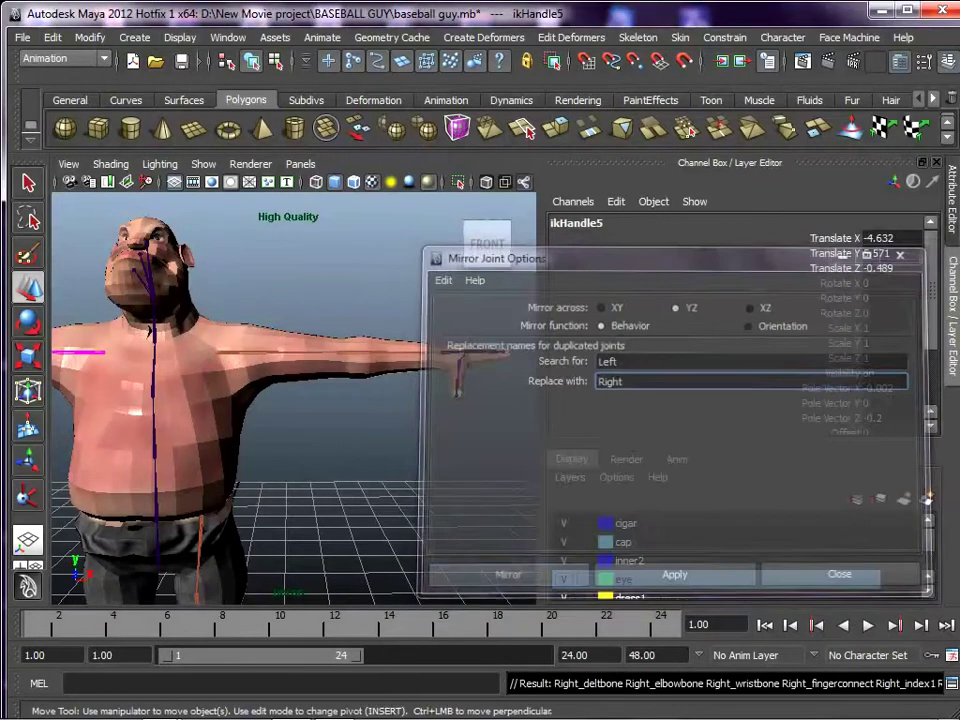
{"action": "middle_click_drag", "start_coordinate": [260, 410], "coordinate": [496, 450], "text": "alt"}
{"action": "left_click", "coordinate": [326, 391]}
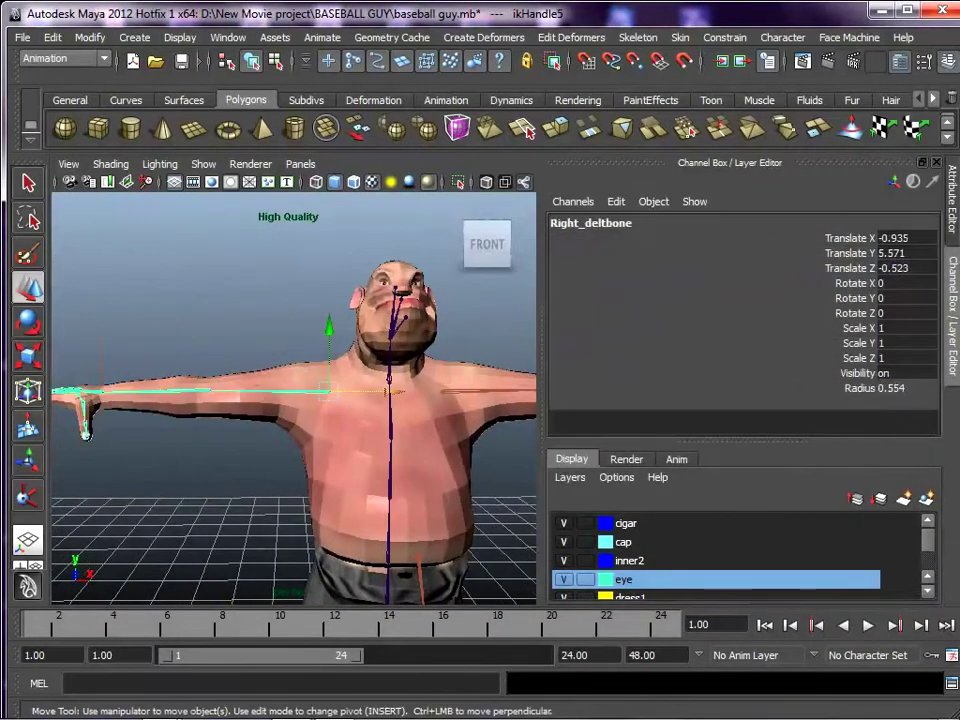
Mirror the Left_hipjoint leg chain across YZ with Behavior, replacing "Left" with "Right" in the duplicated joint names.
{"action": "middle_click_drag", "start_coordinate": [400, 450], "coordinate": [272, 232], "text": "alt"}
{"action": "left_click", "coordinate": [299, 352]}
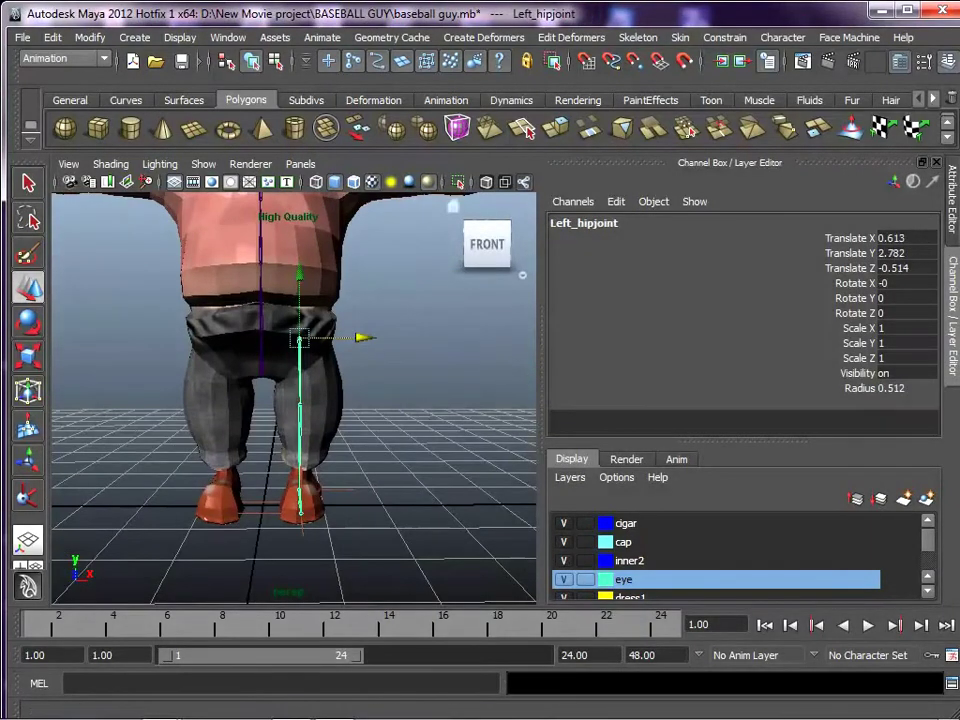
{"action": "left_click", "coordinate": [638, 38]}
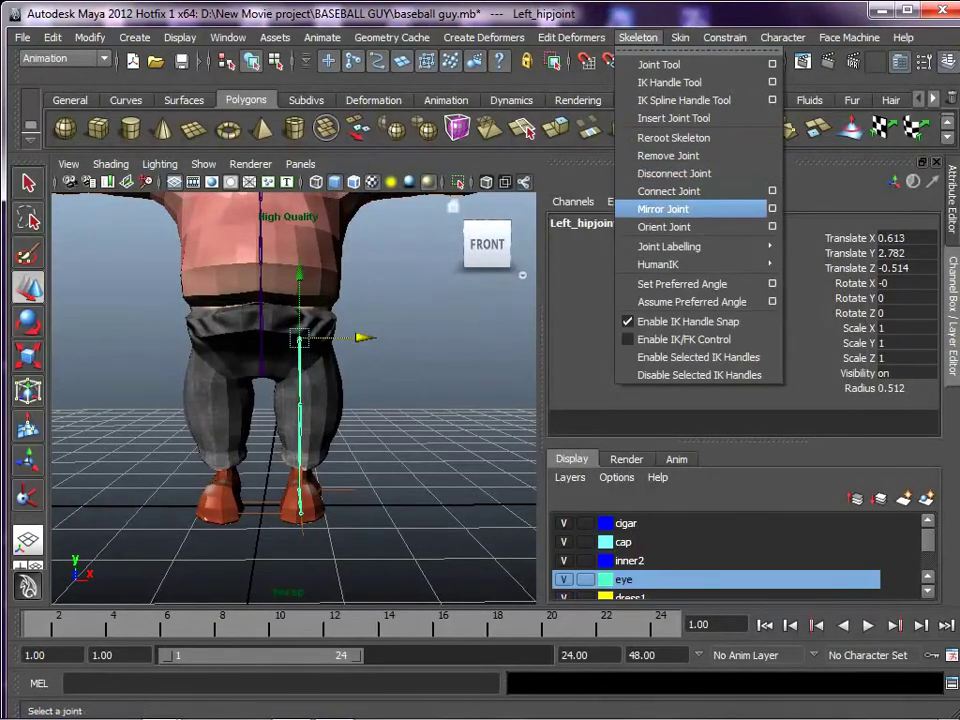
{"action": "left_click", "coordinate": [772, 209]}
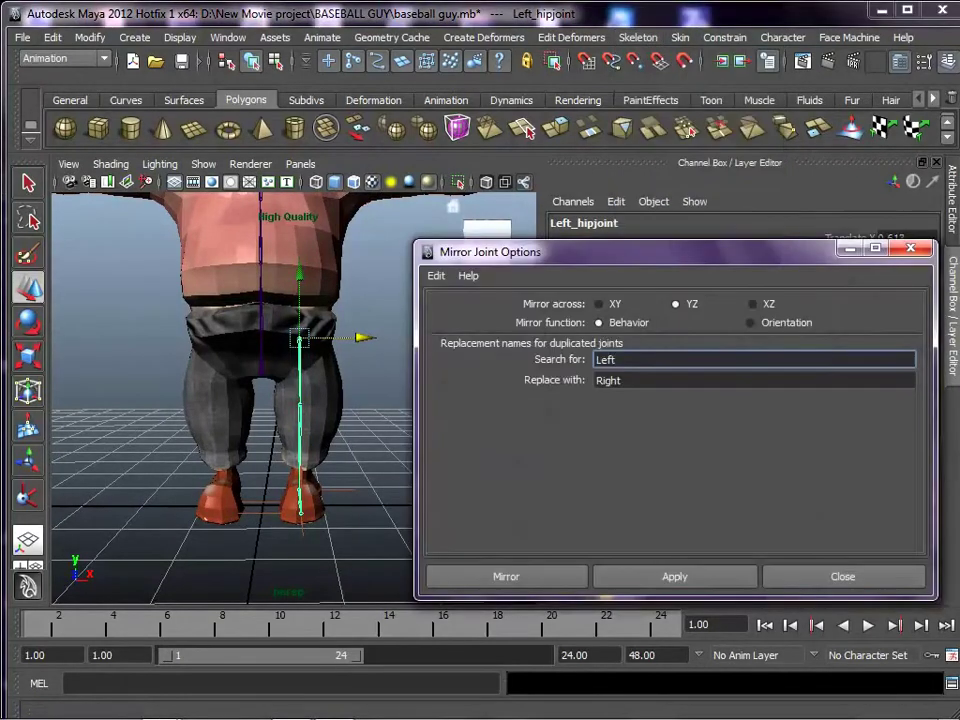
{"action": "left_click", "coordinate": [506, 577]}
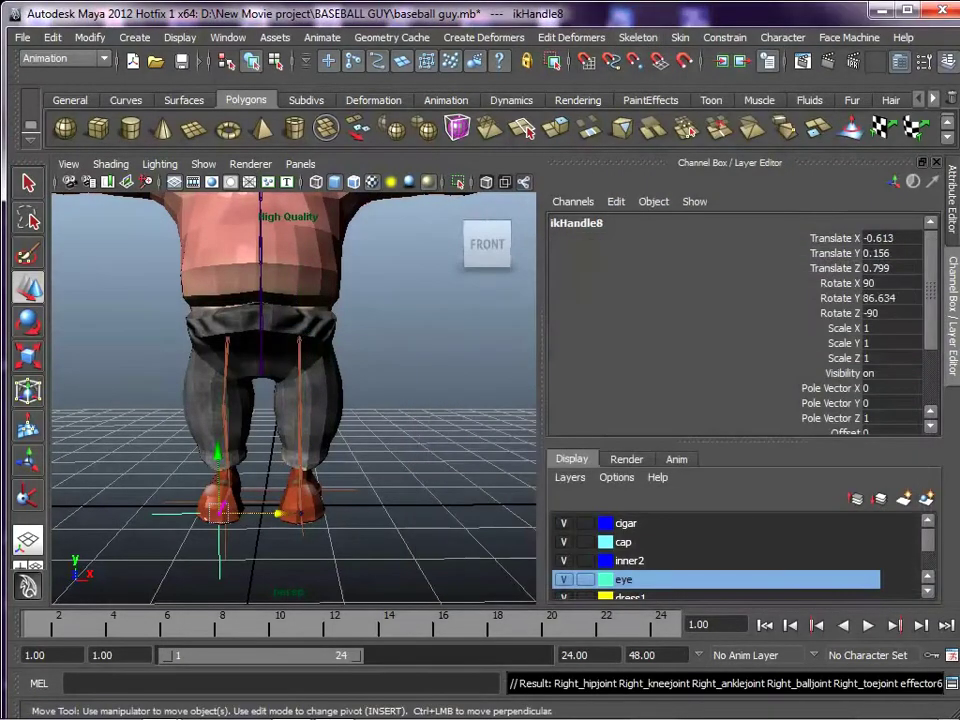
{"action": "left_click", "coordinate": [227, 342]}
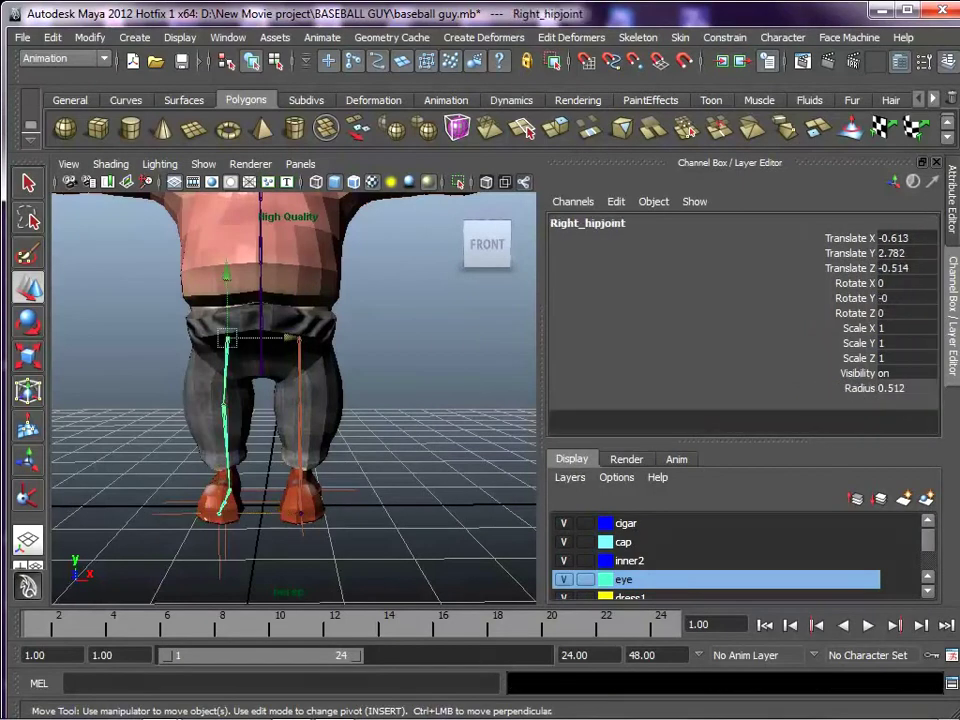
Examine the mirrored arm and leg joint chains on the character from the front and at an angle.
{"action": "left_click", "coordinate": [425, 270]}
{"action": "middle_click_drag", "start_coordinate": [425, 270], "coordinate": [466, 430], "text": "alt"}
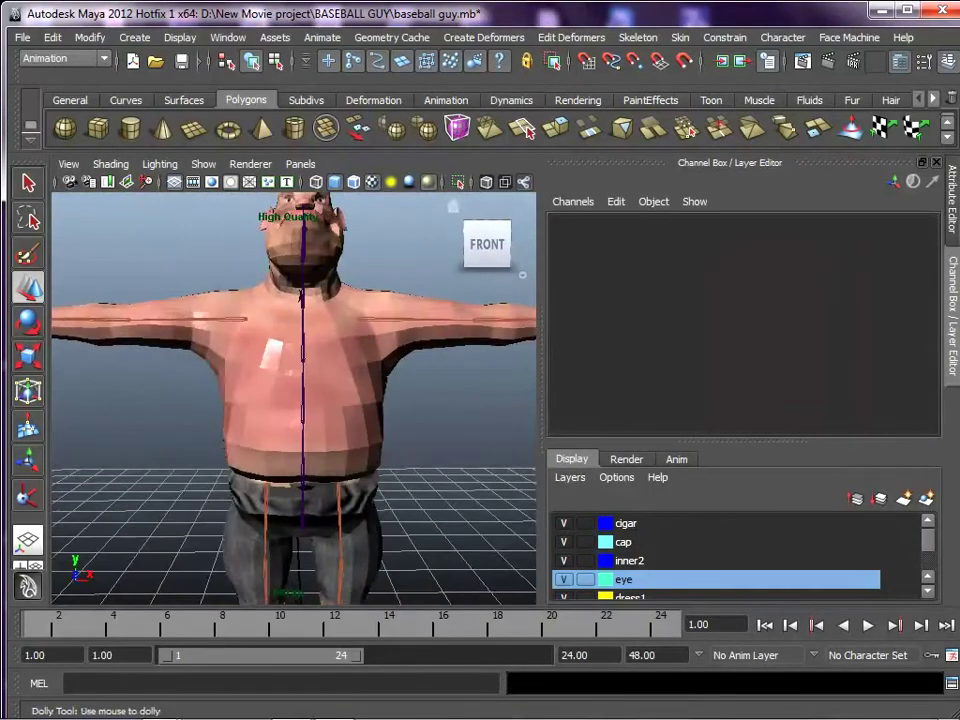
{"action": "scroll", "coordinate": [300, 400], "scroll_direction": "down", "scroll_amount": 4}
{"action": "left_click_drag", "start_coordinate": [320, 400], "coordinate": [265, 404], "text": "alt"}
{"action": "scroll", "coordinate": [290, 420], "scroll_direction": "up", "scroll_amount": 4}
{"action": "middle_click_drag", "start_coordinate": [290, 450], "coordinate": [298, 250], "text": "alt"}
{"action": "scroll", "coordinate": [294, 400], "scroll_direction": "down", "scroll_amount": 4}
{"action": "left_click_drag", "start_coordinate": [290, 400], "coordinate": [325, 394], "text": "alt"}
{"action": "scroll", "coordinate": [294, 400], "scroll_direction": "up", "scroll_amount": 4}
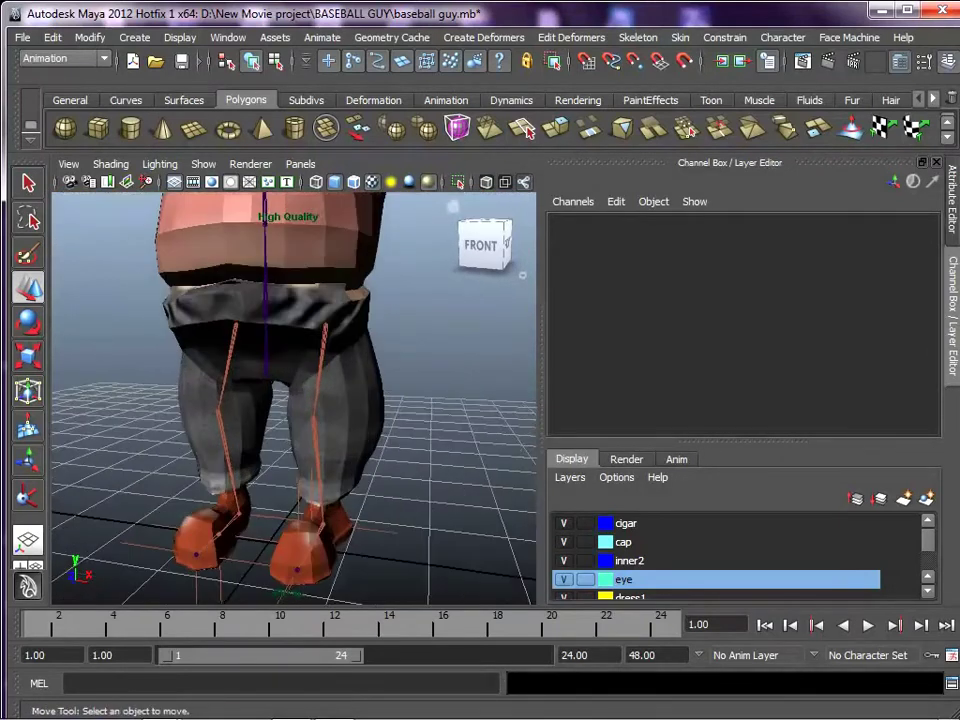
Parent Left_hipjoint and Right_hipjoint to the Spine1 joint at the pelvis.
{"action": "middle_click_drag", "start_coordinate": [300, 330], "coordinate": [318, 401], "text": "alt"}
{"action": "right_click_drag", "start_coordinate": [300, 400], "coordinate": [362, 401], "text": "alt"}
{"action": "left_click", "coordinate": [368, 402]}
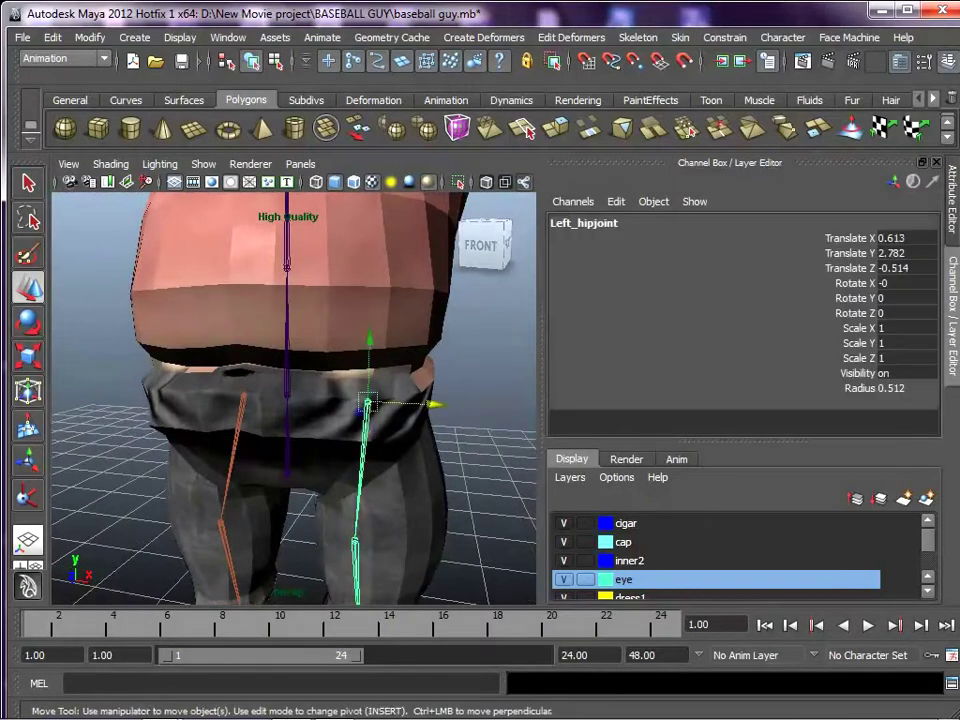
{"action": "left_click", "coordinate": [287, 395], "text": "shift"}
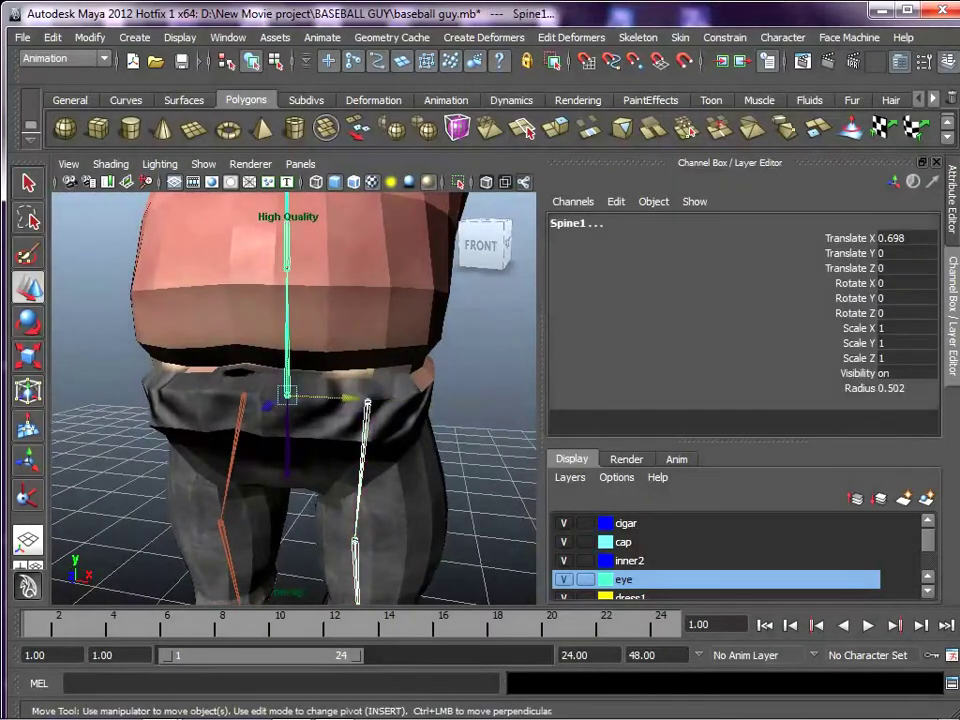
{"action": "key", "text": "p"}
{"action": "left_click", "coordinate": [243, 397]}
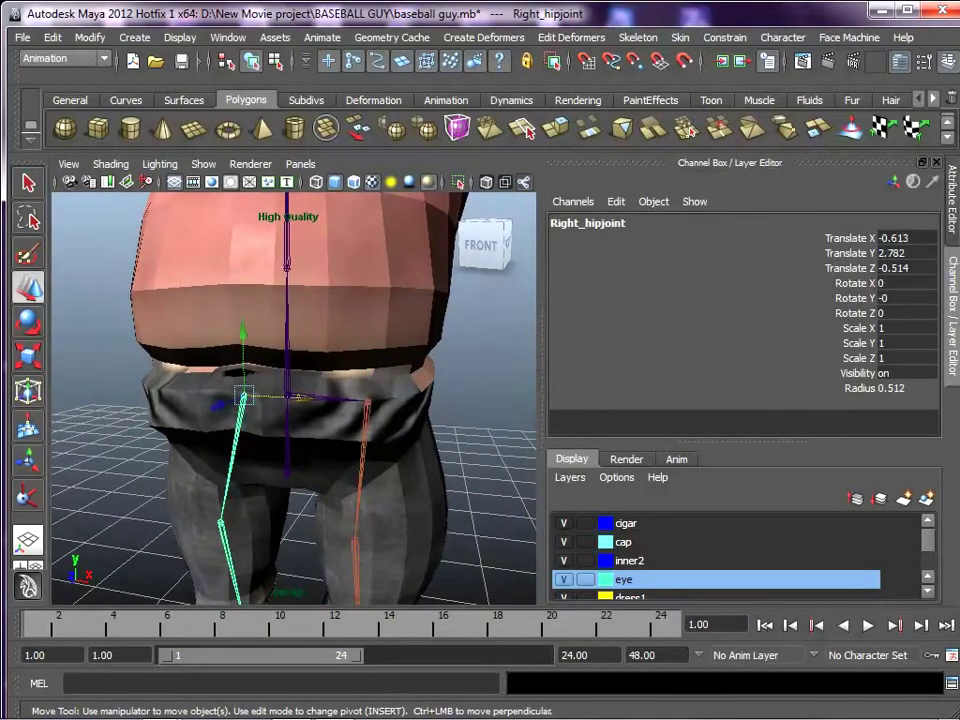
{"action": "left_click", "coordinate": [287, 395], "text": "shift"}
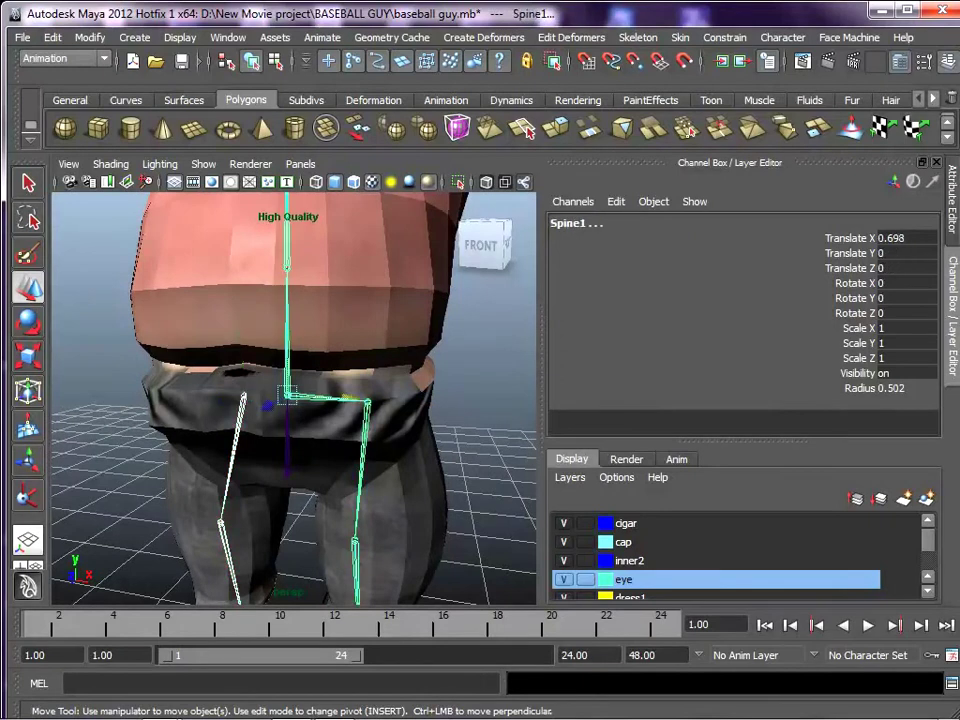
{"action": "key", "text": "Left"}
Test the leg connections by moving the ROOT joint vertically, and undo that move.
{"action": "left_click", "coordinate": [287, 474]}
{"action": "left_click_drag", "start_coordinate": [287, 411], "coordinate": [287, 437]}
{"action": "right_click_drag", "start_coordinate": [287, 437], "coordinate": [205, 437], "text": "alt"}
{"action": "left_click_drag", "start_coordinate": [287, 437], "coordinate": [318, 420], "text": "alt"}
{"action": "key", "text": "ctrl+z"}
In the front view, place a single joint between the upper spine and Left_deltbone at about X 0.563, Y 5.557.
{"action": "middle_click_drag", "start_coordinate": [318, 420], "coordinate": [297, 512], "text": "alt"}
{"action": "right_click_drag", "start_coordinate": [297, 512], "coordinate": [360, 512], "text": "alt"}
{"action": "left_click_drag", "start_coordinate": [360, 512], "coordinate": [308, 522], "text": "alt"}
{"action": "right_click_drag", "start_coordinate": [308, 522], "coordinate": [410, 515], "text": "alt"}
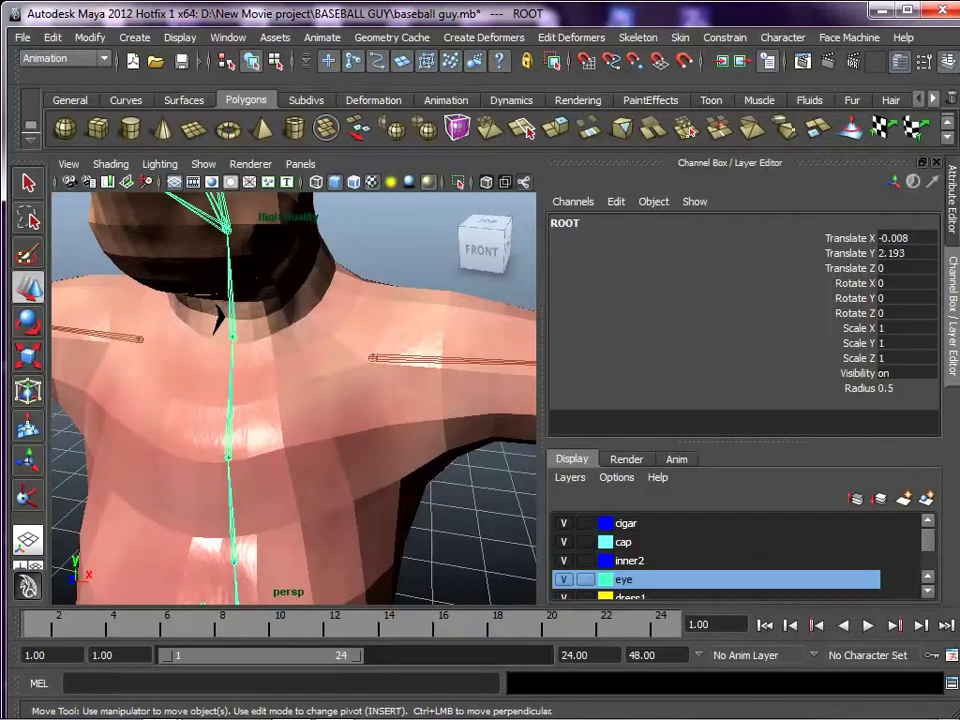
{"action": "key", "text": "space"}
{"action": "left_click_drag", "start_coordinate": [345, 433], "coordinate": [345, 476]}
{"action": "middle_click_drag", "start_coordinate": [320, 450], "coordinate": [510, 463], "text": "alt"}
{"action": "scroll", "coordinate": [510, 463], "scroll_direction": "down", "scroll_amount": 4}
{"action": "middle_click_drag", "start_coordinate": [110, 400], "coordinate": [530, 387], "text": "alt"}
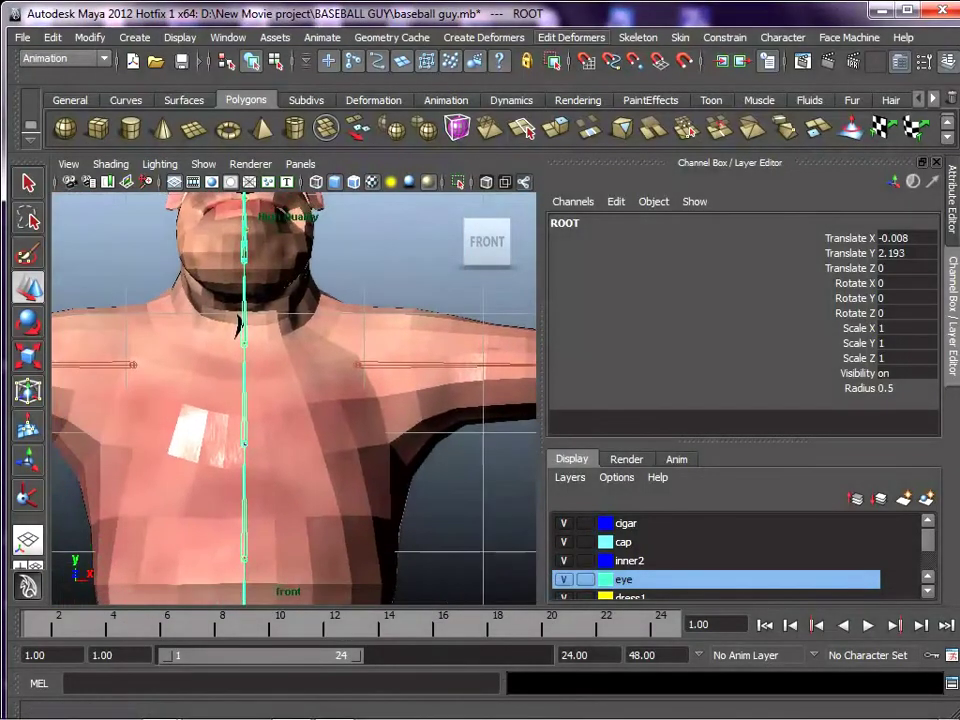
{"action": "left_click", "coordinate": [638, 38]}
{"action": "left_click", "coordinate": [658, 64]}
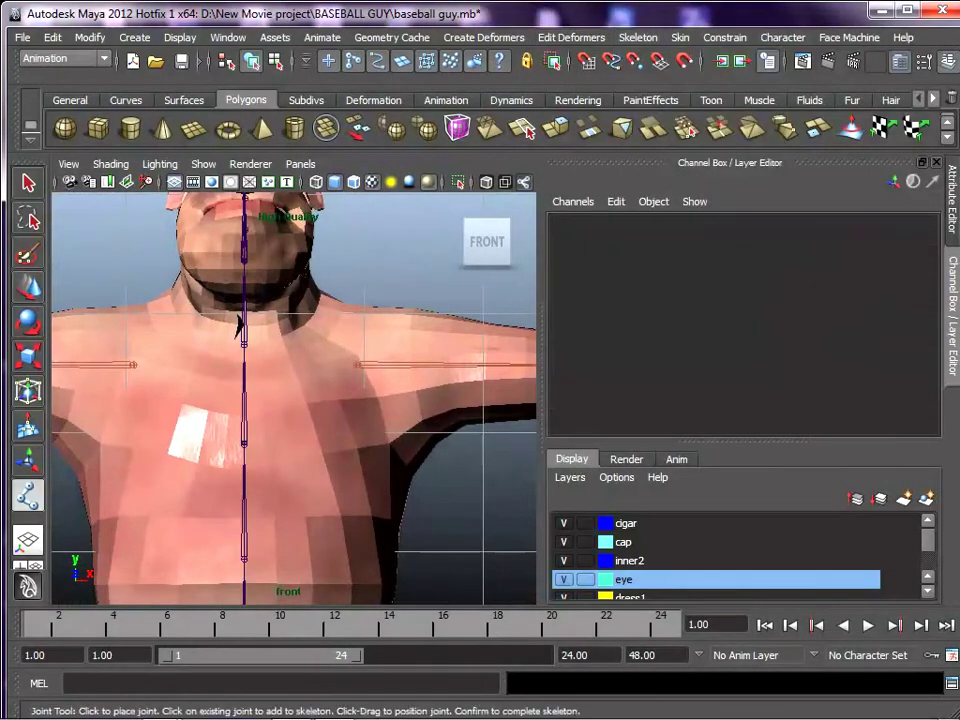
{"action": "left_click", "coordinate": [312, 366]}
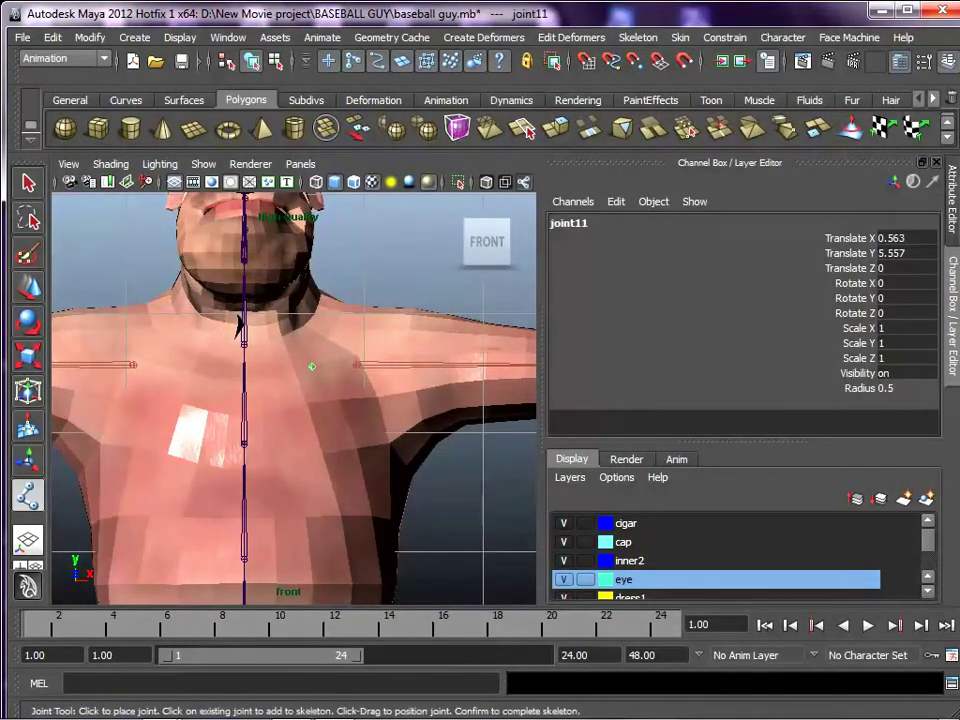
{"action": "key", "text": "w"}
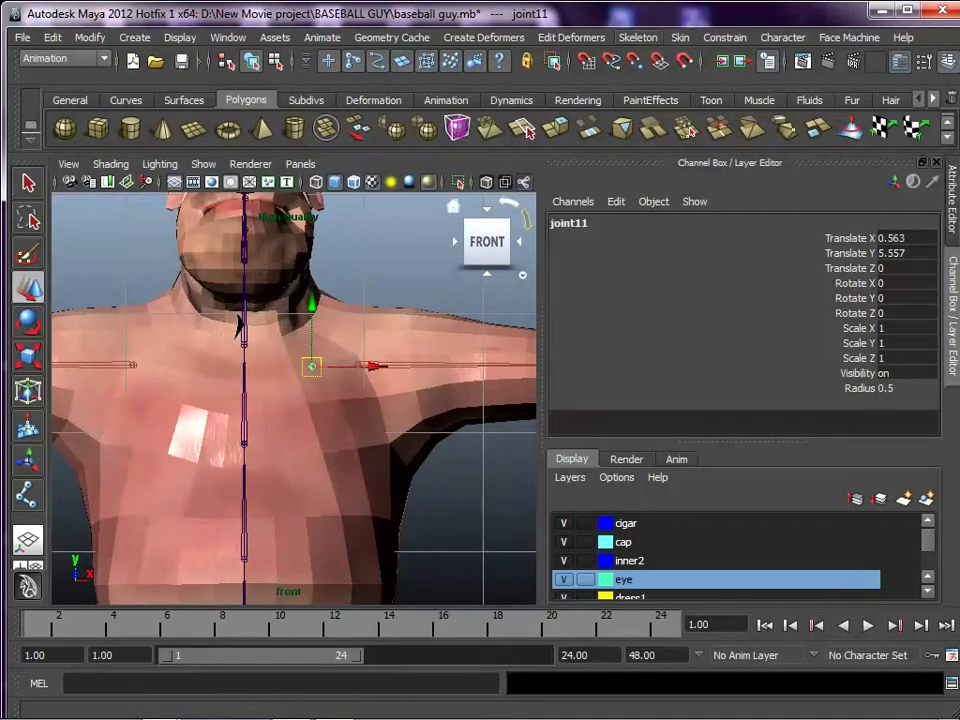
Mirror the new shoulder joint to the character's right side and return to the perspective view.
{"action": "left_click", "coordinate": [638, 37]}
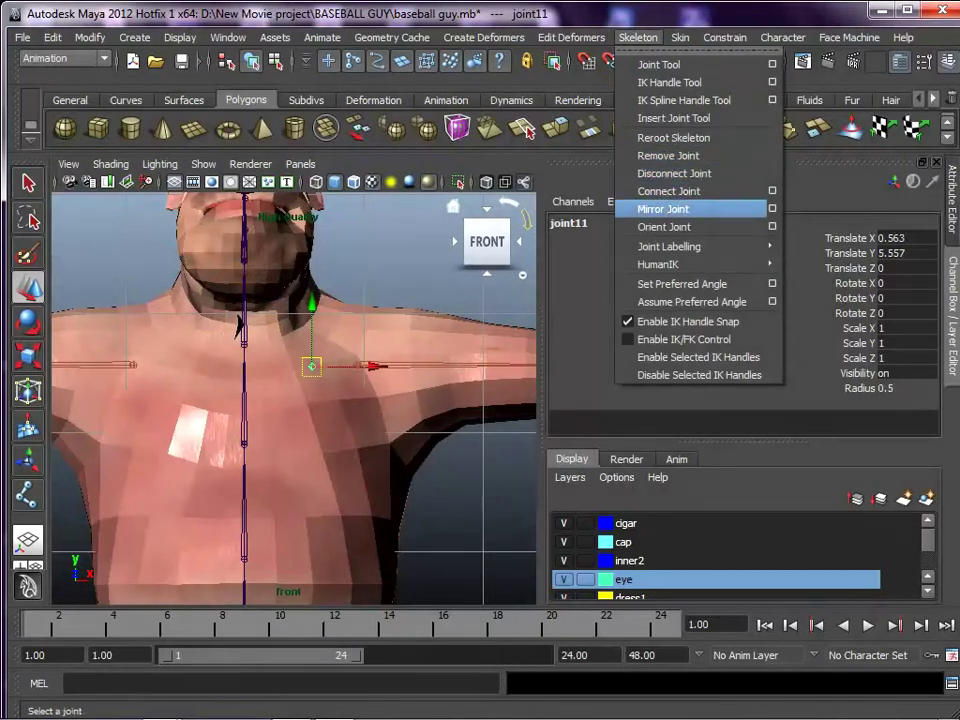
{"action": "left_click", "coordinate": [664, 209]}
{"action": "scroll", "coordinate": [368, 381], "scroll_direction": "up", "scroll_amount": 1}
{"action": "key", "text": "space"}
{"action": "left_click_drag", "start_coordinate": [368, 381], "coordinate": [384, 337]}
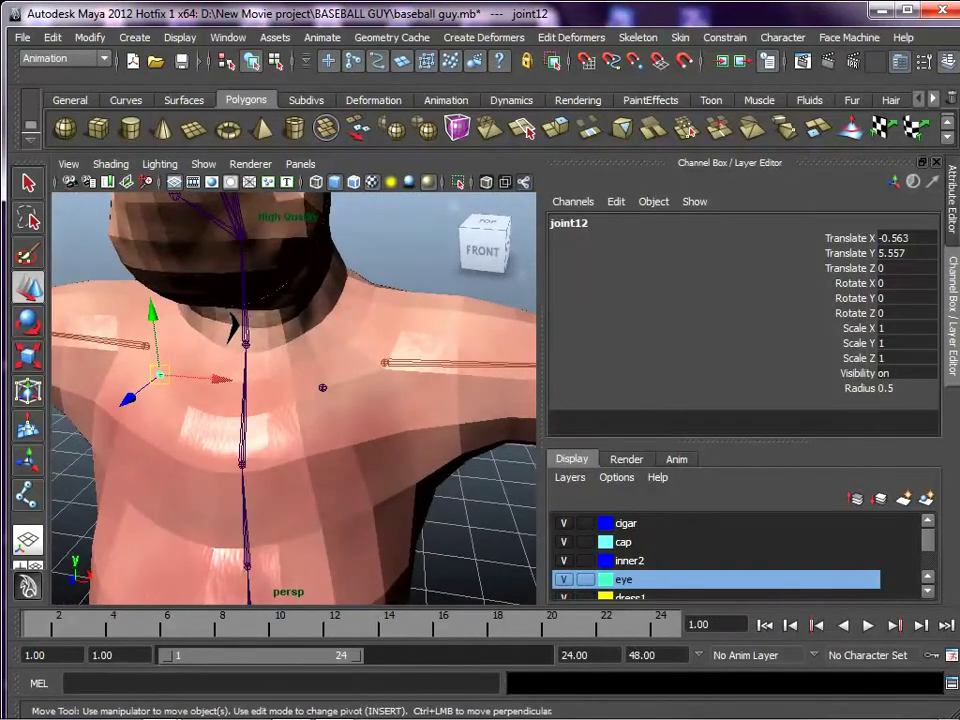
Parent Left_deltbone to the new left shoulder joint, and that shoulder joint to Spine3.
{"action": "left_click", "coordinate": [385, 363]}
{"action": "left_click", "coordinate": [322, 387], "text": "shift"}
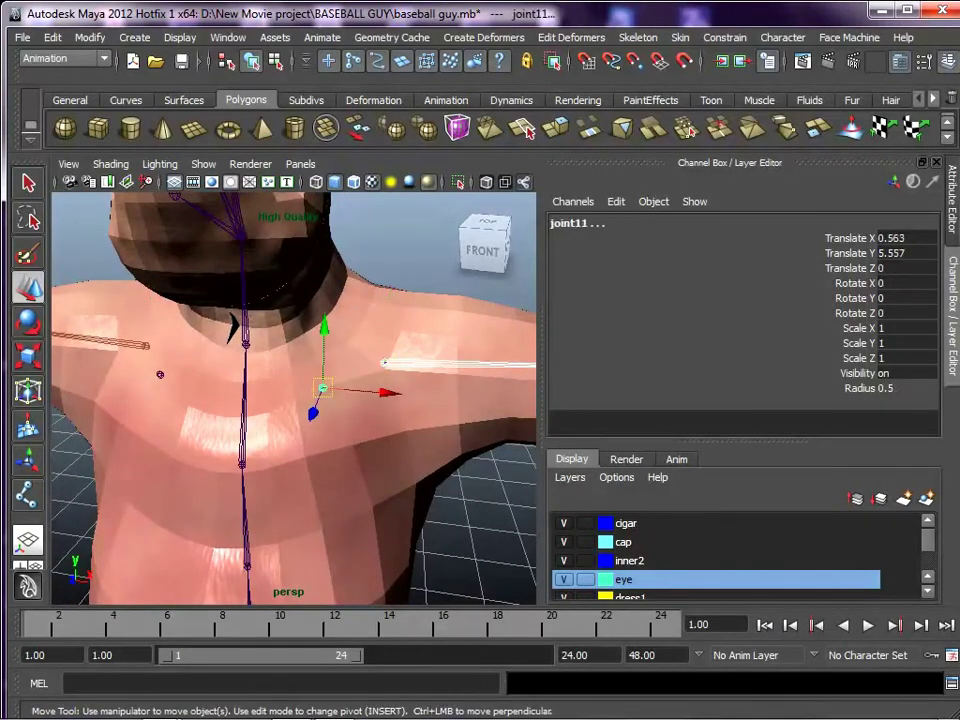
{"action": "key", "text": "p"}
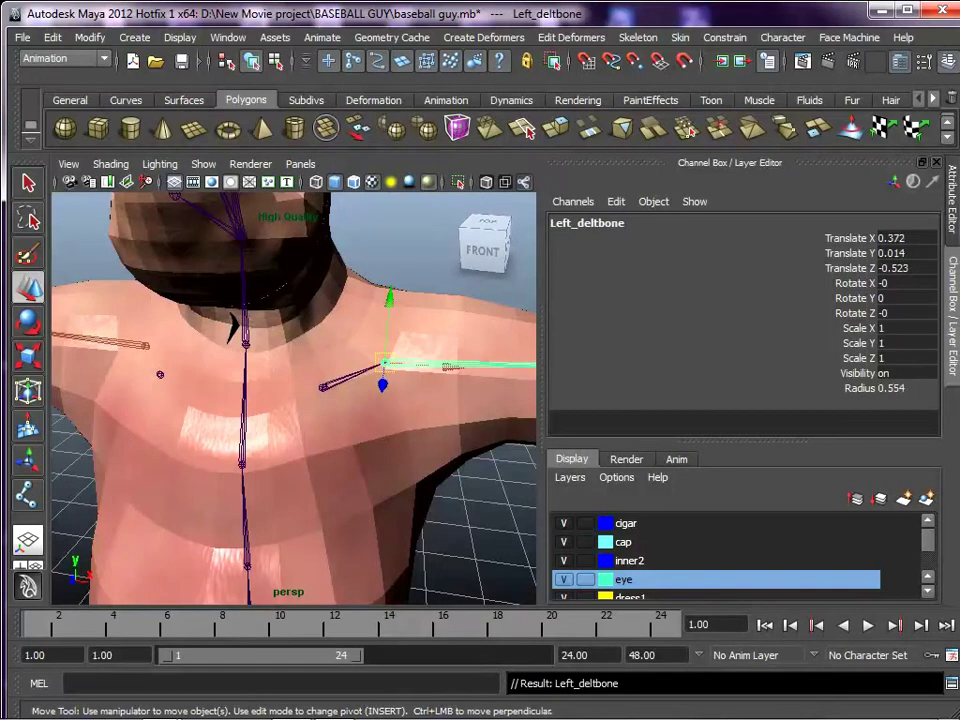
{"action": "key", "text": "Up"}
{"action": "key", "text": "Up"}
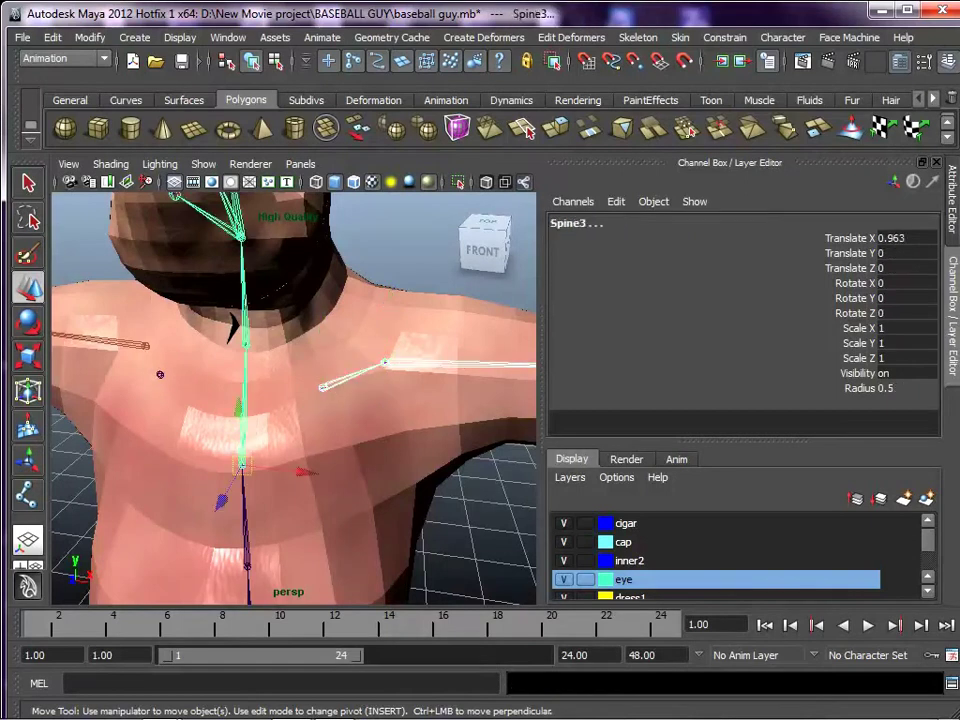
{"action": "key", "text": "Down"}
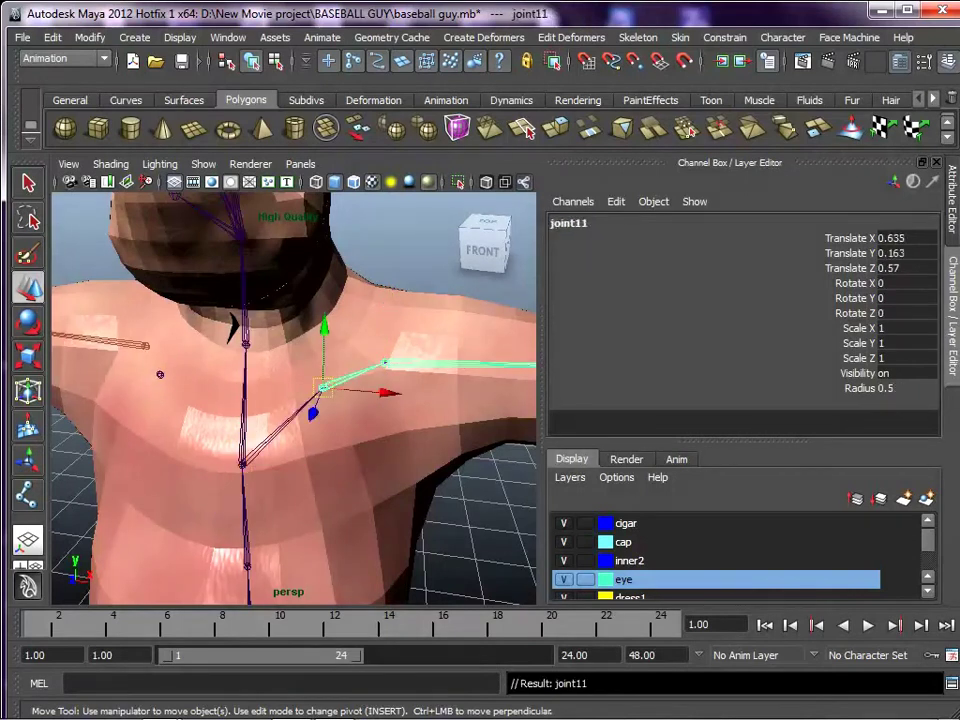
Parent the right arm chain to the mirrored right shoulder joint, and that shoulder joint to Spine3.
{"action": "left_click", "coordinate": [147, 346]}
{"action": "left_click", "coordinate": [160, 375], "text": "shift"}
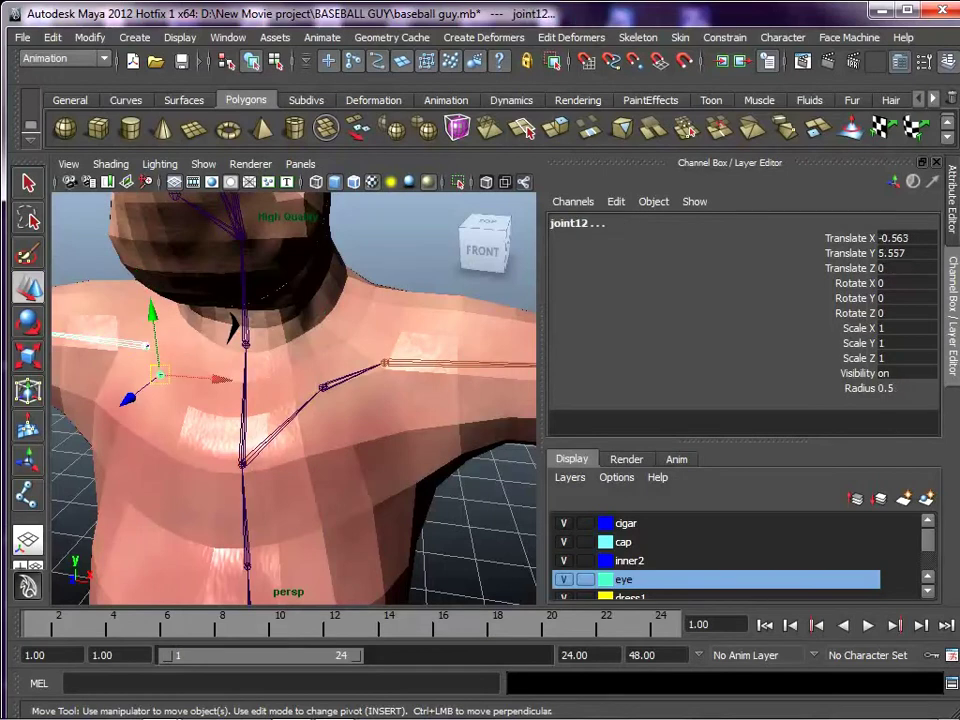
{"action": "key", "text": "Down"}
{"action": "left_click", "coordinate": [160, 375]}
{"action": "left_click", "coordinate": [242, 463], "text": "shift"}
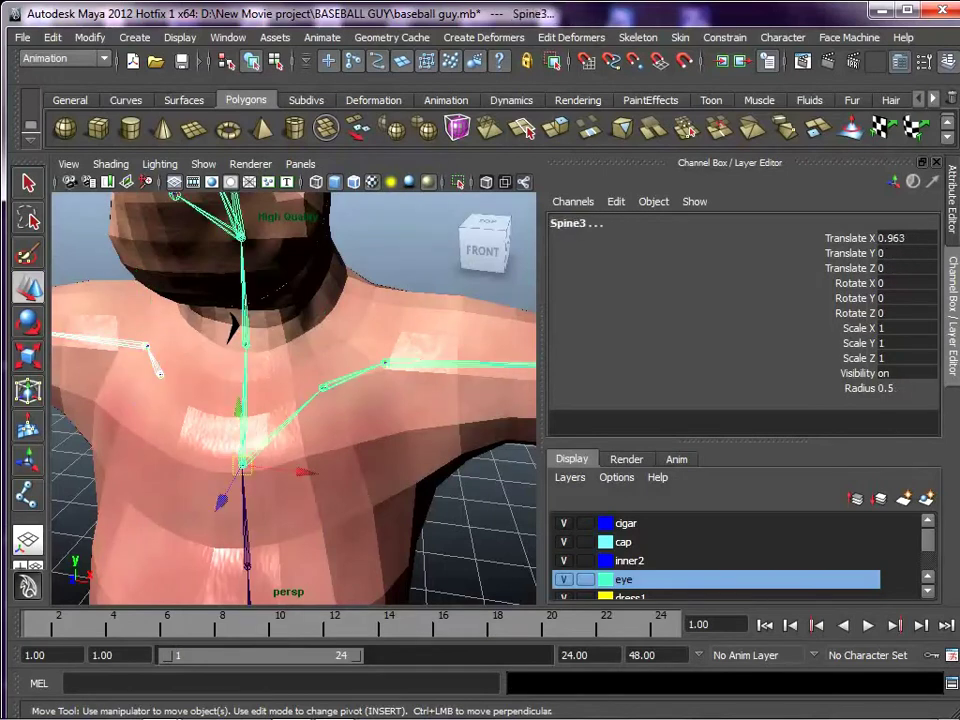
{"action": "key", "text": "p"}
In the front view, place a joint in the left side of the torso at about X 0.905, Y 4.46 and mirror it.
{"action": "right_click_drag", "start_coordinate": [300, 400], "coordinate": [190, 400], "text": "alt"}
{"action": "left_click_drag", "start_coordinate": [270, 400], "coordinate": [322, 361], "text": "alt"}
{"action": "left_click_drag", "start_coordinate": [320, 442], "coordinate": [317, 475], "text": "alt"}
{"action": "key", "text": "space"}
{"action": "middle_click_drag", "start_coordinate": [316, 470], "coordinate": [321, 358], "text": "alt"}
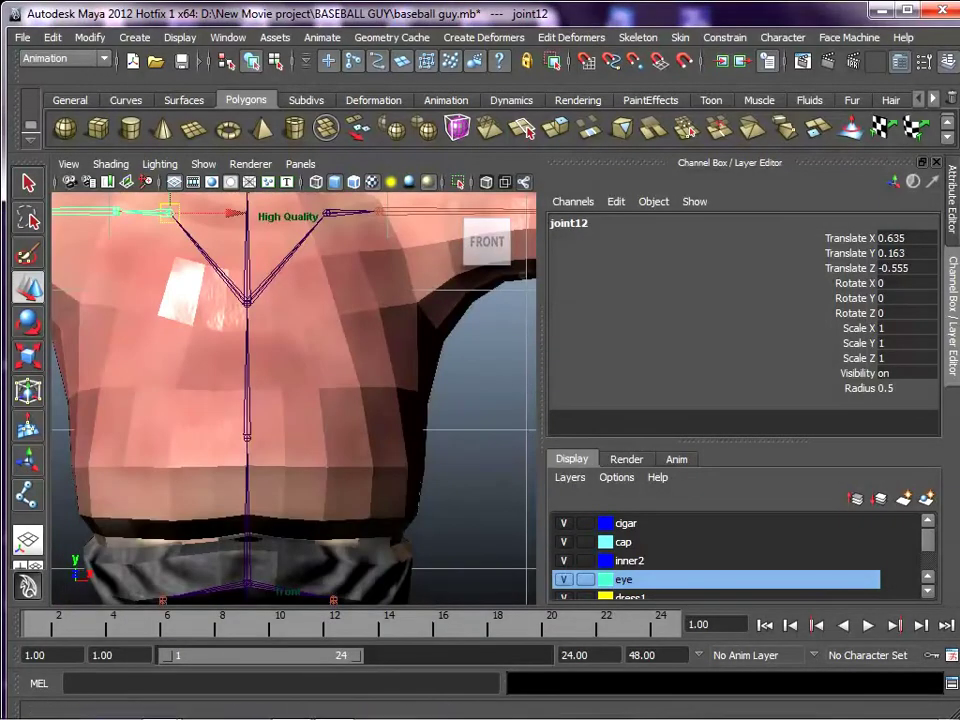
{"action": "left_click", "coordinate": [638, 38]}
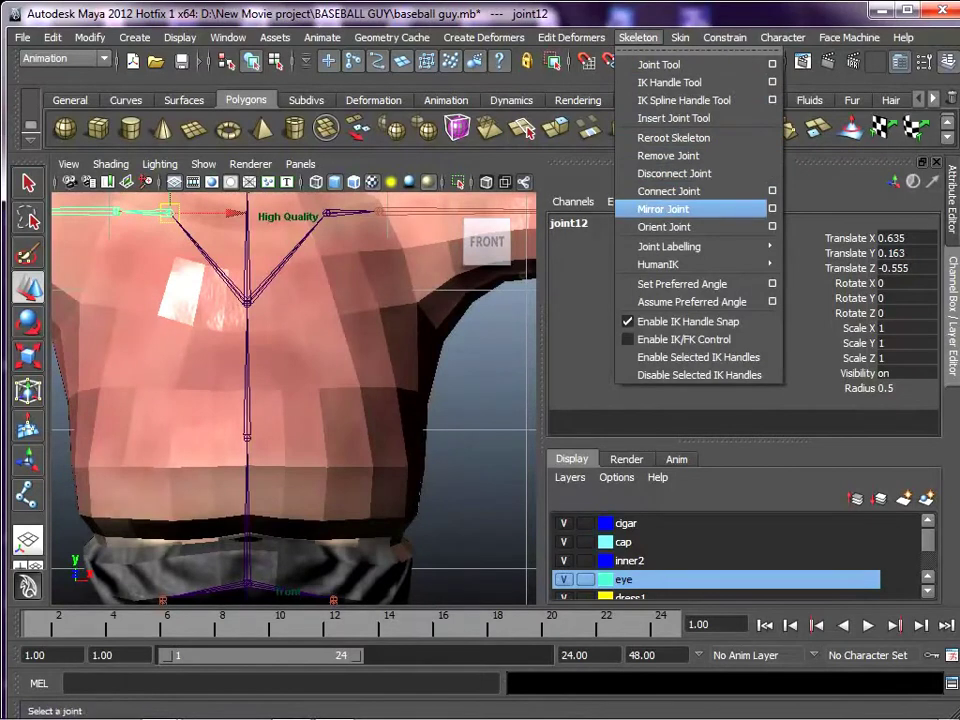
{"action": "left_click", "coordinate": [660, 64]}
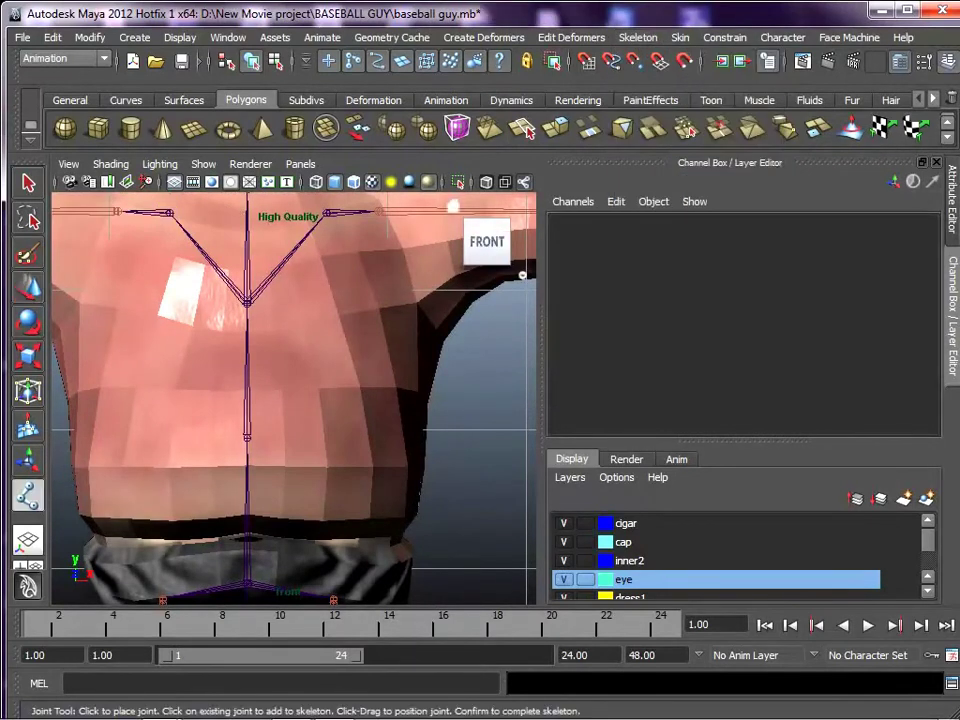
{"action": "left_click", "coordinate": [377, 354]}
{"action": "mouse_move", "coordinate": [377, 355]}
{"action": "left_mouse_down"}
{"action": "mouse_move", "coordinate": [384, 370]}
{"action": "mouse_move", "coordinate": [374, 366]}
{"action": "left_mouse_up"}
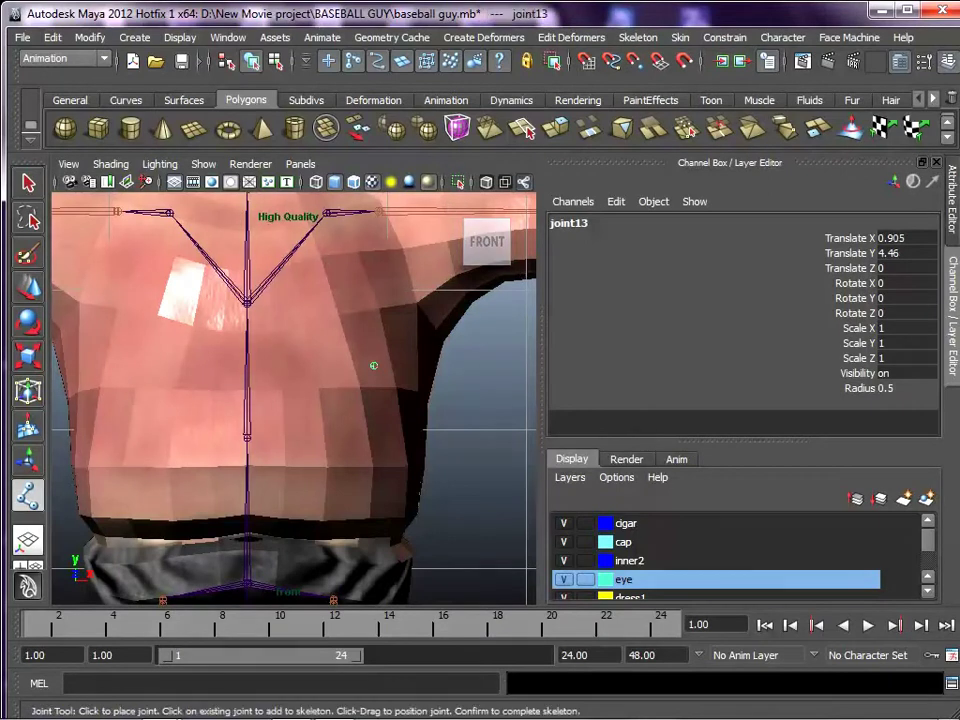
{"action": "key", "text": "w"}
{"action": "left_click", "coordinate": [638, 37]}
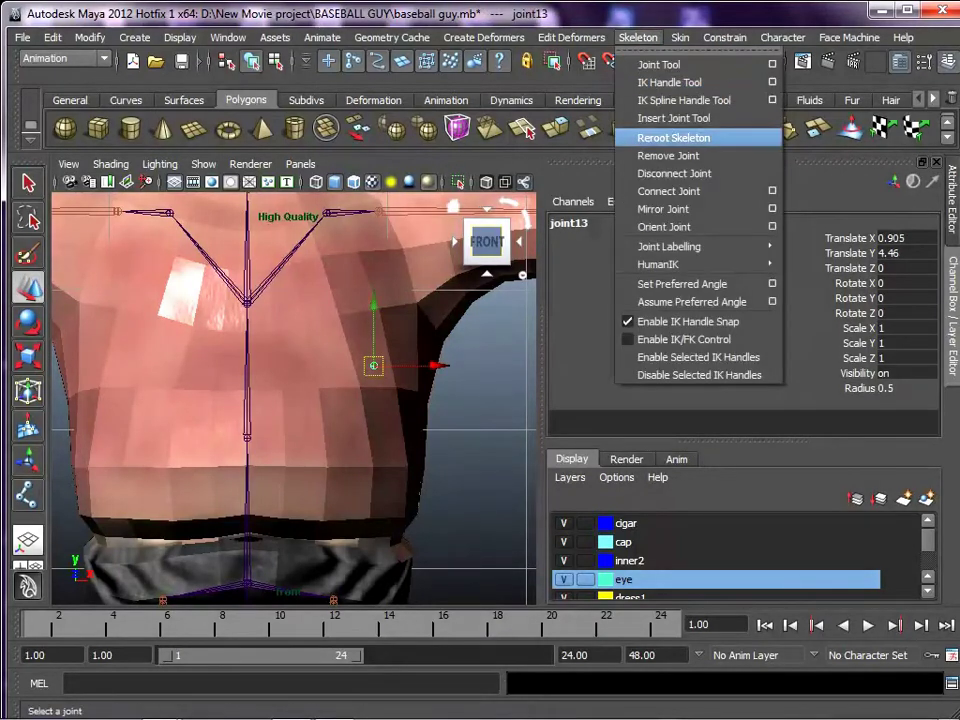
{"action": "left_click", "coordinate": [663, 209]}
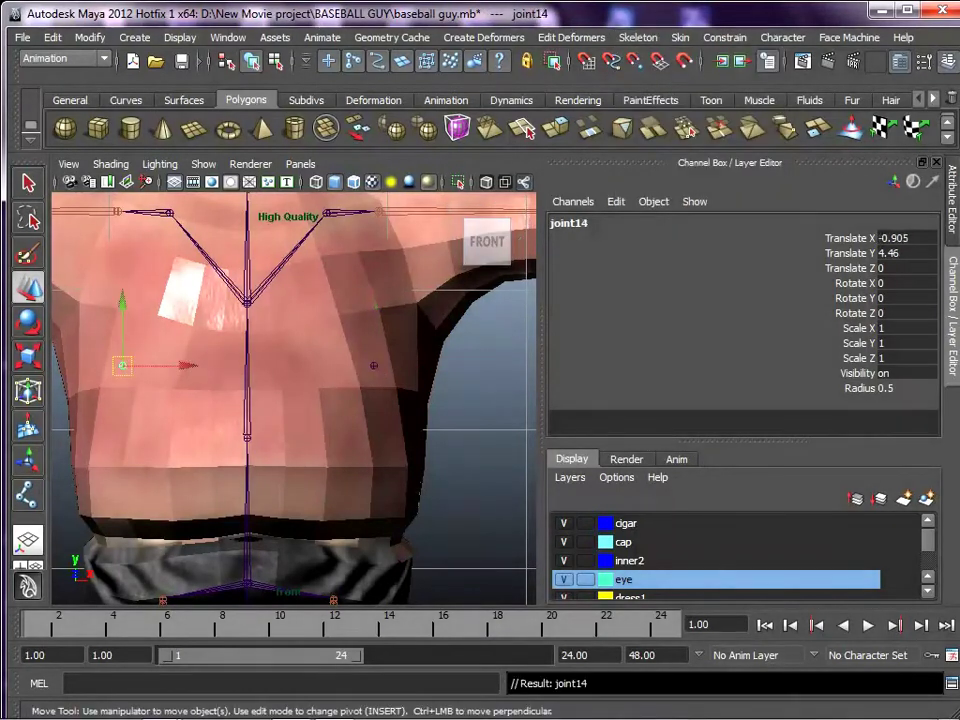
Parent the left and right side torso joints to the Spine2 joint.
{"action": "left_click", "coordinate": [374, 366]}
{"action": "left_click", "coordinate": [247, 437], "text": "shift"}
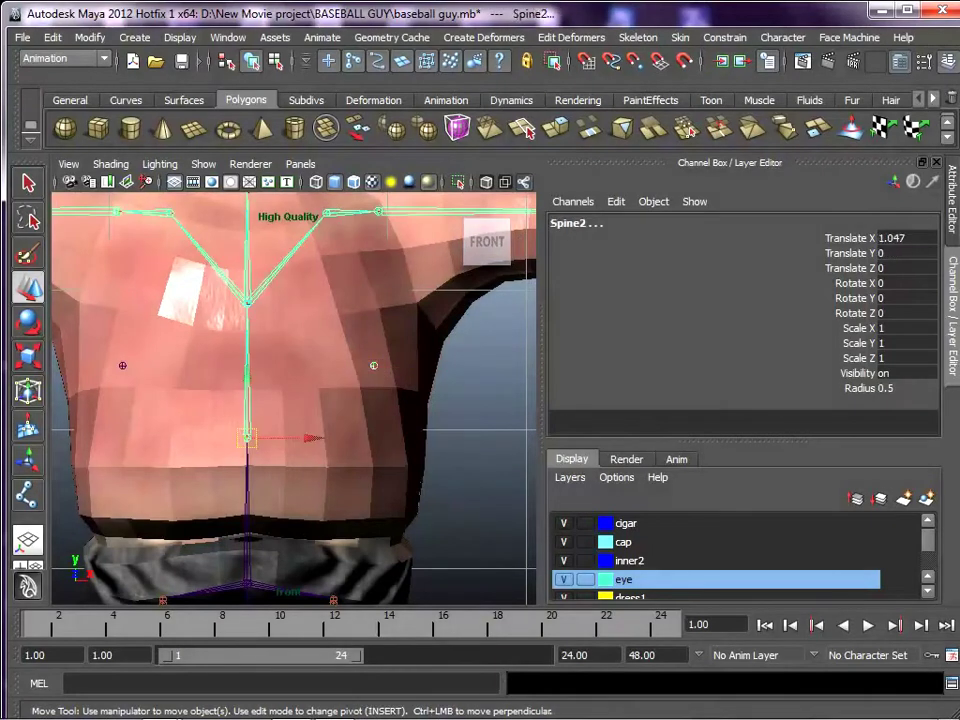
{"action": "key", "text": "p"}
{"action": "left_click", "coordinate": [122, 366]}
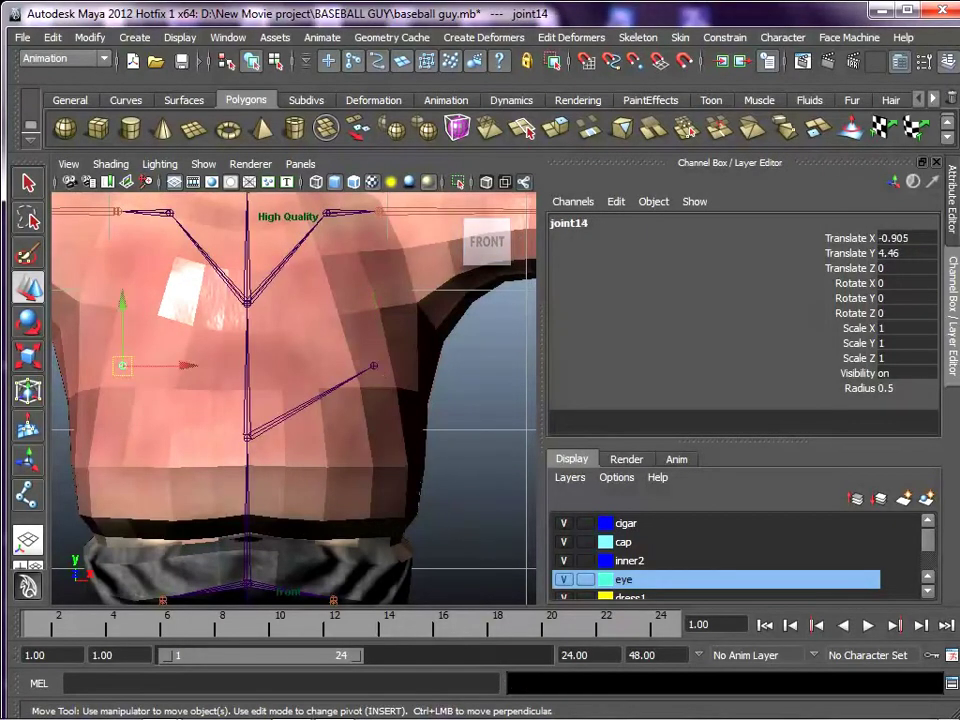
{"action": "left_click", "coordinate": [247, 437], "text": "shift"}
{"action": "key", "text": "p"}
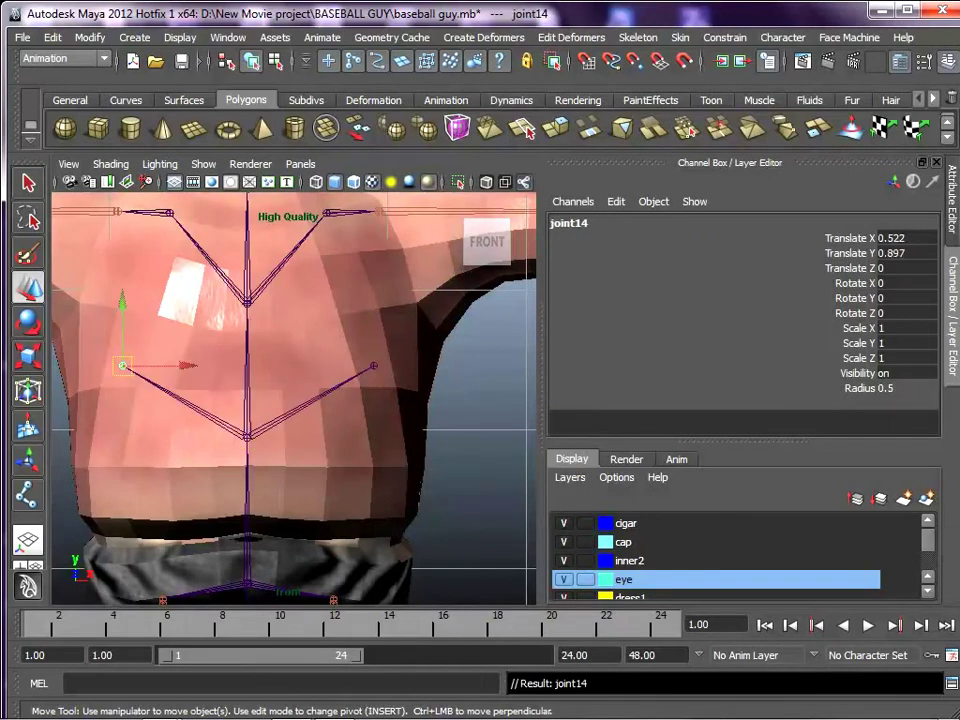
{"action": "scroll", "coordinate": [294, 400], "scroll_direction": "down", "scroll_amount": 3}
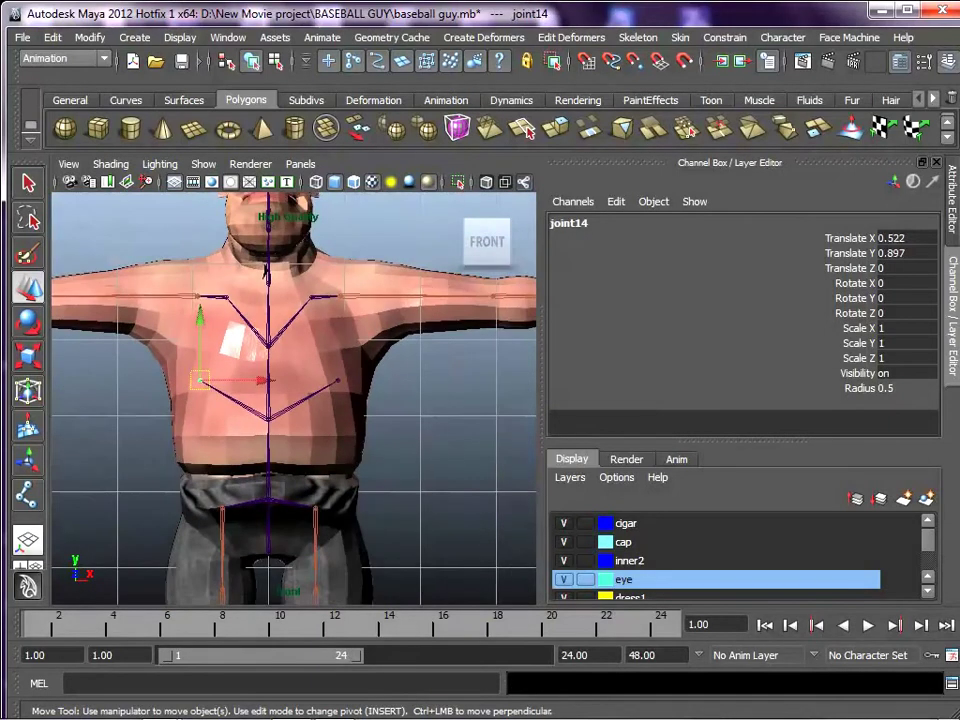
{"action": "scroll", "coordinate": [249, 200], "scroll_direction": "up", "scroll_amount": 3}
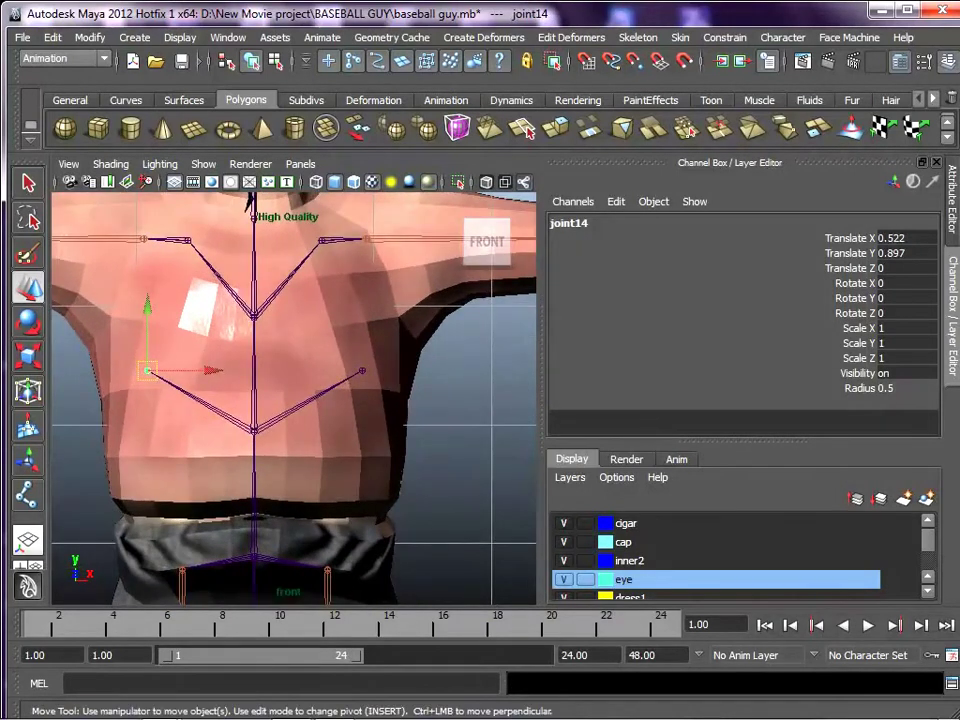
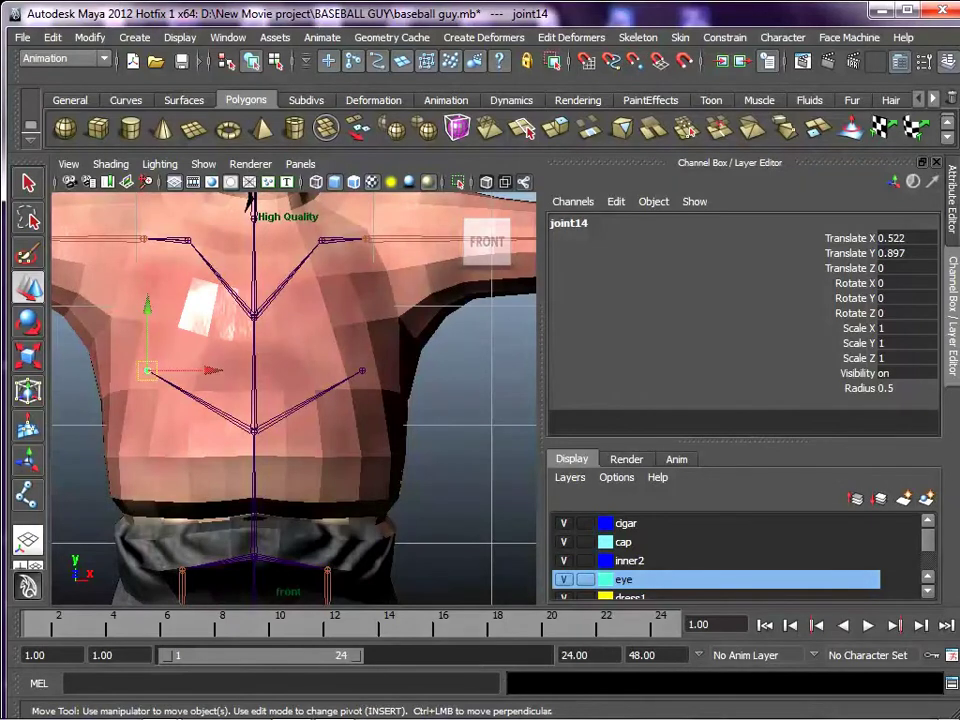
Return to the perspective view, switch to the Select tool and save the scene.
{"action": "key", "text": "space"}
{"action": "left_click_drag", "start_coordinate": [315, 353], "coordinate": [315, 305]}
{"action": "right_click_drag", "start_coordinate": [315, 350], "coordinate": [225, 350], "text": "alt"}
{"action": "middle_click_drag", "start_coordinate": [290, 380], "coordinate": [285, 305], "text": "alt"}
{"action": "left_click_drag", "start_coordinate": [285, 305], "coordinate": [170, 330], "text": "alt"}
{"action": "right_click_drag", "start_coordinate": [200, 330], "coordinate": [290, 330], "text": "alt"}
{"action": "left_click_drag", "start_coordinate": [230, 330], "coordinate": [335, 330], "text": "alt"}
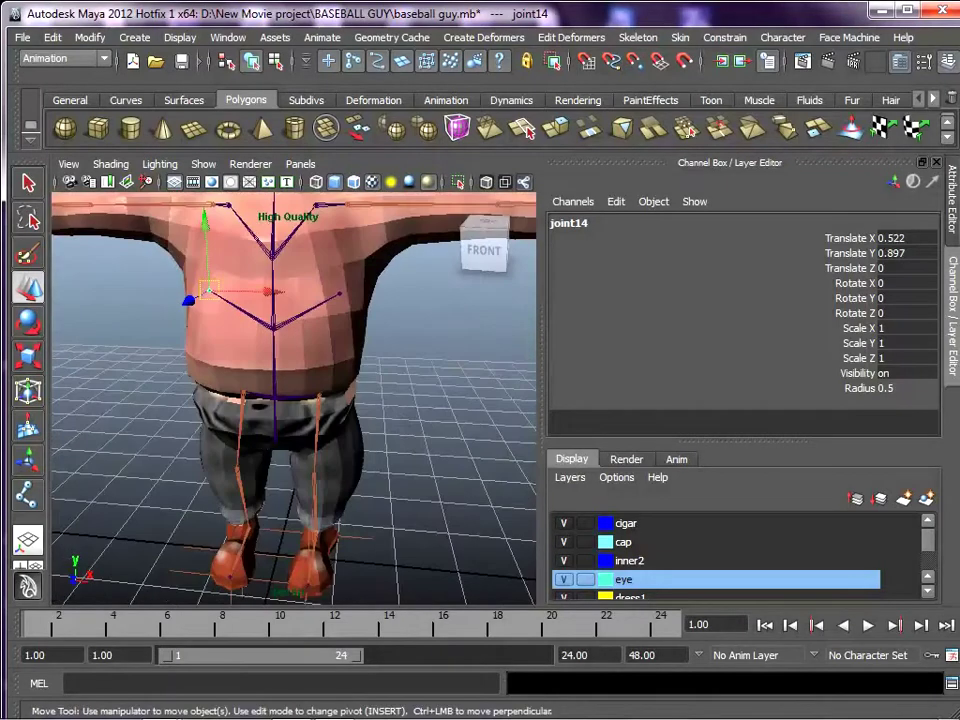
{"action": "key", "text": "q"}
{"action": "key", "text": "ctrl+s"}
Test the skeleton by moving the ROOT joint down, and undo the move.
{"action": "right_click_drag", "start_coordinate": [335, 350], "coordinate": [240, 350], "text": "alt"}
{"action": "left_click_drag", "start_coordinate": [240, 350], "coordinate": [240, 320], "text": "alt"}
{"action": "right_click_drag", "start_coordinate": [240, 320], "coordinate": [345, 325], "text": "alt"}
{"action": "left_click", "coordinate": [430, 265]}
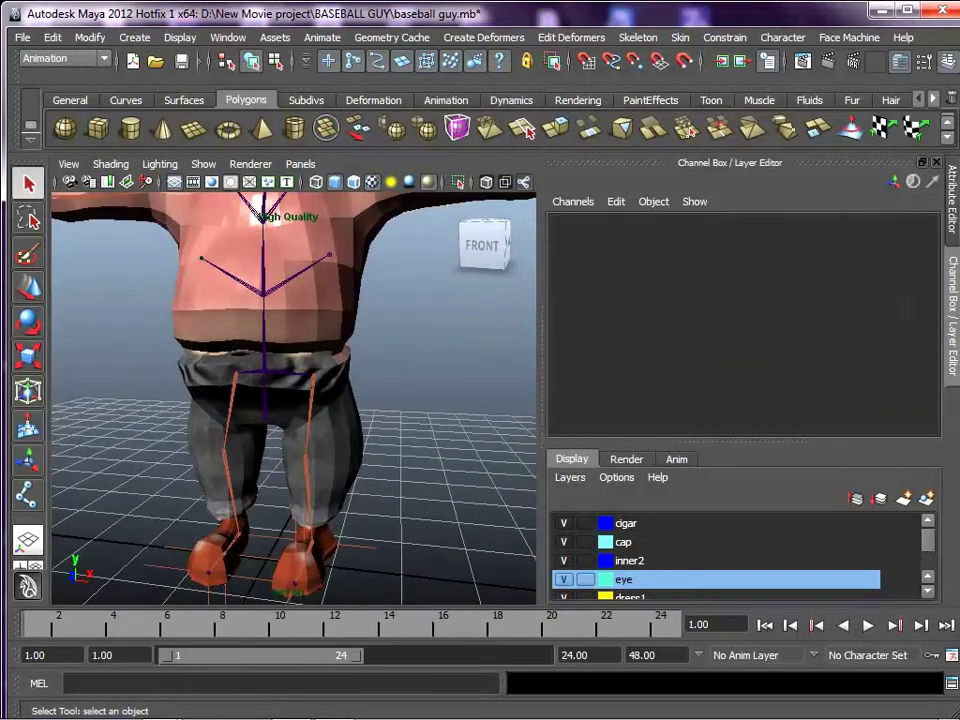
{"action": "left_click", "coordinate": [264, 373]}
{"action": "right_click_drag", "start_coordinate": [264, 373], "coordinate": [205, 376], "text": "alt"}
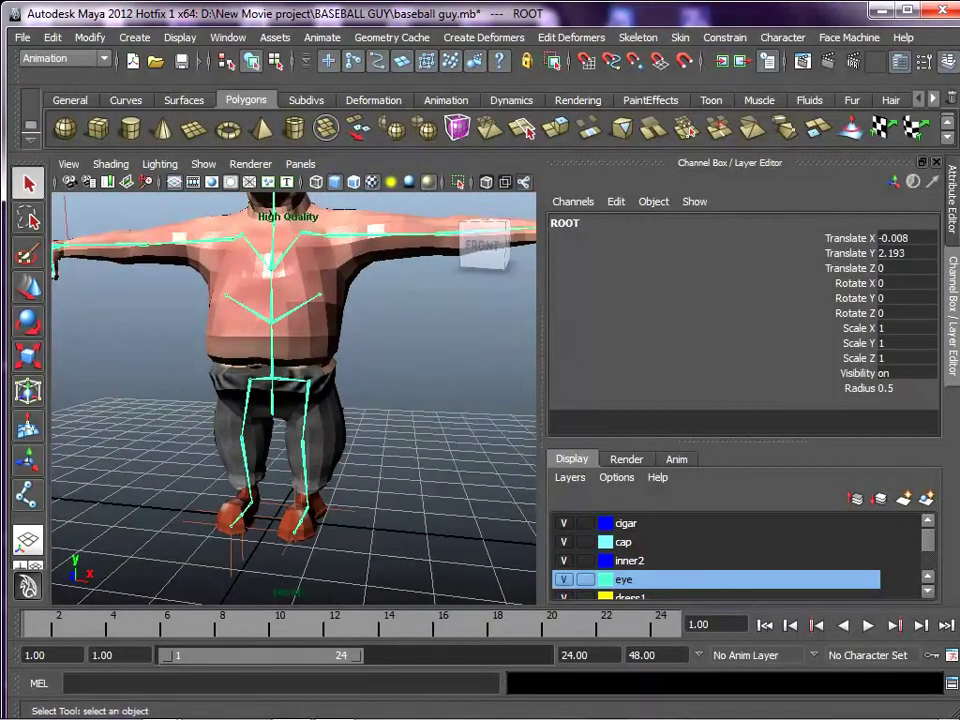
{"action": "key", "text": "w"}
{"action": "left_click_drag", "start_coordinate": [271, 353], "coordinate": [271, 384]}
{"action": "key", "text": "ctrl+z"}
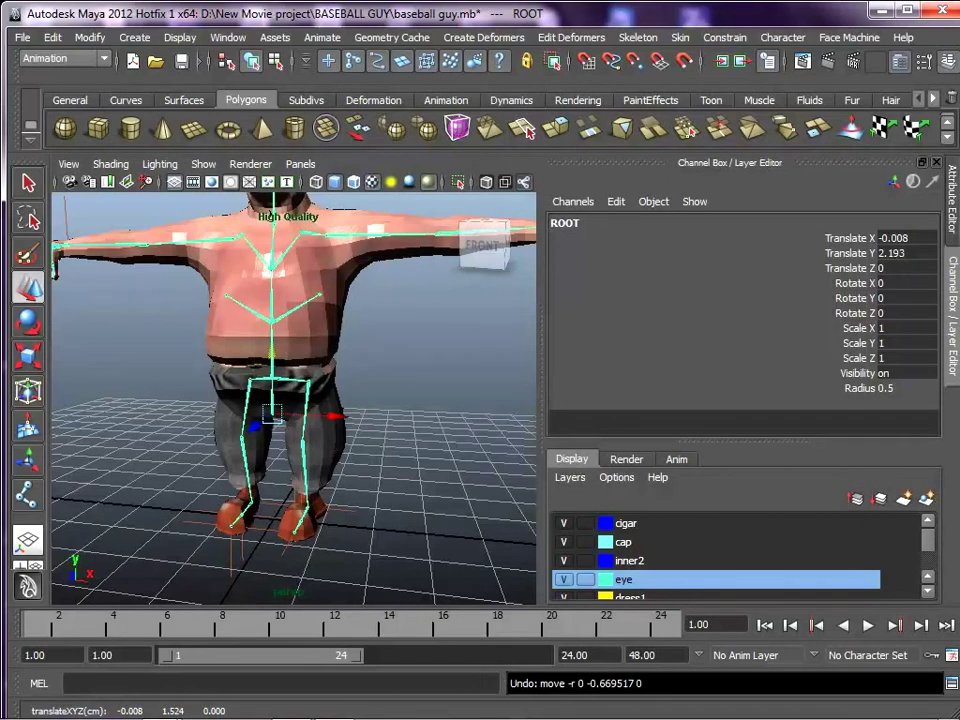
{"action": "left_click_drag", "start_coordinate": [271, 353], "coordinate": [180, 340]}
{"action": "key", "text": "ctrl+z"}
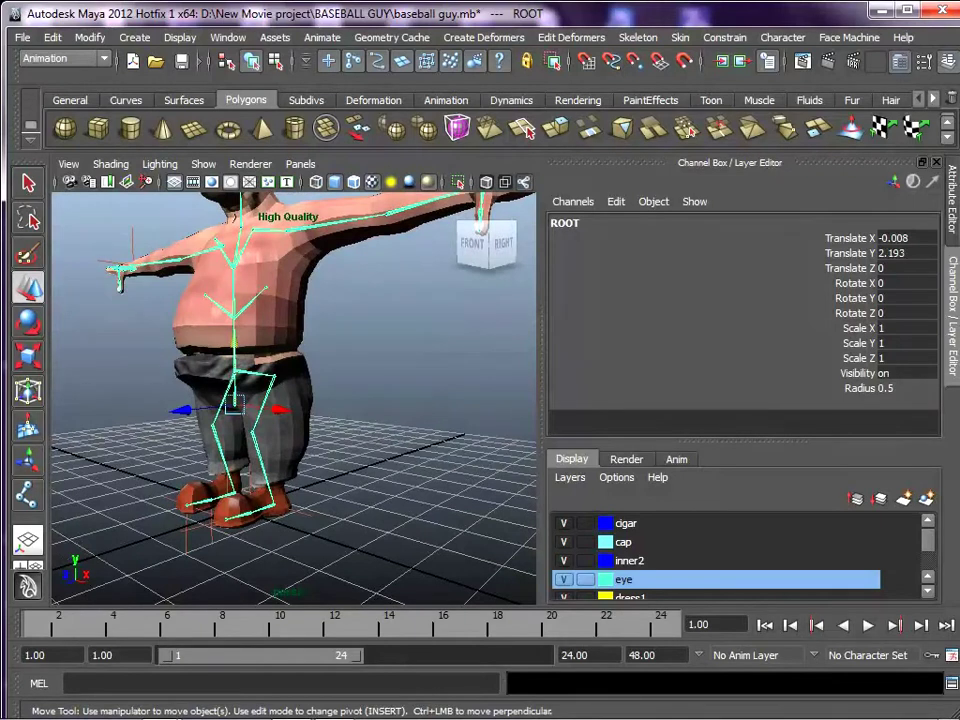
In the side view, draw a reverse foot joint chain from below the heel to the toe, ball and ankle.
{"action": "middle_click_drag", "start_coordinate": [269, 496], "coordinate": [313, 405], "text": "alt"}
{"action": "key", "text": "space"}
{"action": "left_click_drag", "start_coordinate": [313, 405], "coordinate": [390, 407]}
{"action": "middle_click_drag", "start_coordinate": [390, 420], "coordinate": [390, 302], "text": "alt"}
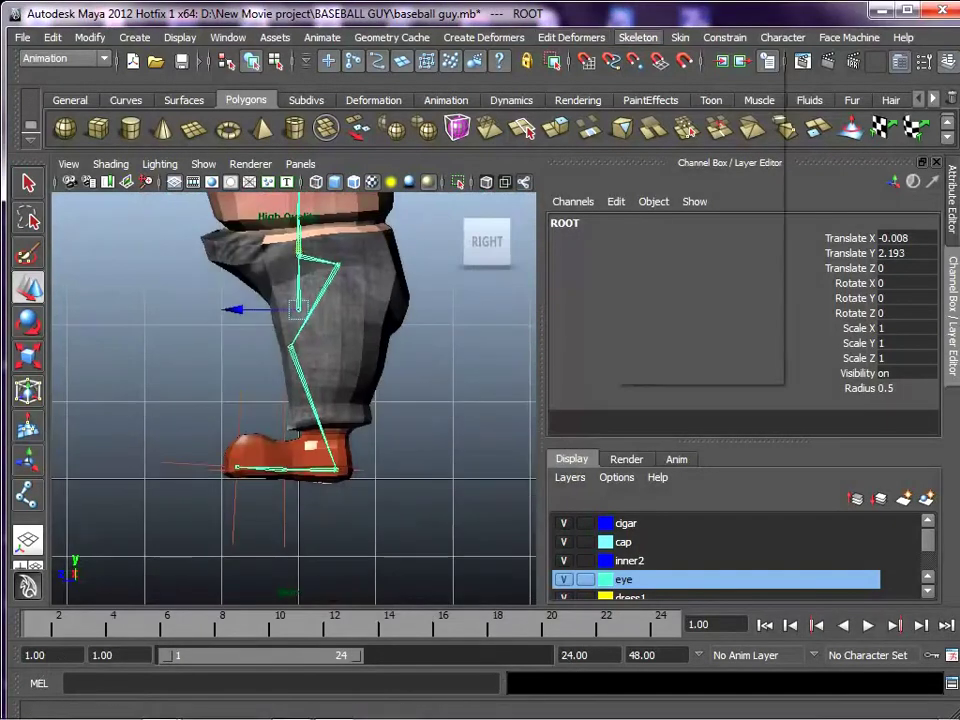
{"action": "left_click", "coordinate": [638, 38]}
{"action": "left_click", "coordinate": [659, 65]}
{"action": "middle_click_drag", "start_coordinate": [390, 400], "coordinate": [396, 350], "text": "alt"}
{"action": "right_click_drag", "start_coordinate": [396, 350], "coordinate": [475, 352], "text": "alt"}
{"action": "left_click", "coordinate": [353, 514]}
{"action": "left_click", "coordinate": [210, 432]}
{"action": "left_click", "coordinate": [288, 435]}
{"action": "left_click", "coordinate": [376, 435]}
{"action": "key", "text": "Return"}
In the perspective view, move the new reverse foot chain sideways into the left foot, to about X 0.633.
{"action": "key", "text": "space"}
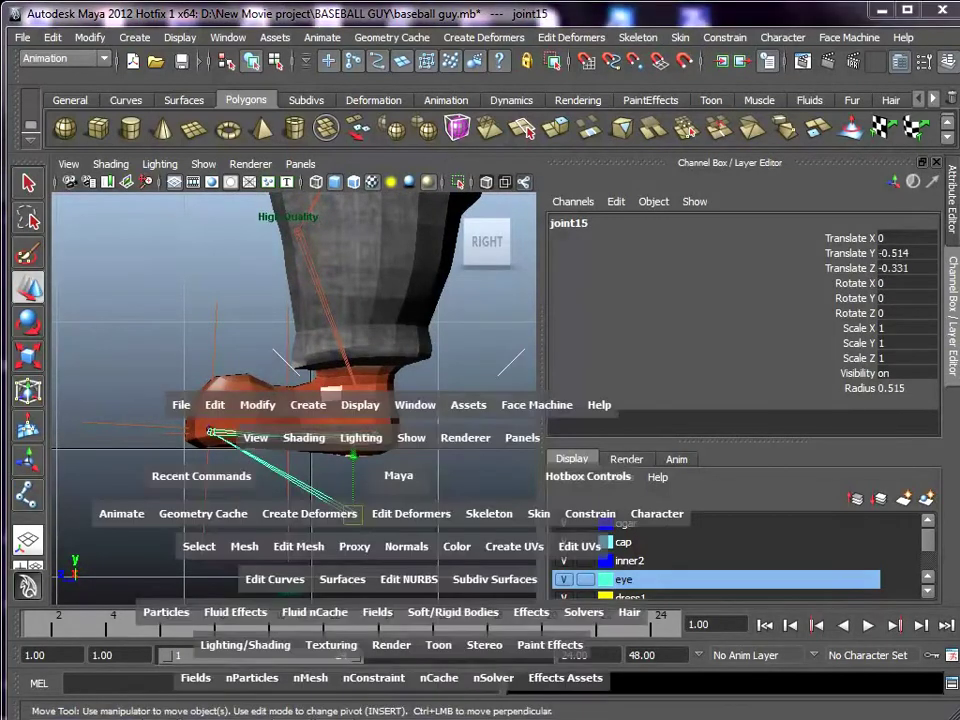
{"action": "left_click_drag", "start_coordinate": [400, 476], "coordinate": [400, 432]}
{"action": "right_click_drag", "start_coordinate": [400, 432], "coordinate": [490, 436], "text": "alt"}
{"action": "left_click_drag", "start_coordinate": [400, 434], "coordinate": [410, 474], "text": "alt"}
{"action": "left_click_drag", "start_coordinate": [350, 516], "coordinate": [405, 535]}
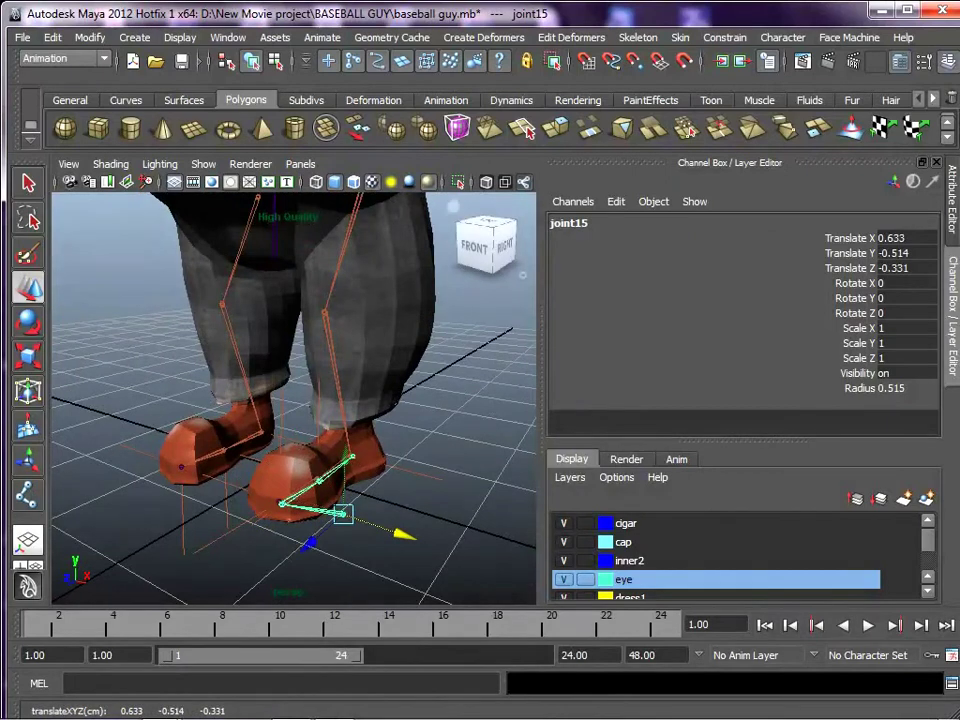
Mirror the reverse foot chain to the right foot and adjust the mirrored chain to about X -0.637.
{"action": "left_click", "coordinate": [638, 37]}
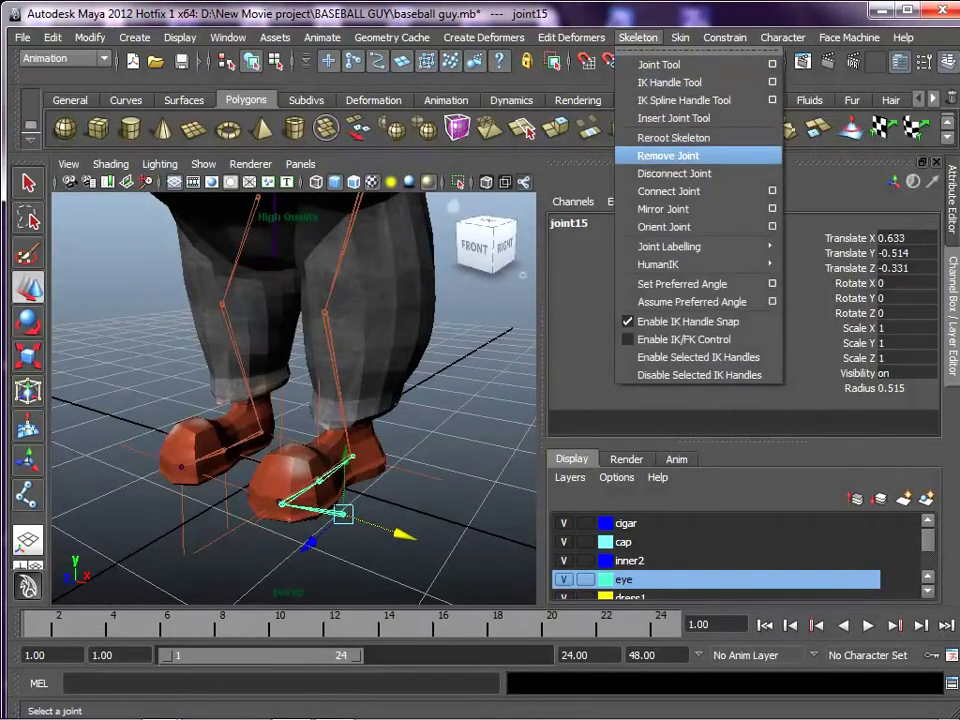
{"action": "left_click", "coordinate": [664, 209]}
{"action": "left_click_drag", "start_coordinate": [280, 400], "coordinate": [395, 415], "text": "alt"}
{"action": "right_click_drag", "start_coordinate": [320, 410], "coordinate": [440, 420], "text": "alt"}
{"action": "middle_click_drag", "start_coordinate": [400, 480], "coordinate": [370, 350], "text": "alt"}
{"action": "left_click_drag", "start_coordinate": [370, 400], "coordinate": [385, 350], "text": "alt"}
{"action": "left_click_drag", "start_coordinate": [332, 445], "coordinate": [331, 445]}
{"action": "right_click_drag", "start_coordinate": [331, 445], "coordinate": [250, 435], "text": "alt"}
{"action": "left_click_drag", "start_coordinate": [330, 430], "coordinate": [195, 415], "text": "alt"}
{"action": "right_click_drag", "start_coordinate": [200, 415], "coordinate": [300, 420], "text": "alt"}
{"action": "left_click_drag", "start_coordinate": [300, 420], "coordinate": [268, 431], "text": "alt"}
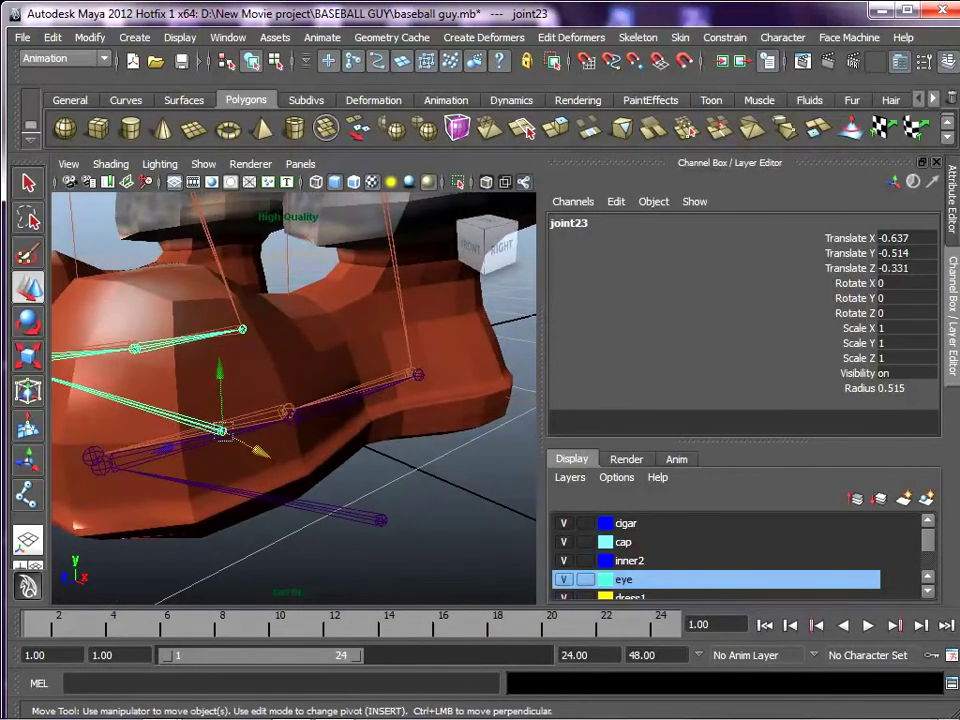
Switch to wireframe display and parent ikHandle1 to the left reverse foot chain's ankle joint, joint18.
{"action": "key", "text": "4"}
{"action": "scroll", "coordinate": [295, 400], "scroll_direction": "down", "scroll_amount": 4}
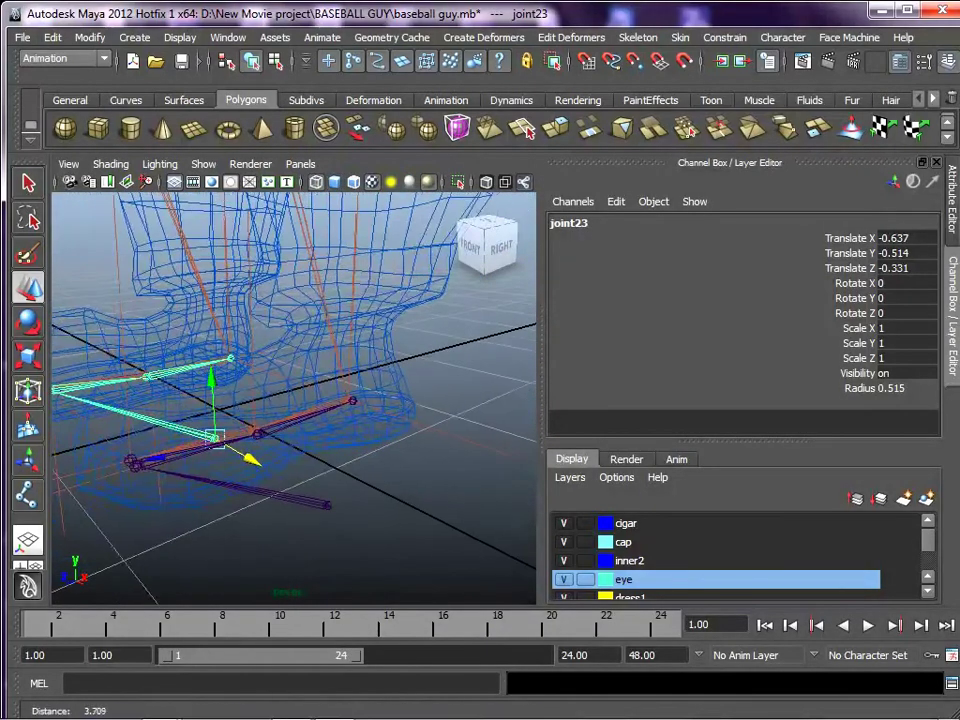
{"action": "left_click", "coordinate": [330, 350]}
{"action": "left_click_drag", "start_coordinate": [330, 350], "coordinate": [420, 370], "text": "alt"}
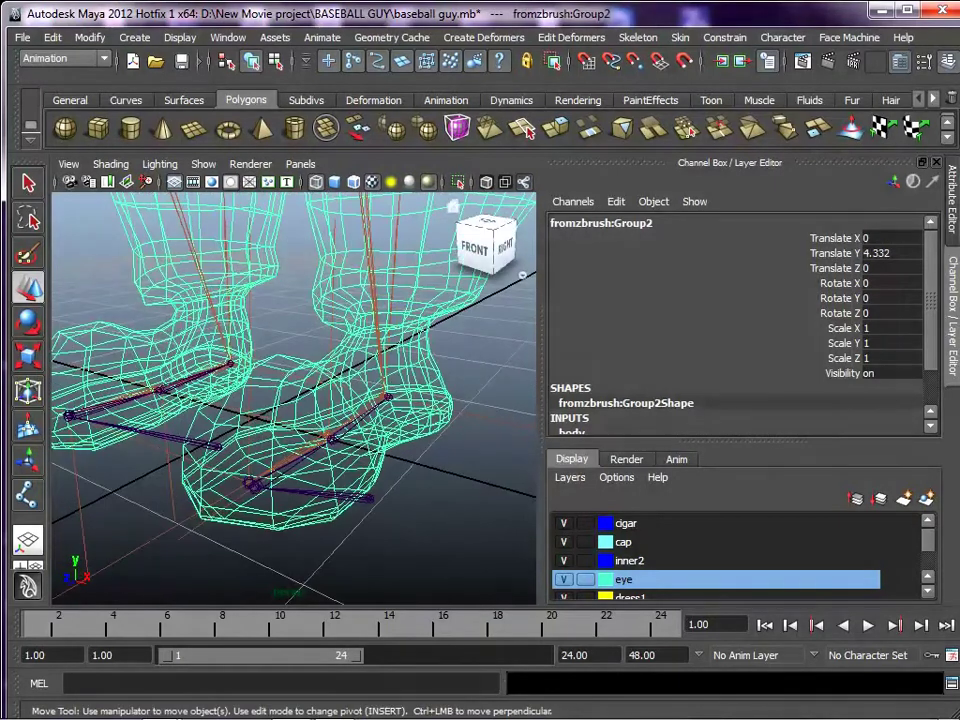
{"action": "left_click", "coordinate": [328, 436]}
{"action": "left_click_drag", "start_coordinate": [328, 436], "coordinate": [232, 424], "text": "alt"}
{"action": "left_click", "coordinate": [331, 416]}
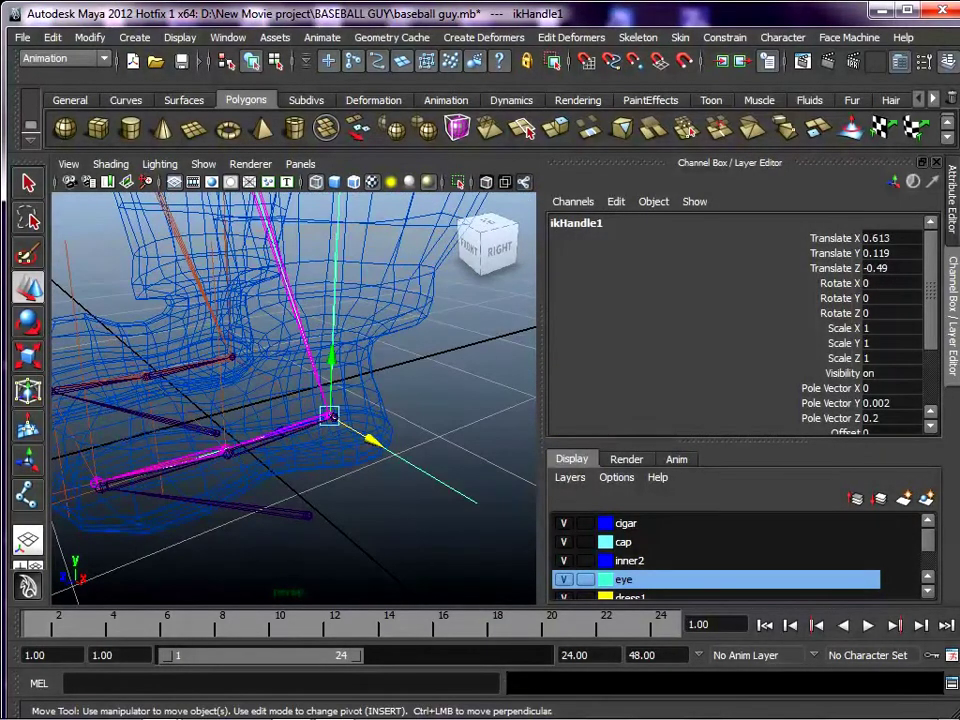
{"action": "middle_click_drag", "start_coordinate": [331, 416], "coordinate": [295, 403], "text": "alt"}
{"action": "right_click_drag", "start_coordinate": [295, 403], "coordinate": [410, 412], "text": "alt"}
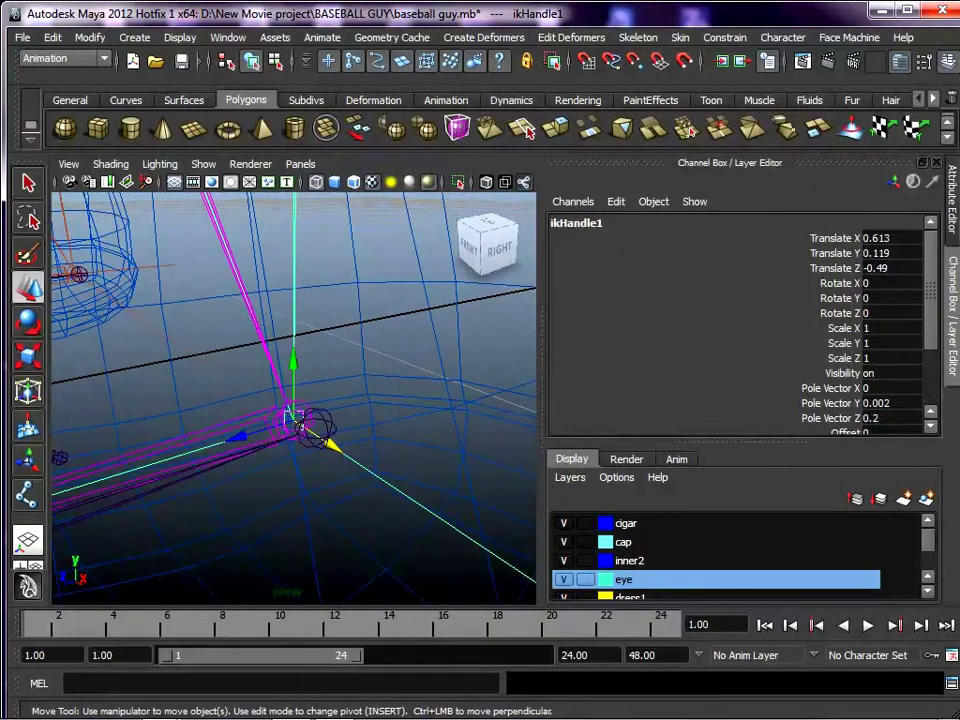
{"action": "left_click", "coordinate": [320, 430], "text": "shift"}
{"action": "key", "text": "p"}
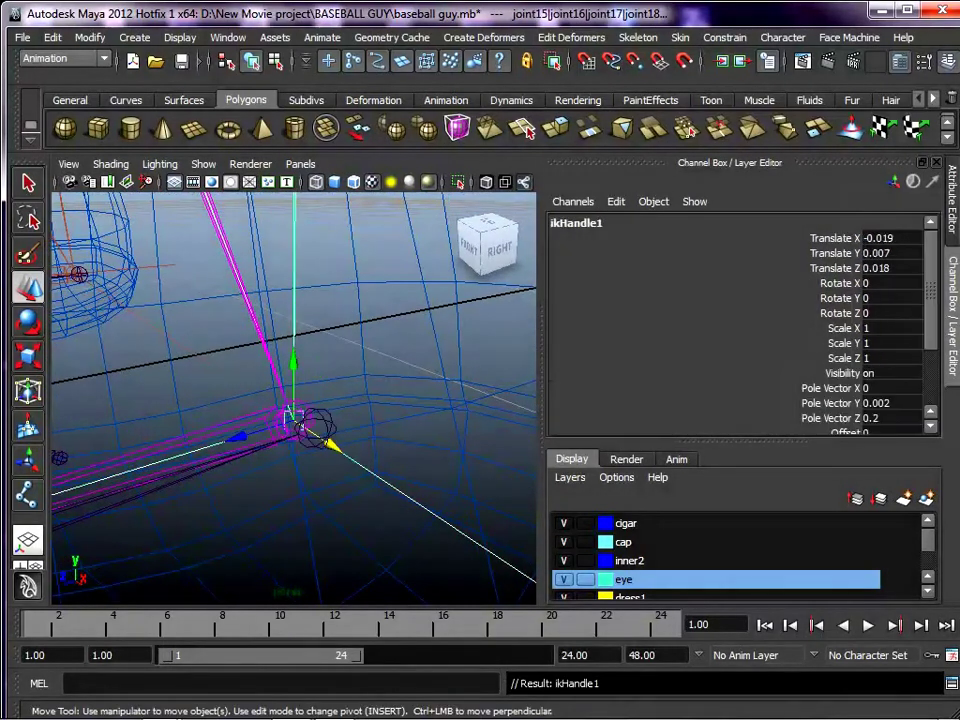
Parent ikHandle2 to the ball joint of the left reverse foot chain.
{"action": "right_click_drag", "start_coordinate": [320, 430], "coordinate": [256, 424], "text": "alt"}
{"action": "middle_click_drag", "start_coordinate": [256, 424], "coordinate": [444, 397], "text": "alt"}
{"action": "right_click_drag", "start_coordinate": [444, 397], "coordinate": [424, 397], "text": "alt"}
{"action": "left_click", "coordinate": [323, 459]}
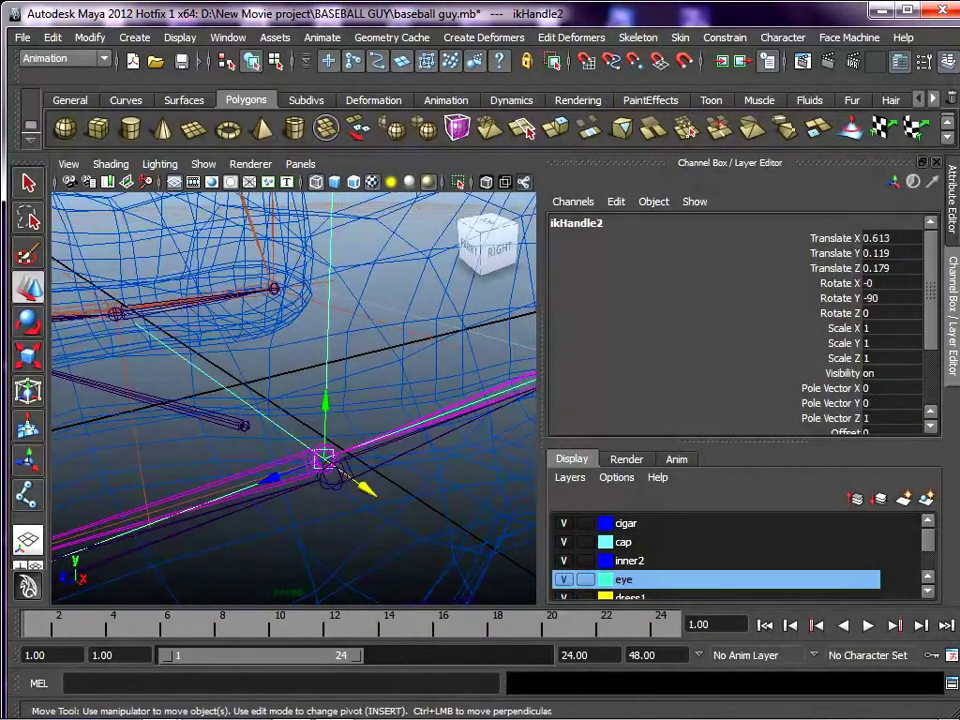
{"action": "left_click", "coordinate": [331, 470]}
{"action": "key", "text": "p"}
Parent ikHandle3 to the left reverse foot chain's toe joint, joint16.
{"action": "right_click_drag", "start_coordinate": [331, 468], "coordinate": [262, 464], "text": "alt"}
{"action": "middle_click_drag", "start_coordinate": [262, 464], "coordinate": [402, 445], "text": "alt"}
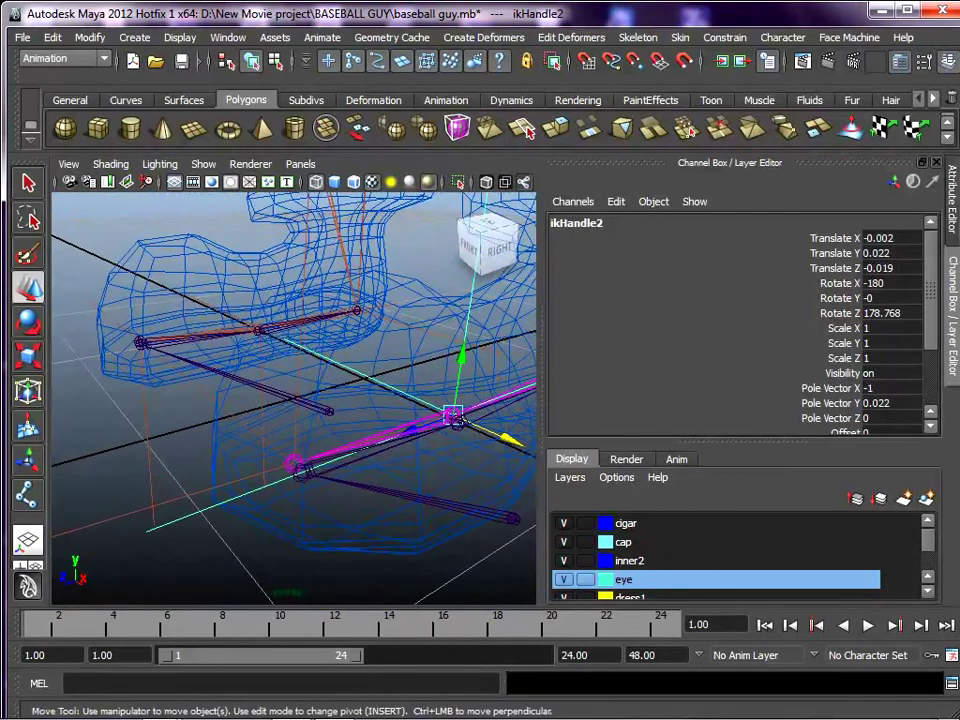
{"action": "left_click", "coordinate": [303, 474], "text": "shift"}
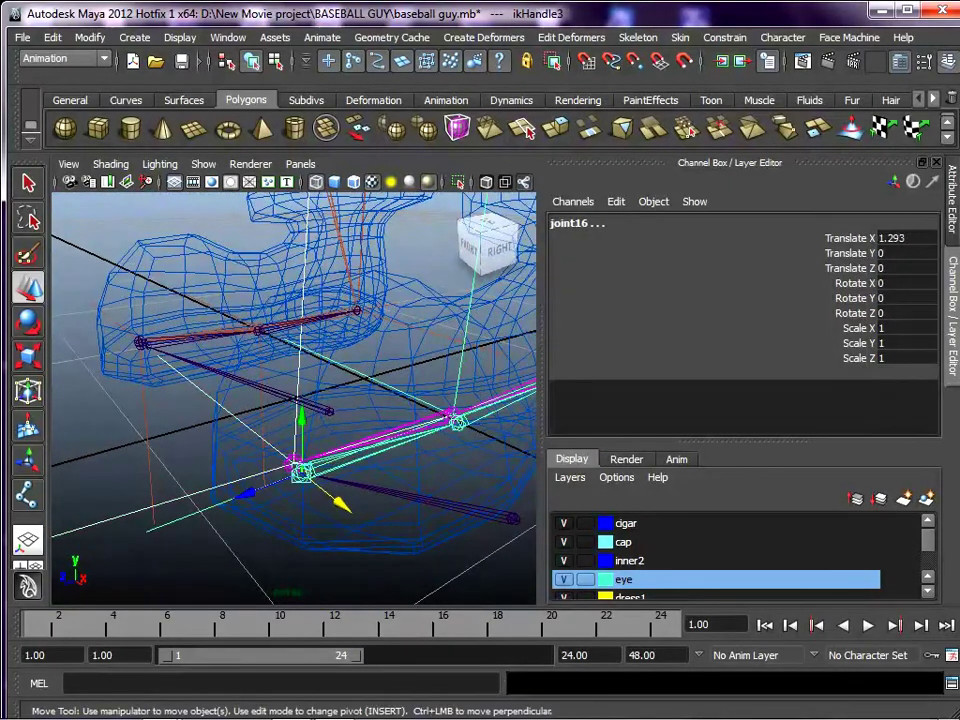
{"action": "key", "text": "p"}
Parent ikHandle6 at the right ankle to the right reverse foot chain's ankle joint, joint18.
{"action": "middle_click_drag", "start_coordinate": [303, 474], "coordinate": [302, 584], "text": "alt"}
{"action": "scroll", "coordinate": [302, 584], "scroll_direction": "up", "scroll_amount": 3}
{"action": "left_click_drag", "start_coordinate": [460, 414], "coordinate": [358, 384]}
{"action": "middle_click_drag", "start_coordinate": [358, 384], "coordinate": [310, 392], "text": "alt"}
{"action": "scroll", "coordinate": [310, 392], "scroll_direction": "up", "scroll_amount": 10}
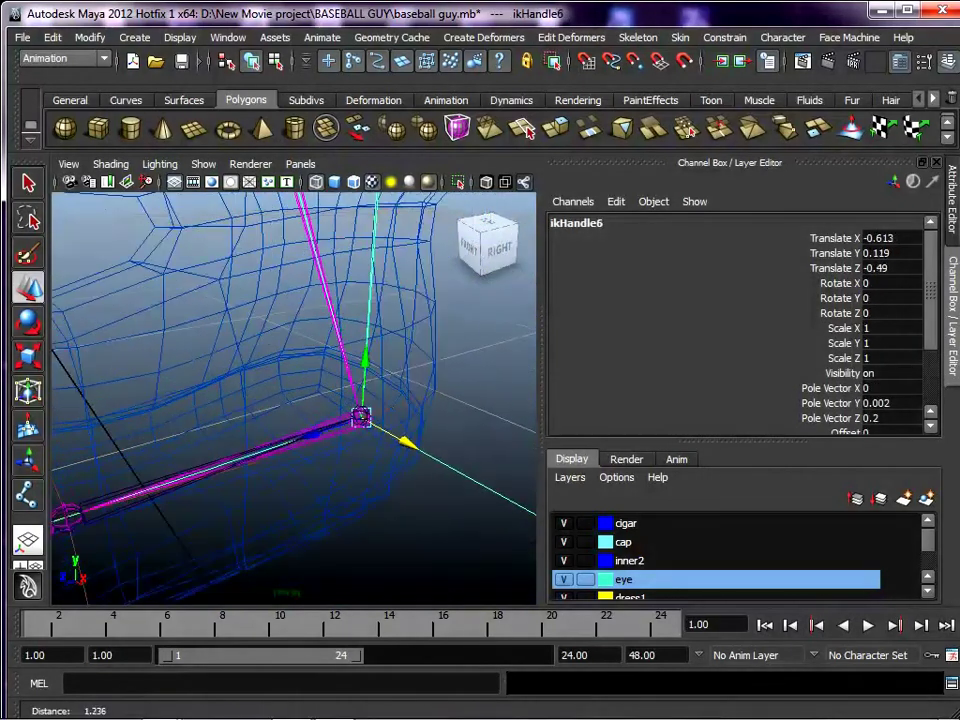
{"action": "left_click", "coordinate": [400, 462], "text": "shift"}
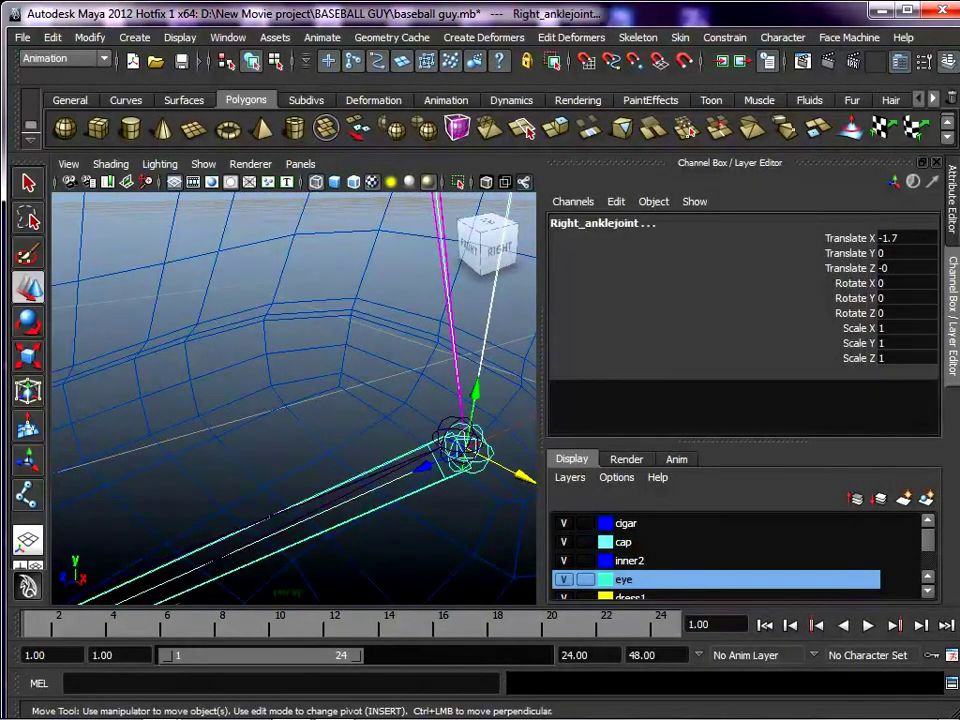
{"action": "key", "text": "ctrl+z"}
{"action": "left_click", "coordinate": [439, 431], "text": "shift"}
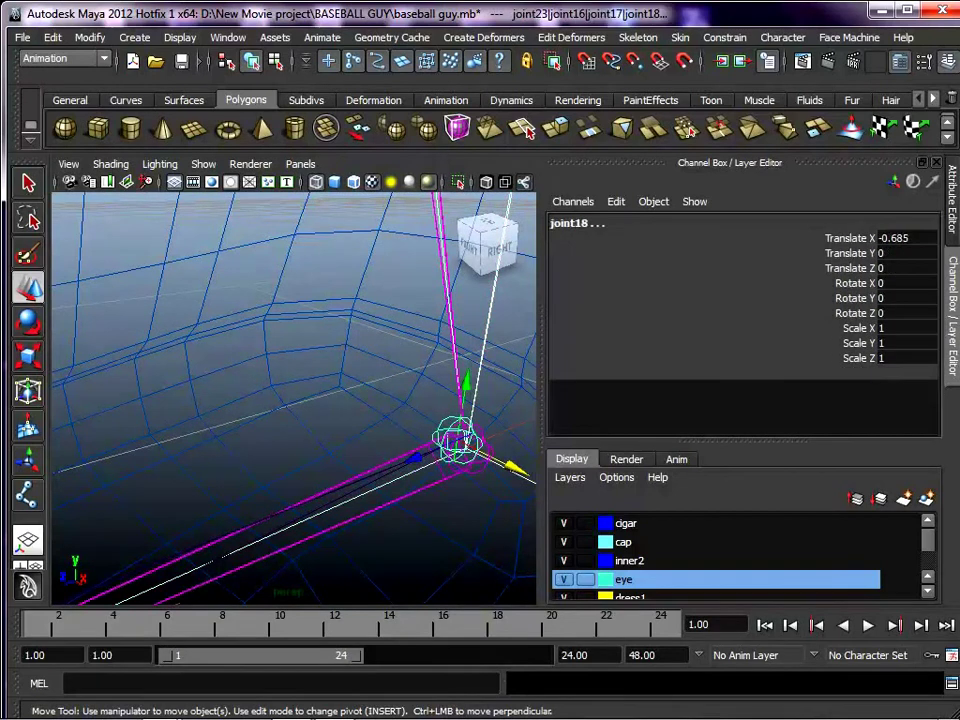
{"action": "key", "text": "p"}
{"action": "scroll", "coordinate": [293, 398], "scroll_direction": "down", "scroll_amount": 10}
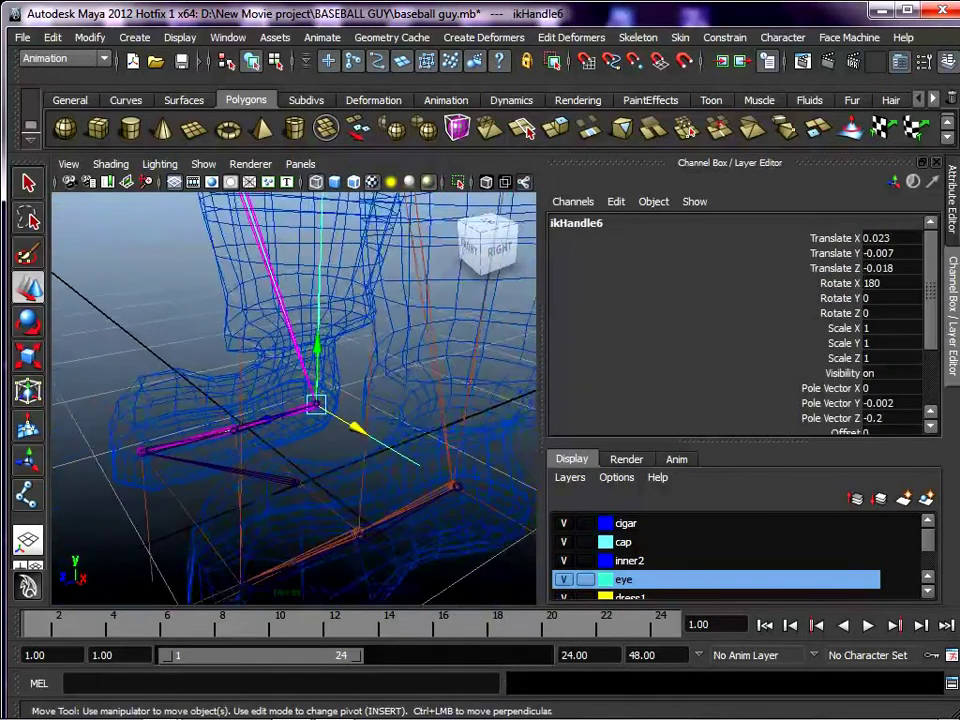
Parent ikHandle7 at the ball of the right foot to joint16 of the right reverse foot chain.
{"action": "middle_click_drag", "start_coordinate": [300, 400], "coordinate": [331, 407], "text": "alt"}
{"action": "right_click_drag", "start_coordinate": [300, 400], "coordinate": [390, 407], "text": "alt"}
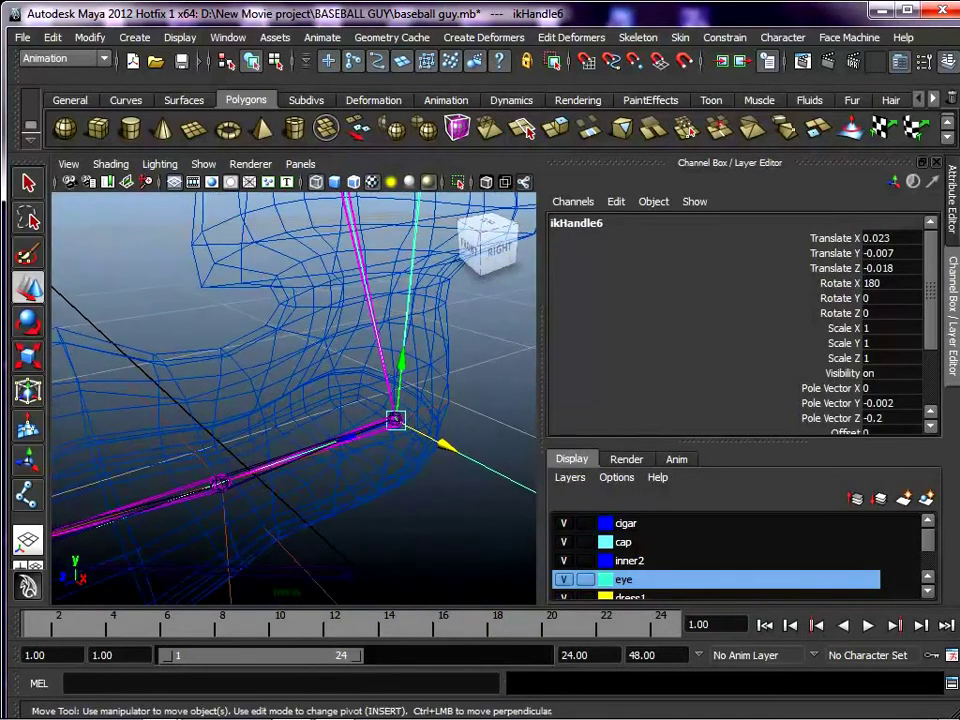
{"action": "left_click", "coordinate": [220, 483]}
{"action": "middle_click_drag", "start_coordinate": [220, 483], "coordinate": [307, 443], "text": "alt"}
{"action": "right_click_drag", "start_coordinate": [307, 443], "coordinate": [410, 448], "text": "alt"}
{"action": "middle_click_drag", "start_coordinate": [335, 515], "coordinate": [339, 298], "text": "alt"}
{"action": "middle_click_drag", "start_coordinate": [339, 298], "coordinate": [349, 401], "text": "alt"}
{"action": "right_click_drag", "start_coordinate": [349, 401], "coordinate": [450, 402], "text": "alt"}
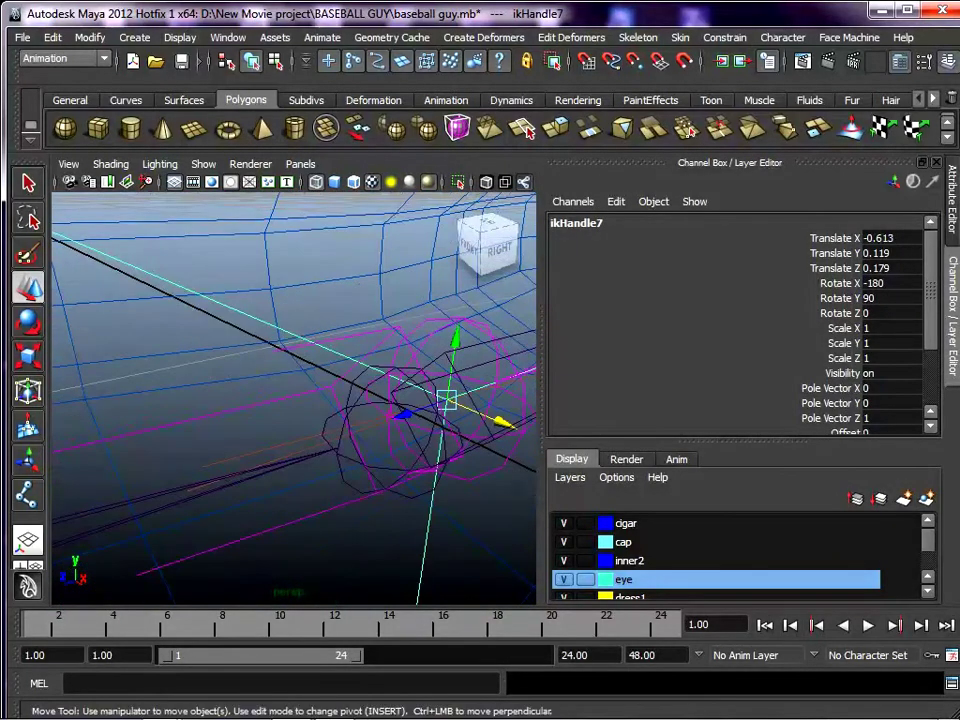
{"action": "left_click", "coordinate": [388, 434], "text": "shift"}
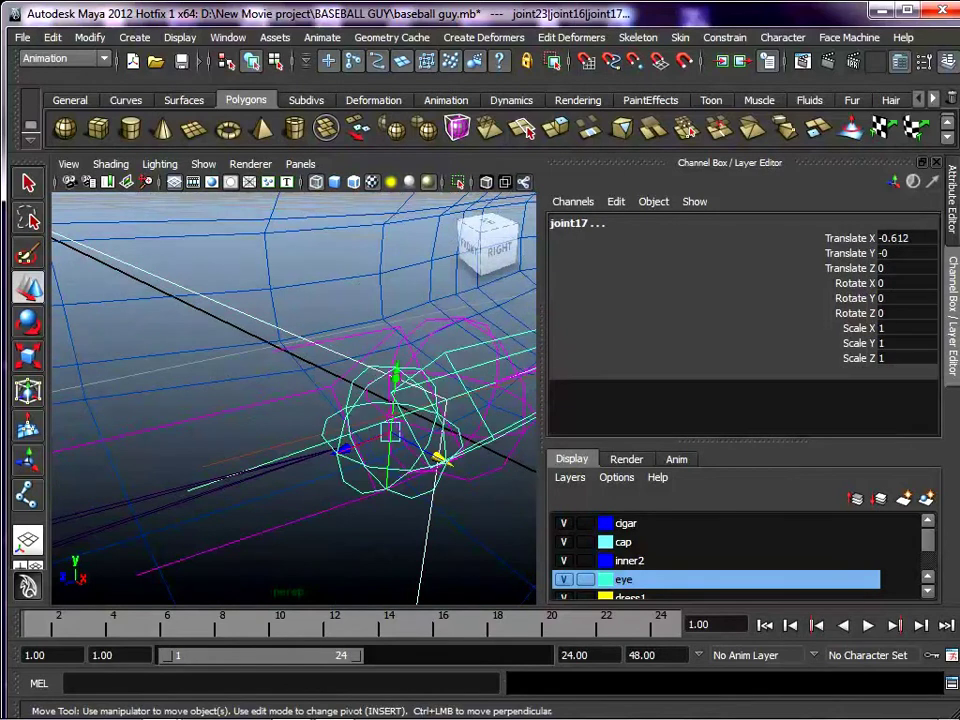
{"action": "key", "text": "ctrl+z"}
{"action": "right_click_drag", "start_coordinate": [400, 425], "coordinate": [275, 436], "text": "alt"}
{"action": "left_click", "coordinate": [392, 436], "text": "shift"}
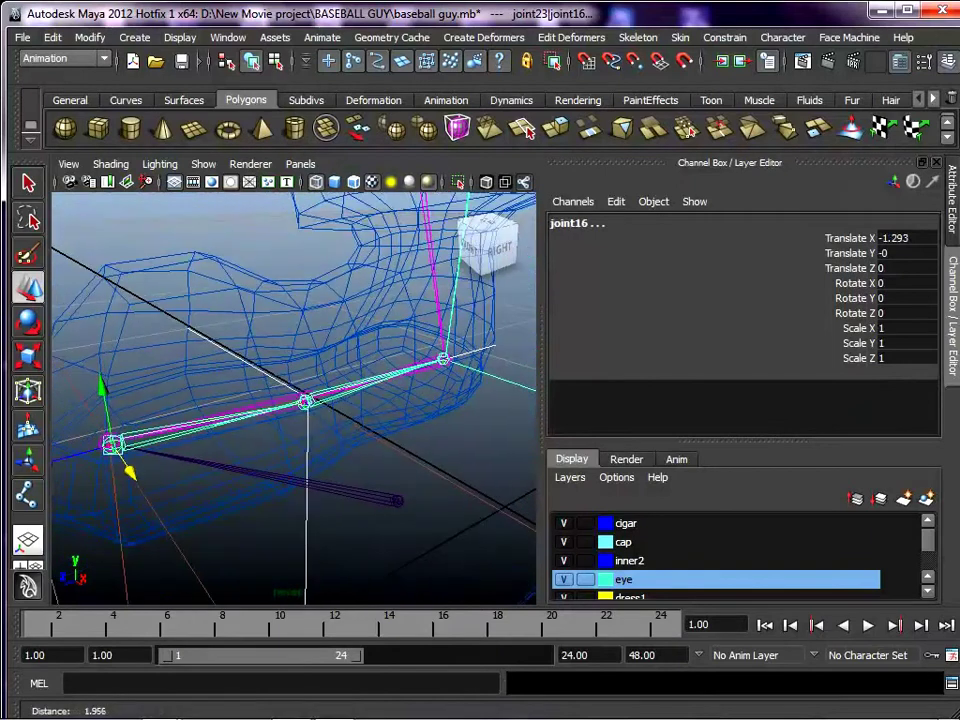
{"action": "key", "text": "p"}
Parent ikHandle8 at the right toe to the toe-end joint16 of the right reverse foot chain.
{"action": "middle_click_drag", "start_coordinate": [300, 400], "coordinate": [416, 380], "text": "alt"}
{"action": "right_click_drag", "start_coordinate": [416, 380], "coordinate": [524, 380], "text": "alt"}
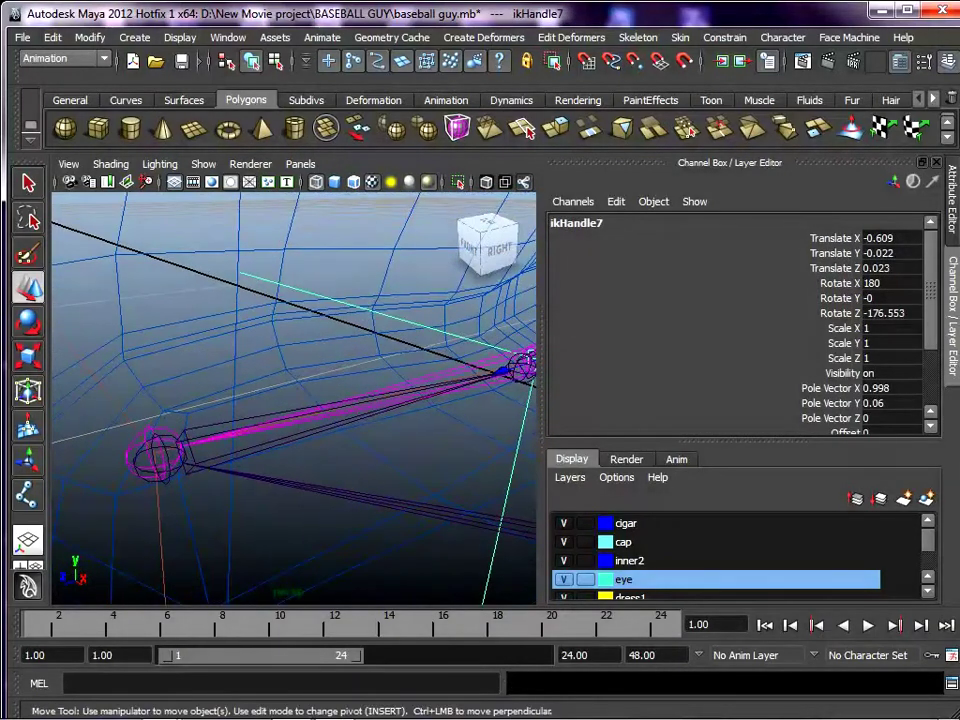
{"action": "left_click", "coordinate": [350, 445]}
{"action": "left_click", "coordinate": [157, 455]}
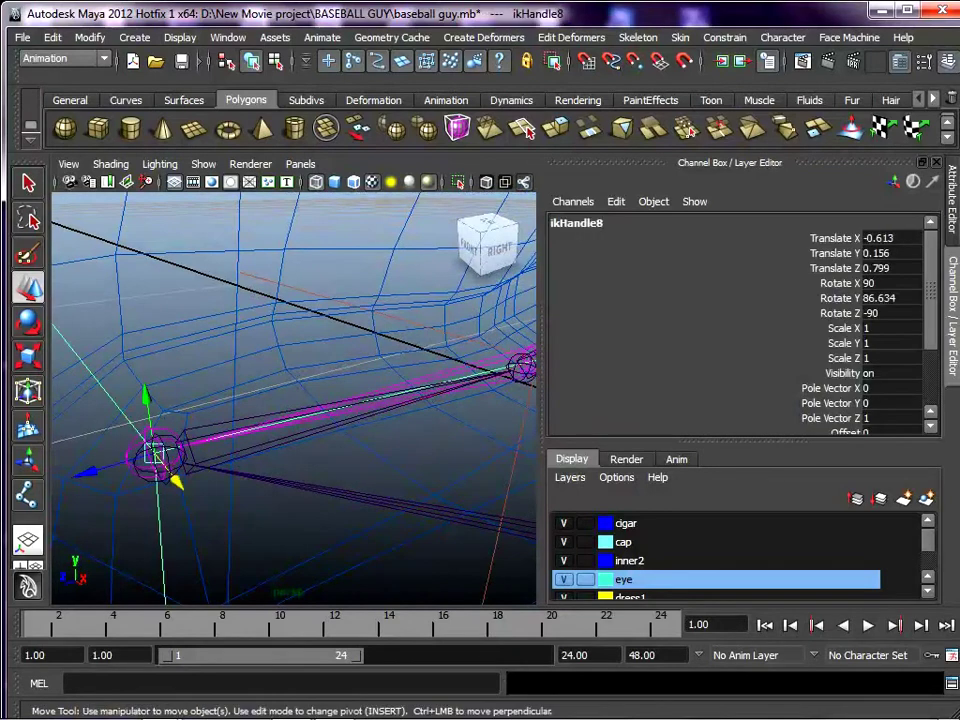
{"action": "middle_click_drag", "start_coordinate": [170, 455], "coordinate": [254, 438], "text": "alt"}
{"action": "right_click_drag", "start_coordinate": [254, 438], "coordinate": [345, 438], "text": "alt"}
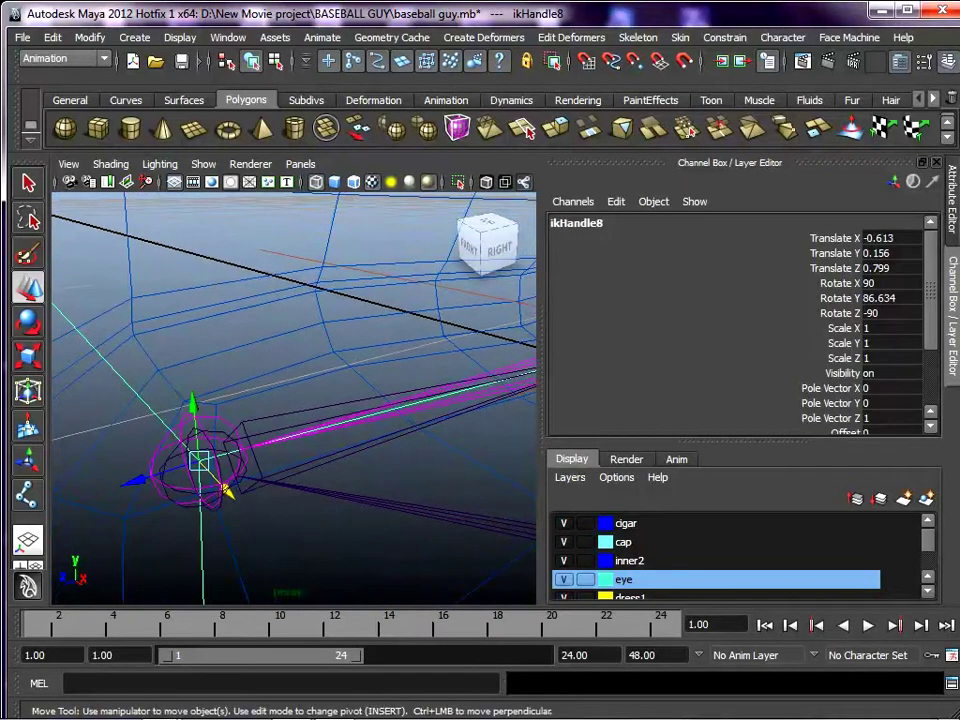
{"action": "left_click", "coordinate": [243, 468], "text": "shift"}
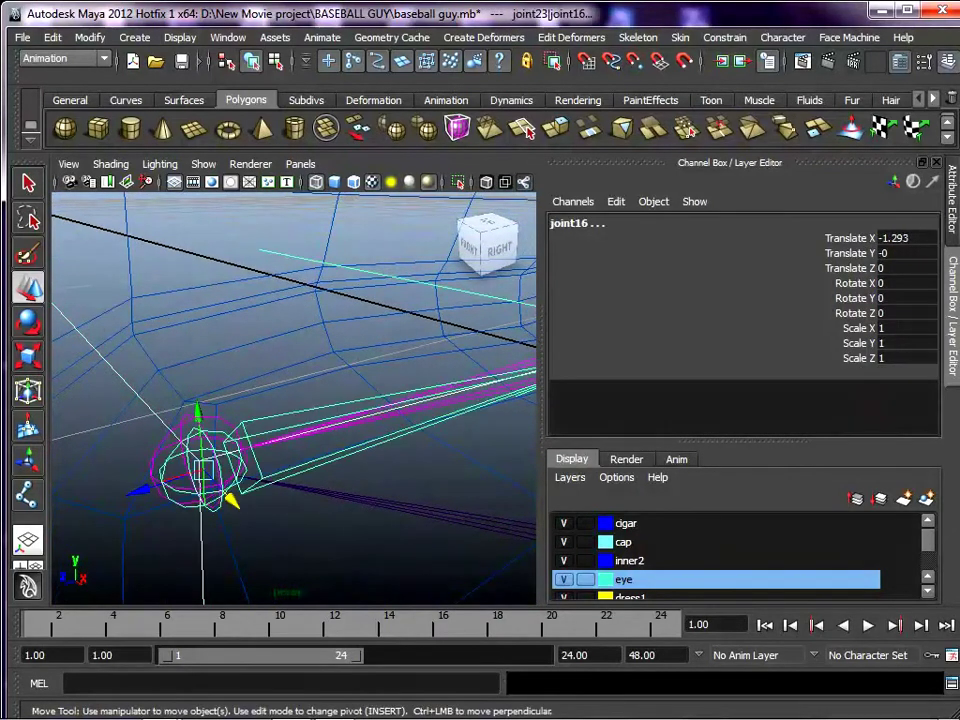
{"action": "key", "text": "p"}
Move the two eyebrow meshes up onto the face at Translate Y 4.323 and clear the selection.
{"action": "right_click_drag", "start_coordinate": [290, 445], "coordinate": [155, 445], "text": "alt"}
{"action": "middle_click_drag", "start_coordinate": [155, 445], "coordinate": [158, 560], "text": "alt"}
{"action": "left_click_drag", "start_coordinate": [158, 560], "coordinate": [322, 590], "text": "alt"}
{"action": "scroll", "coordinate": [322, 590], "scroll_direction": "up", "scroll_amount": 3}
{"action": "middle_click_drag", "start_coordinate": [400, 400], "coordinate": [247, 443], "text": "alt"}
{"action": "right_click_drag", "start_coordinate": [247, 443], "coordinate": [368, 440], "text": "alt"}
{"action": "left_click", "coordinate": [376, 340]}
{"action": "left_click", "coordinate": [214, 325], "text": "shift"}
{"action": "right_click_drag", "start_coordinate": [222, 338], "coordinate": [122, 336], "text": "alt"}
{"action": "middle_click_drag", "start_coordinate": [165, 338], "coordinate": [151, 502], "text": "alt"}
{"action": "left_click_drag", "start_coordinate": [258, 505], "coordinate": [251, 212]}
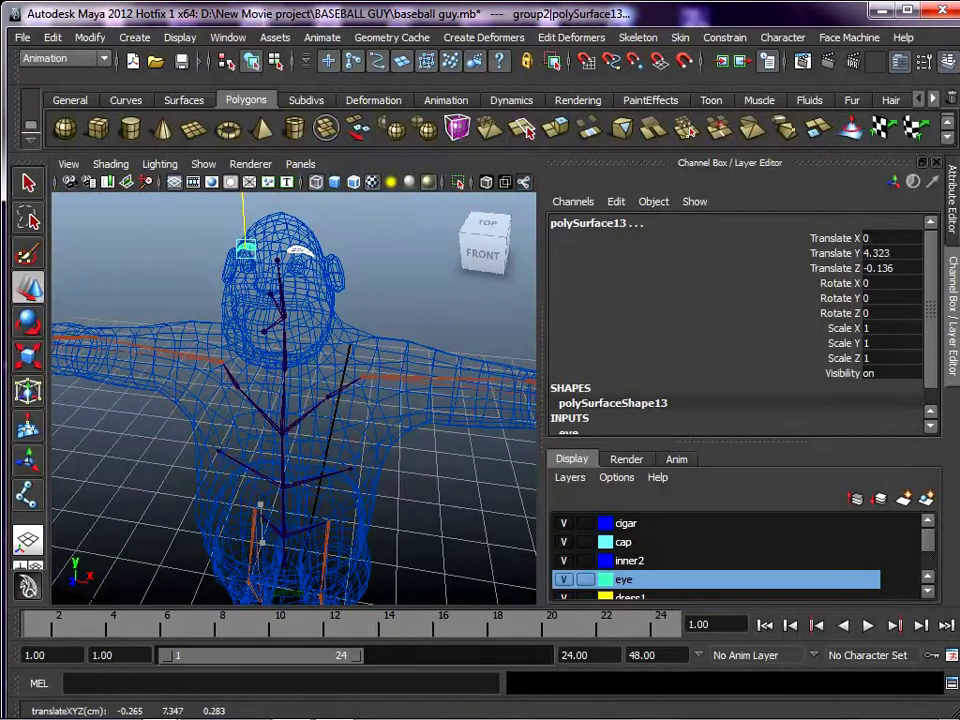
{"action": "left_click", "coordinate": [420, 246]}
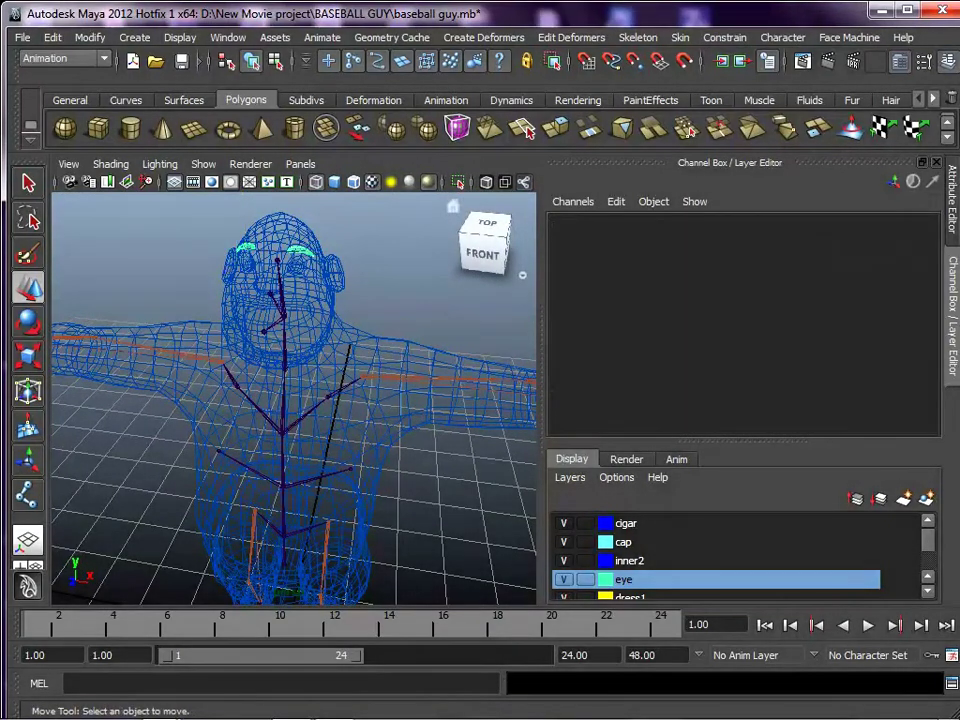
Display the character shaded with textures and adjust the position of both eyebrows on the forehead.
{"action": "key", "text": "5"}
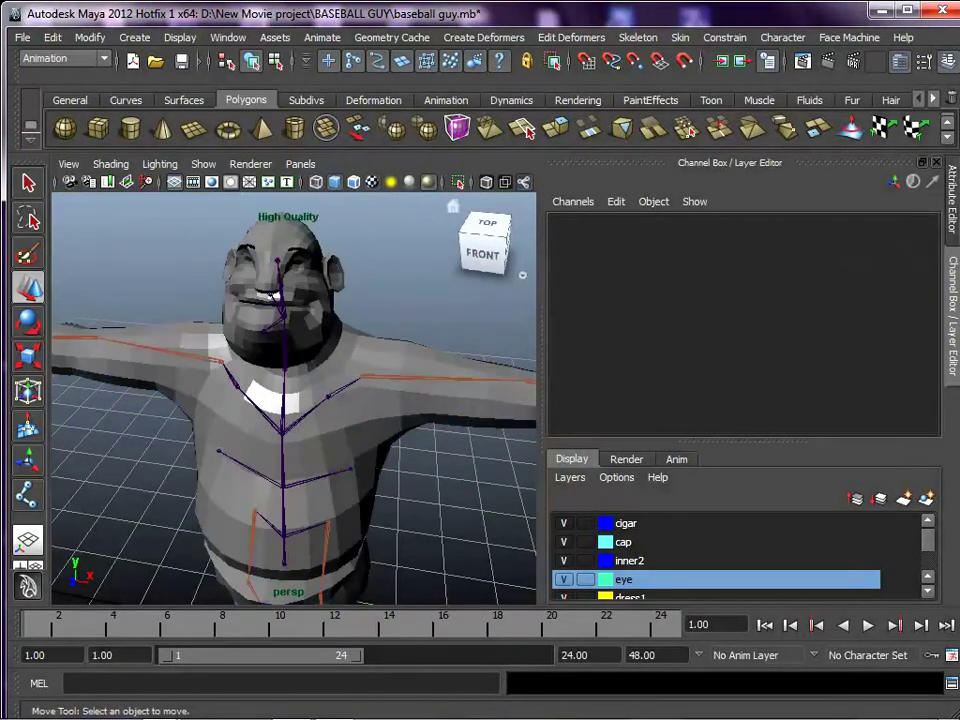
{"action": "key", "text": "6"}
{"action": "mouse_move", "coordinate": [290, 390]}
{"action": "left_mouse_down", "text": "alt"}
{"action": "mouse_move", "coordinate": [395, 390]}
{"action": "mouse_move", "coordinate": [290, 390]}
{"action": "left_mouse_up", "text": "alt"}
{"action": "right_click_drag", "start_coordinate": [290, 390], "coordinate": [390, 390], "text": "alt"}
{"action": "middle_click_drag", "start_coordinate": [390, 390], "coordinate": [245, 560], "text": "alt"}
{"action": "right_click_drag", "start_coordinate": [245, 480], "coordinate": [355, 480], "text": "alt"}
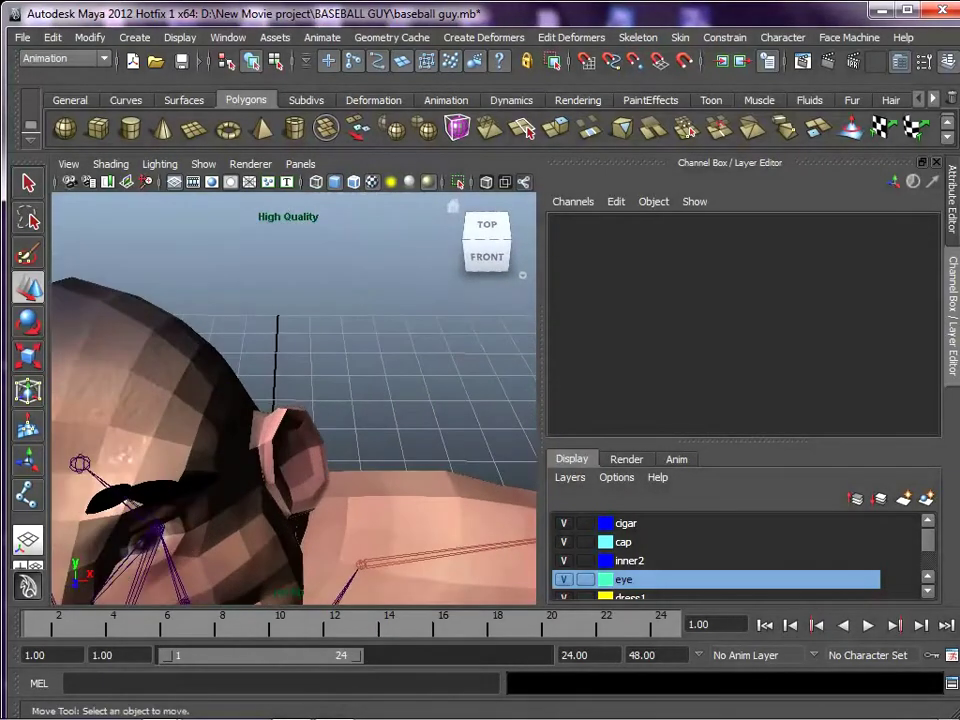
{"action": "middle_click_drag", "start_coordinate": [290, 460], "coordinate": [393, 355], "text": "alt"}
{"action": "left_click", "coordinate": [306, 342]}
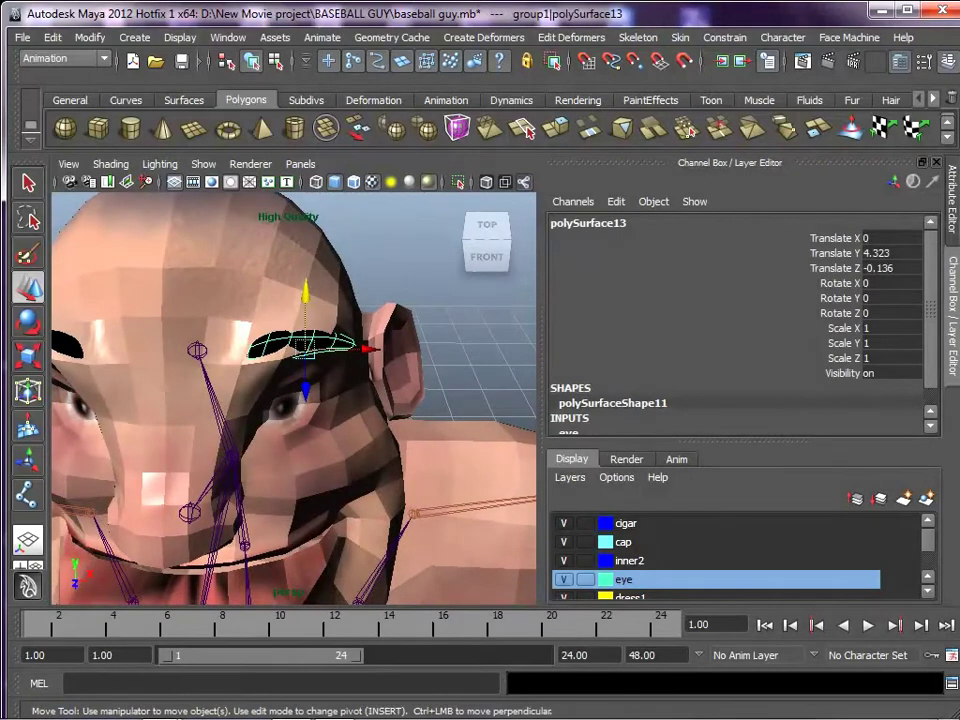
{"action": "left_click_drag", "start_coordinate": [306, 390], "coordinate": [396, 402]}
{"action": "left_click", "coordinate": [190, 342]}
{"action": "left_click_drag", "start_coordinate": [178, 392], "coordinate": [174, 402]}
{"action": "right_click_drag", "start_coordinate": [174, 402], "coordinate": [62, 402], "text": "alt"}
{"action": "left_click", "coordinate": [410, 310]}
Test the leg IK by moving the ROOT joint up and down, and undo the move.
{"action": "left_click_drag", "start_coordinate": [410, 330], "coordinate": [420, 260], "text": "alt"}
{"action": "right_click_drag", "start_coordinate": [420, 260], "coordinate": [370, 260], "text": "alt"}
{"action": "middle_click_drag", "start_coordinate": [370, 330], "coordinate": [420, 245], "text": "alt"}
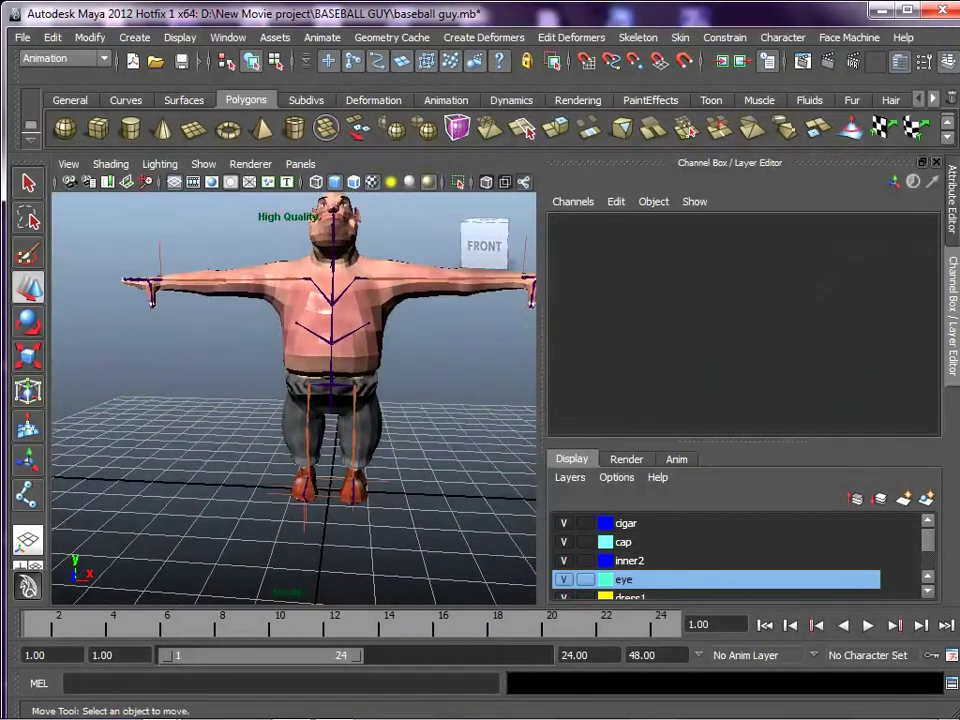
{"action": "left_click_drag", "start_coordinate": [400, 330], "coordinate": [330, 330], "text": "alt"}
{"action": "right_click_drag", "start_coordinate": [330, 330], "coordinate": [410, 330], "text": "alt"}
{"action": "left_click", "coordinate": [302, 418]}
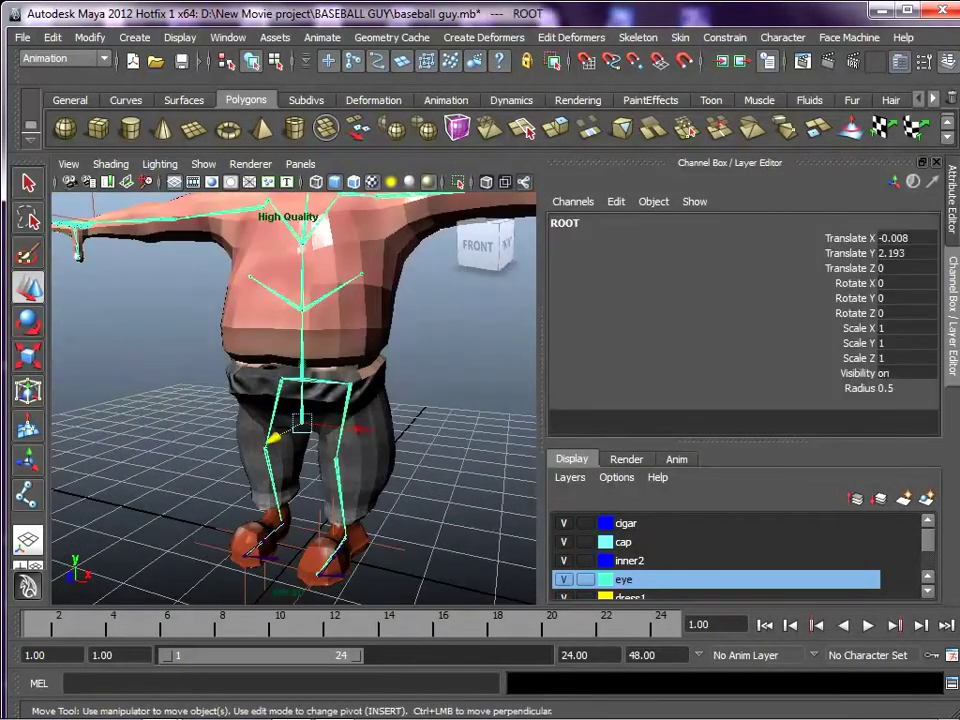
{"action": "left_click_drag", "start_coordinate": [302, 366], "coordinate": [302, 337]}
{"action": "left_click_drag", "start_coordinate": [301, 394], "coordinate": [301, 467]}
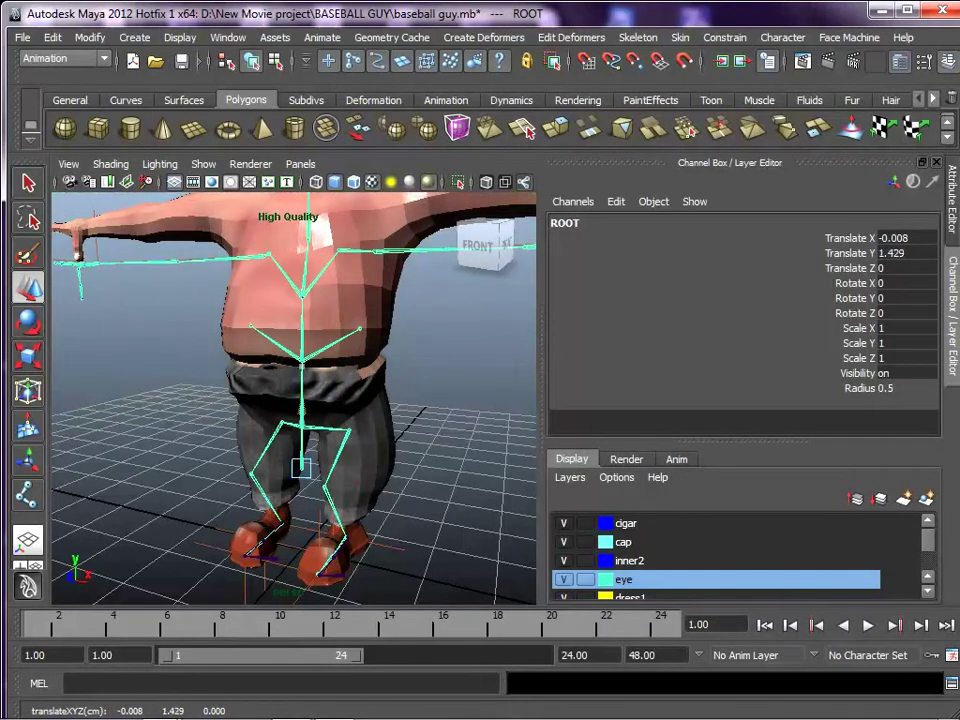
{"action": "key", "text": "ctrl+z"}
Examine the rigged character from several sides, covering the head, torso, outstretched hand and feet.
{"action": "middle_click_drag", "start_coordinate": [467, 204], "coordinate": [420, 343], "text": "alt"}
{"action": "left_click_drag", "start_coordinate": [420, 343], "coordinate": [515, 348], "text": "alt"}
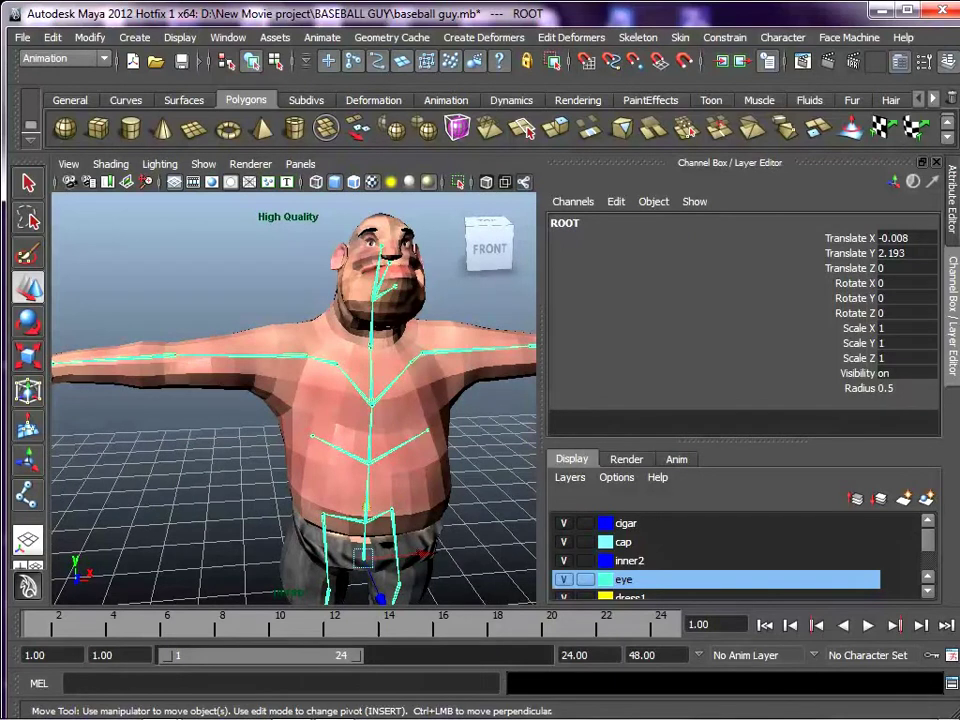
{"action": "middle_click_drag", "start_coordinate": [333, 457], "coordinate": [214, 452], "text": "alt"}
{"action": "left_click_drag", "start_coordinate": [214, 452], "coordinate": [171, 454], "text": "alt"}
{"action": "middle_click_drag", "start_coordinate": [171, 454], "coordinate": [62, 421], "text": "alt"}
{"action": "left_click_drag", "start_coordinate": [62, 421], "coordinate": [64, 478], "text": "alt"}
{"action": "middle_click_drag", "start_coordinate": [64, 478], "coordinate": [58, 470], "text": "alt"}
{"action": "right_click_drag", "start_coordinate": [58, 470], "coordinate": [110, 465], "text": "alt"}
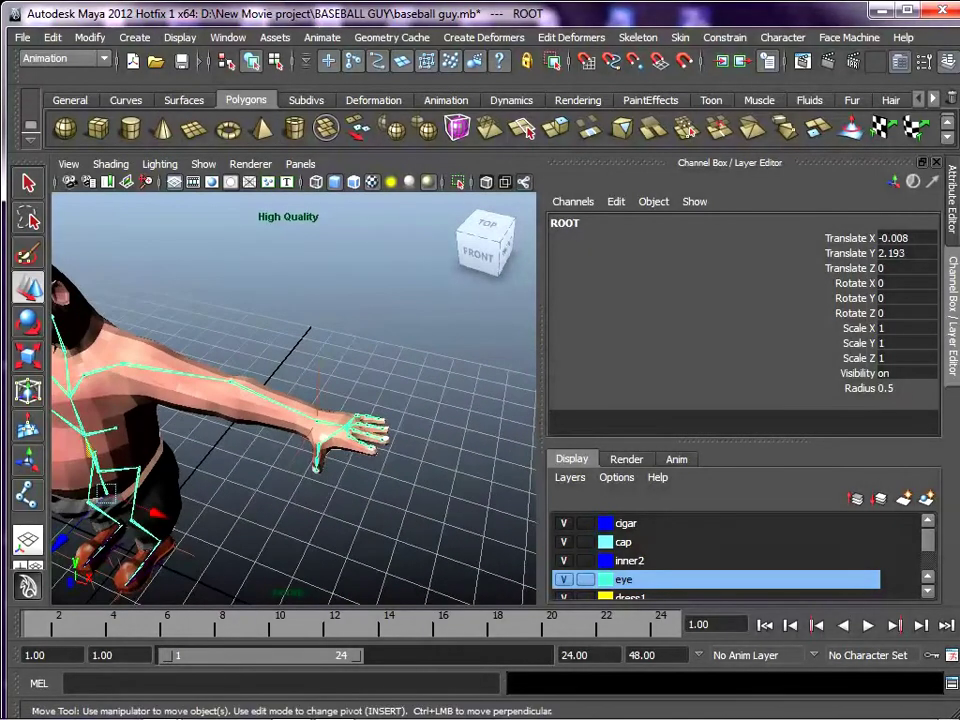
{"action": "middle_click_drag", "start_coordinate": [110, 465], "coordinate": [248, 452], "text": "alt"}
{"action": "left_click_drag", "start_coordinate": [248, 452], "coordinate": [304, 358], "text": "alt"}
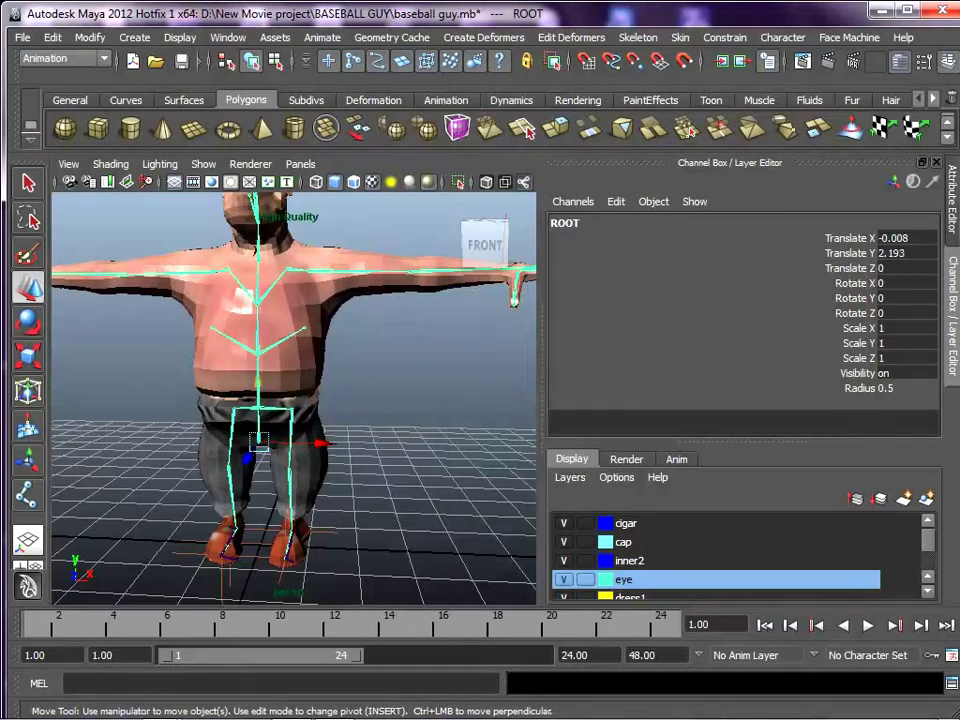
{"action": "middle_click_drag", "start_coordinate": [259, 400], "coordinate": [343, 371], "text": "alt"}
{"action": "left_click_drag", "start_coordinate": [343, 371], "coordinate": [270, 402], "text": "alt"}
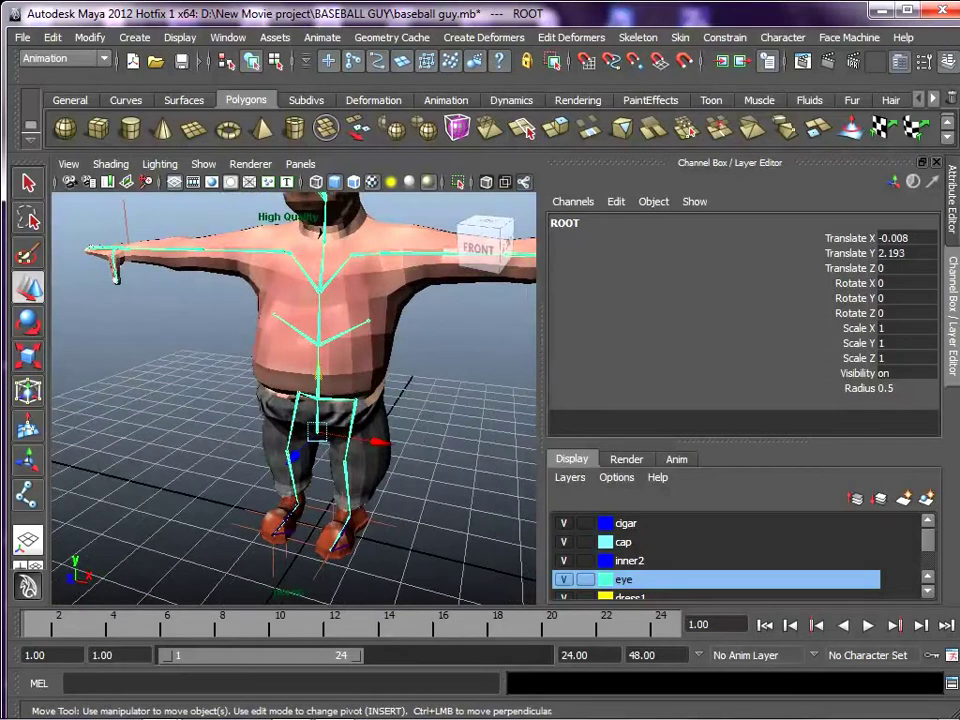
{"action": "middle_click_drag", "start_coordinate": [270, 402], "coordinate": [214, 418], "text": "alt"}
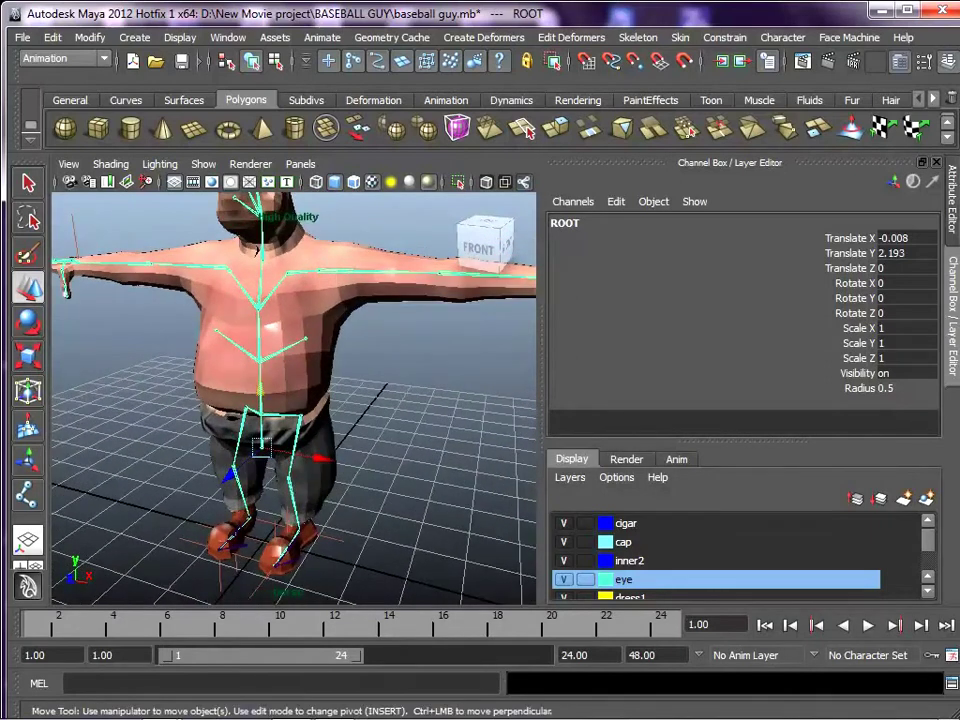
Create a NURBS circle on the ground around the character's feet.
{"action": "left_click", "coordinate": [134, 37]}
{"action": "mouse_move", "coordinate": [176, 64]}
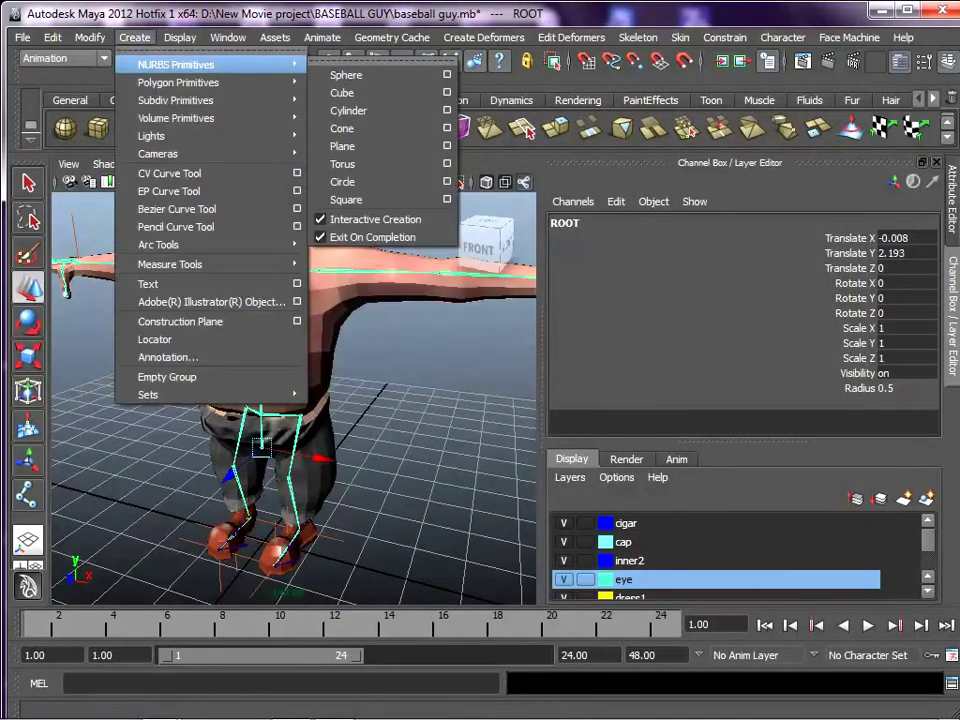
{"action": "left_click", "coordinate": [343, 182]}
{"action": "key", "text": "space"}
{"action": "left_click_drag", "start_coordinate": [339, 324], "coordinate": [339, 282]}
{"action": "middle_click_drag", "start_coordinate": [290, 385], "coordinate": [468, 394], "text": "alt"}
{"action": "scroll", "coordinate": [294, 398], "scroll_direction": "down", "scroll_amount": 7}
{"action": "left_click_drag", "start_coordinate": [263, 417], "coordinate": [356, 398]}
{"action": "key", "text": "space"}
{"action": "scroll", "coordinate": [294, 398], "scroll_direction": "down", "scroll_amount": 2}
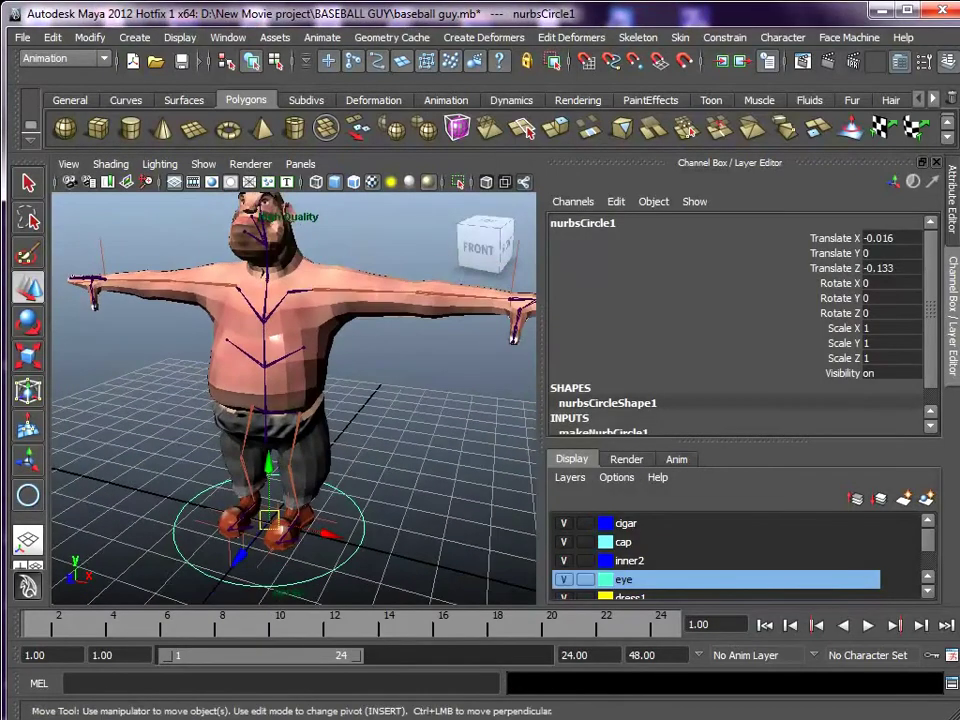
Scale the ground circle up uniformly to 1.24.
{"action": "left_click_drag", "start_coordinate": [268, 464], "coordinate": [304, 446]}
{"action": "key", "text": "r"}
{"action": "left_click_drag", "start_coordinate": [277, 521], "coordinate": [302, 521]}
Duplicate the ground circle, raise the copy to the waist at Translate Y 3.304, and scale it to 0.958.
{"action": "key", "text": "ctrl+d"}
{"action": "key", "text": "w"}
{"action": "left_click_drag", "start_coordinate": [277, 465], "coordinate": [277, 324]}
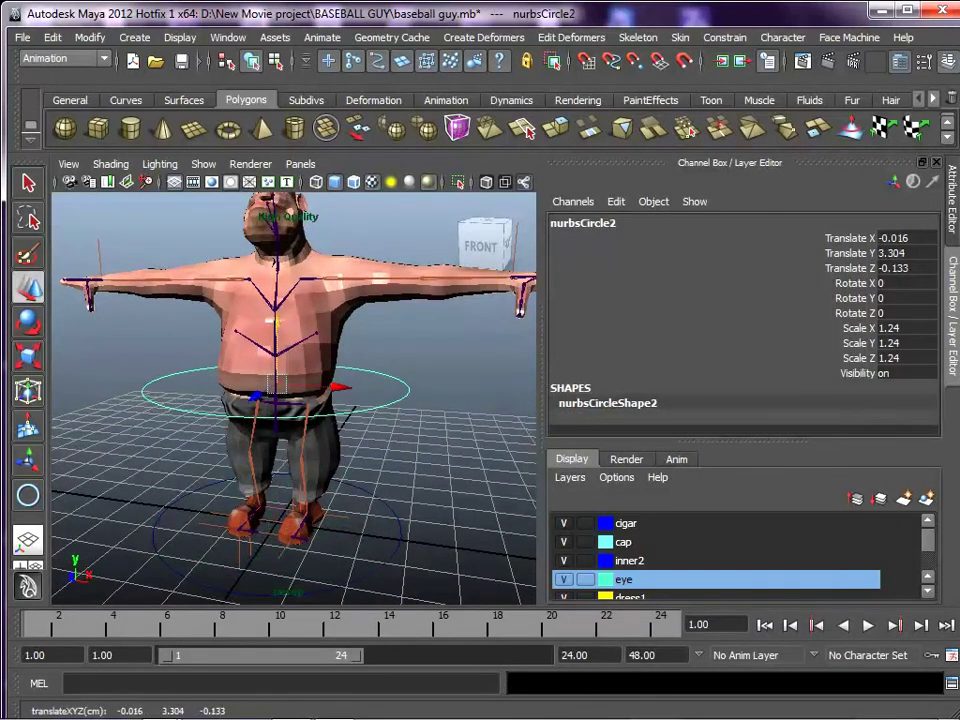
{"action": "key", "text": "r"}
{"action": "left_click_drag", "start_coordinate": [276, 385], "coordinate": [252, 385]}
Duplicate the waist circle and raise the copy around the belly to Translate Y 4.231.
{"action": "key", "text": "ctrl+d"}
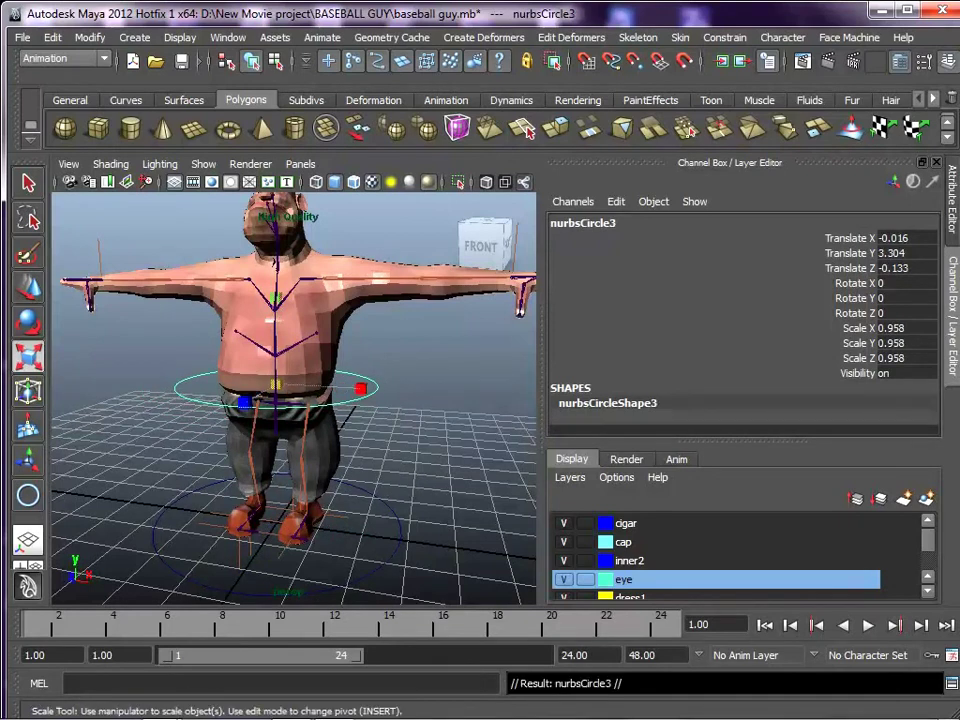
{"action": "key", "text": "w"}
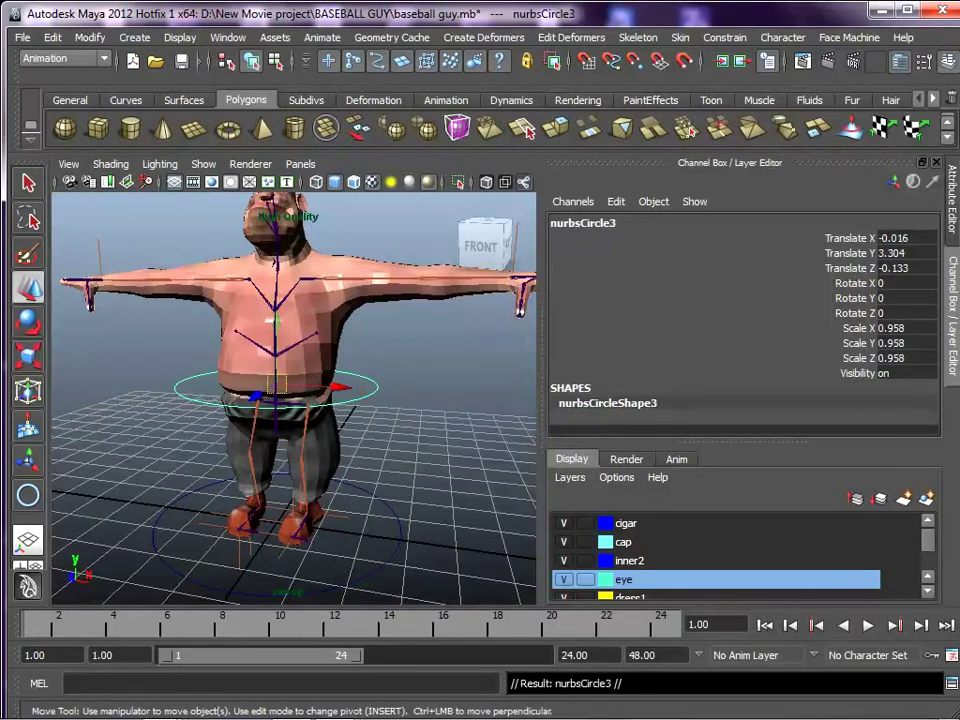
{"action": "left_click_drag", "start_coordinate": [277, 320], "coordinate": [277, 278]}
Duplicate the belly circle, raise the copy around the neck, and scale it to 0.419.
{"action": "key", "text": "ctrl+d"}
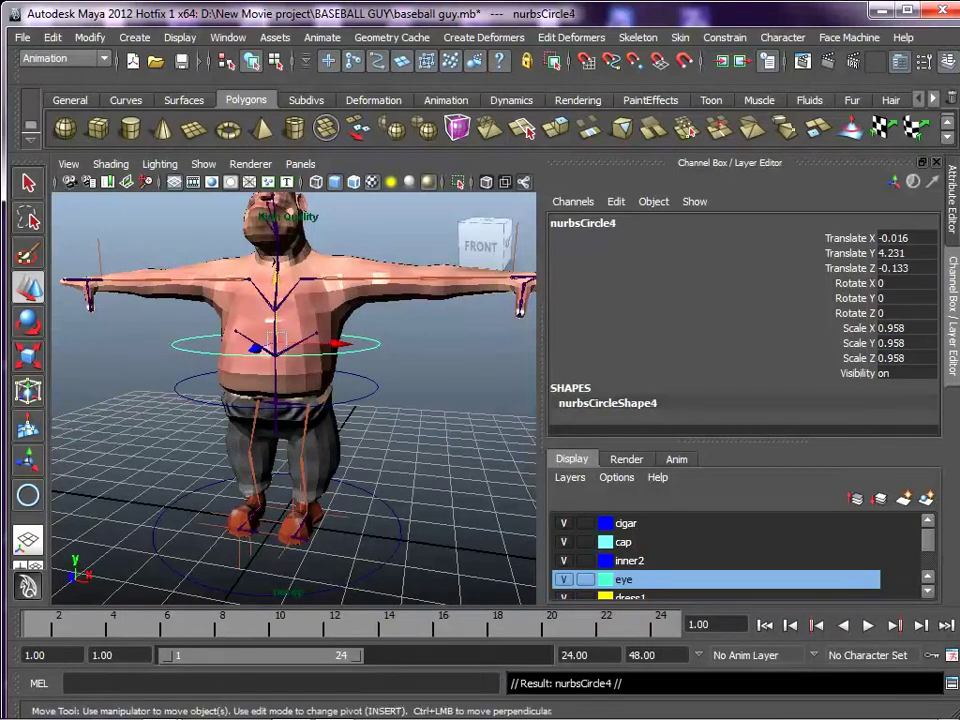
{"action": "left_click_drag", "start_coordinate": [277, 278], "coordinate": [277, 201]}
{"action": "key", "text": "r"}
{"action": "left_click_drag", "start_coordinate": [277, 270], "coordinate": [230, 270]}
{"action": "key", "text": "w"}
{"action": "left_click", "coordinate": [274, 264]}
{"action": "key", "text": "ctrl+z"}
{"action": "left_click_drag", "start_coordinate": [275, 262], "coordinate": [275, 239]}
{"action": "middle_click_drag", "start_coordinate": [450, 258], "coordinate": [366, 299], "text": "alt"}
Duplicate the neck circle and move the copy near the left wrist at Translate X 4.36, Y 5.569.
{"action": "key", "text": "ctrl+d"}
{"action": "left_click_drag", "start_coordinate": [254, 288], "coordinate": [472, 288]}
{"action": "left_click_drag", "start_coordinate": [411, 222], "coordinate": [409, 254]}
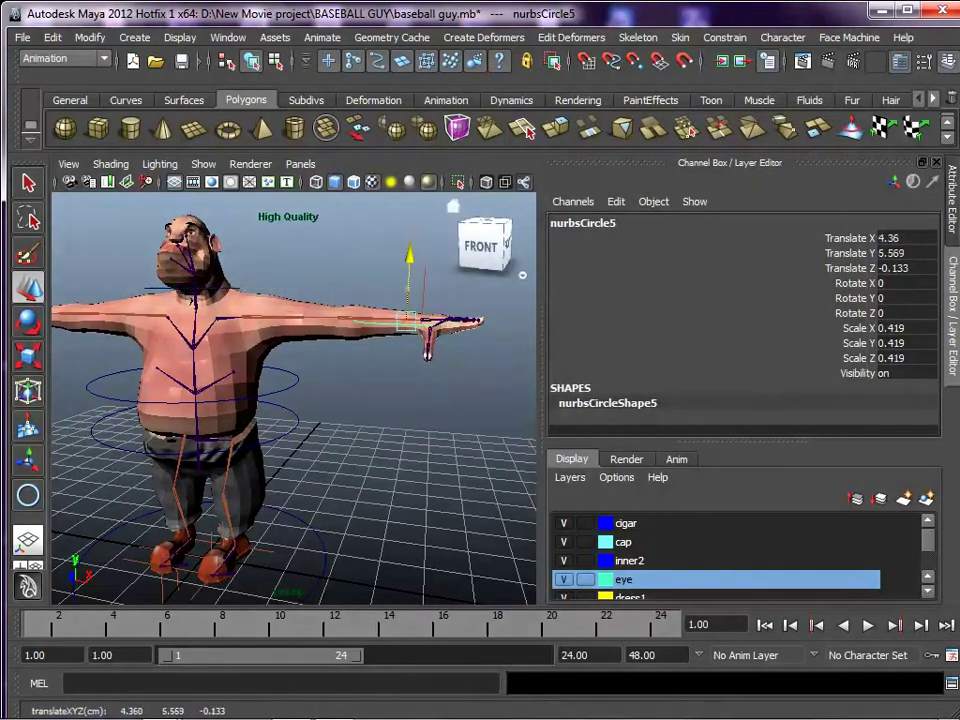
Rotate the left wrist circle upright, setting its Rotate Z to 90.
{"action": "key", "text": "e"}
{"action": "middle_click_drag", "start_coordinate": [456, 254], "coordinate": [355, 292], "text": "alt"}
{"action": "left_click_drag", "start_coordinate": [357, 291], "coordinate": [377, 406]}
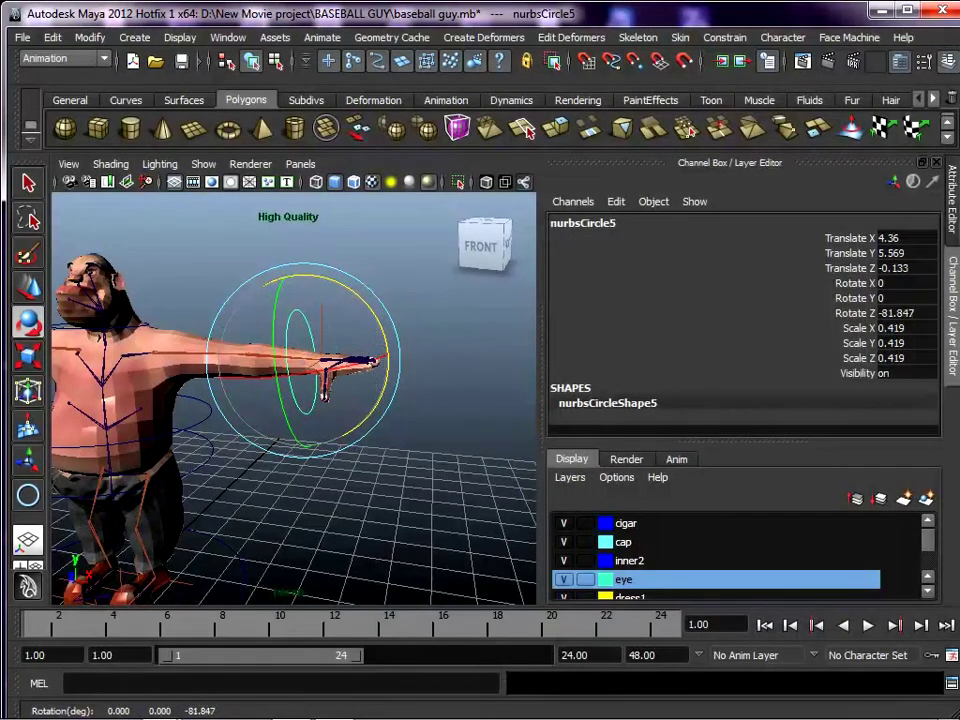
{"action": "left_click", "coordinate": [906, 313]}
{"action": "key", "text": "Return"}
{"action": "left_click", "coordinate": [440, 320]}
{"action": "left_click", "coordinate": [314, 338]}
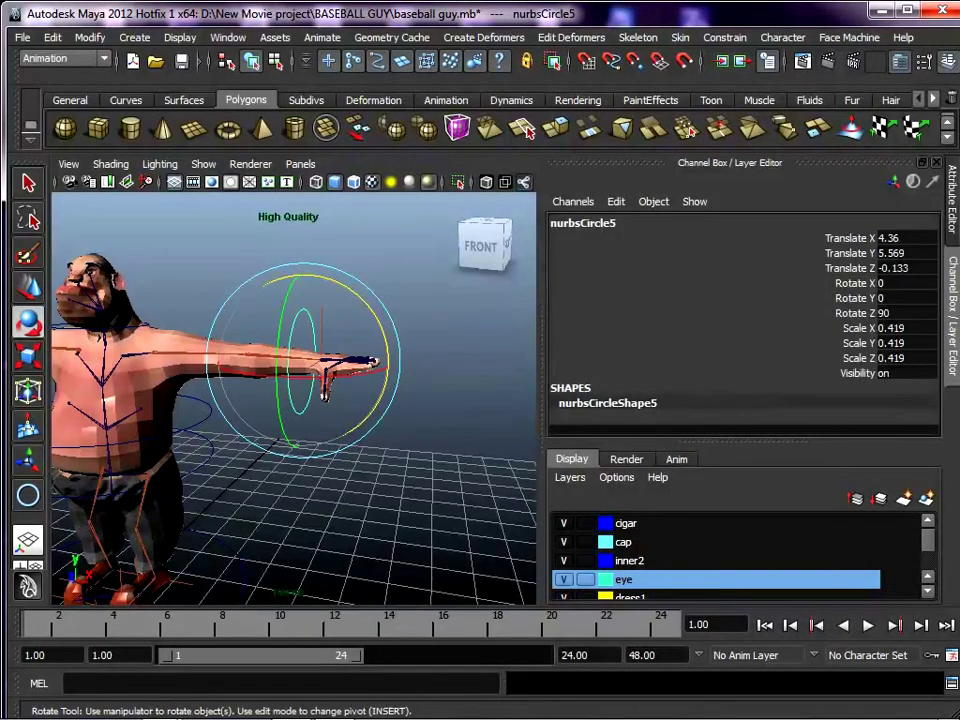
Scale the left wrist circle to 0.197 and fit it around the wrist at Translate X 4.729, Z -0.326.
{"action": "key", "text": "r"}
{"action": "left_click_drag", "start_coordinate": [302, 363], "coordinate": [255, 363]}
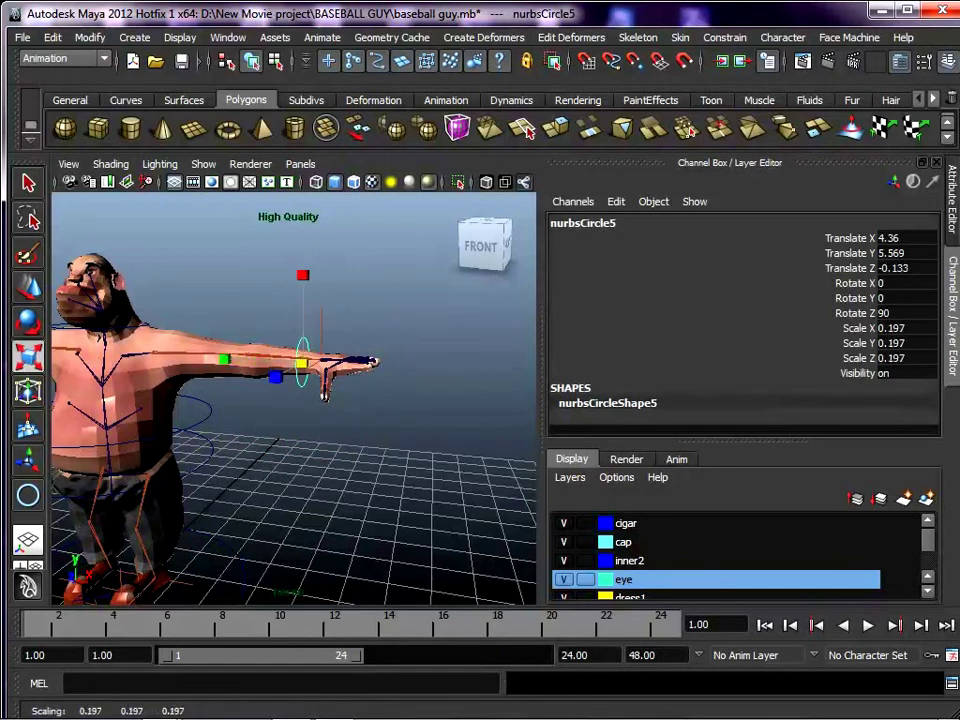
{"action": "key", "text": "w"}
{"action": "left_click_drag", "start_coordinate": [367, 364], "coordinate": [298, 428]}
{"action": "left_click_drag", "start_coordinate": [239, 471], "coordinate": [246, 466]}
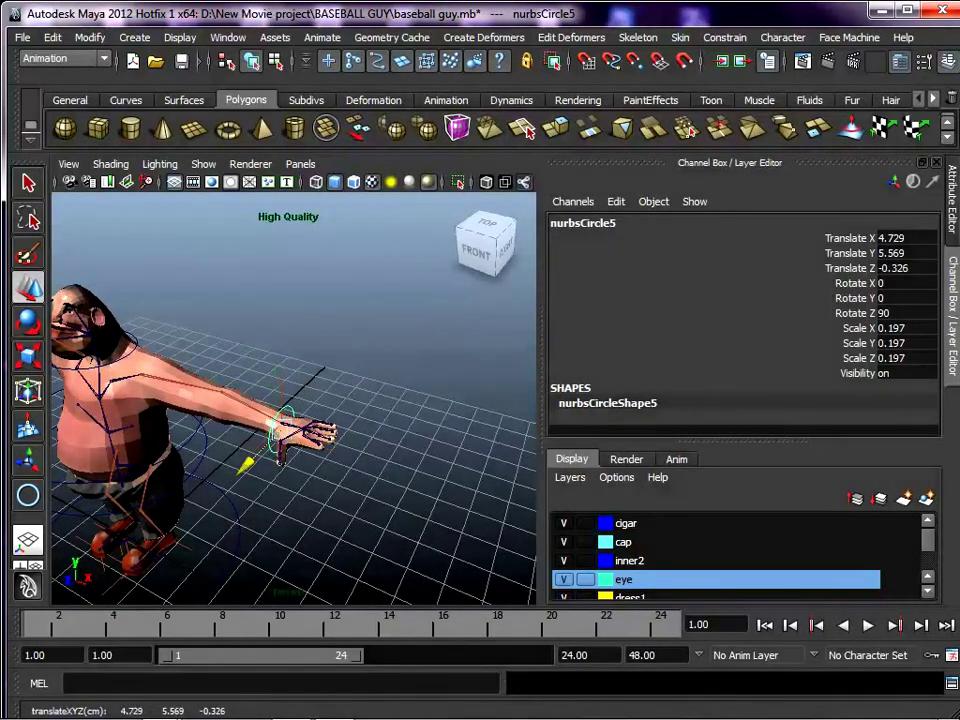
Duplicate the left wrist circle and place the copy around the right wrist at Translate X -4.68.
{"action": "key", "text": "ctrl+d"}
{"action": "left_click_drag", "start_coordinate": [338, 449], "coordinate": [140, 380]}
{"action": "middle_click_drag", "start_coordinate": [140, 380], "coordinate": [398, 400], "text": "alt"}
{"action": "left_click_drag", "start_coordinate": [398, 400], "coordinate": [382, 322]}
{"action": "right_click_drag", "start_coordinate": [300, 350], "coordinate": [392, 362], "text": "alt"}
{"action": "mouse_move", "coordinate": [188, 367]}
{"action": "left_mouse_down"}
{"action": "mouse_move", "coordinate": [167, 372]}
{"action": "mouse_move", "coordinate": [185, 368]}
{"action": "left_mouse_up"}
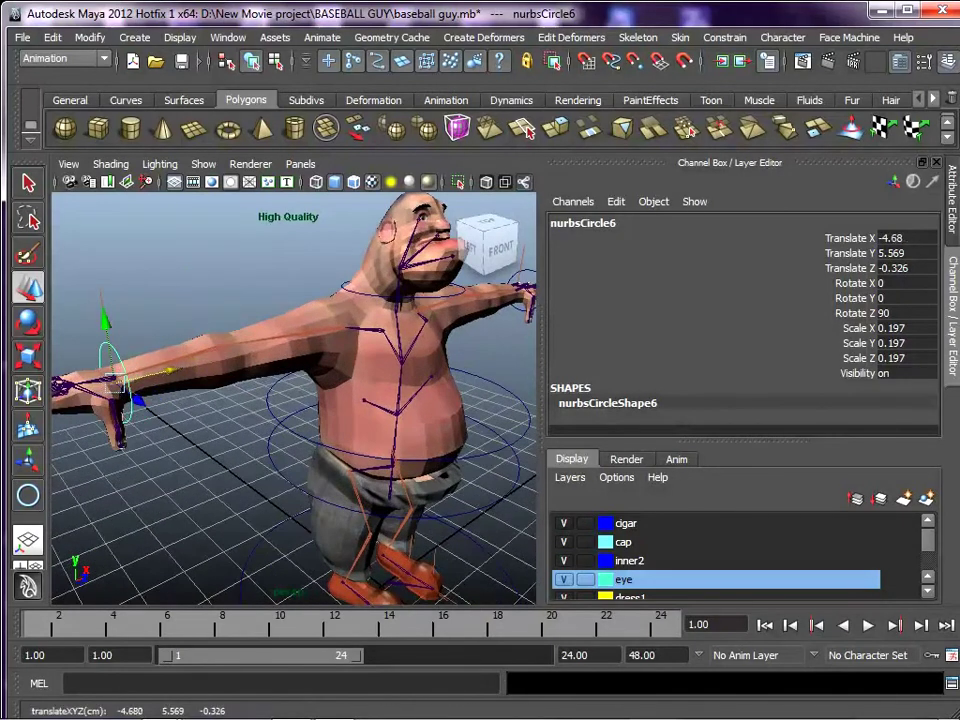
{"action": "middle_click_drag", "start_coordinate": [300, 360], "coordinate": [130, 386], "text": "alt"}
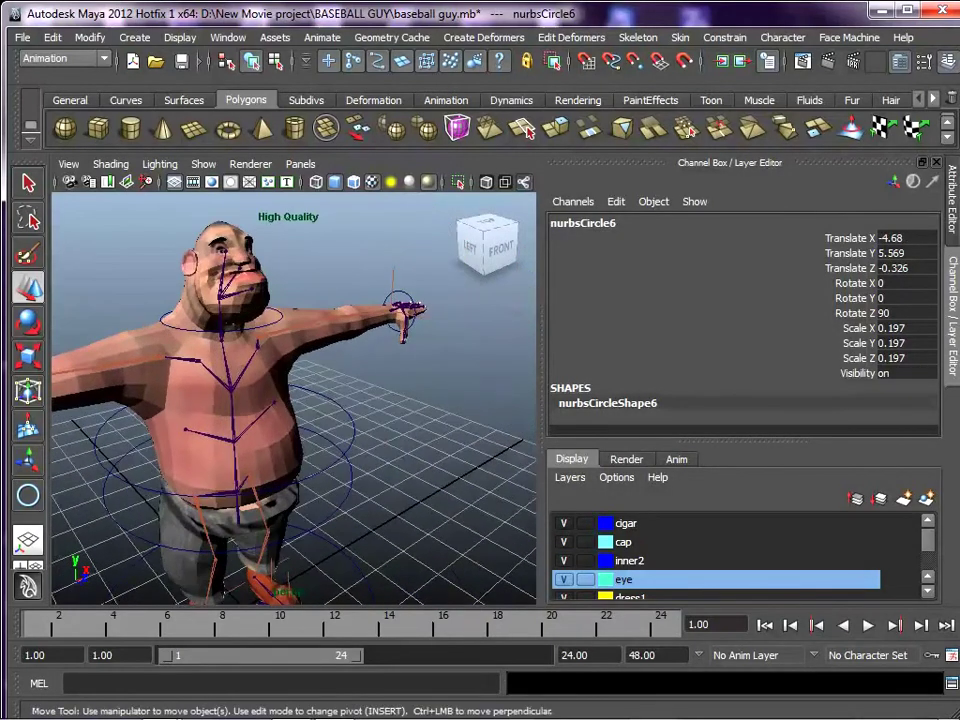
{"action": "left_click", "coordinate": [178, 328], "text": "shift"}
{"action": "left_click", "coordinate": [120, 475], "text": "shift"}
{"action": "left_click", "coordinate": [120, 525], "text": "shift"}
{"action": "middle_click_drag", "start_coordinate": [122, 525], "coordinate": [120, 430], "text": "alt"}
{"action": "left_click", "coordinate": [113, 494], "text": "shift"}
{"action": "left_click_drag", "start_coordinate": [300, 400], "coordinate": [190, 380], "text": "alt"}
{"action": "middle_click_drag", "start_coordinate": [300, 450], "coordinate": [246, 362], "text": "alt"}
{"action": "scroll", "coordinate": [294, 397], "scroll_direction": "up", "scroll_amount": 4}
{"action": "left_click", "coordinate": [410, 330]}
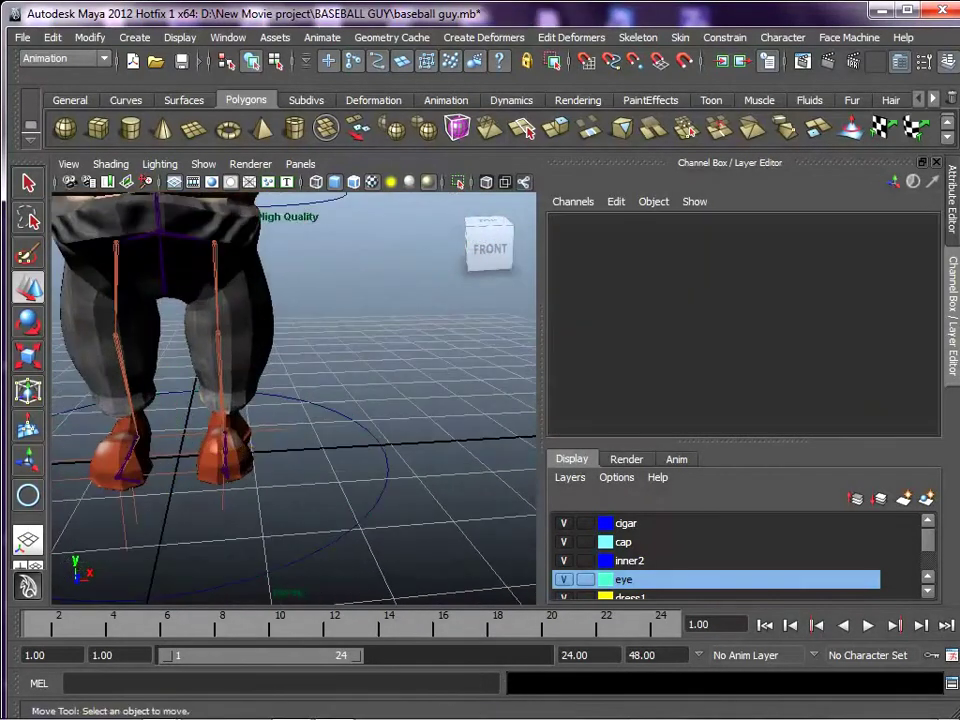
Duplicate the ground circle, scale the copy to 0.261 in X and 0.492 in Y and Z, and move it around the left foot at Translate X 0.621.
{"action": "left_click", "coordinate": [385, 448]}
{"action": "key", "text": "ctrl+d"}
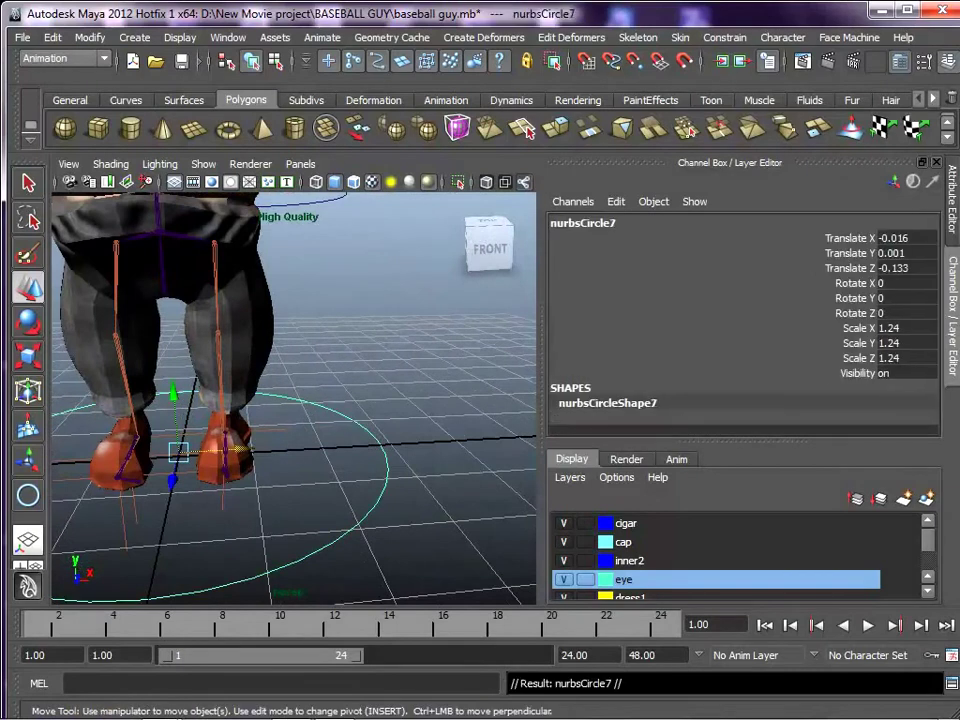
{"action": "key", "text": "r"}
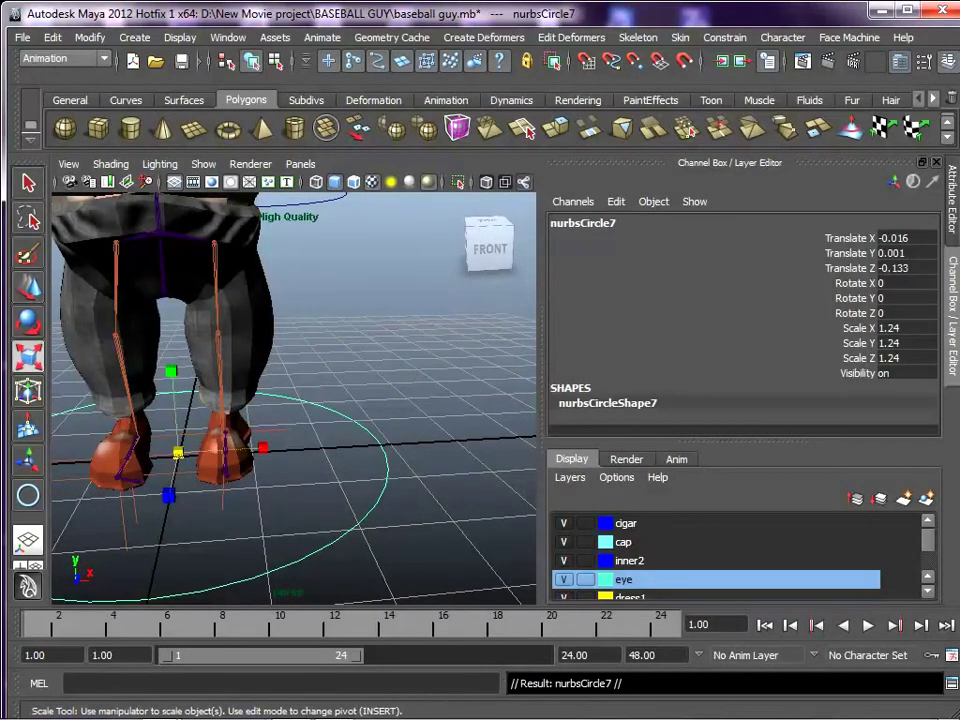
{"action": "left_click_drag", "start_coordinate": [178, 453], "coordinate": [136, 453]}
{"action": "left_click_drag", "start_coordinate": [263, 448], "coordinate": [387, 441]}
{"action": "key", "text": "w"}
{"action": "key", "text": "r"}
Duplicate the left foot circle and move the copy around the right foot.
{"action": "key", "text": "ctrl+d"}
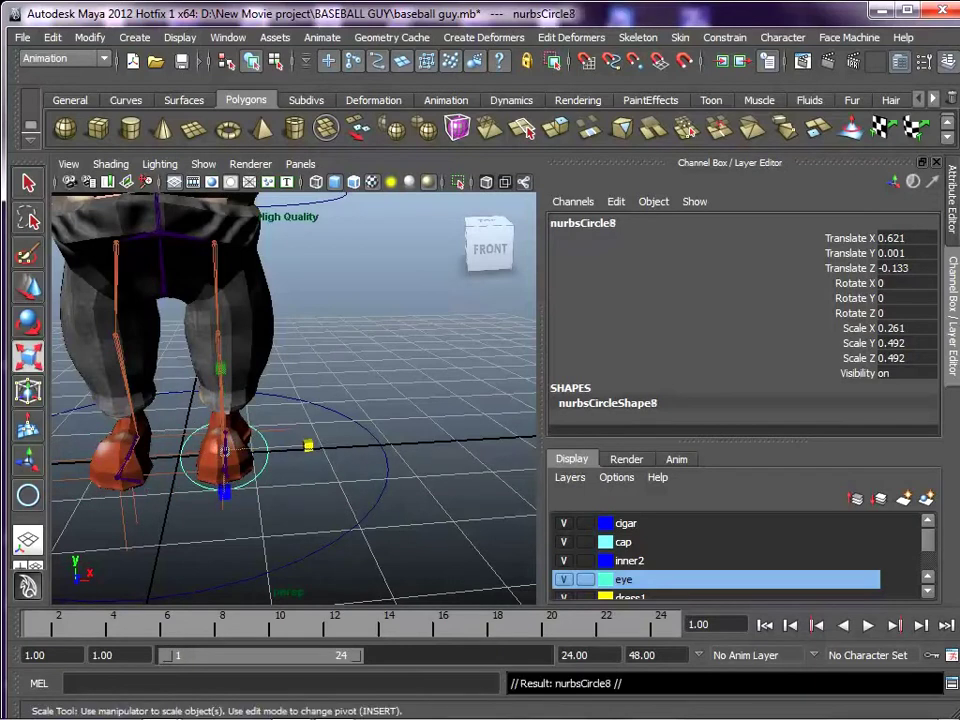
{"action": "key", "text": "w"}
{"action": "left_click_drag", "start_coordinate": [287, 447], "coordinate": [232, 453]}
Select the foot, waist, belly, wrist and neck control circles together and freeze their transformations.
{"action": "scroll", "coordinate": [232, 453], "scroll_direction": "down", "scroll_amount": 3}
{"action": "mouse_move", "coordinate": [232, 445]}
{"action": "middle_mouse_down", "text": "alt"}
{"action": "mouse_move", "coordinate": [235, 529]}
{"action": "mouse_move", "coordinate": [237, 455]}
{"action": "middle_mouse_up", "text": "alt"}
{"action": "scroll", "coordinate": [237, 455], "scroll_direction": "up", "scroll_amount": 3}
{"action": "left_click_drag", "start_coordinate": [416, 484], "coordinate": [449, 531], "text": "shift"}
{"action": "left_click_drag", "start_coordinate": [412, 197], "coordinate": [380, 222], "text": "shift"}
{"action": "middle_click_drag", "start_coordinate": [415, 222], "coordinate": [403, 401], "text": "alt"}
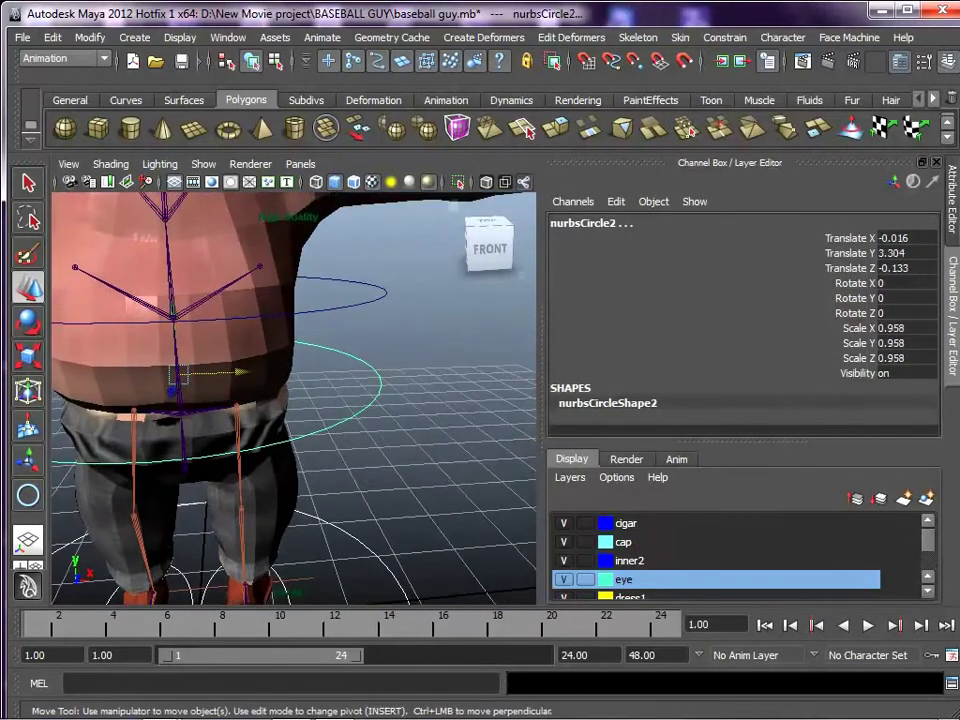
{"action": "left_click_drag", "start_coordinate": [413, 262], "coordinate": [374, 304], "text": "shift"}
{"action": "middle_click_drag", "start_coordinate": [410, 270], "coordinate": [238, 447], "text": "alt"}
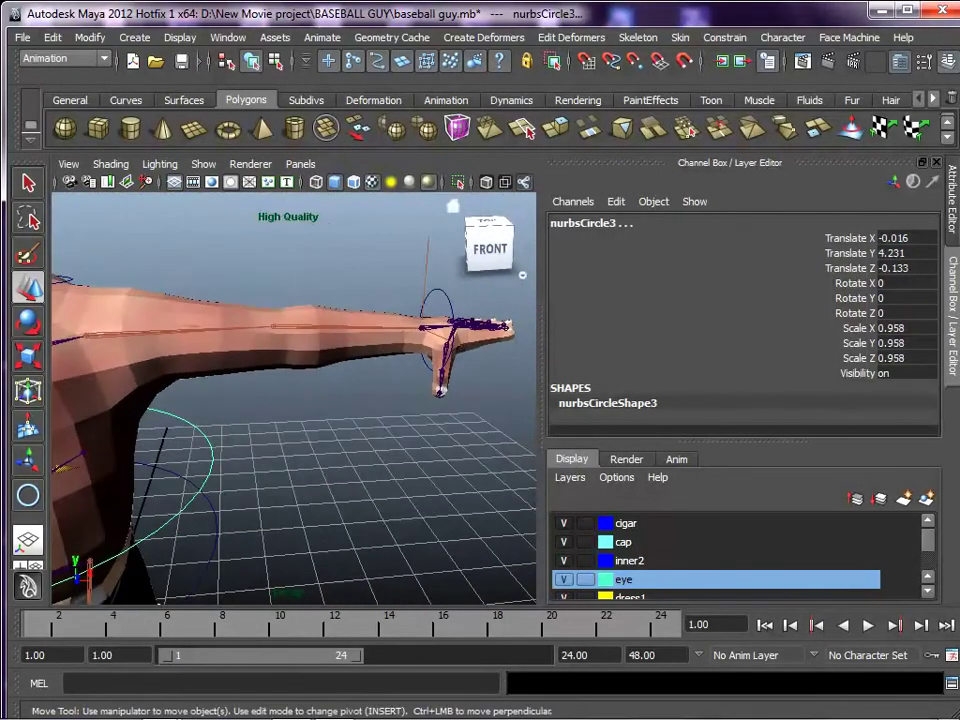
{"action": "left_click_drag", "start_coordinate": [459, 280], "coordinate": [430, 307], "text": "shift"}
{"action": "right_click_drag", "start_coordinate": [430, 307], "coordinate": [275, 316], "text": "alt"}
{"action": "middle_click_drag", "start_coordinate": [275, 316], "coordinate": [439, 341], "text": "alt"}
{"action": "middle_click_drag", "start_coordinate": [260, 340], "coordinate": [434, 345], "text": "alt"}
{"action": "right_click_drag", "start_coordinate": [260, 345], "coordinate": [402, 345], "text": "alt"}
{"action": "left_click", "coordinate": [171, 345], "text": "shift"}
{"action": "middle_click_drag", "start_coordinate": [190, 350], "coordinate": [174, 356], "text": "alt"}
{"action": "middle_click_drag", "start_coordinate": [420, 345], "coordinate": [159, 364], "text": "alt"}
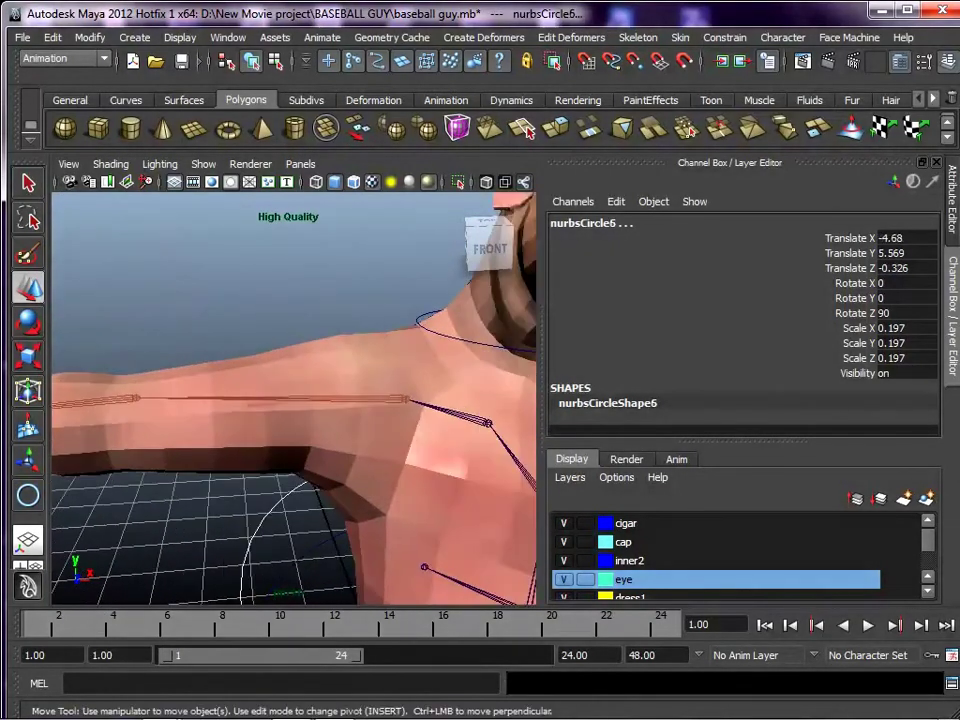
{"action": "left_click", "coordinate": [438, 312], "text": "shift"}
{"action": "right_click_drag", "start_coordinate": [430, 318], "coordinate": [290, 325], "text": "alt"}
{"action": "middle_click_drag", "start_coordinate": [330, 330], "coordinate": [202, 247], "text": "alt"}
{"action": "key", "text": "ctrl+z"}
{"action": "key", "text": "ctrl+z"}
{"action": "left_click_drag", "start_coordinate": [300, 400], "coordinate": [300, 318], "text": "alt"}
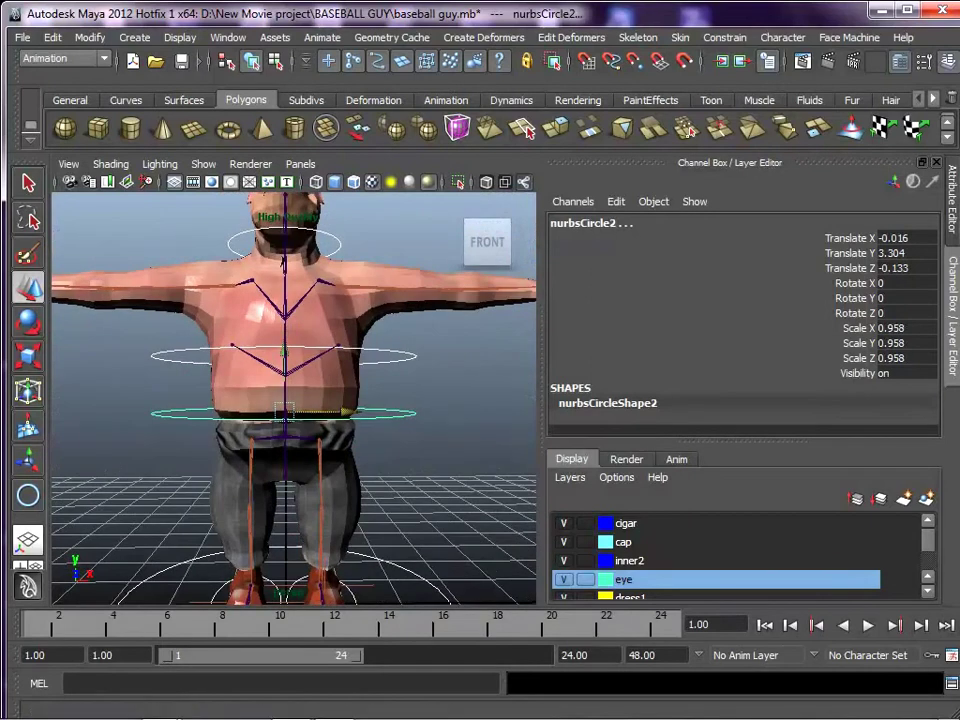
{"action": "left_click", "coordinate": [89, 37]}
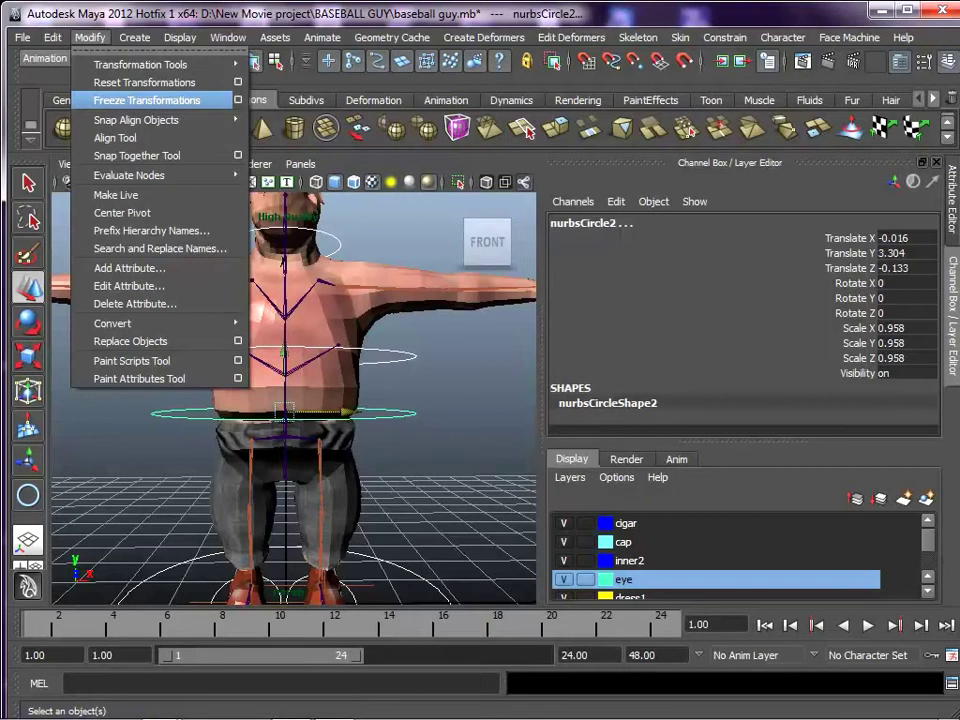
{"action": "left_click", "coordinate": [147, 100]}
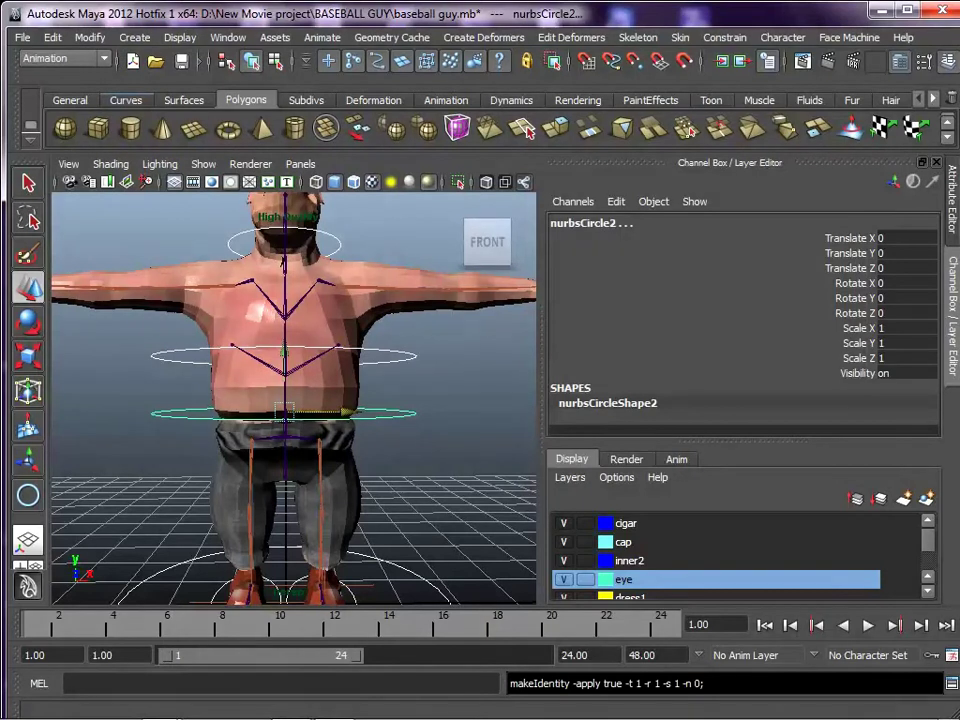
Parent the left wrist IK handle to the left wrist circle, test-move the circle along X and undo the move.
{"action": "middle_click_drag", "start_coordinate": [408, 300], "coordinate": [295, 380], "text": "alt"}
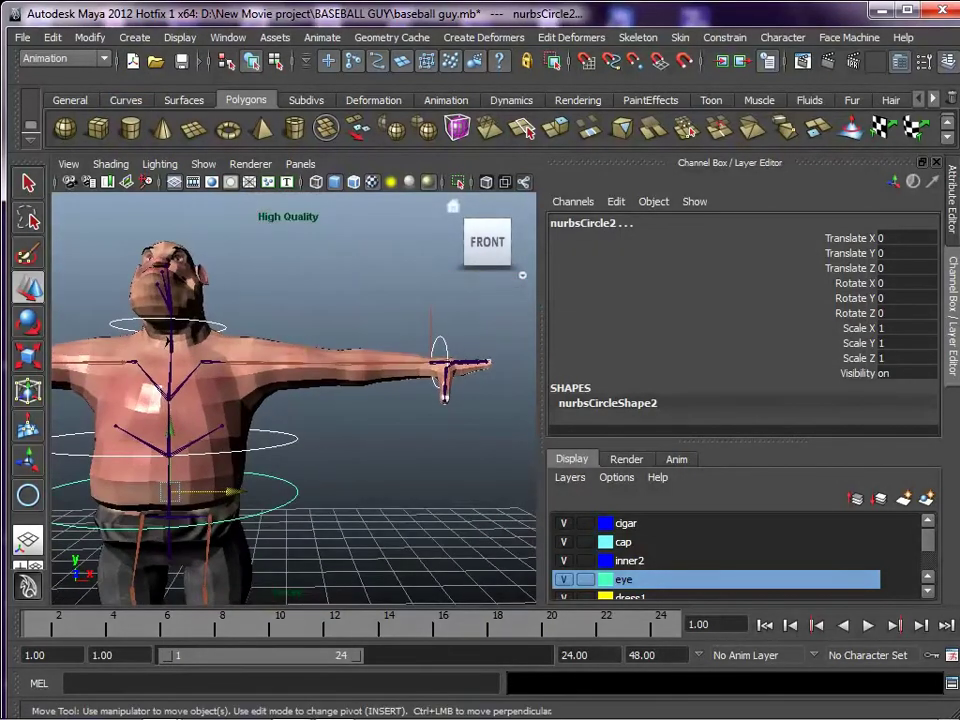
{"action": "left_click_drag", "start_coordinate": [158, 388], "coordinate": [70, 462], "text": "alt"}
{"action": "middle_click_drag", "start_coordinate": [440, 370], "coordinate": [150, 410], "text": "alt"}
{"action": "right_click_drag", "start_coordinate": [200, 410], "coordinate": [300, 415], "text": "alt"}
{"action": "middle_click_drag", "start_coordinate": [180, 450], "coordinate": [335, 425], "text": "alt"}
{"action": "right_click_drag", "start_coordinate": [310, 425], "coordinate": [390, 425], "text": "alt"}
{"action": "middle_click_drag", "start_coordinate": [270, 430], "coordinate": [385, 418], "text": "alt"}
{"action": "left_click", "coordinate": [410, 335]}
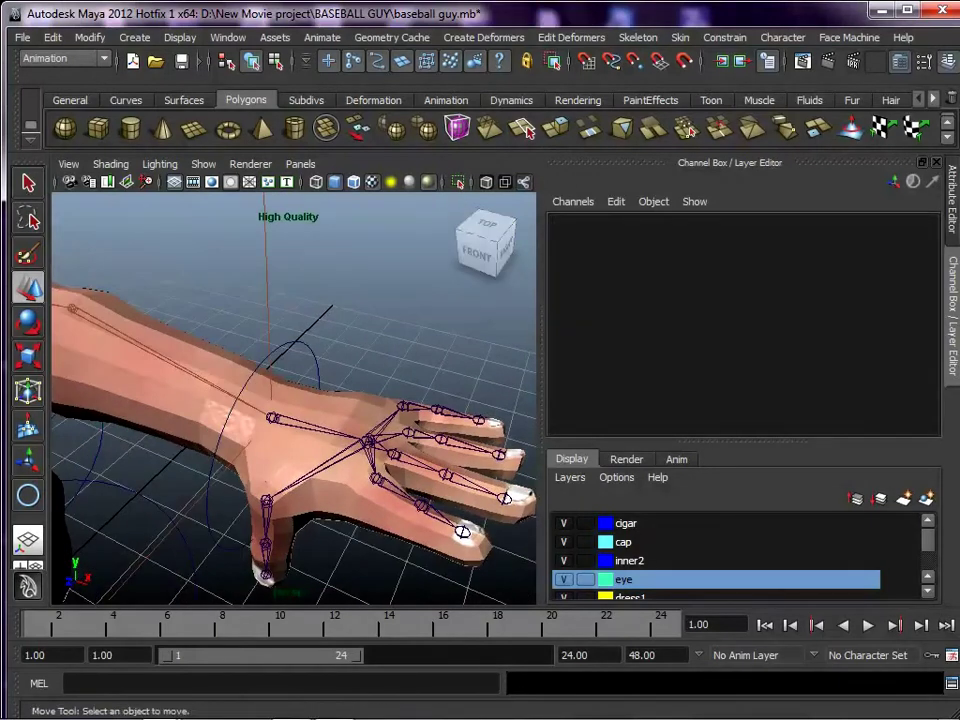
{"action": "left_click", "coordinate": [269, 338]}
{"action": "left_click", "coordinate": [304, 343], "text": "shift"}
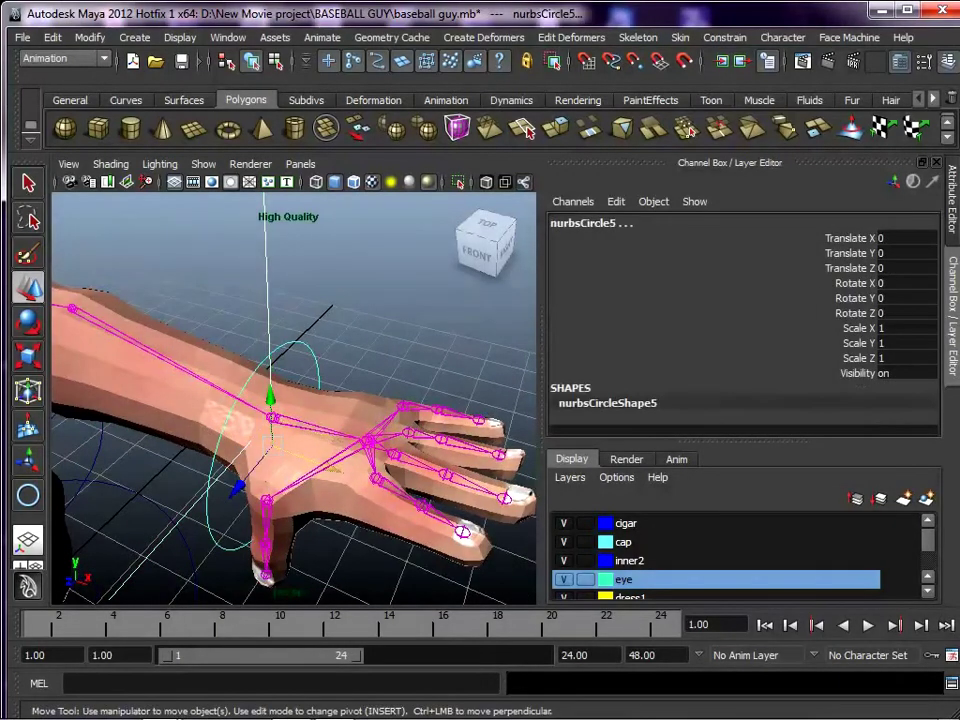
{"action": "key", "text": "Down"}
{"action": "key", "text": "Up"}
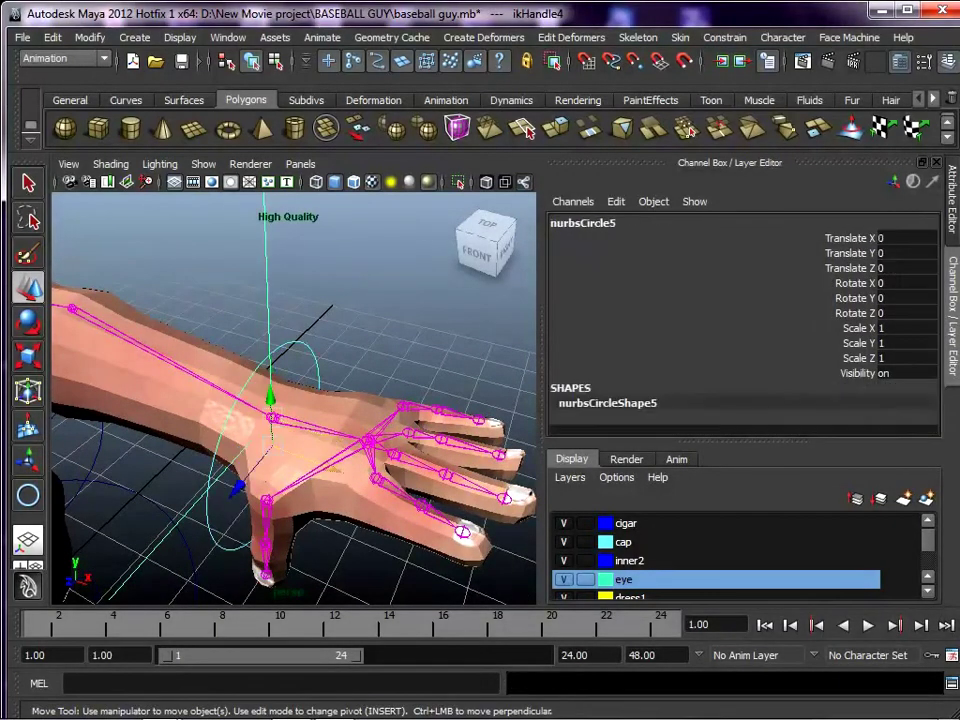
{"action": "left_click_drag", "start_coordinate": [336, 469], "coordinate": [289, 451]}
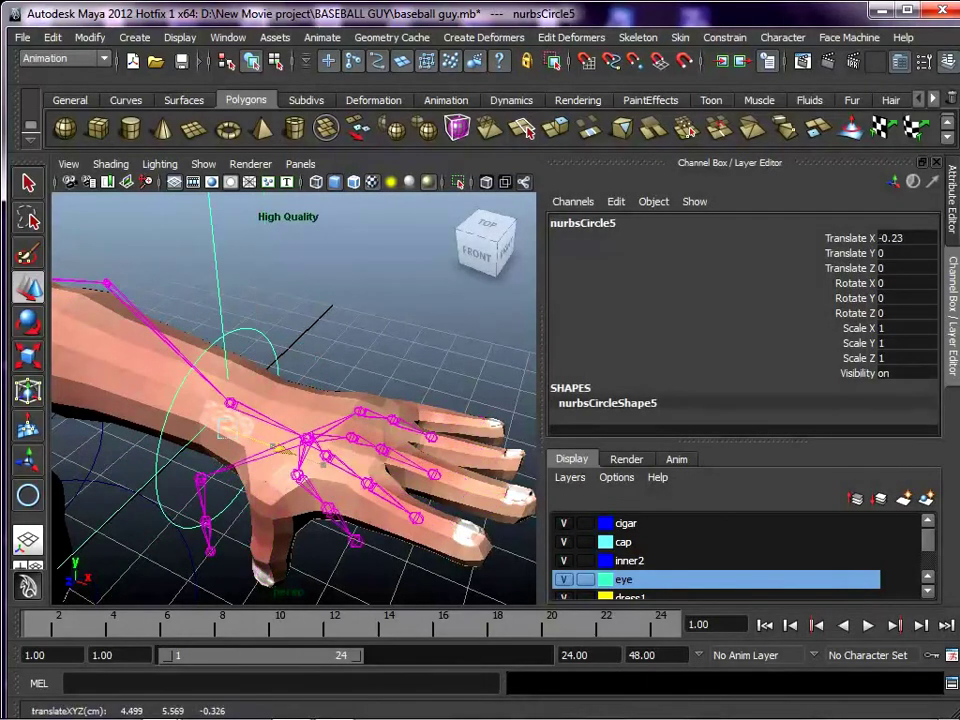
{"action": "key", "text": "ctrl+z"}
Parent the right wrist IK handle to the right wrist circle.
{"action": "right_click_drag", "start_coordinate": [289, 451], "coordinate": [190, 440], "text": "alt"}
{"action": "middle_click_drag", "start_coordinate": [160, 380], "coordinate": [480, 440], "text": "alt"}
{"action": "middle_click_drag", "start_coordinate": [250, 350], "coordinate": [430, 440], "text": "alt"}
{"action": "left_click_drag", "start_coordinate": [300, 400], "coordinate": [375, 350], "text": "alt"}
{"action": "right_click_drag", "start_coordinate": [300, 400], "coordinate": [410, 400], "text": "alt"}
{"action": "middle_click_drag", "start_coordinate": [300, 400], "coordinate": [376, 327], "text": "alt"}
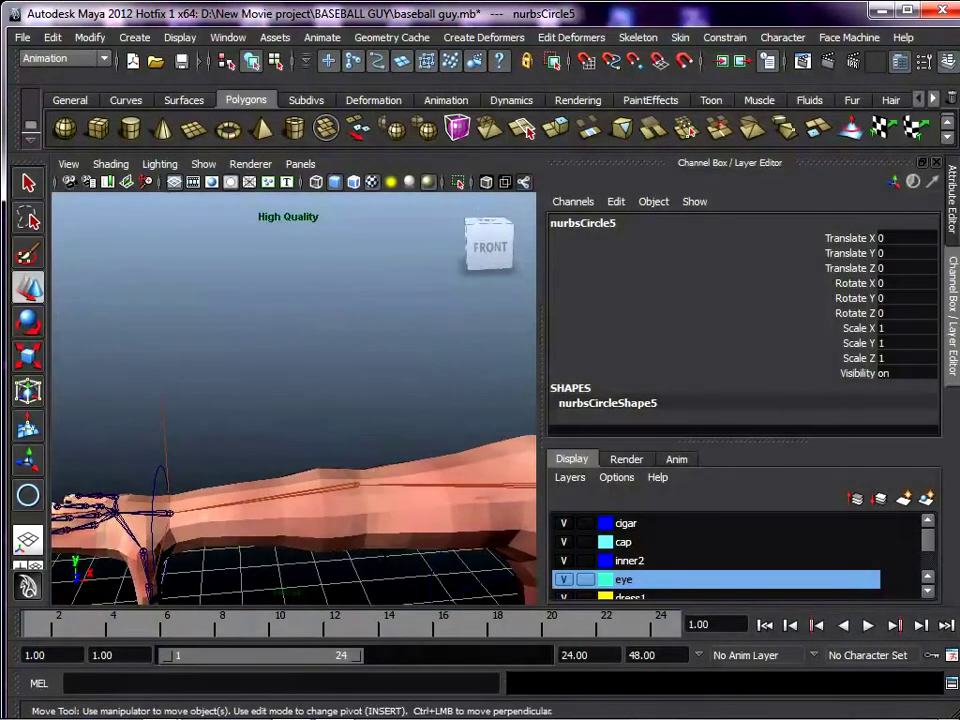
{"action": "left_click_drag", "start_coordinate": [155, 406], "coordinate": [189, 423]}
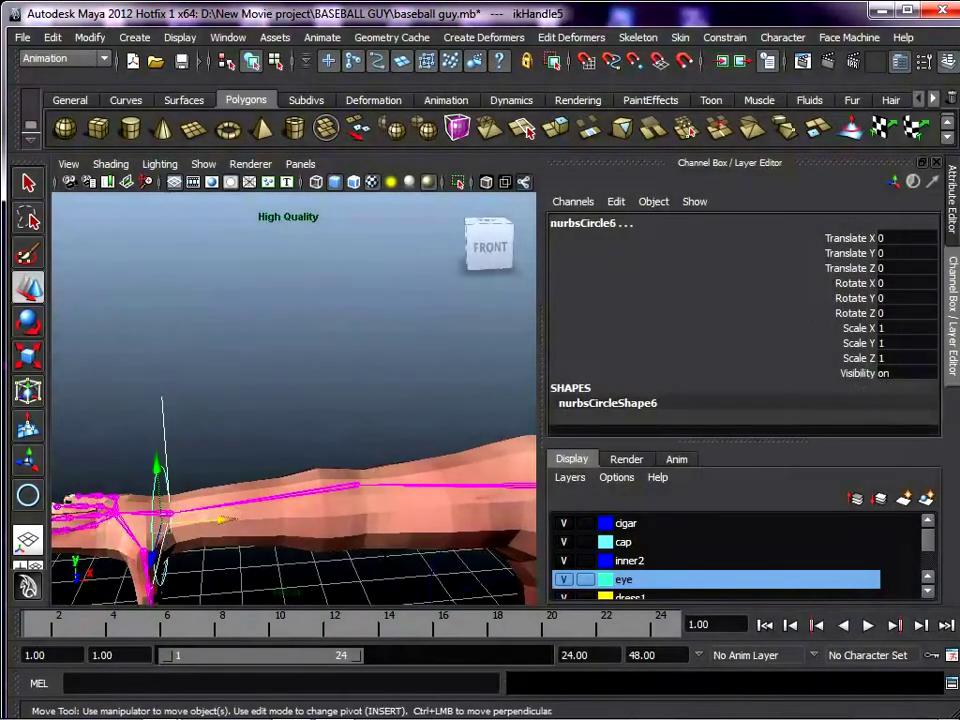
{"action": "left_click", "coordinate": [154, 486], "text": "shift"}
{"action": "key", "text": "p"}
{"action": "right_click_drag", "start_coordinate": [300, 400], "coordinate": [240, 400], "text": "alt"}
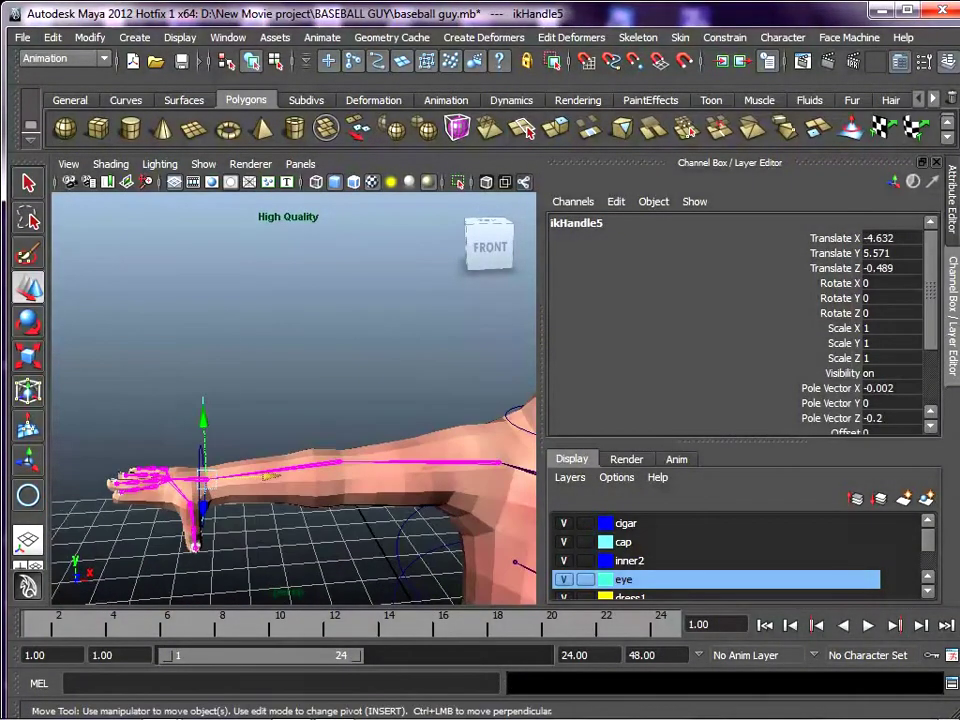
Lower the waist circle toward the root joint to Translate Y -0.765.
{"action": "middle_click_drag", "start_coordinate": [400, 440], "coordinate": [228, 394], "text": "alt"}
{"action": "left_click_drag", "start_coordinate": [270, 390], "coordinate": [260, 402], "text": "alt"}
{"action": "middle_click_drag", "start_coordinate": [320, 460], "coordinate": [264, 312], "text": "alt"}
{"action": "right_click_drag", "start_coordinate": [300, 400], "coordinate": [235, 400], "text": "alt"}
{"action": "middle_click_drag", "start_coordinate": [300, 420], "coordinate": [258, 328], "text": "alt"}
{"action": "mouse_move", "coordinate": [300, 390]}
{"action": "left_mouse_down", "text": "alt"}
{"action": "mouse_move", "coordinate": [255, 390]}
{"action": "mouse_move", "coordinate": [305, 360]}
{"action": "mouse_move", "coordinate": [302, 396]}
{"action": "left_mouse_up", "text": "alt"}
{"action": "left_click", "coordinate": [400, 412]}
{"action": "middle_click_drag", "start_coordinate": [302, 400], "coordinate": [341, 352], "text": "alt"}
{"action": "right_click_drag", "start_coordinate": [300, 380], "coordinate": [395, 380], "text": "alt"}
Parent the ROOT joint of the skeleton to the waist circle.
{"action": "left_click", "coordinate": [366, 461]}
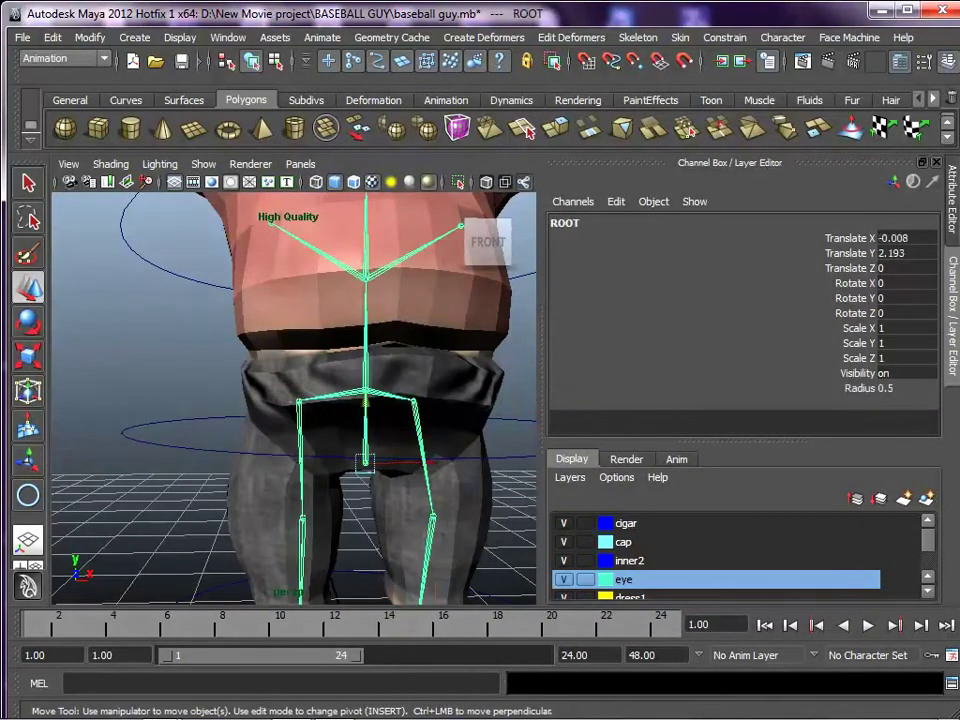
{"action": "left_click", "coordinate": [490, 458], "text": "shift"}
{"action": "key", "text": "p"}
Parent the left foot's reverse chain, from its heel joint joint15, to the left foot circle.
{"action": "middle_click_drag", "start_coordinate": [440, 430], "coordinate": [383, 273], "text": "alt"}
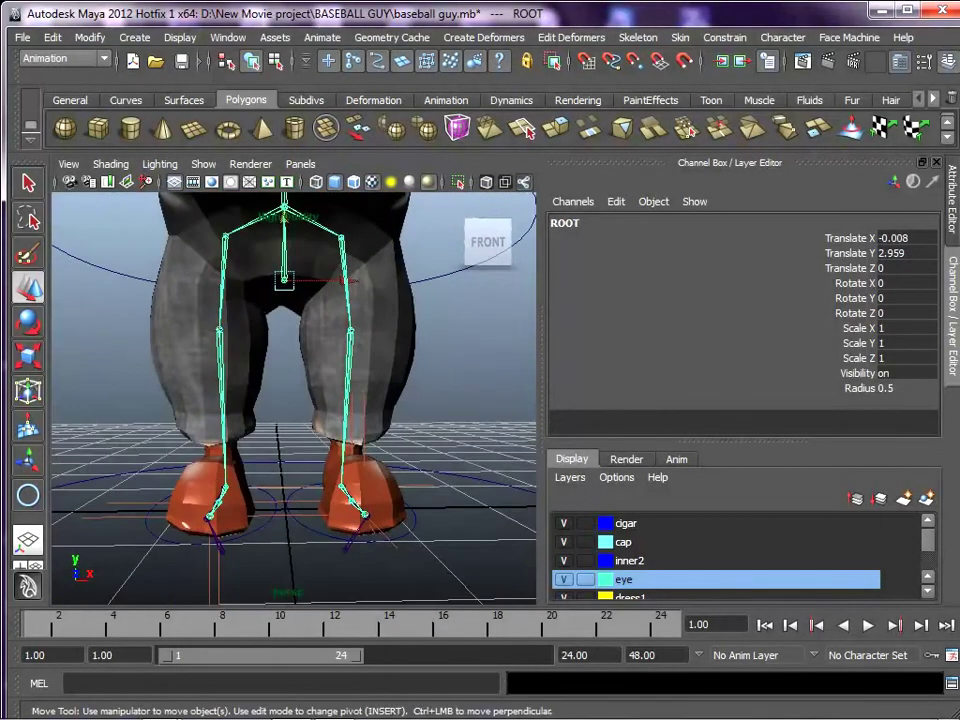
{"action": "left_click_drag", "start_coordinate": [383, 300], "coordinate": [280, 302], "text": "alt"}
{"action": "middle_click_drag", "start_coordinate": [395, 350], "coordinate": [285, 328], "text": "alt"}
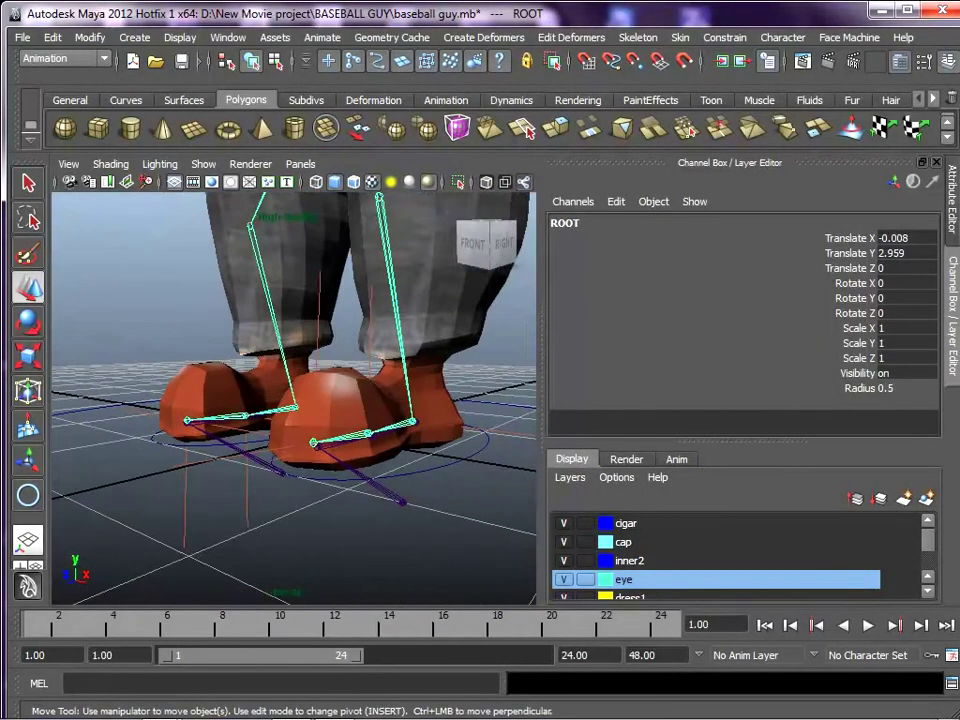
{"action": "left_click", "coordinate": [402, 501]}
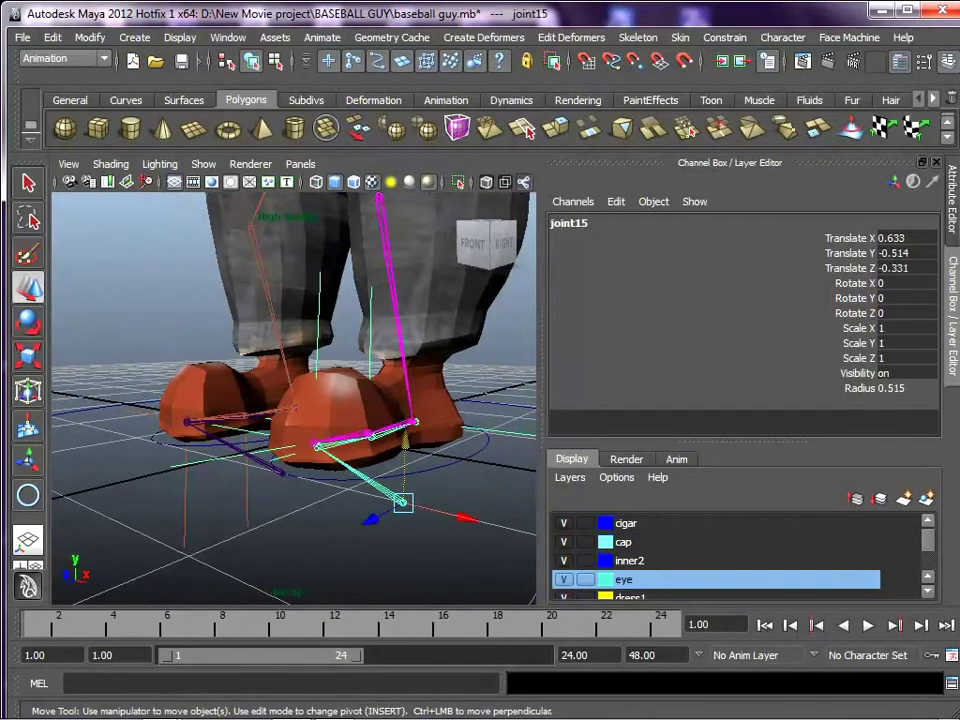
{"action": "left_click", "coordinate": [430, 473], "text": "shift"}
{"action": "key", "text": "p"}
Parent the right foot's reverse chain, from its heel joint joint23, to the right foot circle.
{"action": "left_click_drag", "start_coordinate": [320, 390], "coordinate": [410, 428], "text": "alt"}
{"action": "middle_click_drag", "start_coordinate": [290, 390], "coordinate": [420, 390], "text": "alt"}
{"action": "left_click_drag", "start_coordinate": [400, 390], "coordinate": [422, 393], "text": "alt"}
{"action": "left_click", "coordinate": [152, 423]}
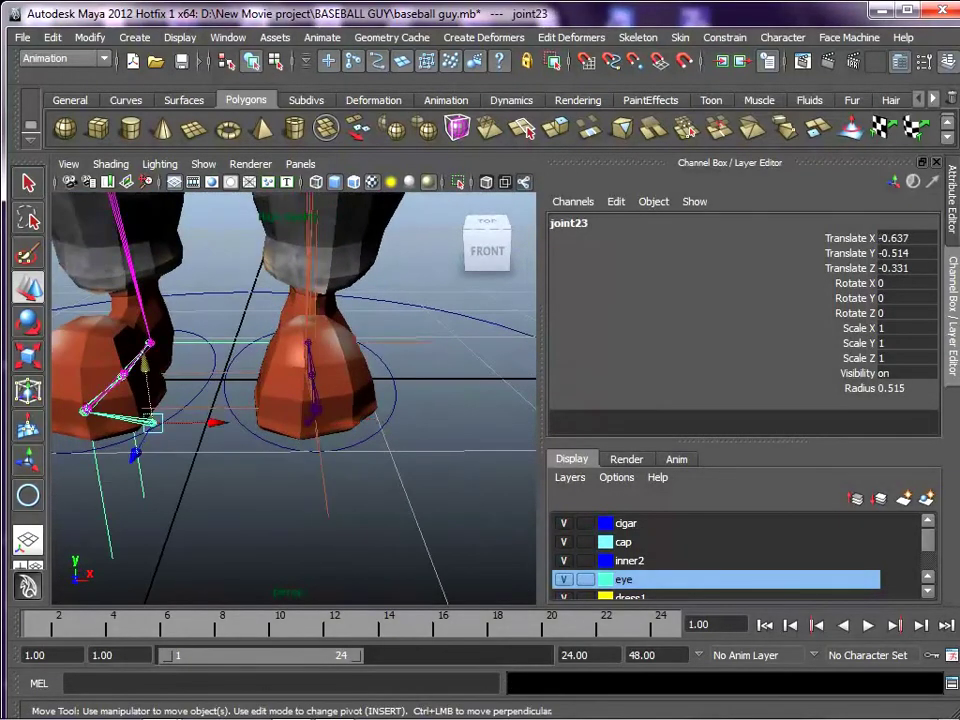
{"action": "left_click", "coordinate": [192, 403], "text": "shift"}
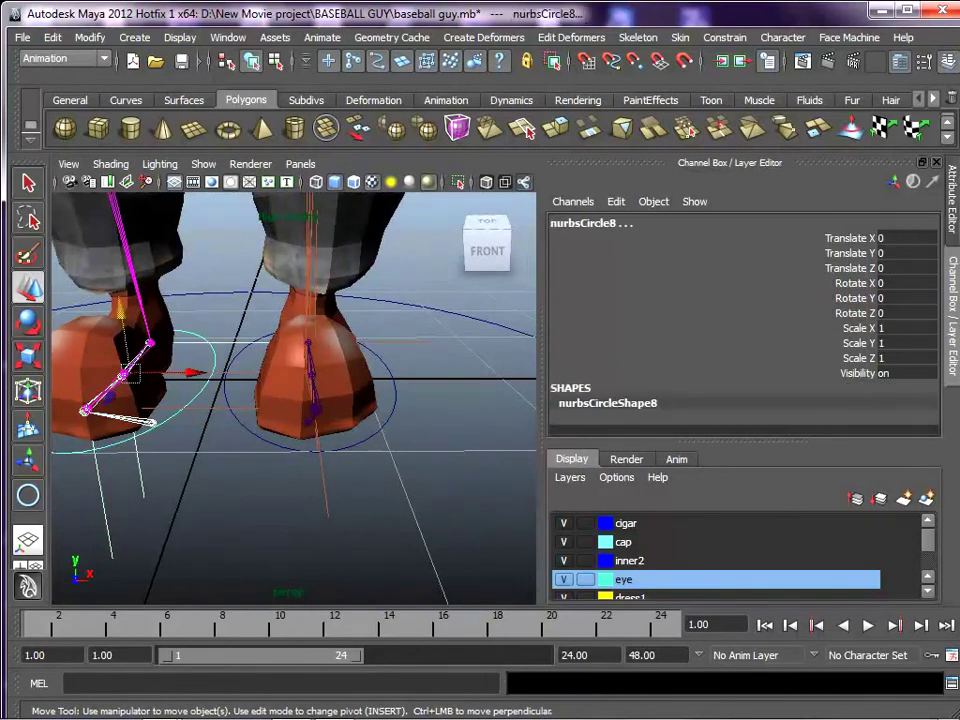
{"action": "key", "text": "Up"}
Parent the left foot circle and the right foot circle to the large ground circle.
{"action": "right_click_drag", "start_coordinate": [340, 400], "coordinate": [190, 400], "text": "alt"}
{"action": "middle_click_drag", "start_coordinate": [270, 370], "coordinate": [270, 424], "text": "alt"}
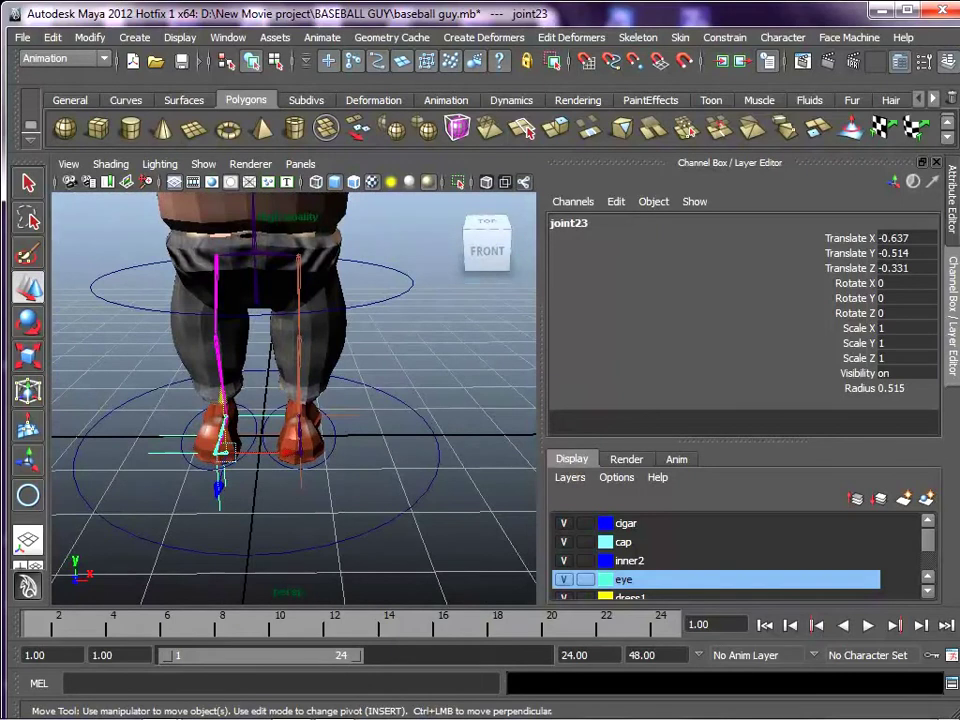
{"action": "left_click", "coordinate": [325, 460]}
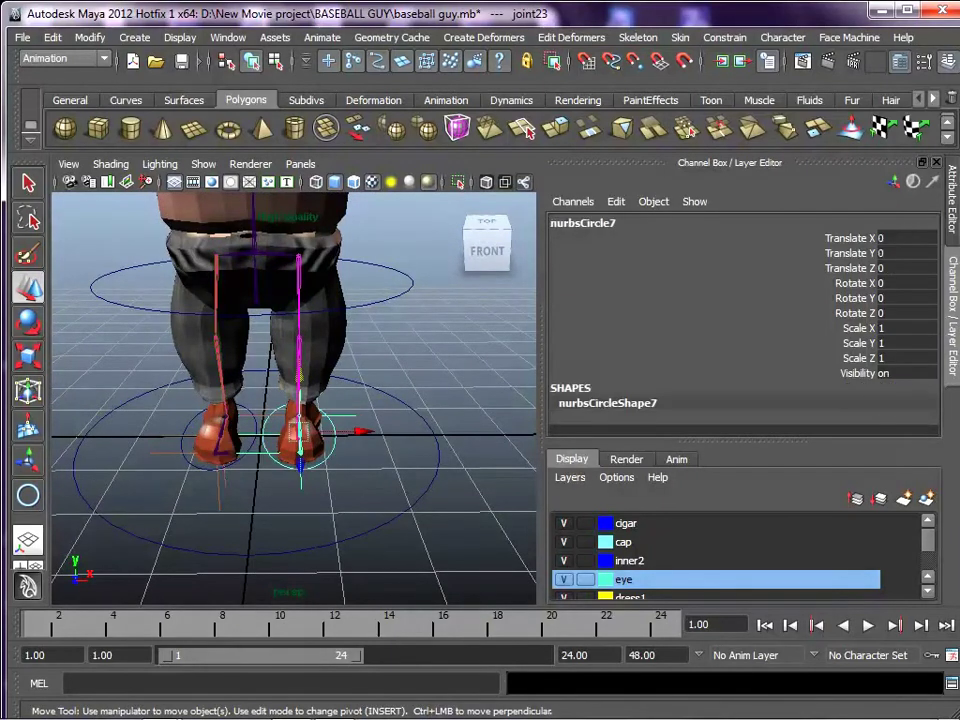
{"action": "left_click", "coordinate": [395, 518], "text": "shift"}
{"action": "key", "text": "p"}
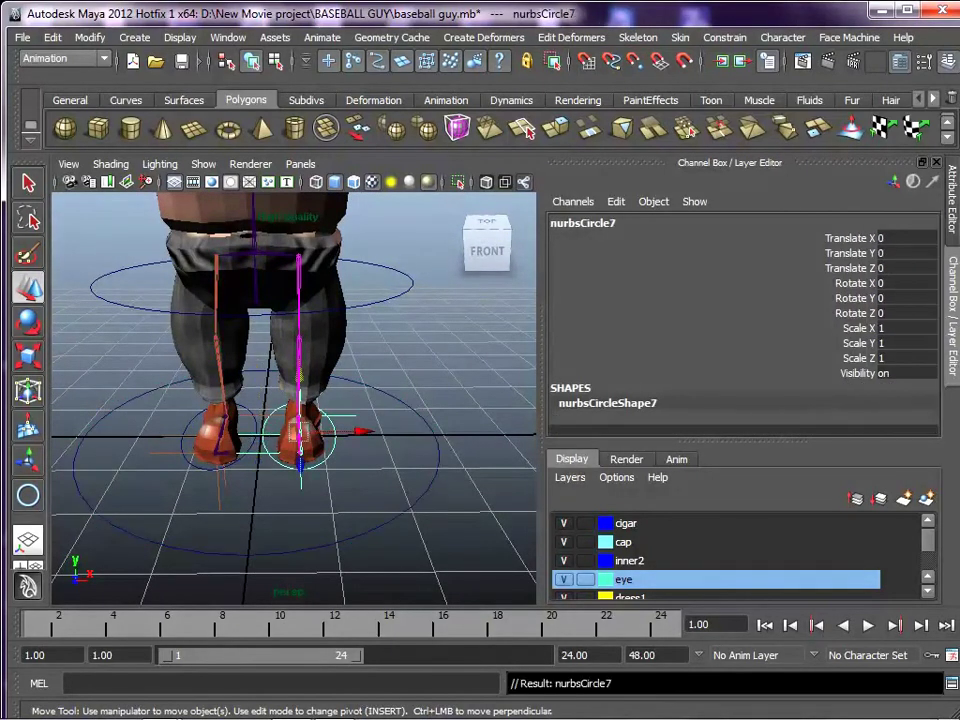
{"action": "left_click", "coordinate": [191, 461]}
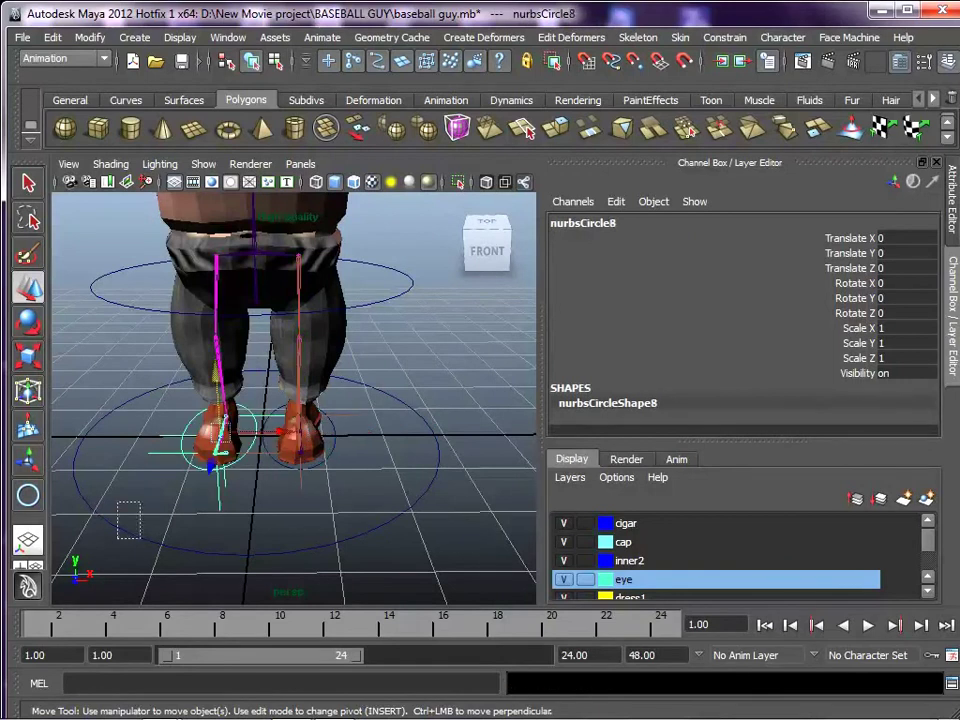
{"action": "left_click", "coordinate": [150, 536], "text": "shift"}
{"action": "key", "text": "p"}
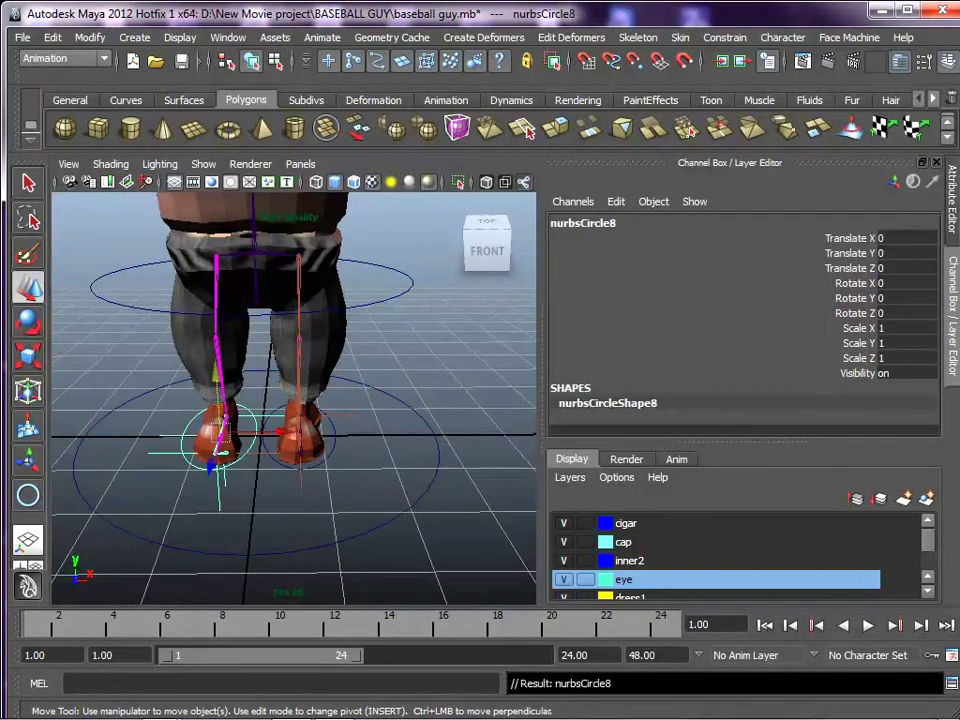
Parent the waist circle and the belly circle to the large ground circle.
{"action": "left_click", "coordinate": [405, 294]}
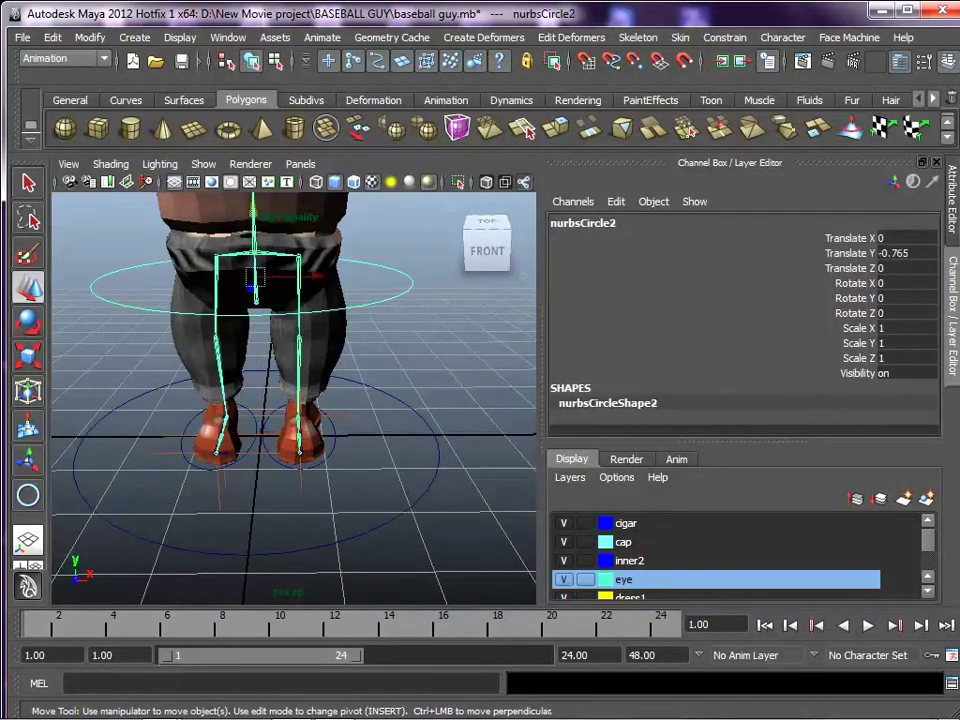
{"action": "left_click", "coordinate": [424, 502], "text": "shift"}
{"action": "key", "text": "p"}
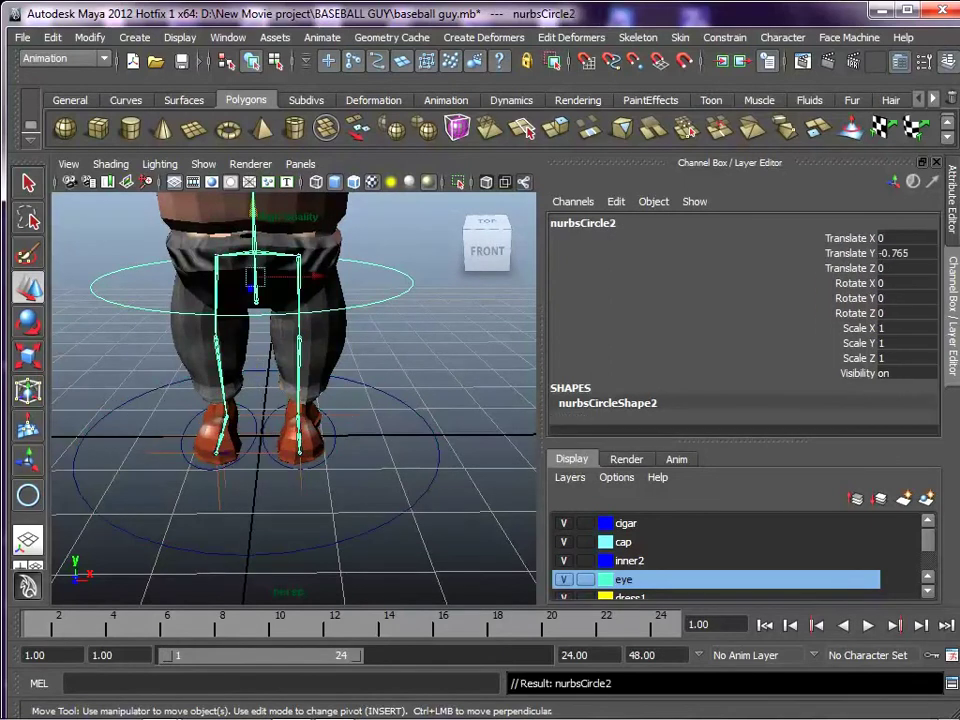
{"action": "middle_click_drag", "start_coordinate": [400, 300], "coordinate": [403, 429], "text": "alt"}
{"action": "left_click", "coordinate": [430, 290]}
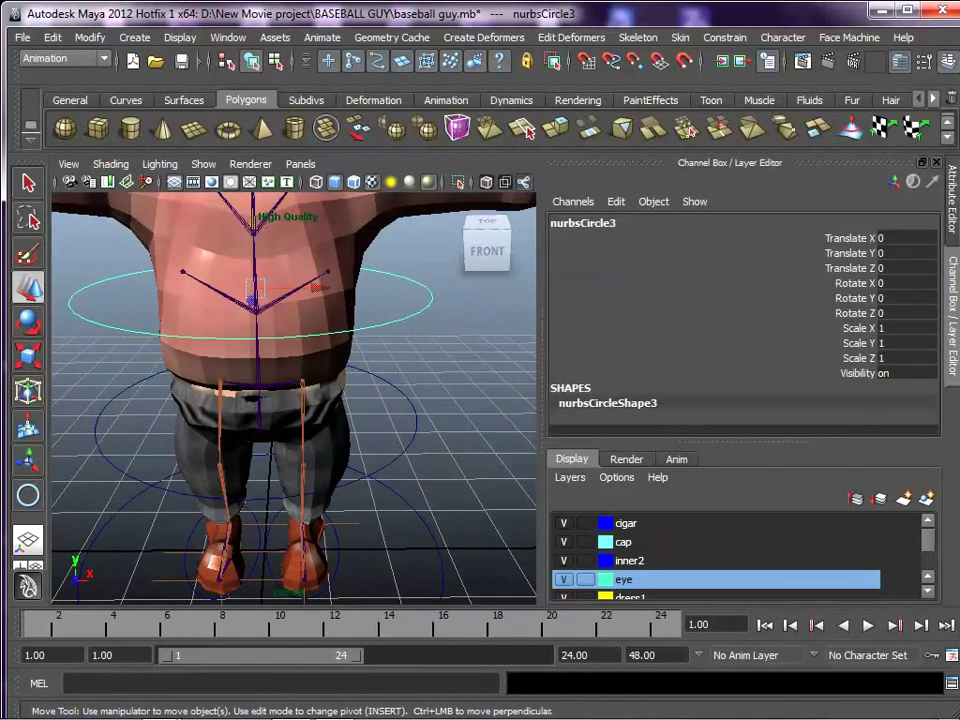
{"action": "left_click", "coordinate": [418, 509], "text": "shift"}
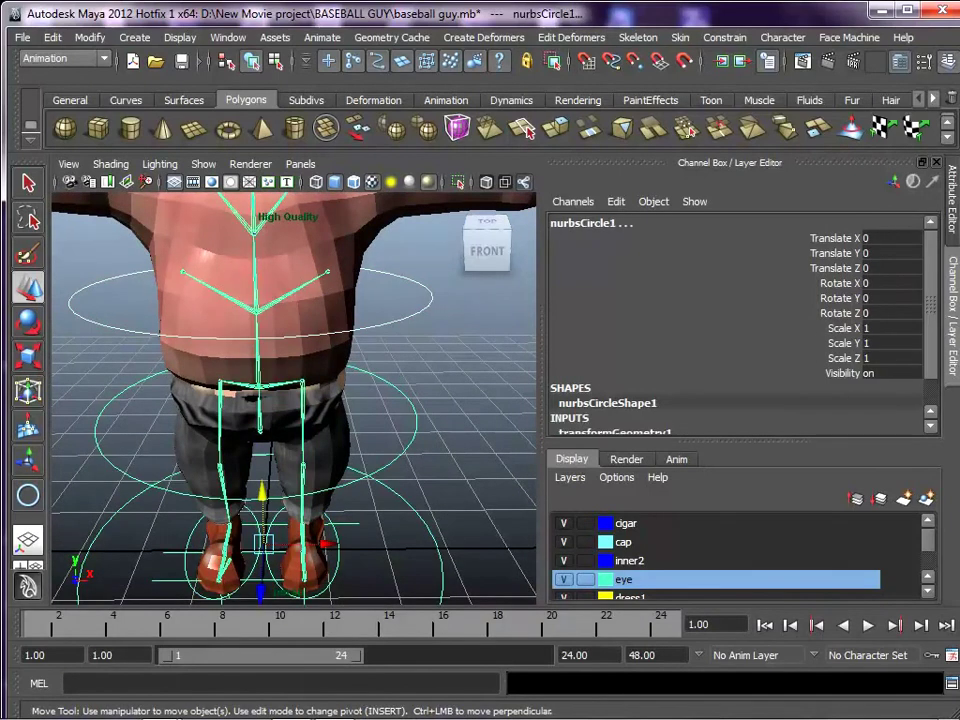
{"action": "key", "text": "p"}
Parent the neck circle to the large ground circle.
{"action": "middle_click_drag", "start_coordinate": [400, 300], "coordinate": [432, 420], "text": "alt"}
{"action": "left_click", "coordinate": [371, 293]}
{"action": "right_click_drag", "start_coordinate": [371, 293], "coordinate": [250, 300], "text": "alt"}
{"action": "middle_click_drag", "start_coordinate": [250, 300], "coordinate": [194, 217], "text": "alt"}
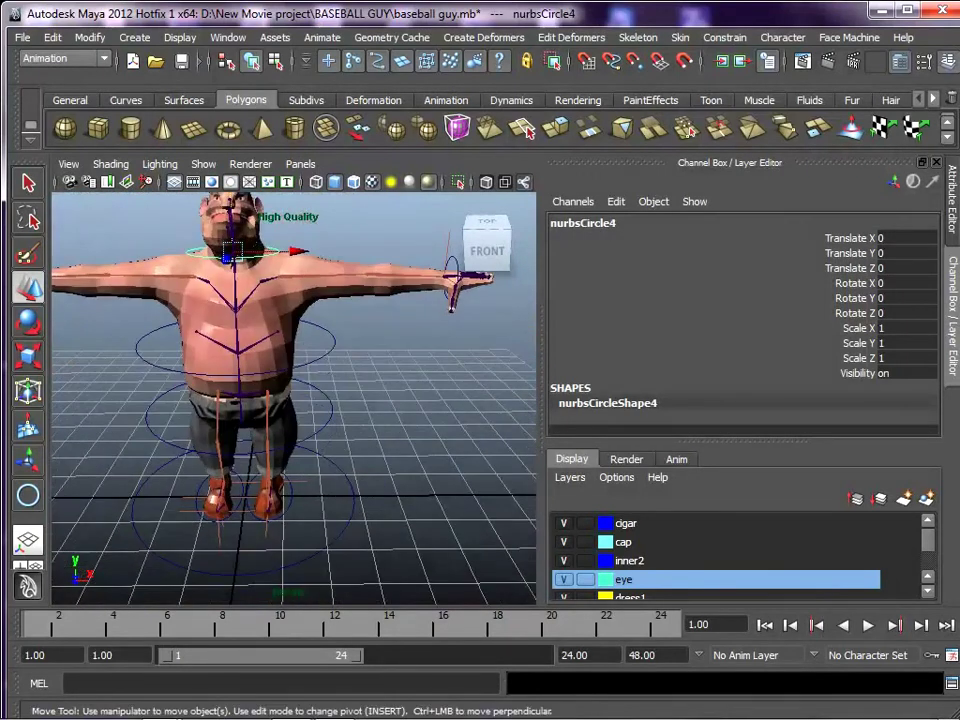
{"action": "left_click", "coordinate": [353, 502], "text": "shift"}
{"action": "key", "text": "p"}
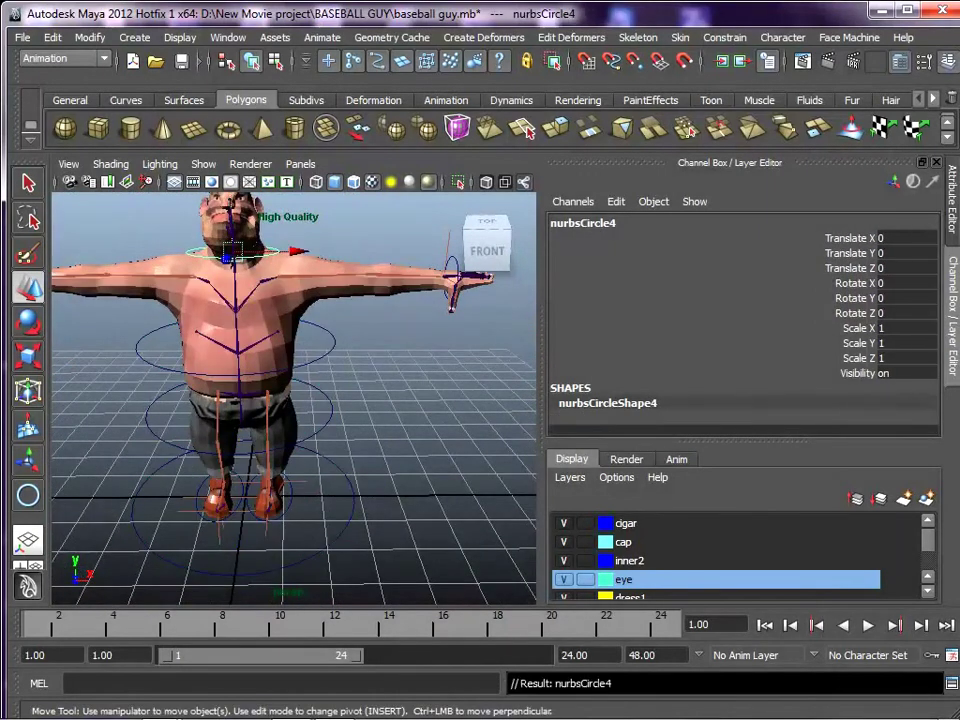
Parent the right wrist circle to the large ground circle.
{"action": "middle_click_drag", "start_coordinate": [300, 460], "coordinate": [465, 486], "text": "alt"}
{"action": "left_click", "coordinate": [191, 288]}
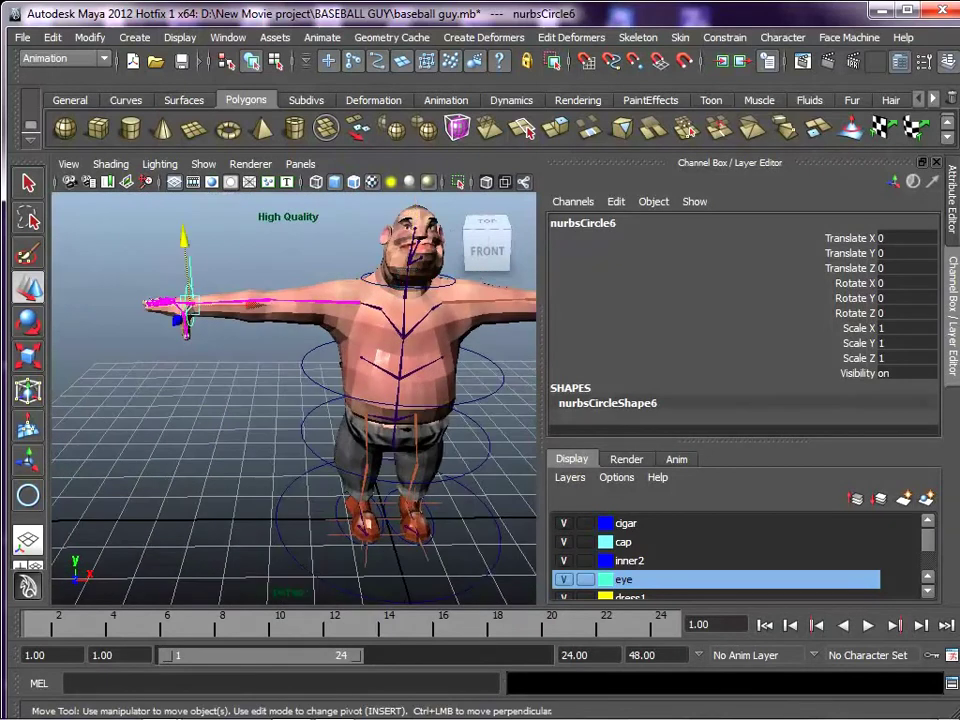
{"action": "left_click", "coordinate": [283, 500], "text": "shift"}
{"action": "key", "text": "p"}
Parent the left wrist circle to the large ground circle.
{"action": "middle_click_drag", "start_coordinate": [430, 400], "coordinate": [92, 418], "text": "alt"}
{"action": "right_click_drag", "start_coordinate": [230, 400], "coordinate": [350, 400], "text": "alt"}
{"action": "left_click", "coordinate": [248, 242]}
{"action": "middle_click_drag", "start_coordinate": [262, 330], "coordinate": [430, 236], "text": "alt"}
{"action": "left_click", "coordinate": [248, 505], "text": "shift"}
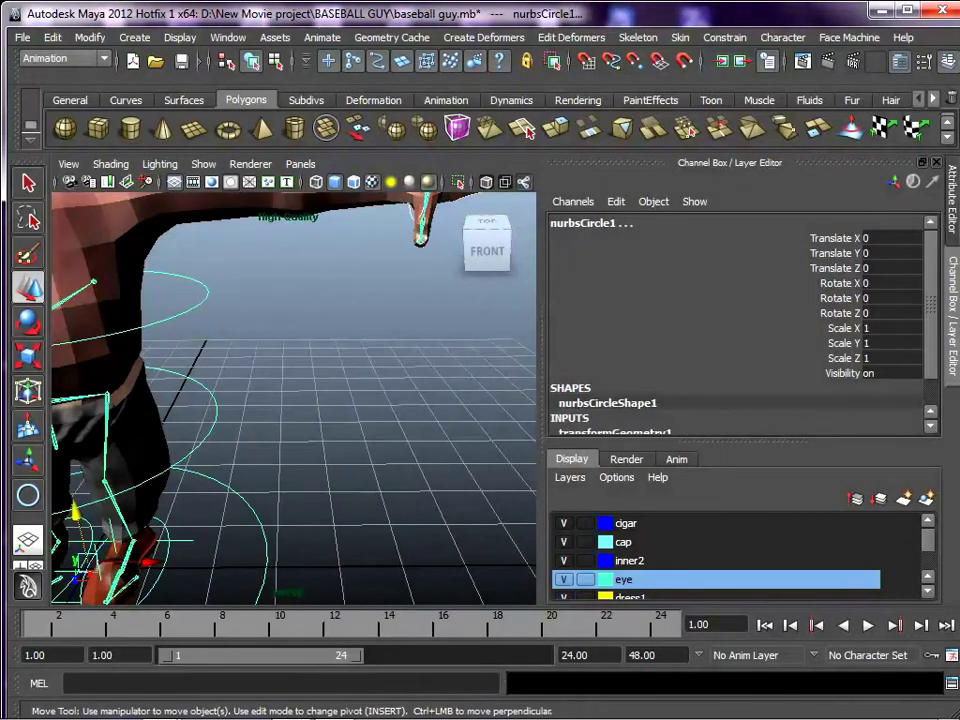
{"action": "key", "text": "Down"}
Test the rig by raising the large ground circle about 1.22 units, and undo the move.
{"action": "right_click_drag", "start_coordinate": [390, 380], "coordinate": [255, 400], "text": "alt"}
{"action": "middle_click_drag", "start_coordinate": [230, 400], "coordinate": [332, 392], "text": "alt"}
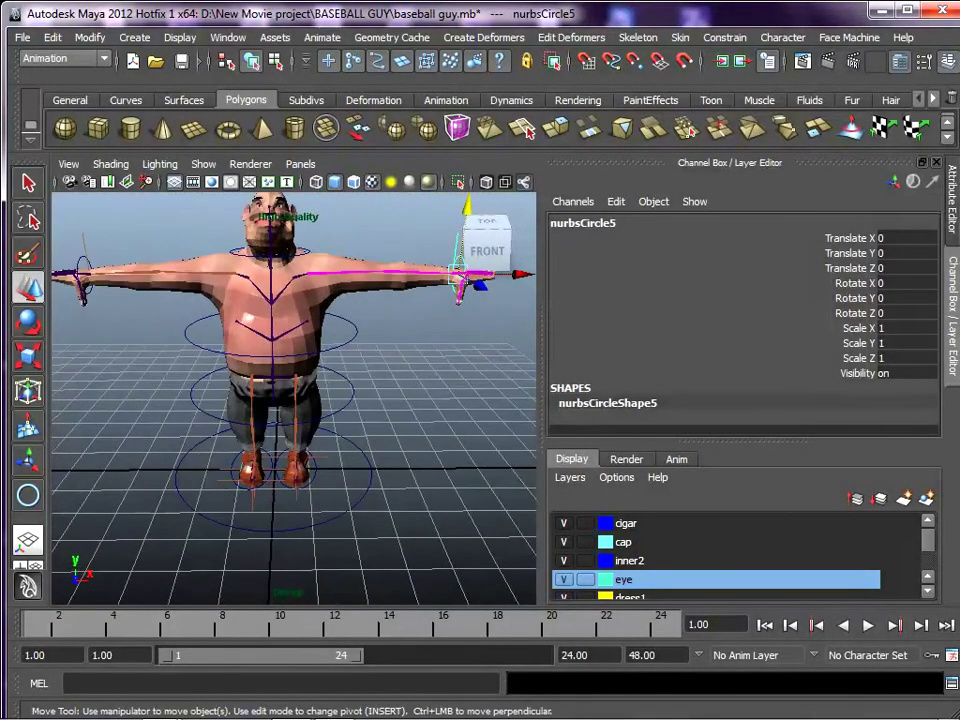
{"action": "left_click", "coordinate": [337, 517]}
{"action": "left_click_drag", "start_coordinate": [337, 505], "coordinate": [428, 462], "text": "alt"}
{"action": "left_click_drag", "start_coordinate": [251, 436], "coordinate": [251, 373]}
{"action": "middle_click_drag", "start_coordinate": [376, 244], "coordinate": [376, 262]}
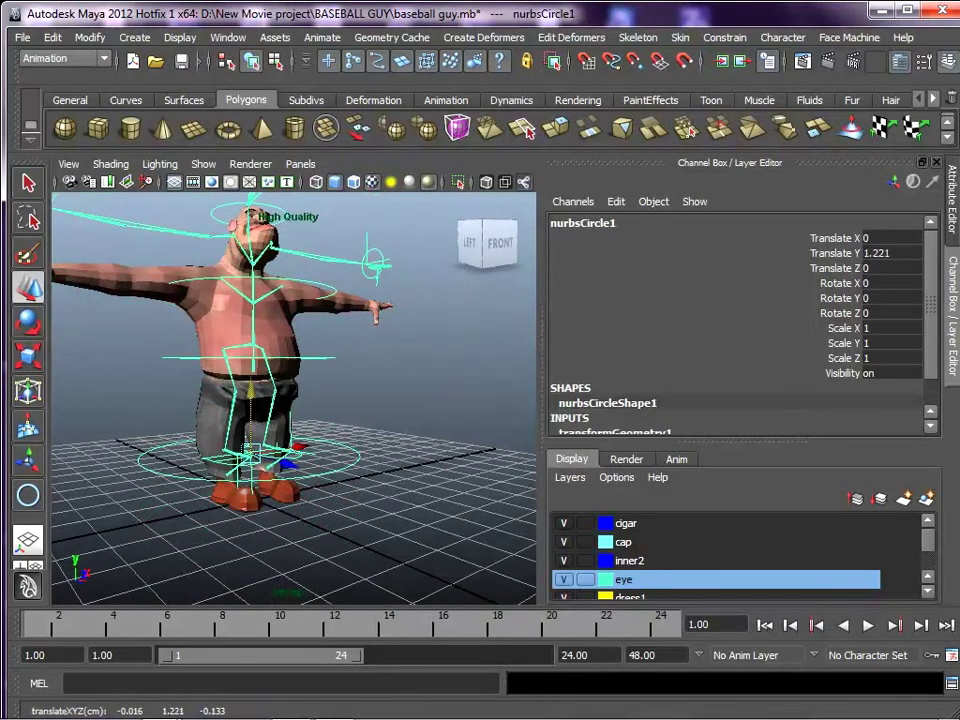
{"action": "key", "text": "ctrl+z"}
{"action": "left_click_drag", "start_coordinate": [300, 390], "coordinate": [230, 396], "text": "alt"}
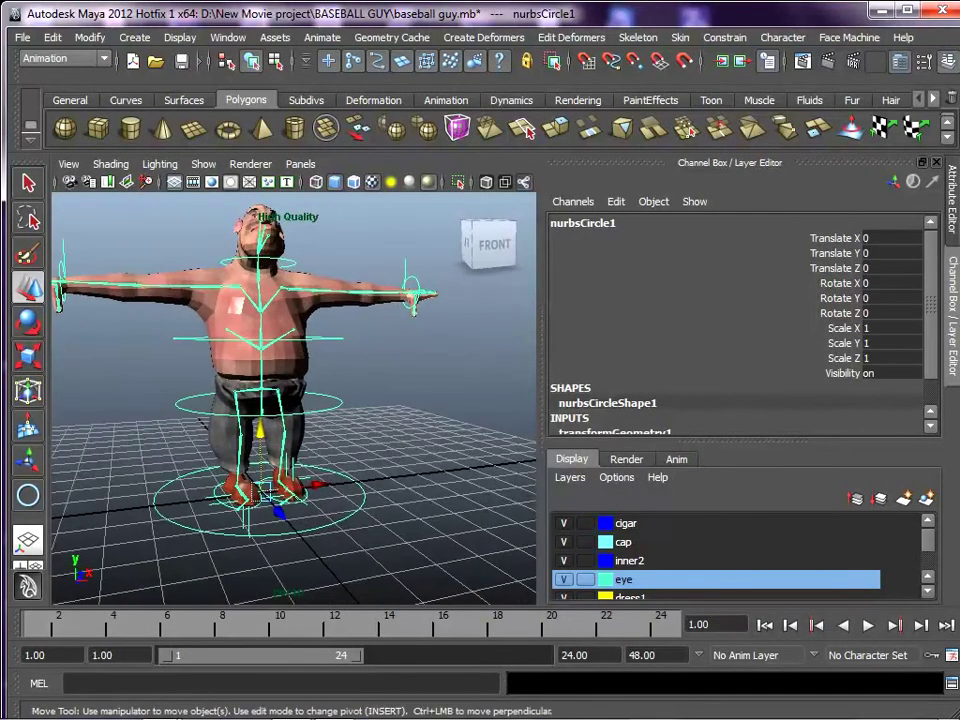
Try scaling the whole rig with the large ground circle, undo the scaling, and clear the selection.
{"action": "key", "text": "r"}
{"action": "left_click_drag", "start_coordinate": [262, 492], "coordinate": [273, 492]}
{"action": "key", "text": "ctrl+z"}
{"action": "left_click_drag", "start_coordinate": [261, 409], "coordinate": [180, 407]}
{"action": "key", "text": "ctrl+z"}
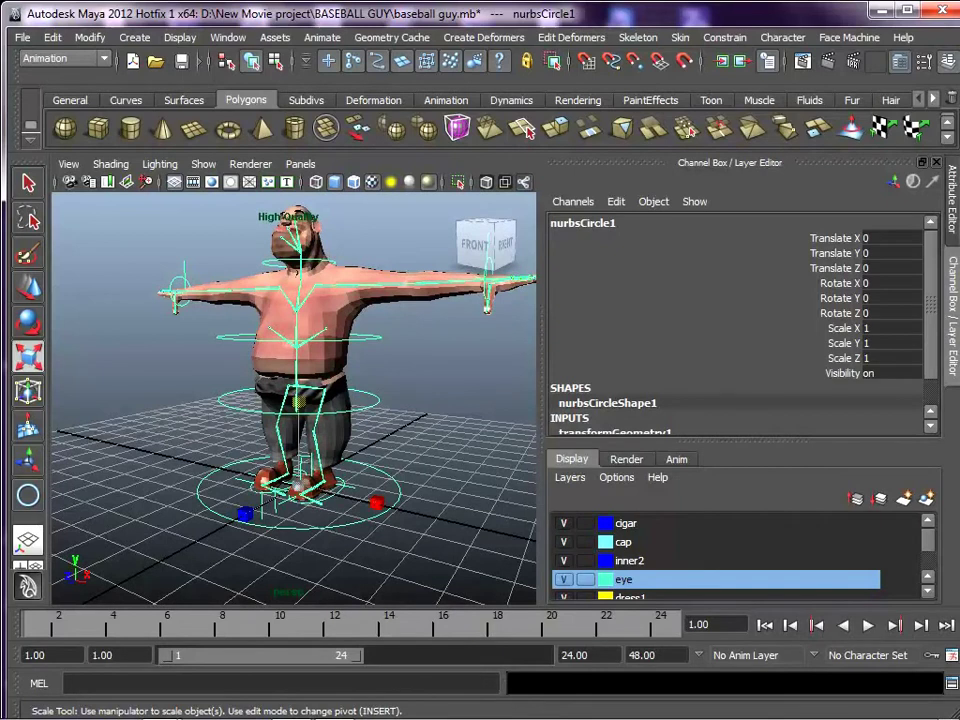
{"action": "left_click_drag", "start_coordinate": [130, 335], "coordinate": [236, 337], "text": "alt"}
{"action": "middle_click_drag", "start_coordinate": [236, 337], "coordinate": [250, 407], "text": "alt"}
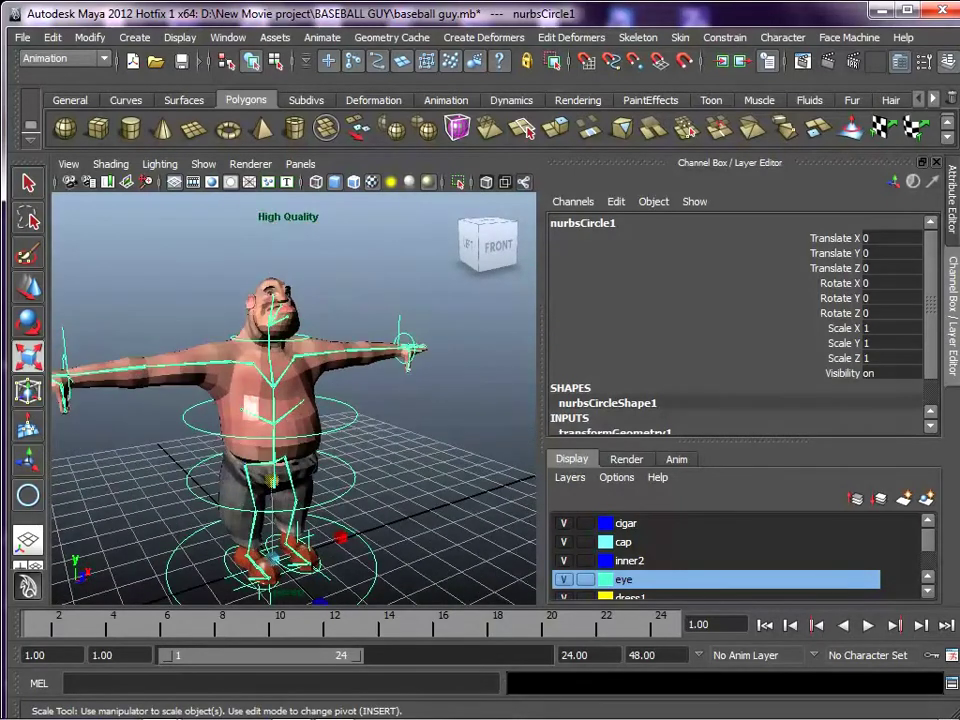
{"action": "left_click_drag", "start_coordinate": [250, 407], "coordinate": [176, 393], "text": "alt"}
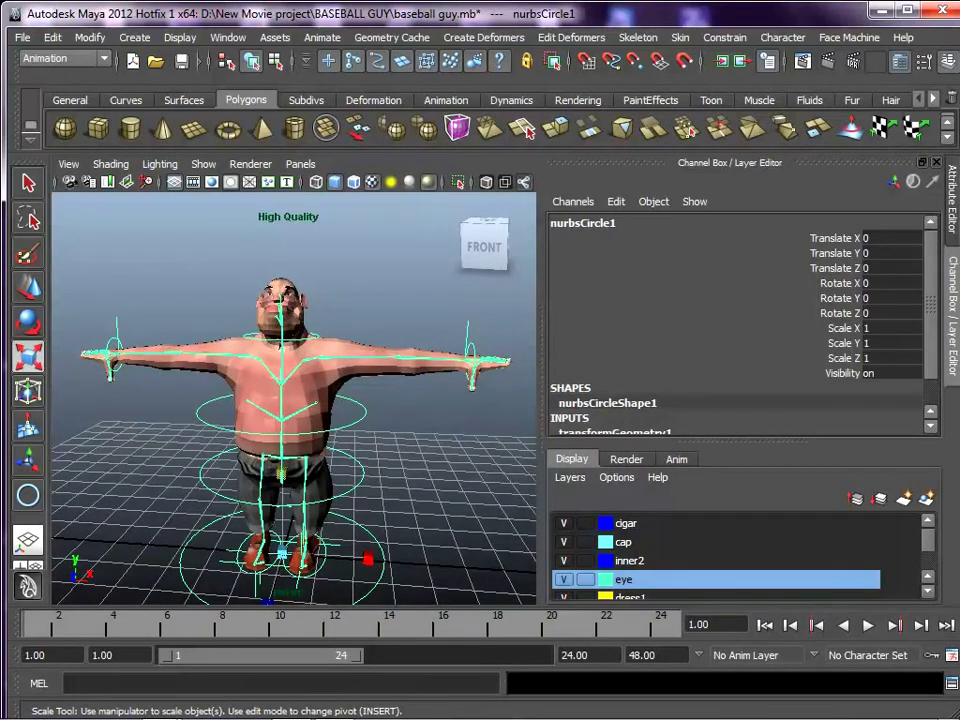
{"action": "left_click", "coordinate": [176, 393]}
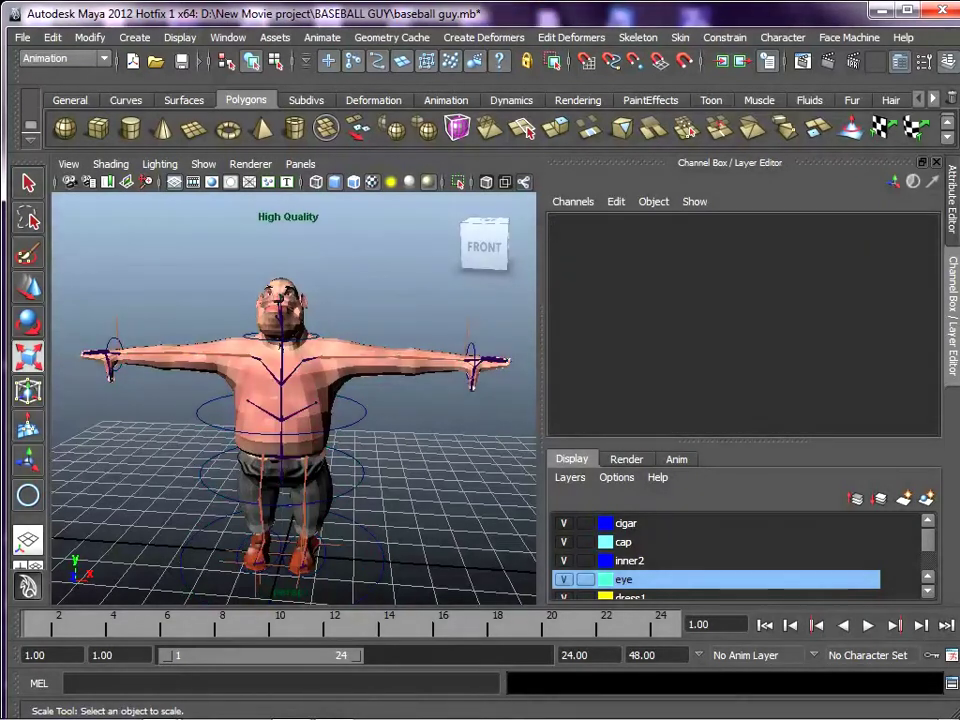
Bind the body mesh to the skeleton with Smooth Bind, using the ROOT joint at the pelvis.
{"action": "scroll", "coordinate": [294, 398], "scroll_direction": "up", "scroll_amount": 6}
{"action": "middle_click_drag", "start_coordinate": [294, 398], "coordinate": [290, 314], "text": "alt"}
{"action": "right_click_drag", "start_coordinate": [290, 314], "coordinate": [238, 322], "text": "alt"}
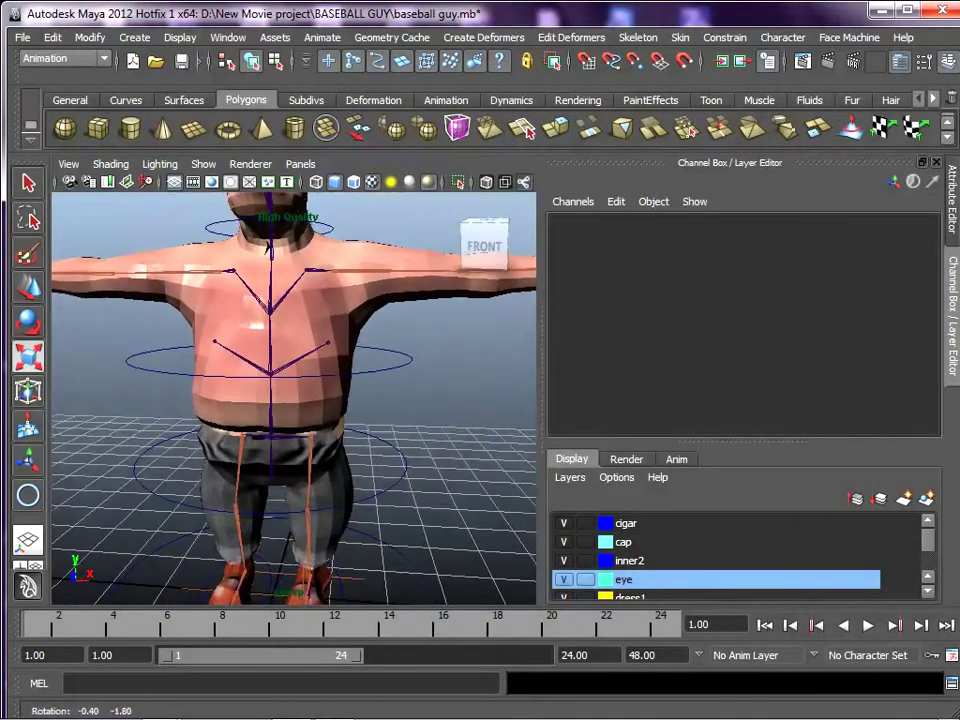
{"action": "left_click_drag", "start_coordinate": [238, 322], "coordinate": [238, 276], "text": "alt"}
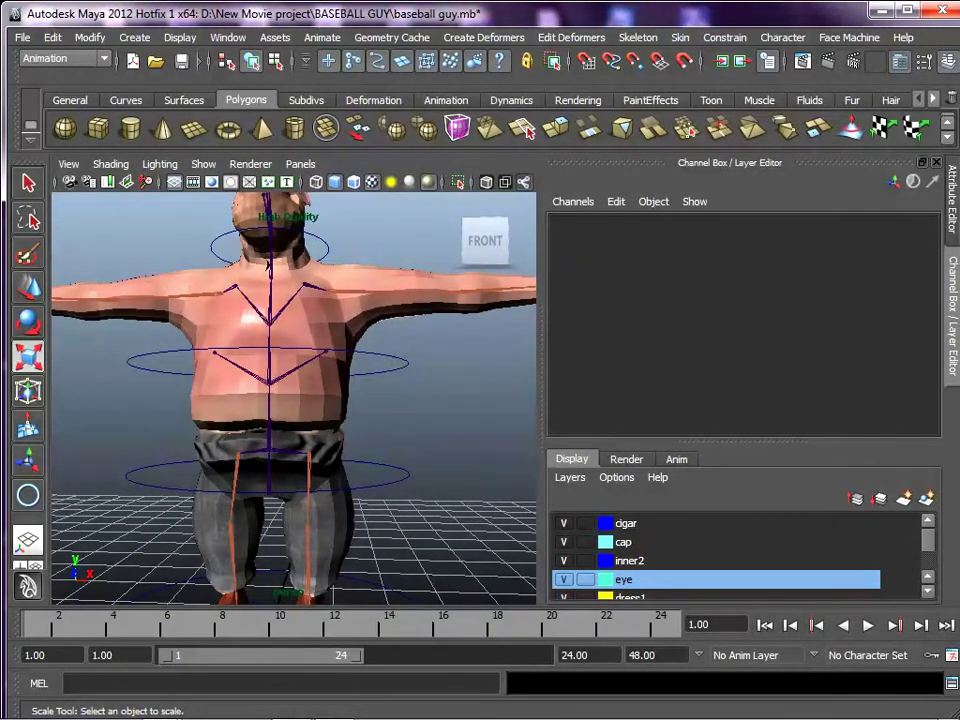
{"action": "left_click", "coordinate": [268, 484]}
{"action": "middle_click_drag", "start_coordinate": [268, 484], "coordinate": [260, 519], "text": "alt"}
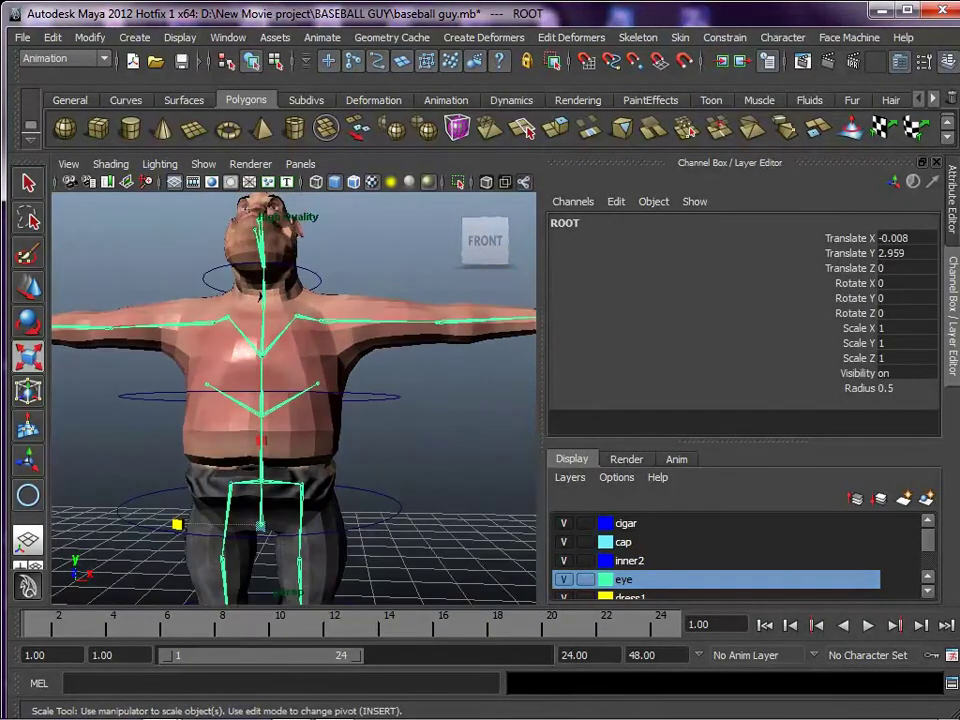
{"action": "left_click", "coordinate": [290, 420], "text": "shift"}
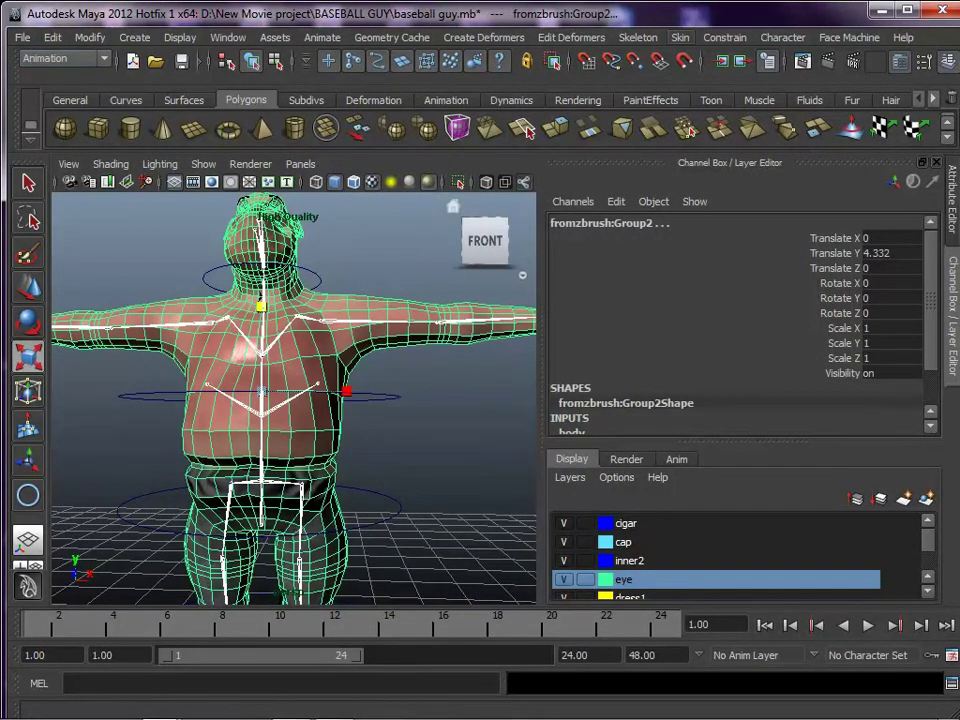
{"action": "left_click", "coordinate": [680, 38]}
{"action": "mouse_move", "coordinate": [710, 64]}
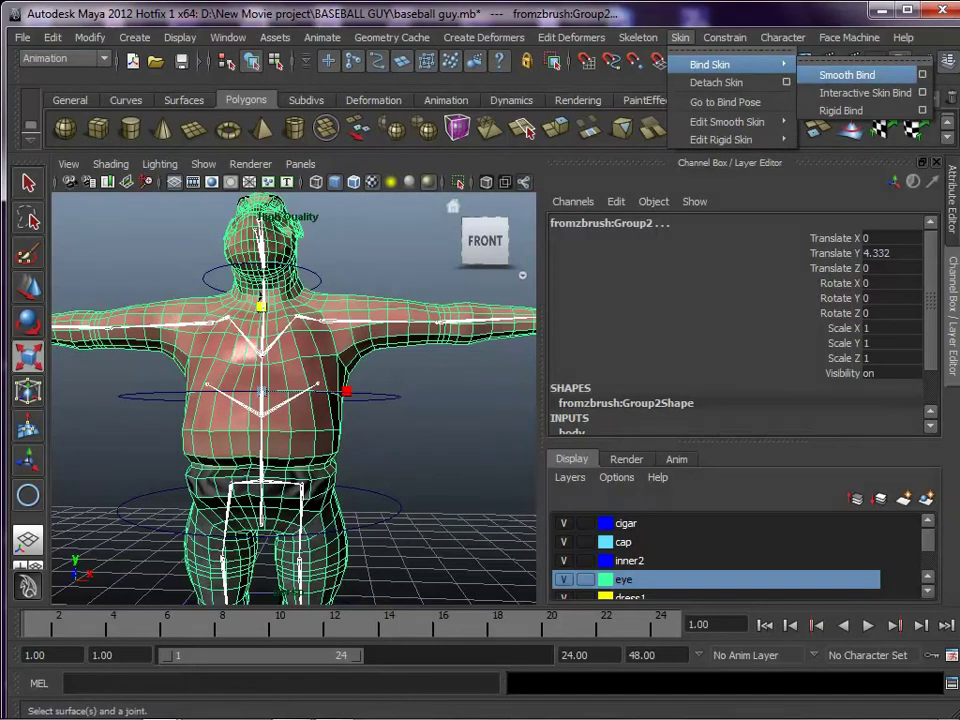
{"action": "left_click", "coordinate": [847, 75]}
Test the arm's skin deformation by moving the left wrist circle inward about 0.82 units in X, and undo it.
{"action": "left_click_drag", "start_coordinate": [335, 350], "coordinate": [250, 430], "text": "alt"}
{"action": "middle_click_drag", "start_coordinate": [400, 400], "coordinate": [160, 382], "text": "alt"}
{"action": "left_click_drag", "start_coordinate": [160, 382], "coordinate": [205, 362], "text": "alt"}
{"action": "left_click", "coordinate": [365, 310]}
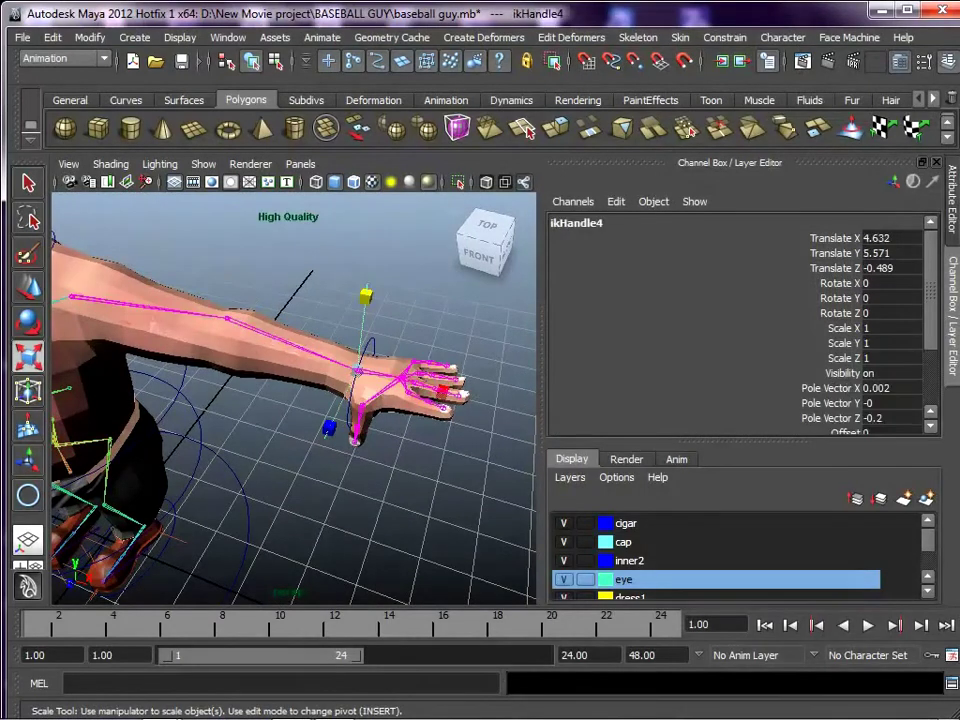
{"action": "left_click", "coordinate": [432, 285]}
{"action": "left_click", "coordinate": [374, 343]}
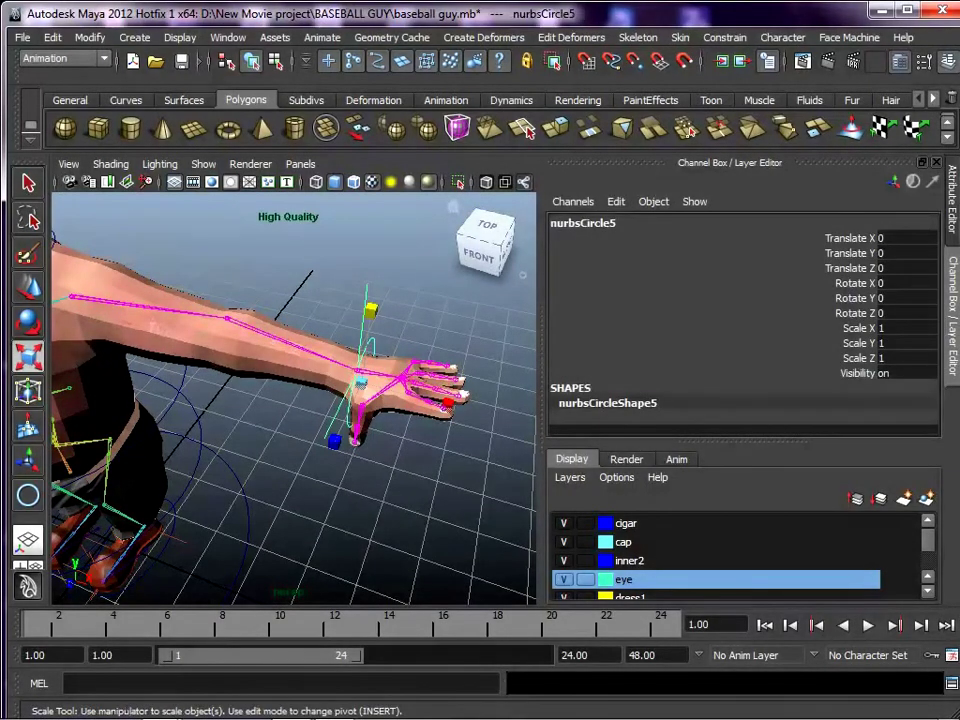
{"action": "key", "text": "w"}
{"action": "mouse_move", "coordinate": [360, 381]}
{"action": "left_mouse_down"}
{"action": "mouse_move", "coordinate": [290, 366]}
{"action": "mouse_move", "coordinate": [411, 395]}
{"action": "mouse_move", "coordinate": [344, 377]}
{"action": "left_mouse_up"}
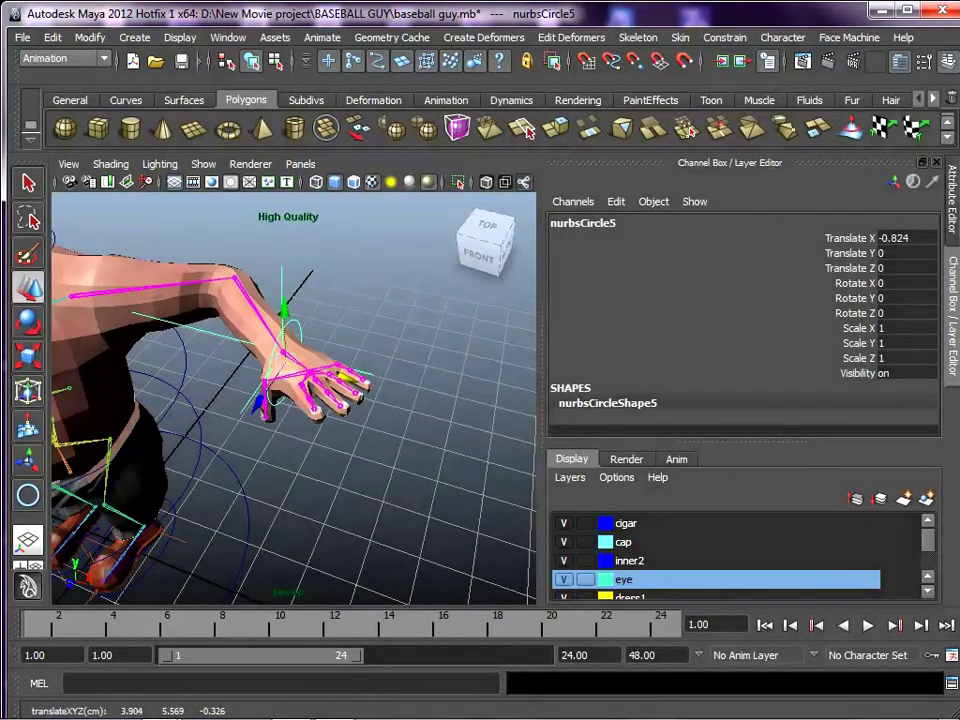
{"action": "key", "text": "ctrl+z"}
Test the body's skin deformation by lowering the waist circle about 1.9 units, and undo the move.
{"action": "middle_click_drag", "start_coordinate": [344, 377], "coordinate": [525, 290], "text": "alt"}
{"action": "scroll", "coordinate": [525, 290], "scroll_direction": "down", "scroll_amount": 3}
{"action": "left_click_drag", "start_coordinate": [525, 290], "coordinate": [512, 235], "text": "alt"}
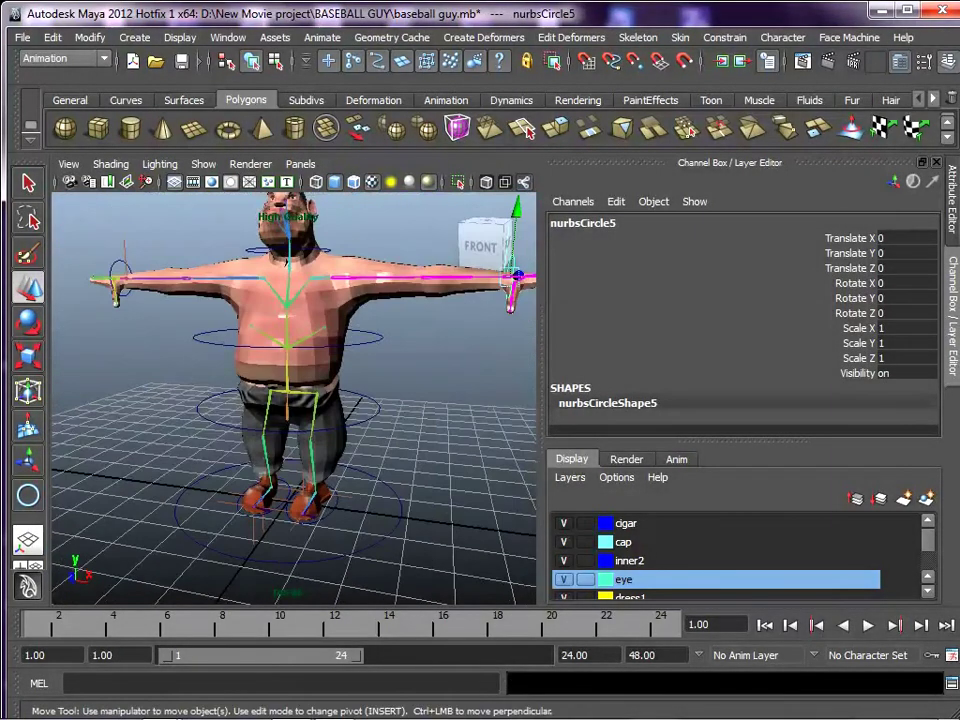
{"action": "left_click", "coordinate": [372, 420]}
{"action": "left_click_drag", "start_coordinate": [288, 345], "coordinate": [288, 392]}
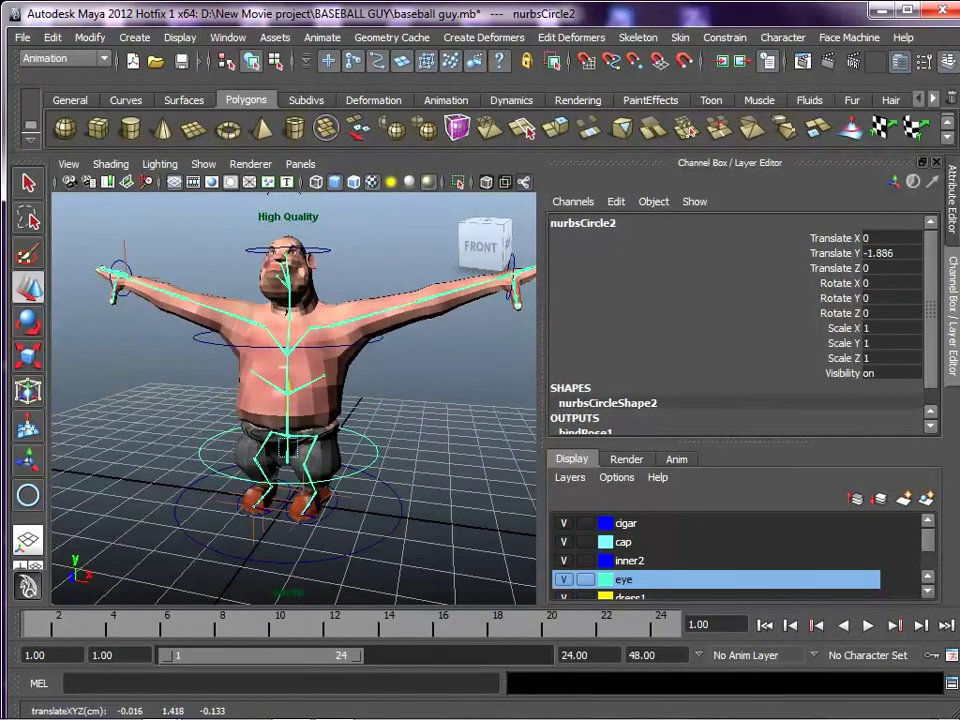
{"action": "key", "text": "ctrl+z"}
Test the head's motion by rotating the Neck joint about -26 degrees around X, and undo the rotation.
{"action": "middle_click_drag", "start_coordinate": [498, 256], "coordinate": [506, 312], "text": "alt"}
{"action": "right_click_drag", "start_coordinate": [430, 290], "coordinate": [485, 280], "text": "alt"}
{"action": "middle_click_drag", "start_coordinate": [485, 250], "coordinate": [497, 314], "text": "alt"}
{"action": "left_click_drag", "start_coordinate": [480, 300], "coordinate": [502, 313], "text": "alt"}
{"action": "left_click", "coordinate": [480, 311]}
{"action": "right_click_drag", "start_coordinate": [430, 300], "coordinate": [490, 300], "text": "alt"}
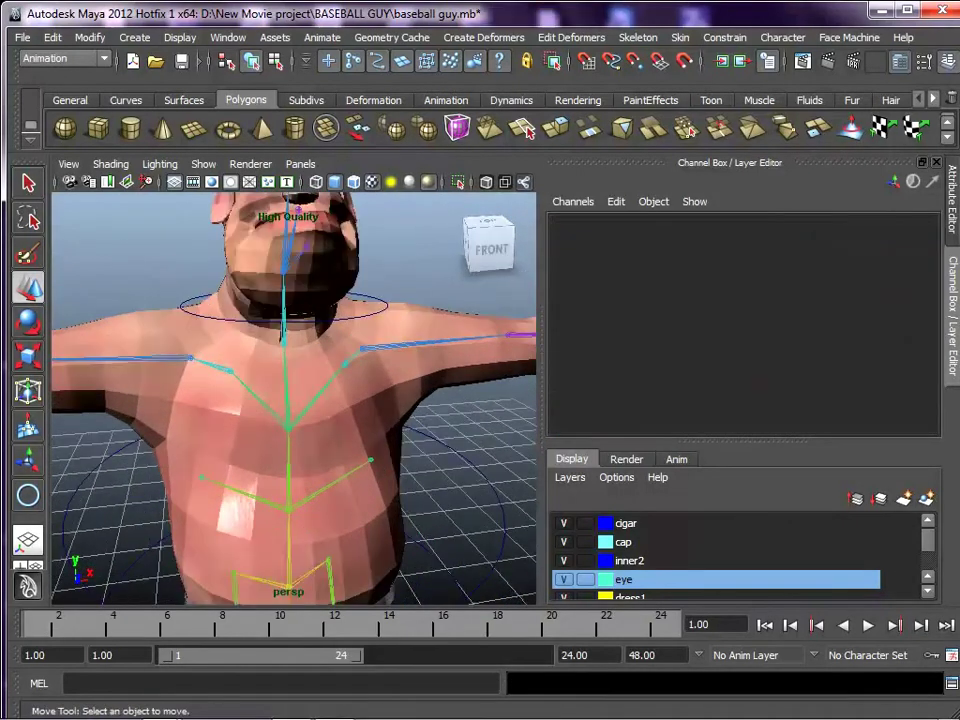
{"action": "left_click", "coordinate": [284, 334]}
{"action": "key", "text": "e"}
{"action": "left_click_drag", "start_coordinate": [284, 368], "coordinate": [248, 366]}
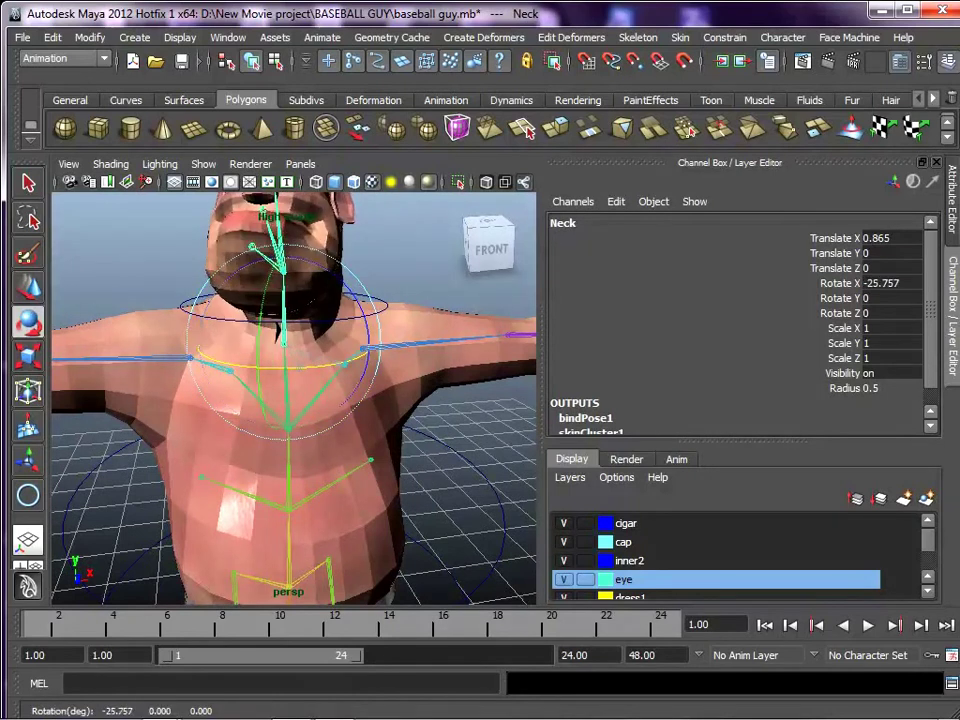
{"action": "key", "text": "ctrl+z"}
Orient-constrain the Neck joint to the neck circle with Maintain offset enabled and all constraint axes on.
{"action": "middle_click_drag", "start_coordinate": [340, 350], "coordinate": [342, 364], "text": "alt"}
{"action": "right_click_drag", "start_coordinate": [342, 364], "coordinate": [375, 325], "text": "alt"}
{"action": "left_click", "coordinate": [452, 300]}
{"action": "middle_click_drag", "start_coordinate": [375, 325], "coordinate": [375, 308], "text": "alt"}
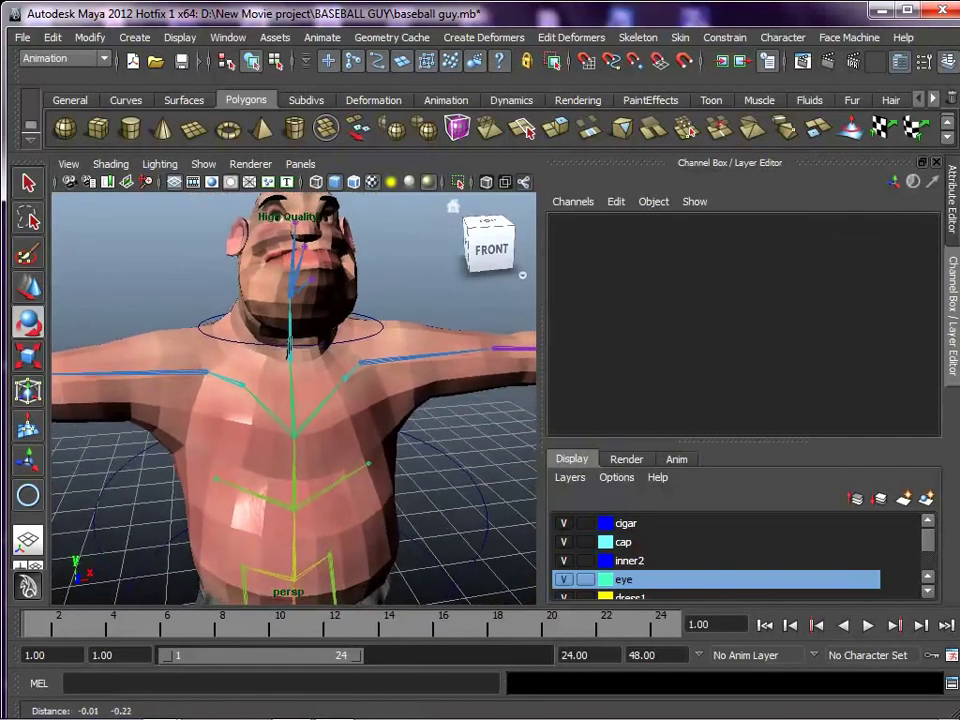
{"action": "left_click_drag", "start_coordinate": [375, 308], "coordinate": [410, 320], "text": "alt"}
{"action": "right_click_drag", "start_coordinate": [380, 325], "coordinate": [455, 302], "text": "alt"}
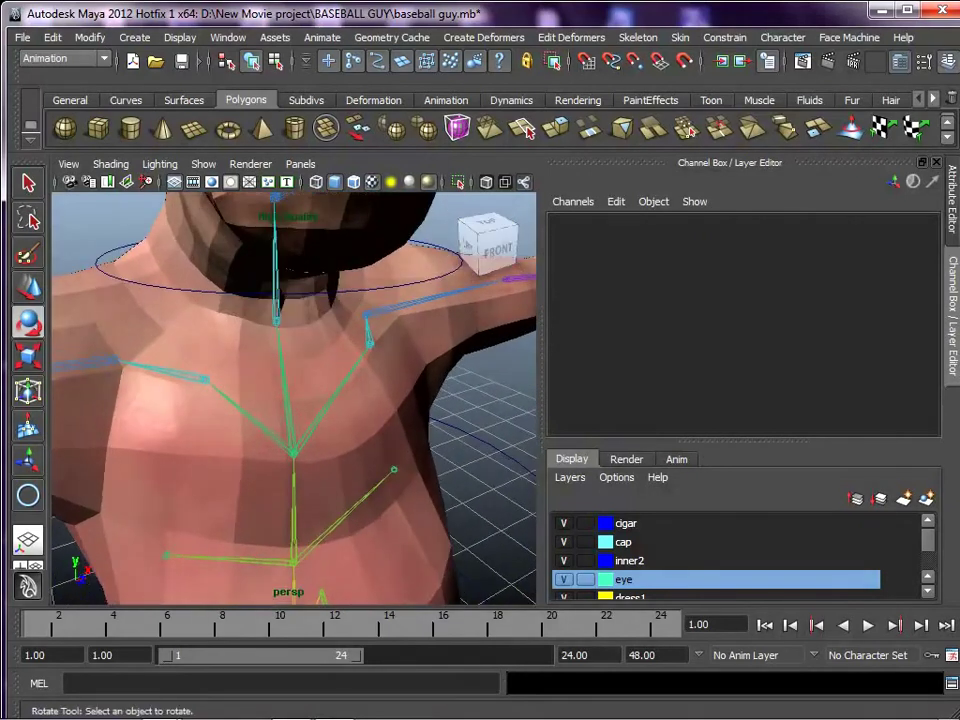
{"action": "left_click", "coordinate": [277, 320]}
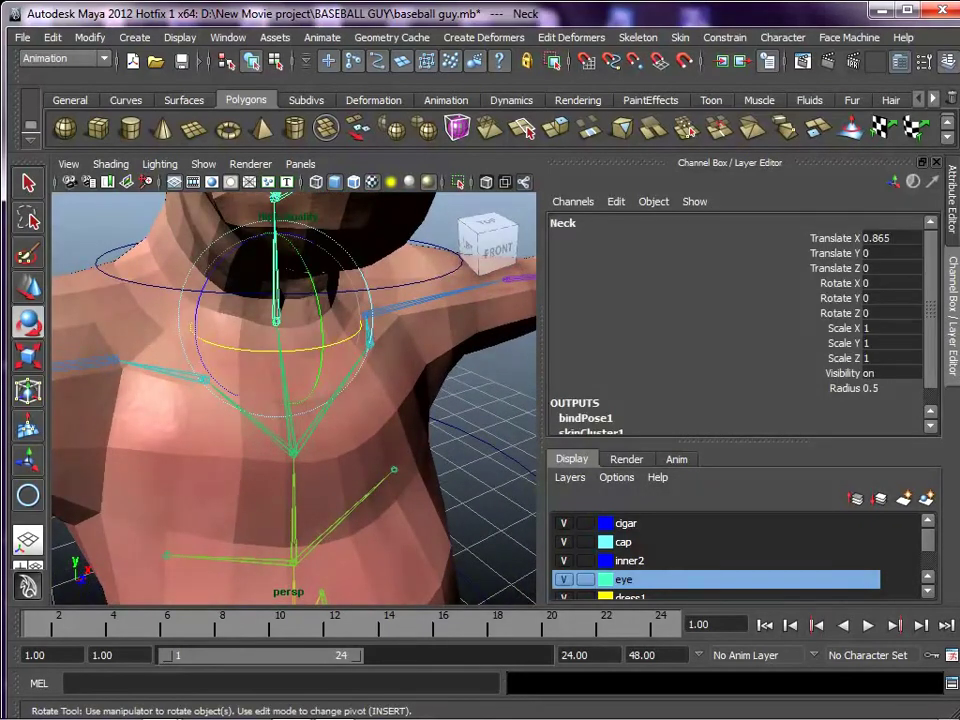
{"action": "left_click", "coordinate": [459, 271]}
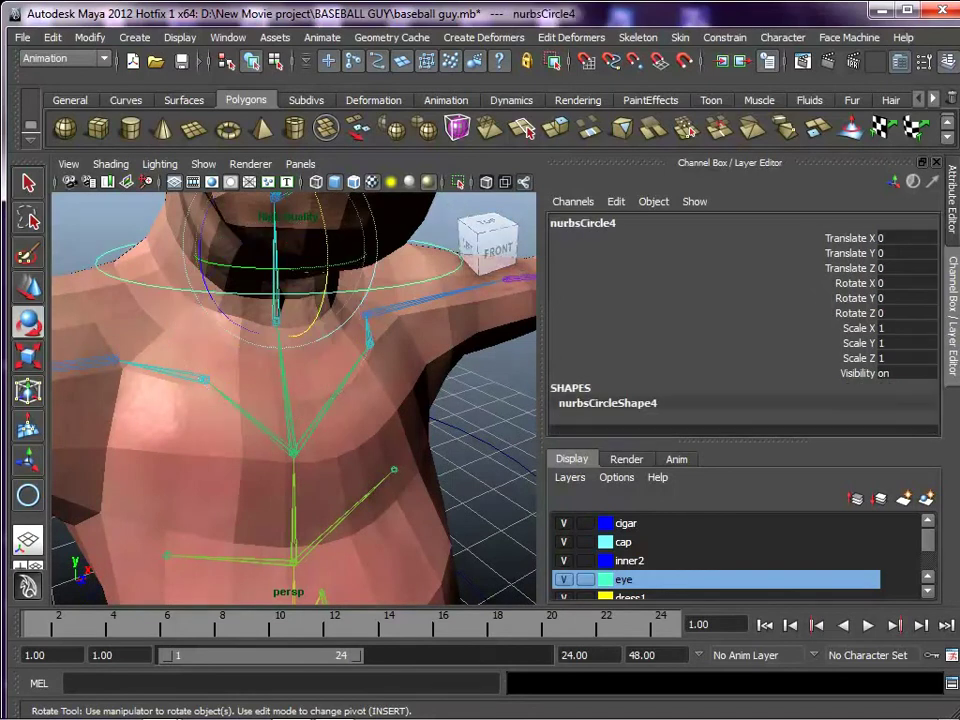
{"action": "key", "text": "w"}
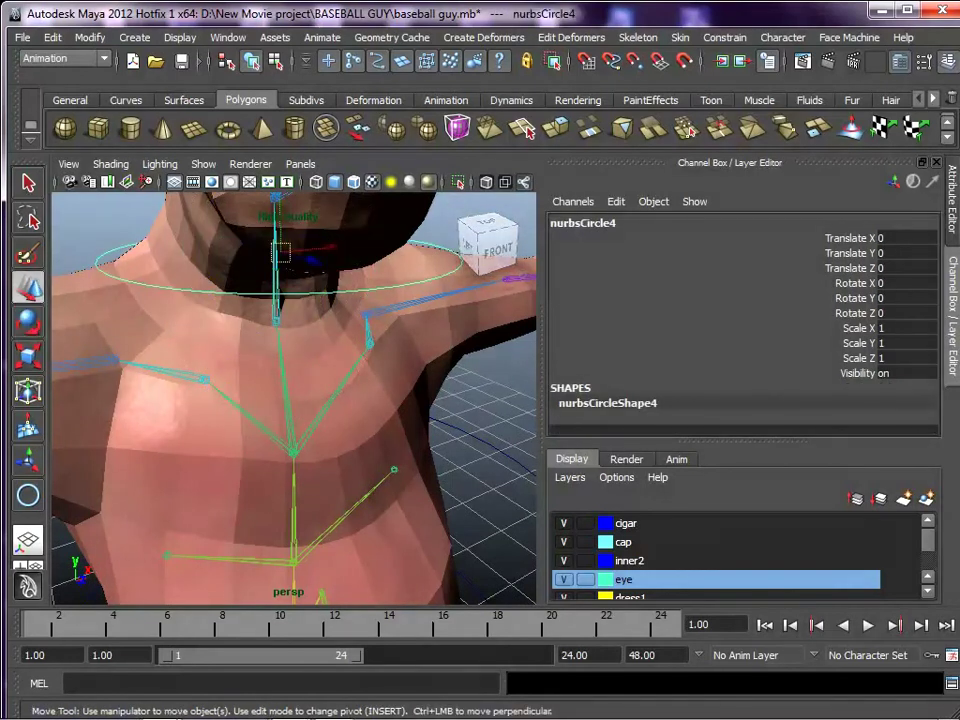
{"action": "left_click", "coordinate": [276, 320], "text": "shift"}
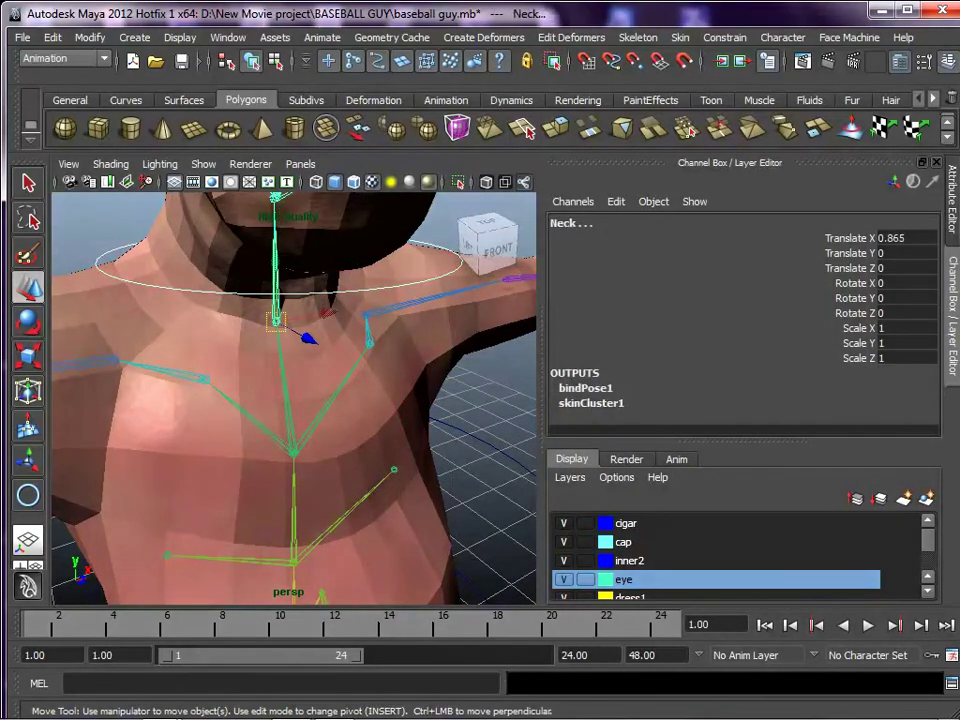
{"action": "left_click", "coordinate": [725, 38]}
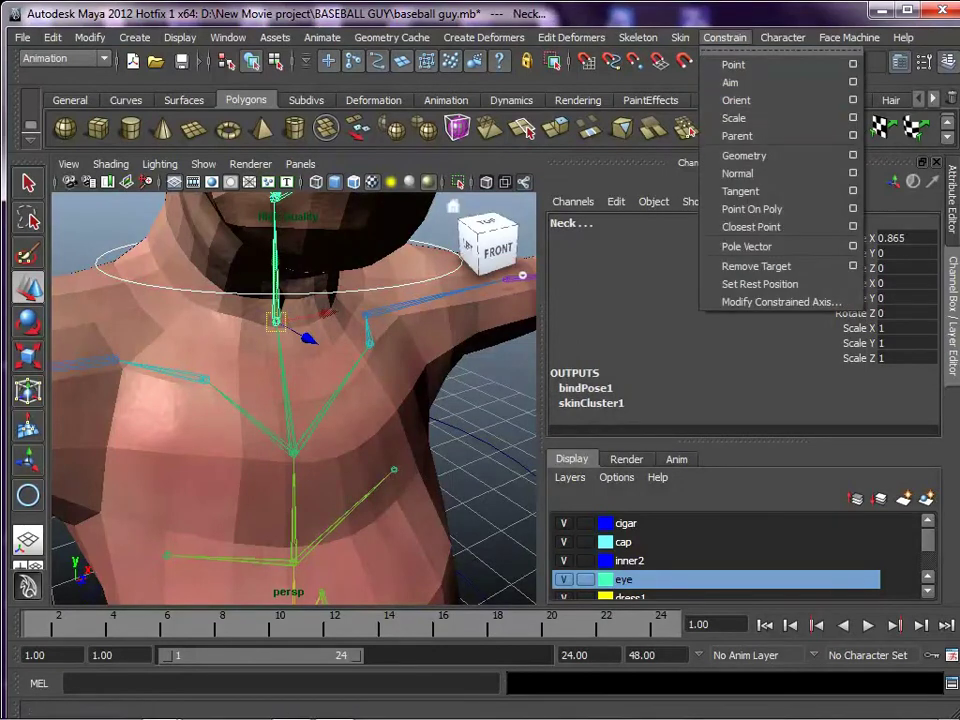
{"action": "left_click", "coordinate": [853, 100]}
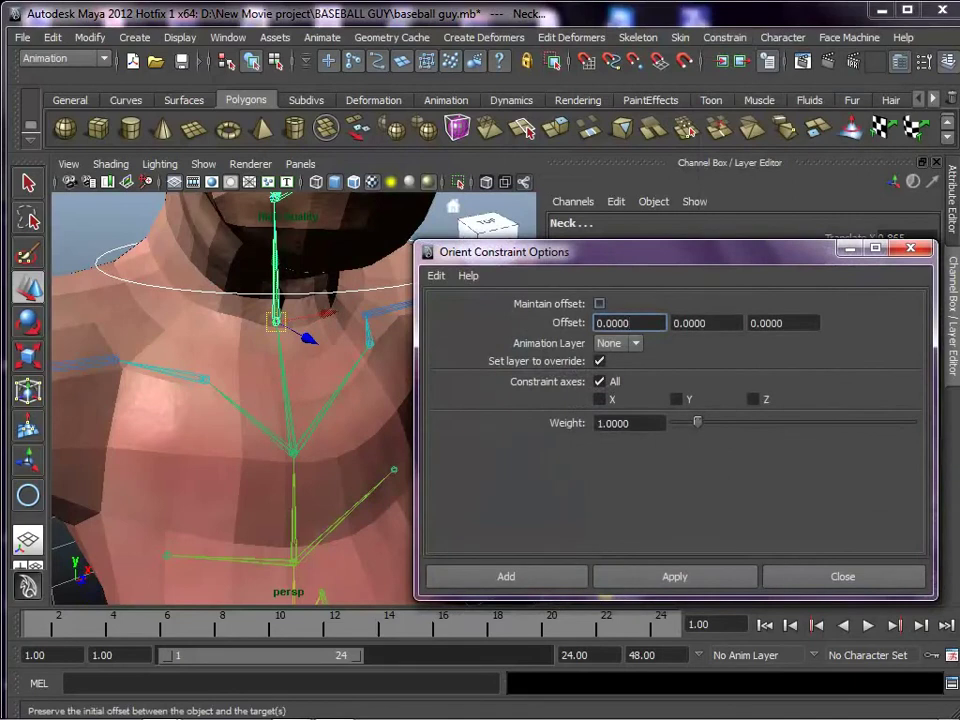
{"action": "left_click", "coordinate": [600, 304]}
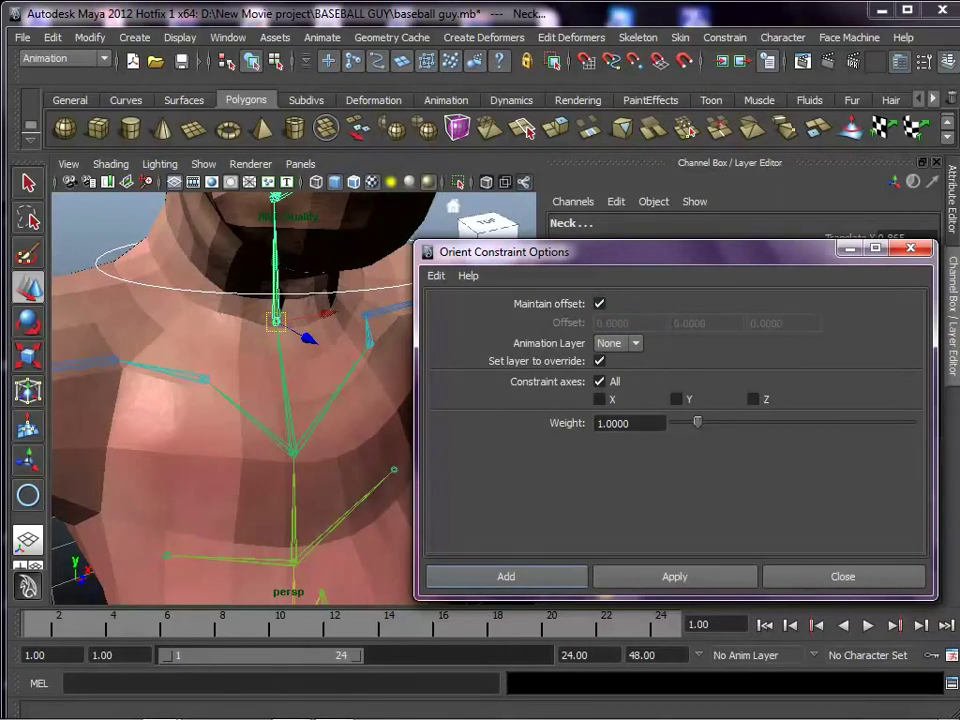
{"action": "left_click", "coordinate": [506, 576]}
Test the neck constraint by rotating the neck circle slightly, and undo the rotation.
{"action": "scroll", "coordinate": [293, 398], "scroll_direction": "down", "scroll_amount": 5}
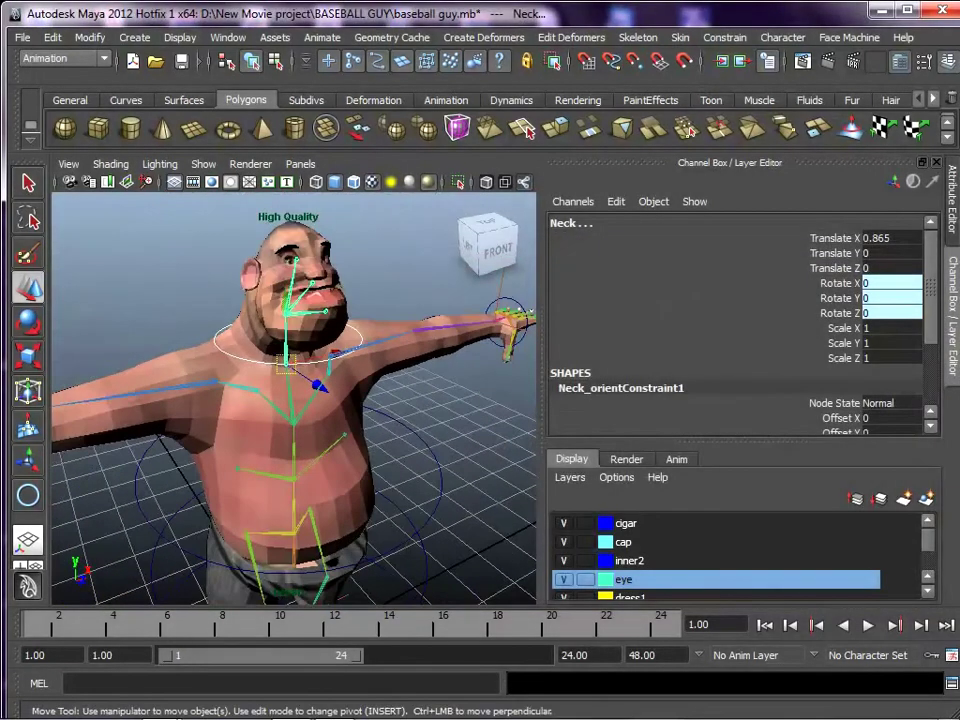
{"action": "left_click", "coordinate": [420, 260]}
{"action": "scroll", "coordinate": [420, 260], "scroll_direction": "up", "scroll_amount": 1}
{"action": "scroll", "coordinate": [294, 398], "scroll_direction": "up", "scroll_amount": 4}
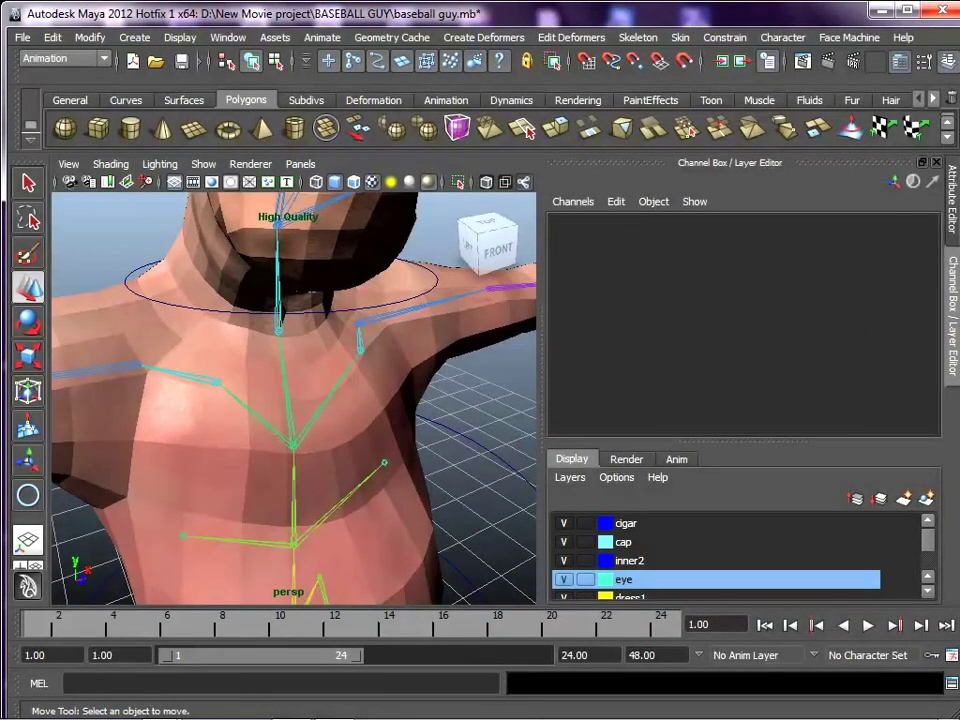
{"action": "left_click", "coordinate": [385, 305]}
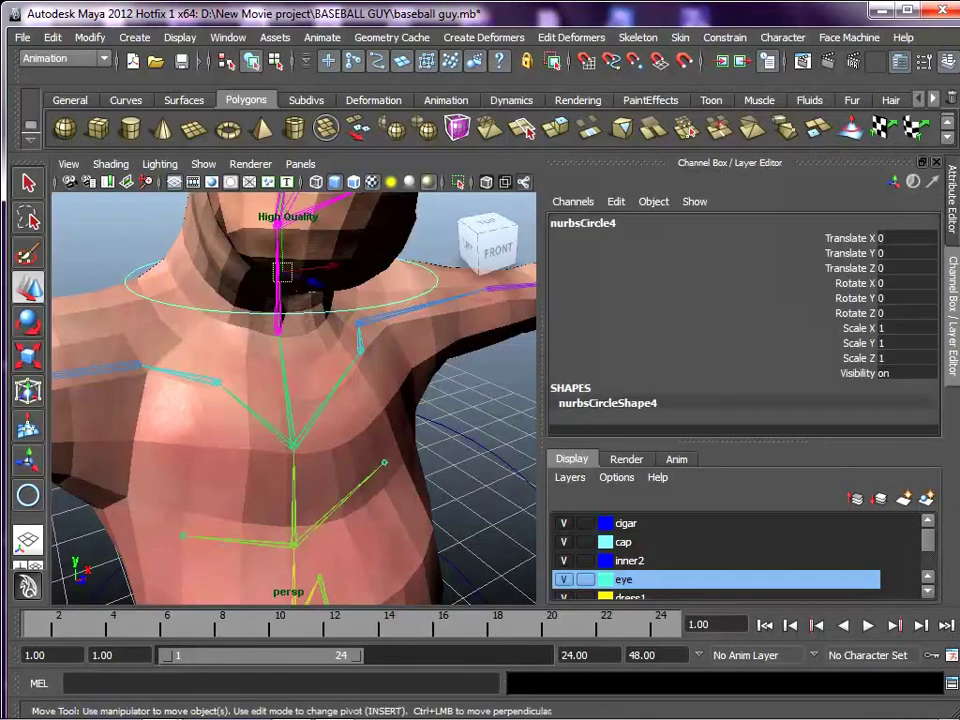
{"action": "key", "text": "e"}
{"action": "mouse_move", "coordinate": [345, 286]}
{"action": "left_mouse_down"}
{"action": "mouse_move", "coordinate": [322, 290]}
{"action": "mouse_move", "coordinate": [367, 276]}
{"action": "mouse_move", "coordinate": [260, 291]}
{"action": "mouse_move", "coordinate": [347, 285]}
{"action": "left_mouse_up"}
{"action": "key", "text": "ctrl+z"}
Orient-constrain the Spine2 joint to the belly circle, reusing the current constraint options.
{"action": "scroll", "coordinate": [347, 285], "scroll_direction": "down", "scroll_amount": 2}
{"action": "middle_click_drag", "start_coordinate": [347, 285], "coordinate": [342, 118], "text": "alt"}
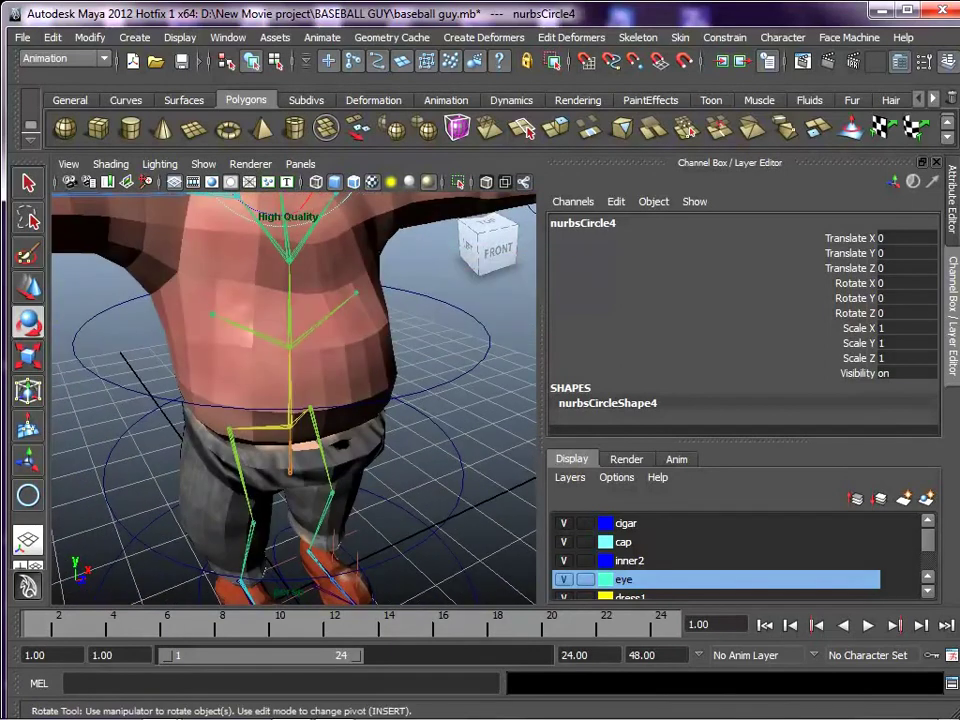
{"action": "left_click", "coordinate": [290, 346]}
{"action": "left_click", "coordinate": [476, 318], "text": "shift"}
{"action": "left_click", "coordinate": [462, 400]}
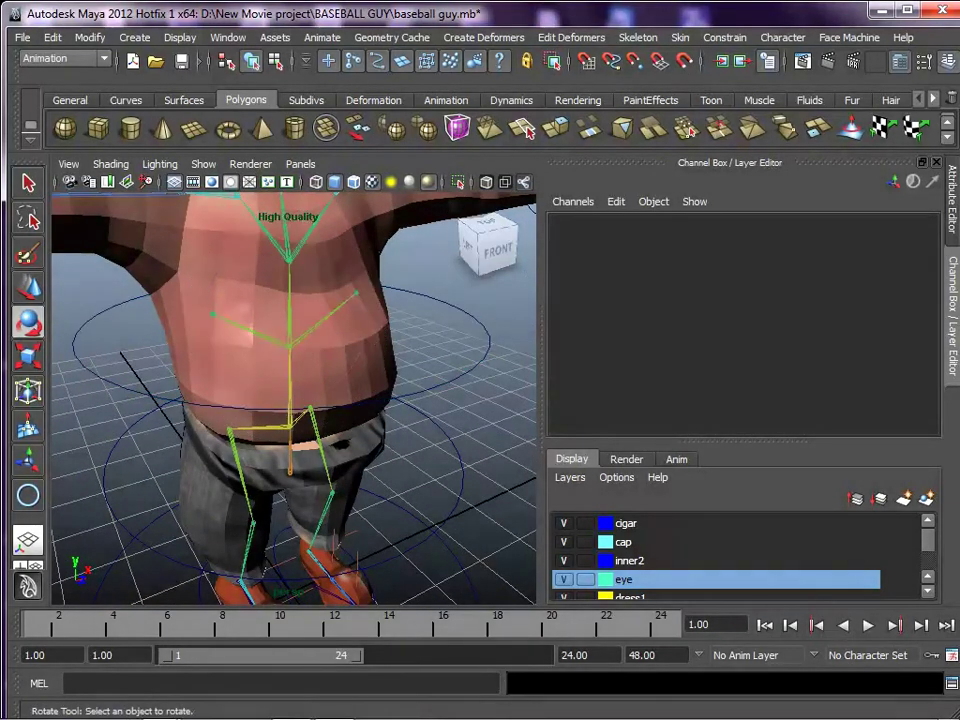
{"action": "left_click", "coordinate": [477, 367]}
{"action": "key", "text": "w"}
{"action": "left_click", "coordinate": [290, 346], "text": "shift"}
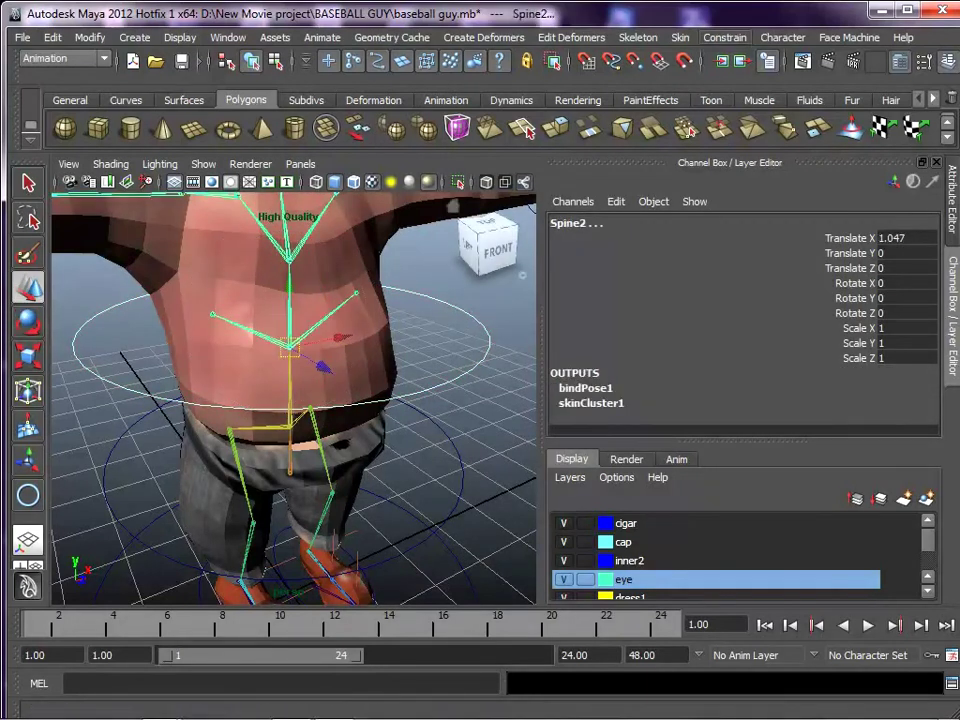
{"action": "left_click", "coordinate": [724, 37]}
{"action": "left_click", "coordinate": [736, 100]}
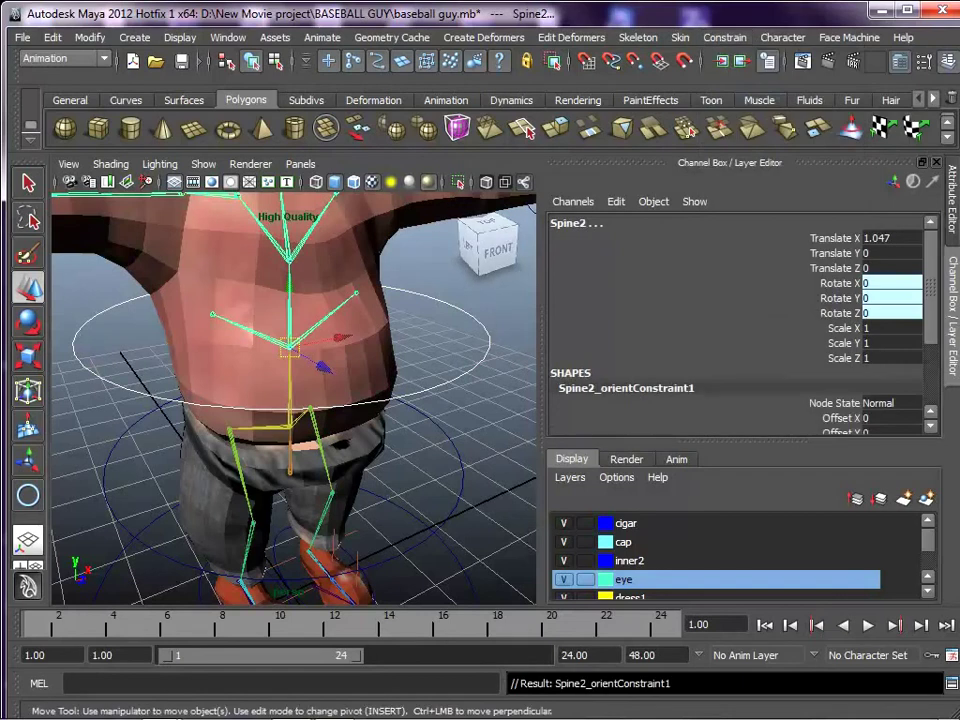
Test the belly constraint by rotating the belly circle about -21 degrees around X, and undo the rotation.
{"action": "scroll", "coordinate": [430, 330], "scroll_direction": "down", "scroll_amount": 3}
{"action": "left_click", "coordinate": [465, 325]}
{"action": "left_click", "coordinate": [426, 330]}
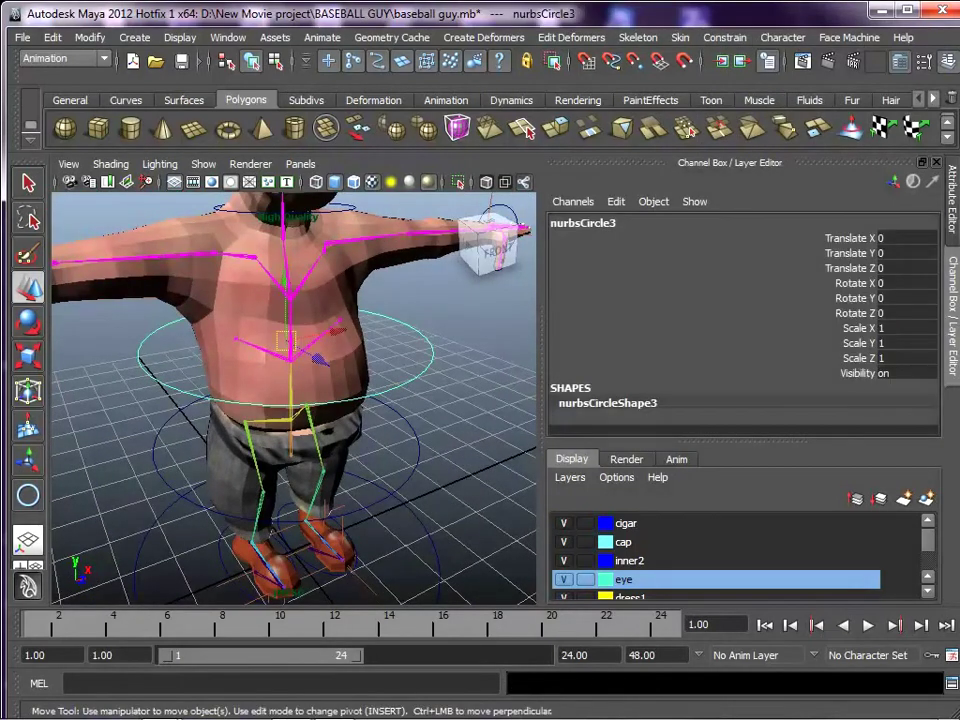
{"action": "key", "text": "e"}
{"action": "left_click_drag", "start_coordinate": [334, 335], "coordinate": [332, 308]}
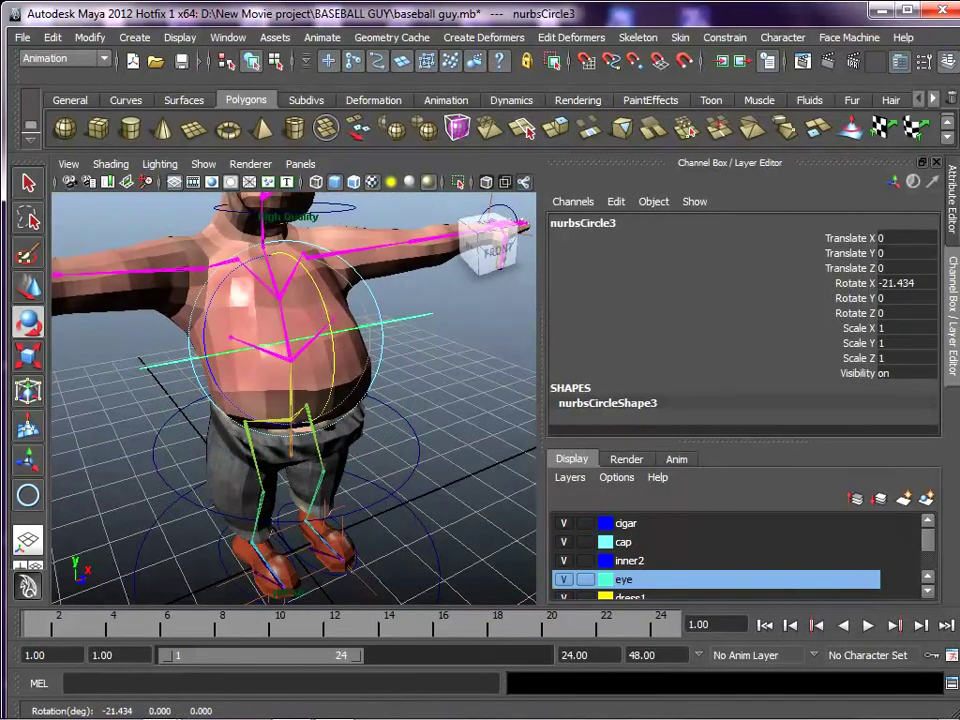
{"action": "key", "text": "ctrl+z"}
Examine the whole rig from the front and the finger joints of the left hand up close.
{"action": "middle_click_drag", "start_coordinate": [332, 308], "coordinate": [330, 362], "text": "alt"}
{"action": "scroll", "coordinate": [330, 362], "scroll_direction": "down", "scroll_amount": 4}
{"action": "left_click_drag", "start_coordinate": [330, 362], "coordinate": [225, 332], "text": "alt"}
{"action": "middle_click_drag", "start_coordinate": [225, 332], "coordinate": [218, 288], "text": "alt"}
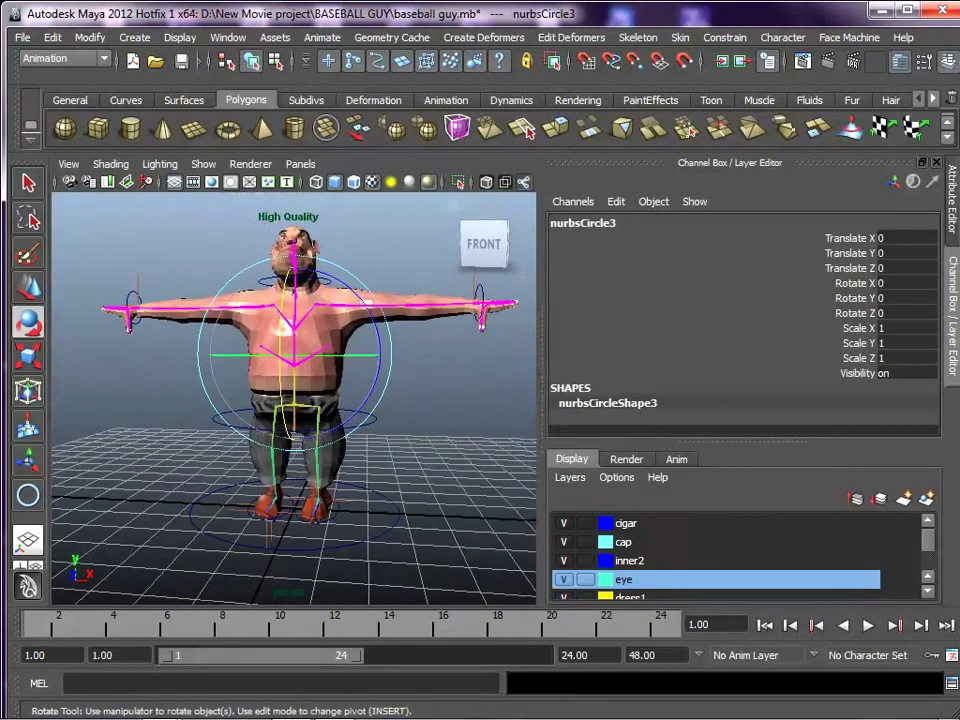
{"action": "left_click", "coordinate": [195, 242]}
{"action": "mouse_move", "coordinate": [195, 242]}
{"action": "left_mouse_down", "text": "alt"}
{"action": "mouse_move", "coordinate": [285, 262]}
{"action": "mouse_move", "coordinate": [195, 244]}
{"action": "left_mouse_up", "text": "alt"}
{"action": "middle_click_drag", "start_coordinate": [195, 244], "coordinate": [155, 284], "text": "alt"}
{"action": "left_click_drag", "start_coordinate": [155, 284], "coordinate": [245, 296], "text": "alt"}
{"action": "right_click_drag", "start_coordinate": [245, 296], "coordinate": [345, 300], "text": "alt"}
{"action": "middle_click_drag", "start_coordinate": [250, 300], "coordinate": [355, 334], "text": "alt"}
{"action": "left_click_drag", "start_coordinate": [200, 334], "coordinate": [160, 345], "text": "alt"}
{"action": "middle_click_drag", "start_coordinate": [420, 340], "coordinate": [130, 342], "text": "alt"}
{"action": "right_click_drag", "start_coordinate": [330, 342], "coordinate": [240, 342], "text": "alt"}
{"action": "left_click_drag", "start_coordinate": [330, 342], "coordinate": [195, 352], "text": "alt"}
{"action": "right_click_drag", "start_coordinate": [240, 352], "coordinate": [395, 356], "text": "alt"}
{"action": "middle_click_drag", "start_coordinate": [395, 356], "coordinate": [275, 366], "text": "alt"}
{"action": "left_click_drag", "start_coordinate": [275, 366], "coordinate": [382, 454], "text": "alt"}
{"action": "left_click", "coordinate": [336, 437]}
{"action": "key", "text": "ctrl+z"}
{"action": "middle_click_drag", "start_coordinate": [382, 454], "coordinate": [347, 396], "text": "alt"}
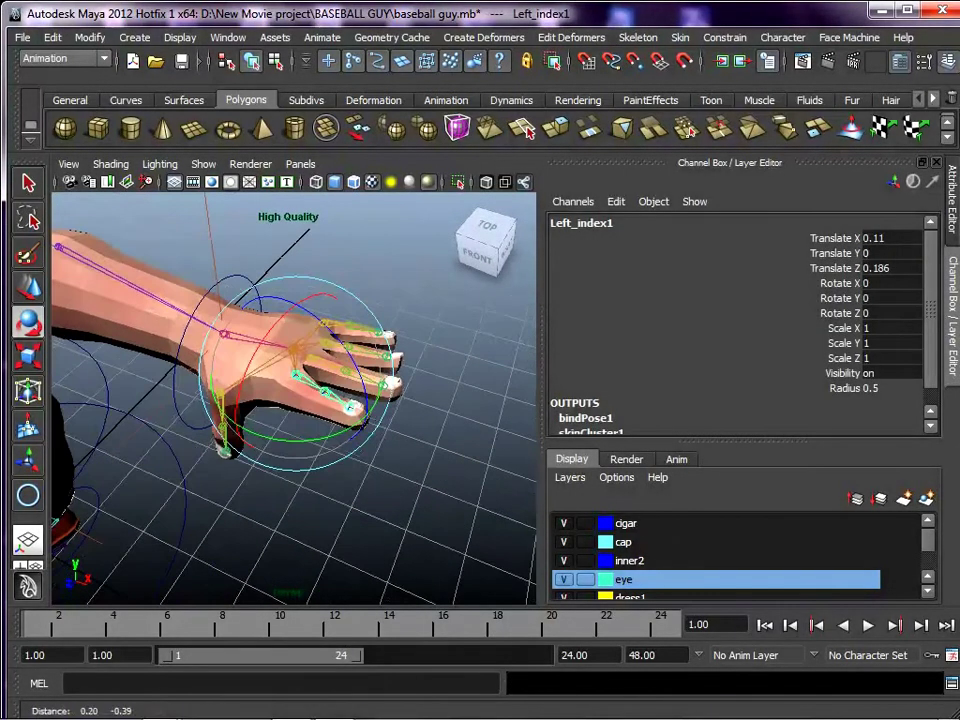
Test the left index finger's bend by slightly rotating the Left_index1 and Left_index2 joints together, and undo the rotation.
{"action": "right_click_drag", "start_coordinate": [347, 396], "coordinate": [395, 392], "text": "alt"}
{"action": "left_click", "coordinate": [400, 480]}
{"action": "left_click", "coordinate": [298, 367]}
{"action": "key", "text": "w"}
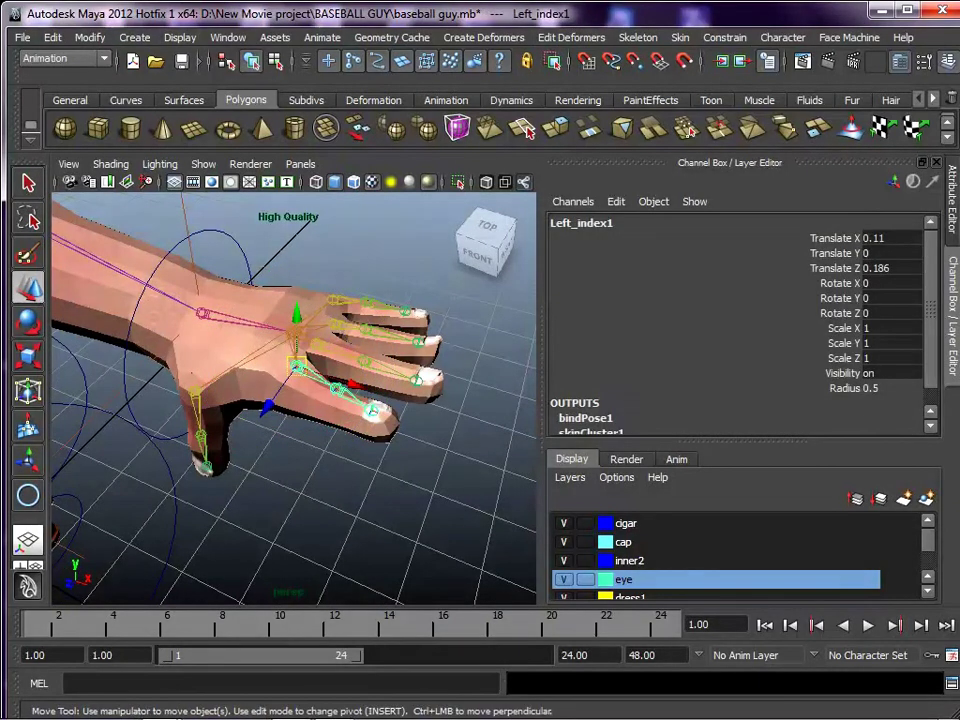
{"action": "right_click_drag", "start_coordinate": [298, 367], "coordinate": [376, 372], "text": "alt"}
{"action": "left_click", "coordinate": [377, 379], "text": "shift"}
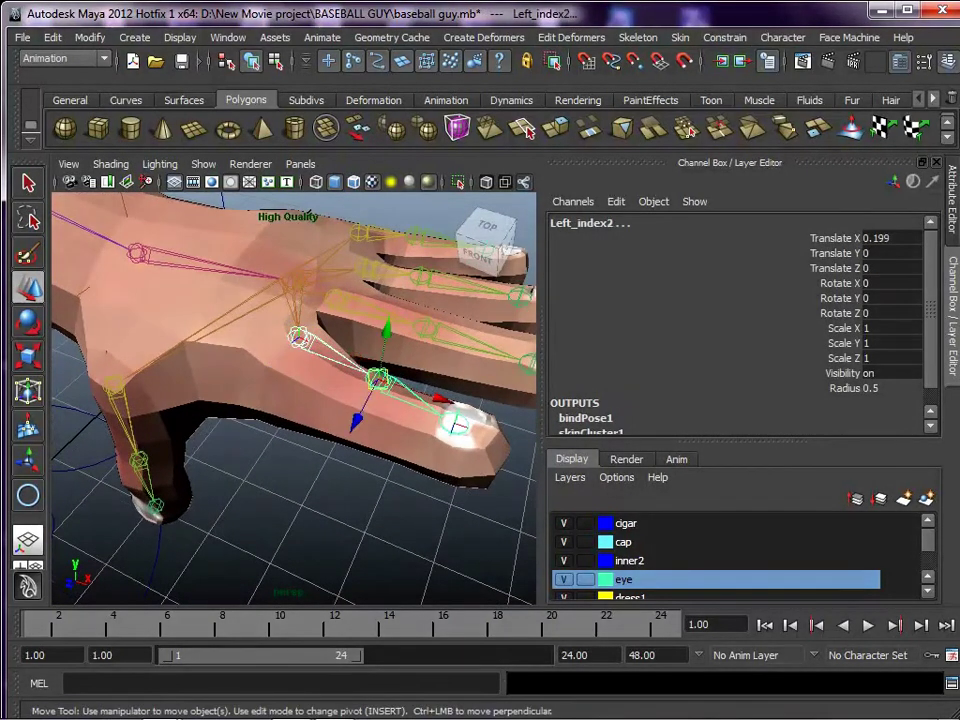
{"action": "key", "text": "e"}
{"action": "mouse_move", "coordinate": [492, 361]}
{"action": "left_mouse_down"}
{"action": "mouse_move", "coordinate": [535, 392]}
{"action": "mouse_move", "coordinate": [482, 359]}
{"action": "mouse_move", "coordinate": [511, 371]}
{"action": "mouse_move", "coordinate": [516, 468]}
{"action": "mouse_move", "coordinate": [487, 359]}
{"action": "left_mouse_up"}
{"action": "key", "text": "ctrl+z"}
Test the left hand's finger motion by rotating the Left_fingerconnect joint about -21 degrees around Z, and undo the rotation.
{"action": "scroll", "coordinate": [294, 398], "scroll_direction": "down", "scroll_amount": 5}
{"action": "left_click_drag", "start_coordinate": [294, 398], "coordinate": [390, 350], "text": "alt"}
{"action": "scroll", "coordinate": [390, 350], "scroll_direction": "up", "scroll_amount": 3}
{"action": "left_click", "coordinate": [290, 344]}
{"action": "left_click_drag", "start_coordinate": [290, 370], "coordinate": [222, 436], "text": "alt"}
{"action": "left_click", "coordinate": [300, 480]}
{"action": "left_click", "coordinate": [311, 314]}
{"action": "left_click_drag", "start_coordinate": [356, 254], "coordinate": [378, 275]}
{"action": "key", "text": "ctrl+z"}
{"action": "key", "text": "ctrl+z"}
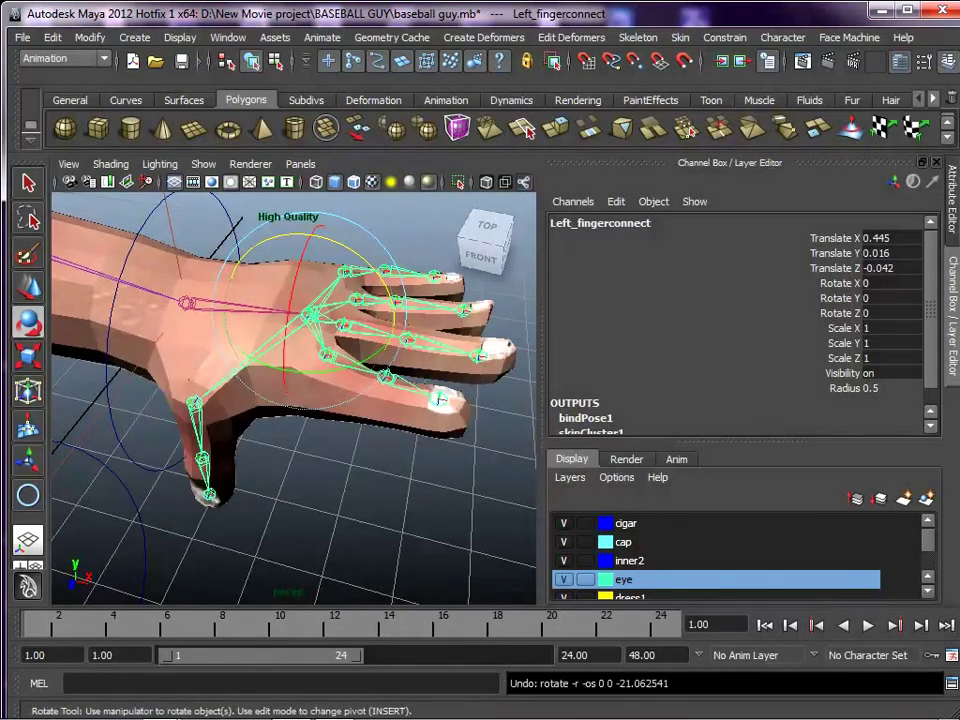
Preview the body mesh with smoothing from different angles, and return it to the unsmoothed display.
{"action": "right_click_drag", "start_coordinate": [378, 275], "coordinate": [295, 275], "text": "alt"}
{"action": "left_click_drag", "start_coordinate": [295, 275], "coordinate": [358, 272], "text": "alt"}
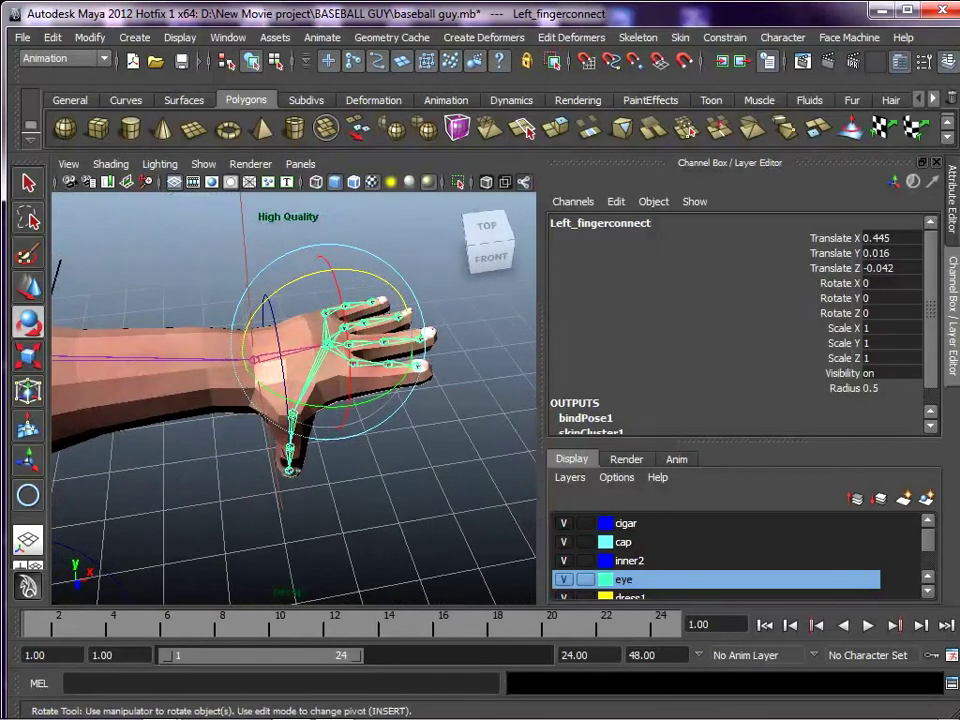
{"action": "left_click", "coordinate": [400, 450]}
{"action": "middle_click_drag", "start_coordinate": [220, 358], "coordinate": [440, 345], "text": "alt"}
{"action": "right_click_drag", "start_coordinate": [400, 345], "coordinate": [200, 345], "text": "alt"}
{"action": "middle_click_drag", "start_coordinate": [130, 345], "coordinate": [468, 388], "text": "alt"}
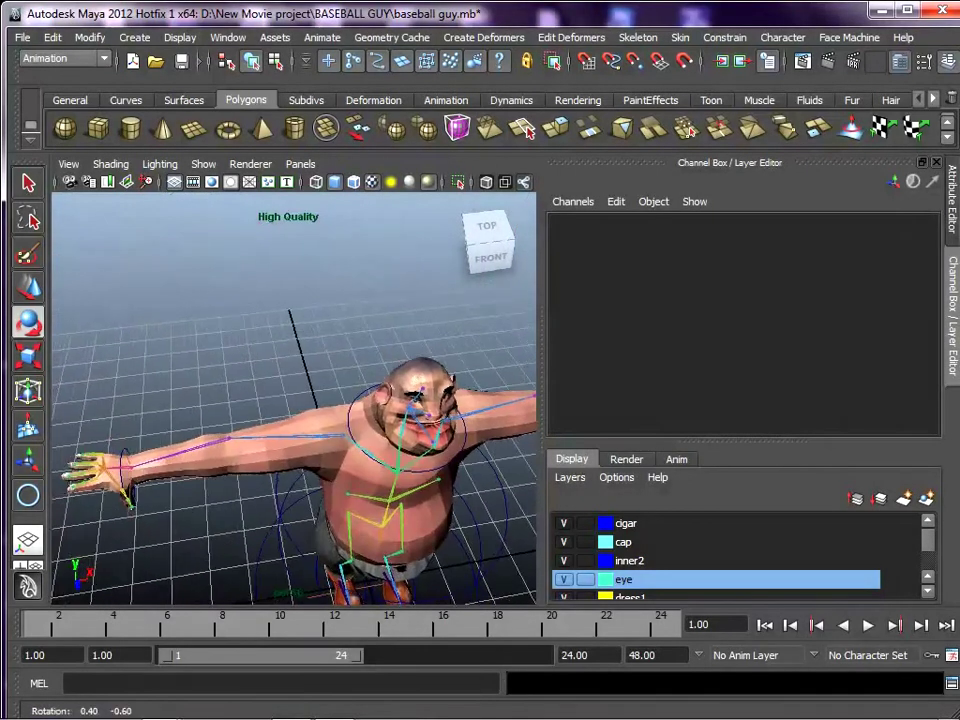
{"action": "left_click_drag", "start_coordinate": [400, 388], "coordinate": [400, 285], "text": "alt"}
{"action": "middle_click_drag", "start_coordinate": [400, 345], "coordinate": [295, 330], "text": "alt"}
{"action": "left_click_drag", "start_coordinate": [279, 343], "coordinate": [318, 402], "text": "alt"}
{"action": "left_click", "coordinate": [336, 425]}
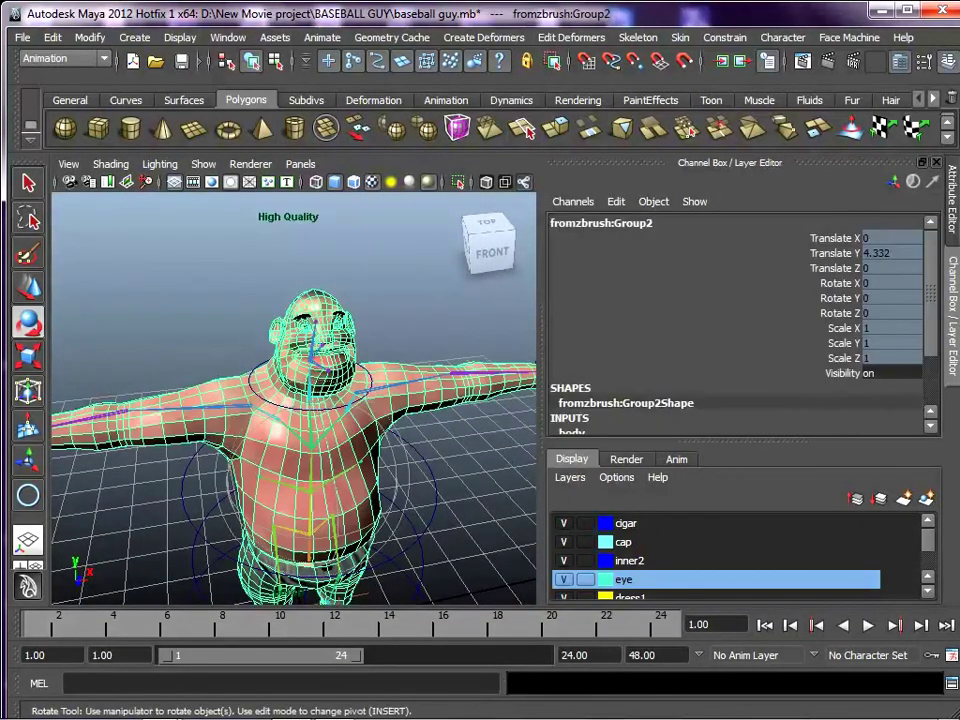
{"action": "key", "text": "3"}
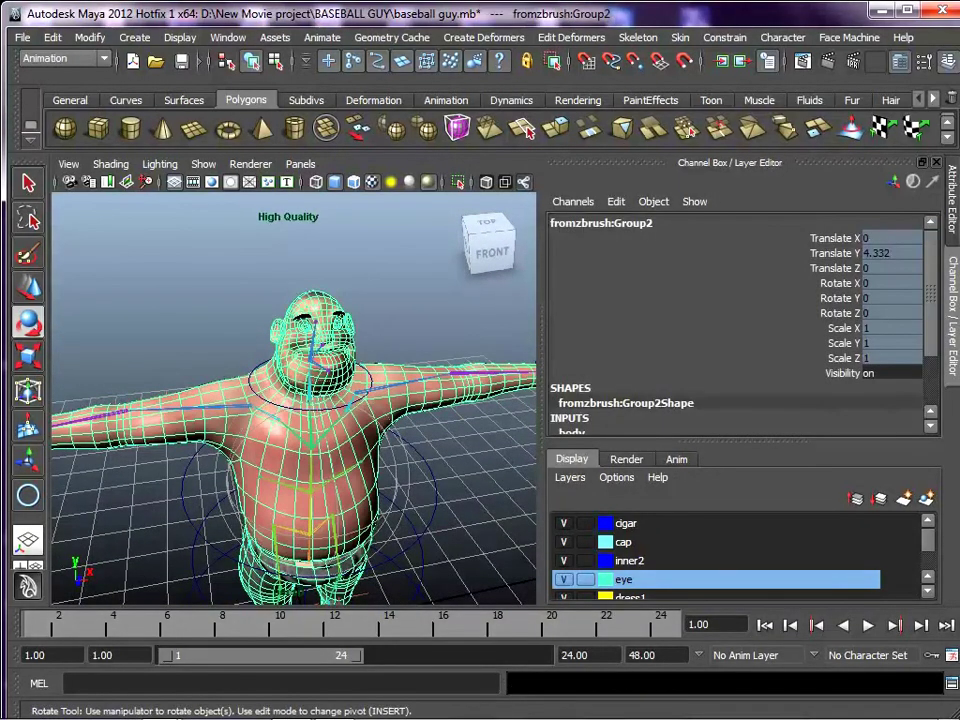
{"action": "left_click", "coordinate": [415, 290]}
{"action": "left_click_drag", "start_coordinate": [390, 345], "coordinate": [270, 325], "text": "alt"}
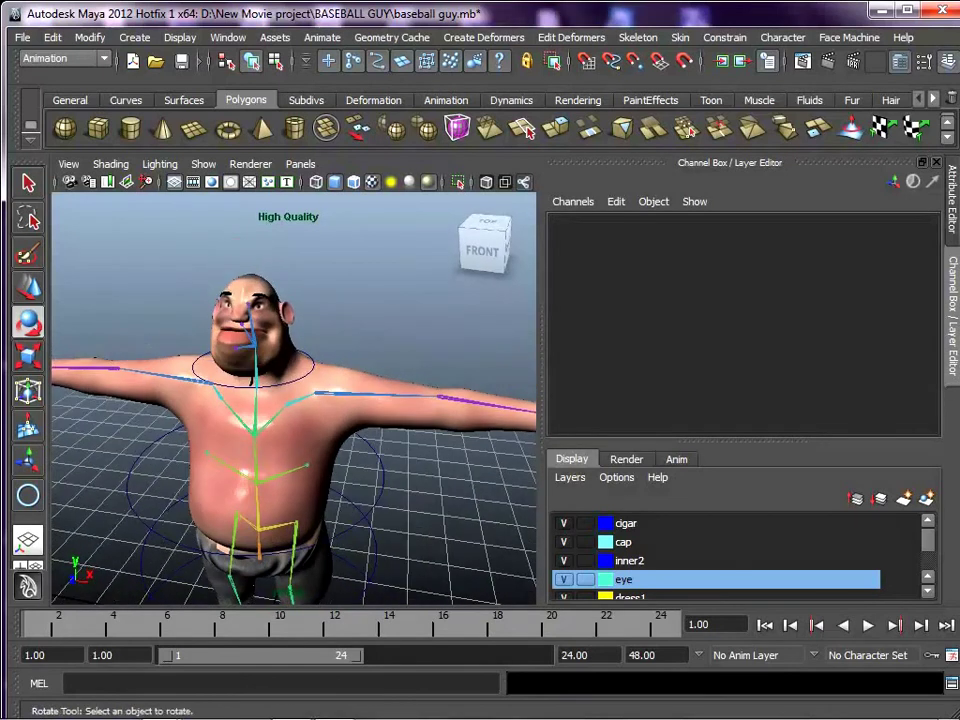
{"action": "left_click", "coordinate": [290, 430]}
{"action": "key", "text": "1"}
{"action": "left_click_drag", "start_coordinate": [290, 430], "coordinate": [345, 385], "text": "alt"}
{"action": "left_click", "coordinate": [415, 290]}
Test the face deformation by moving the lowerjaw joint, and undo the move.
{"action": "middle_click_drag", "start_coordinate": [255, 425], "coordinate": [223, 521], "text": "alt"}
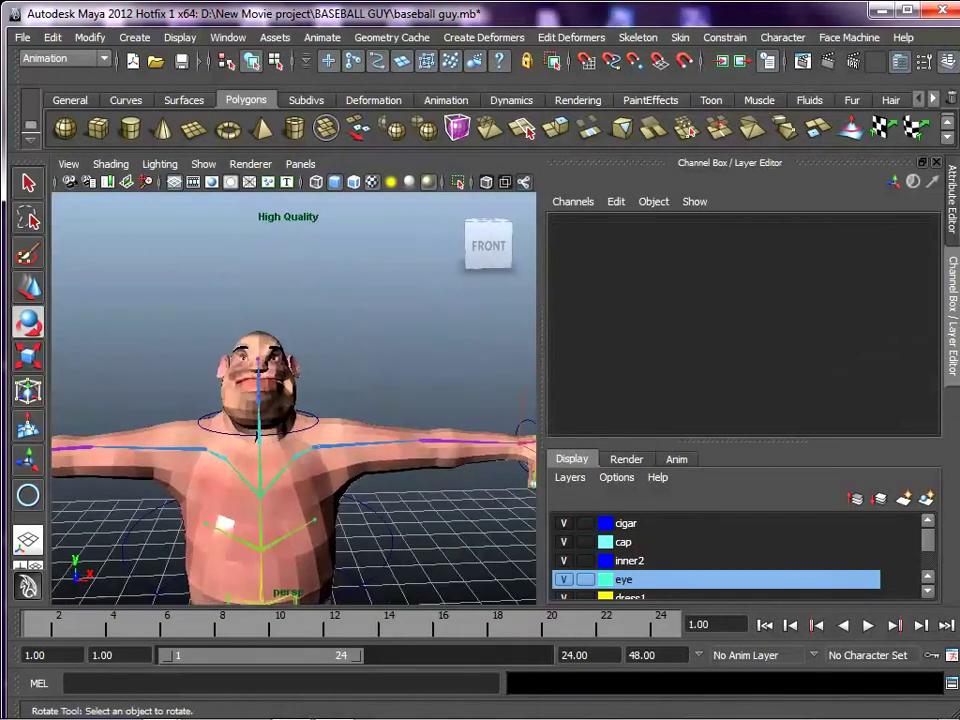
{"action": "left_click_drag", "start_coordinate": [223, 521], "coordinate": [340, 525], "text": "alt"}
{"action": "right_click_drag", "start_coordinate": [340, 525], "coordinate": [430, 530], "text": "alt"}
{"action": "middle_click_drag", "start_coordinate": [430, 420], "coordinate": [270, 400], "text": "alt"}
{"action": "right_click_drag", "start_coordinate": [270, 400], "coordinate": [350, 405], "text": "alt"}
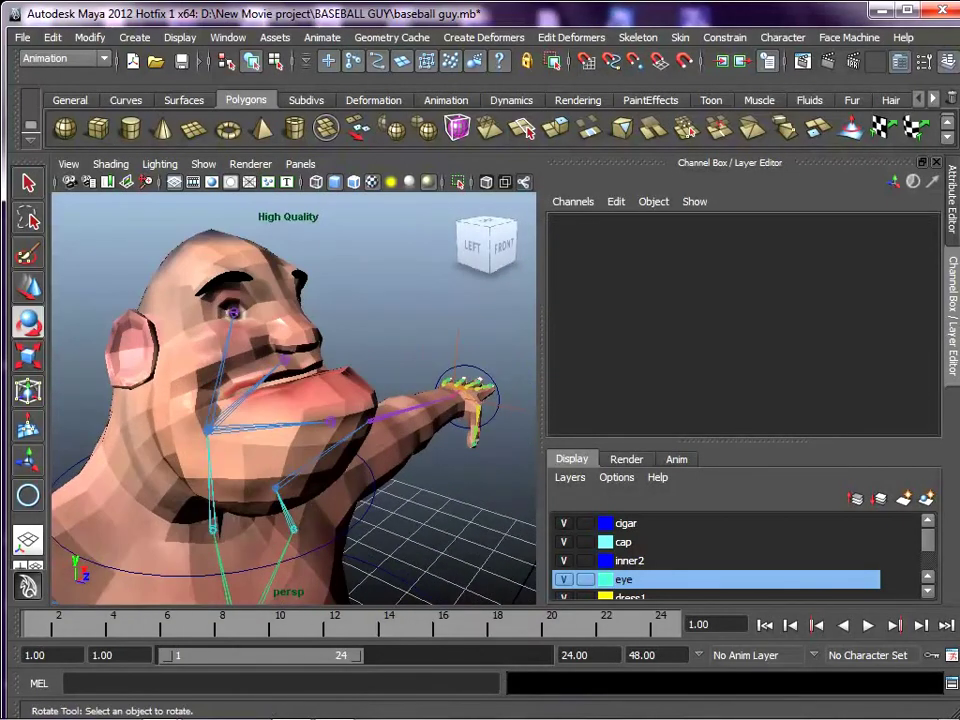
{"action": "left_click", "coordinate": [331, 421]}
{"action": "key", "text": "w"}
{"action": "left_click_drag", "start_coordinate": [331, 366], "coordinate": [245, 400]}
{"action": "key", "text": "ctrl+z"}
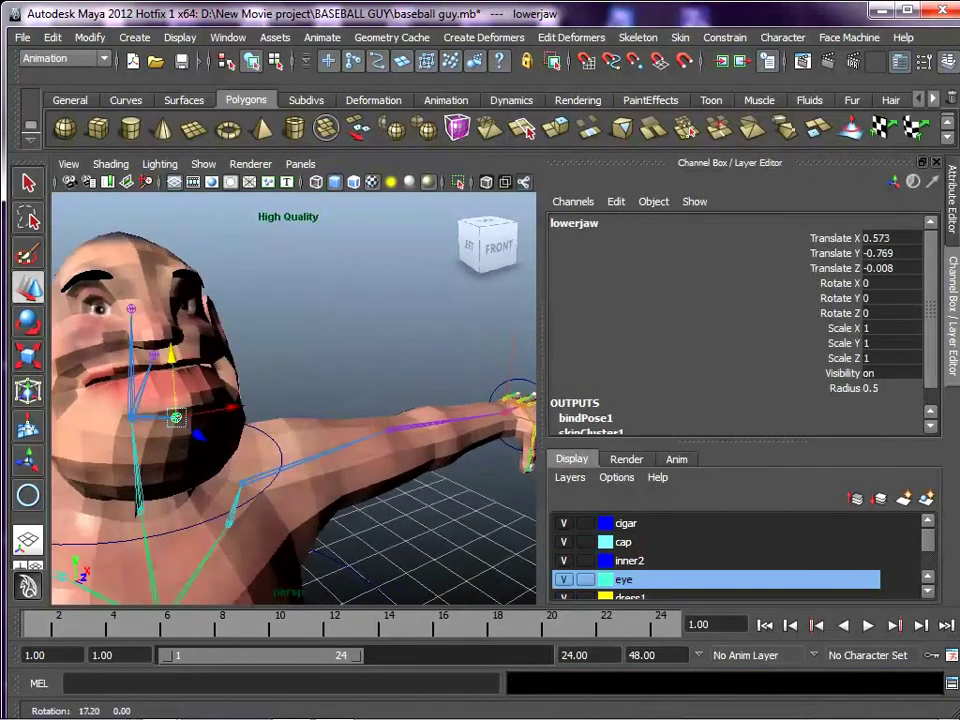
Test the head by rotating the neck circle about 33 degrees around Y, and undo the rotation.
{"action": "left_click", "coordinate": [272, 438]}
{"action": "key", "text": "e"}
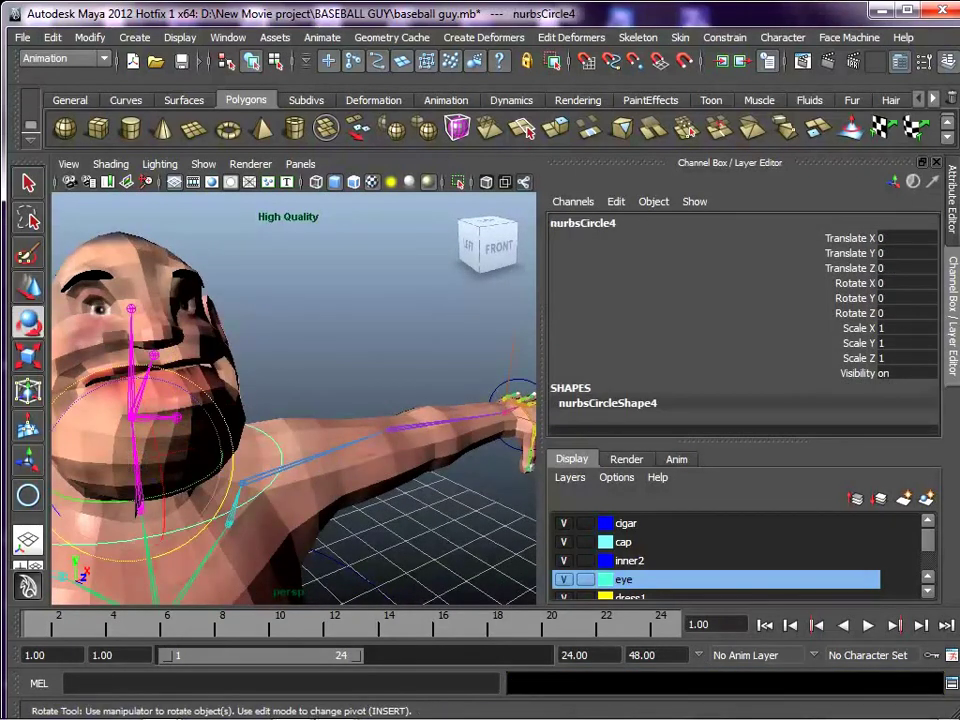
{"action": "left_click_drag", "start_coordinate": [155, 499], "coordinate": [197, 480]}
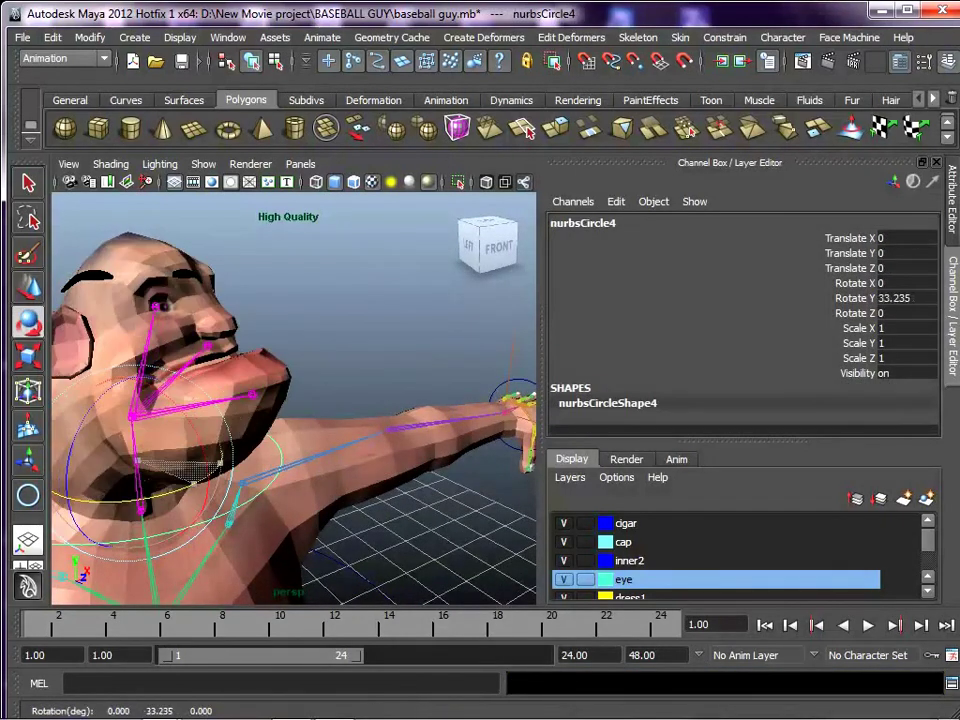
{"action": "key", "text": "ctrl+z"}
Parent both eyebrow meshes to the Head joint.
{"action": "middle_click_drag", "start_coordinate": [197, 430], "coordinate": [303, 472], "text": "alt"}
{"action": "scroll", "coordinate": [303, 472], "scroll_direction": "up", "scroll_amount": 3}
{"action": "left_click", "coordinate": [200, 317]}
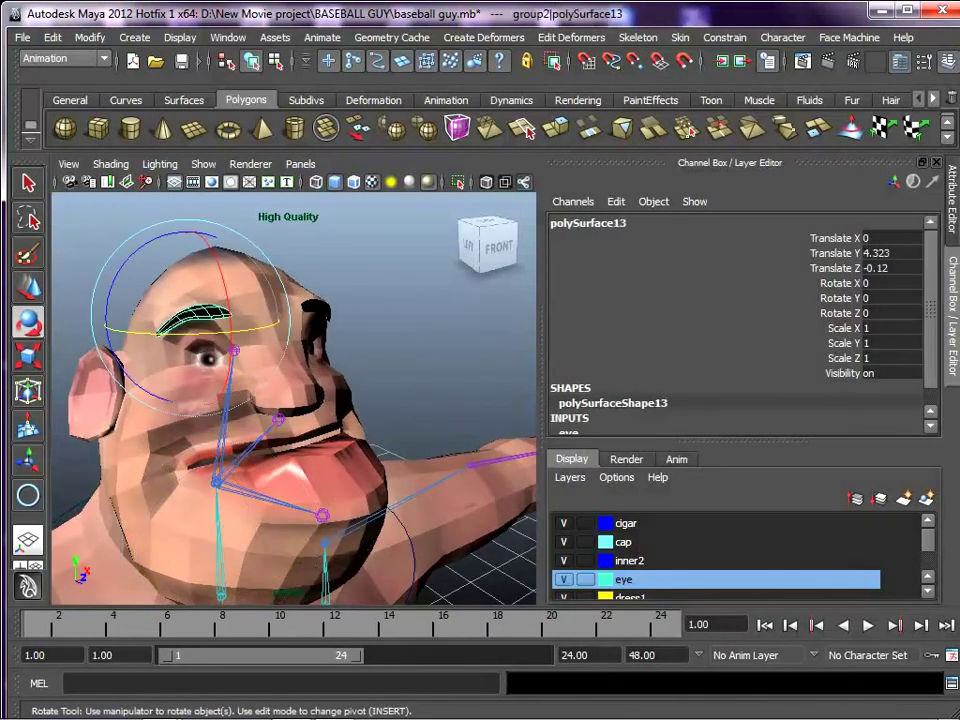
{"action": "key", "text": "w"}
{"action": "left_click", "coordinate": [234, 350], "text": "shift"}
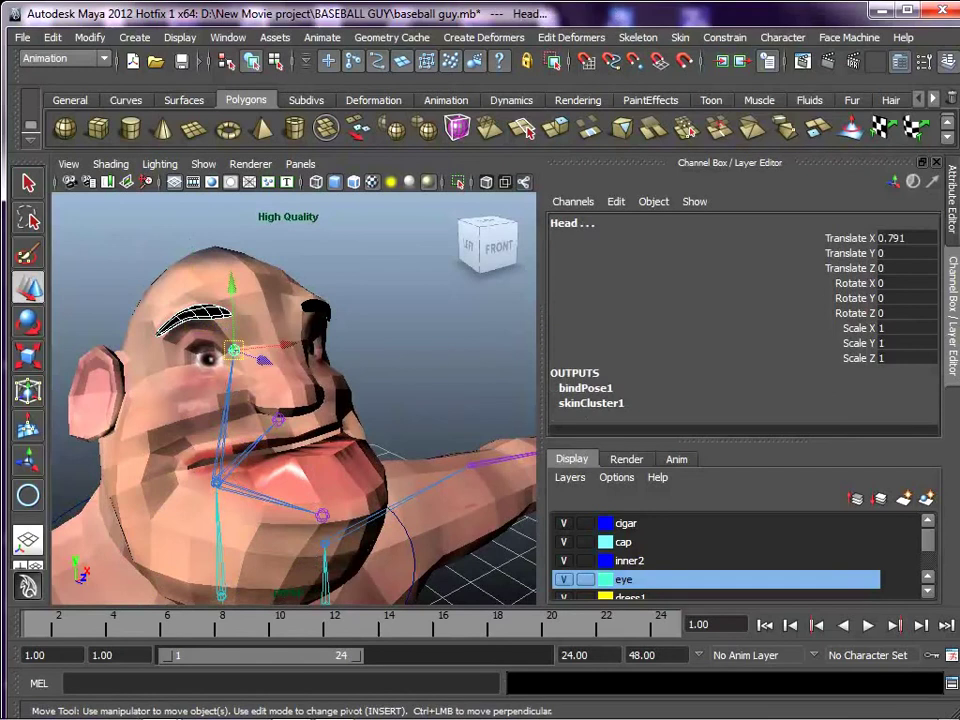
{"action": "key", "text": "p"}
{"action": "left_click", "coordinate": [316, 309]}
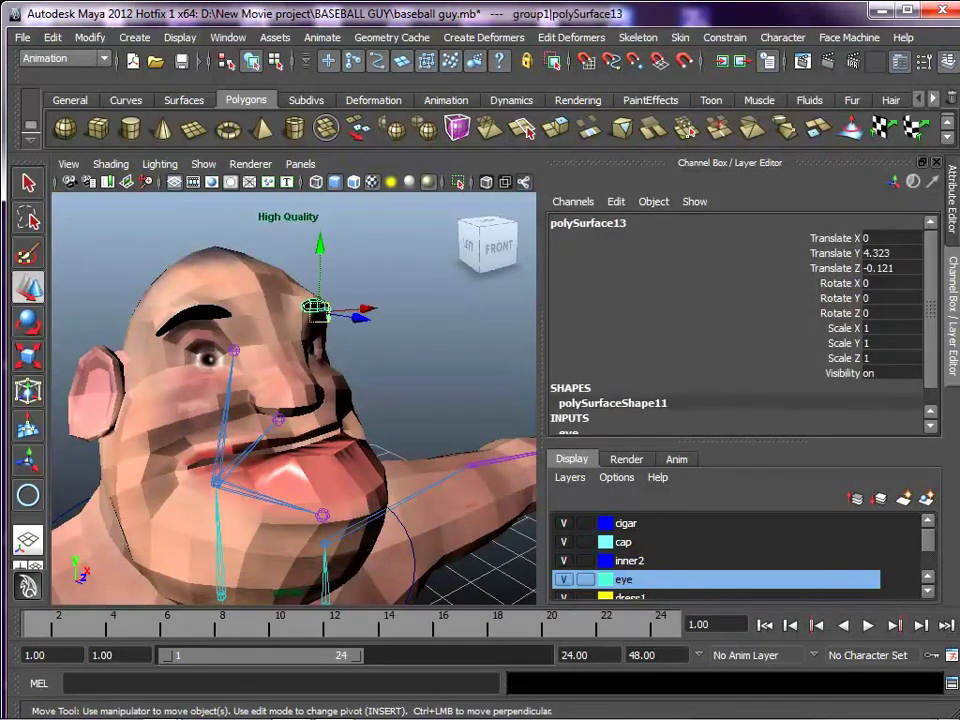
{"action": "left_click", "coordinate": [234, 350], "text": "shift"}
{"action": "key", "text": "p"}
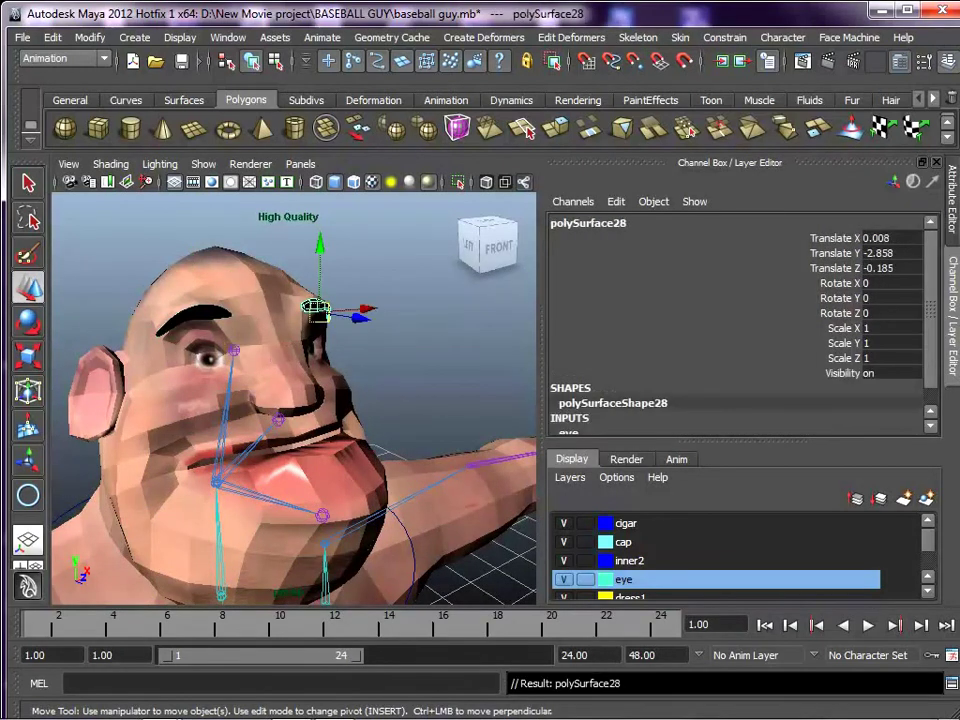
Test the parented eyebrows by rotating the neck circle about -20 degrees around Y, and undo the rotation.
{"action": "scroll", "coordinate": [327, 314], "scroll_direction": "down", "scroll_amount": 5}
{"action": "left_click", "coordinate": [337, 472]}
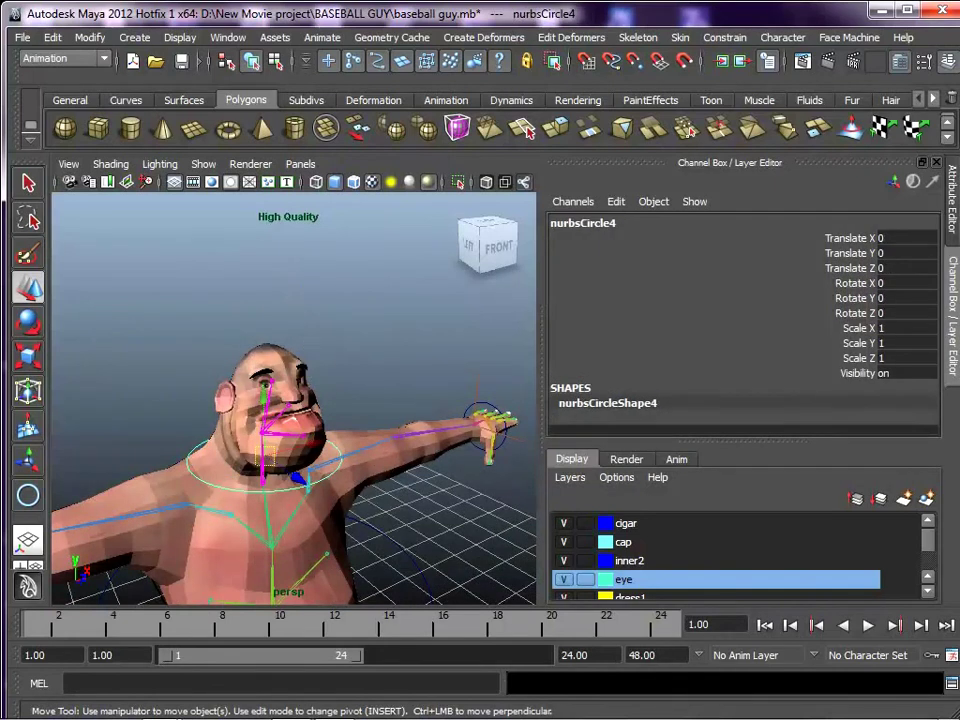
{"action": "key", "text": "e"}
{"action": "left_click_drag", "start_coordinate": [268, 495], "coordinate": [238, 493]}
{"action": "key", "text": "ctrl+z"}
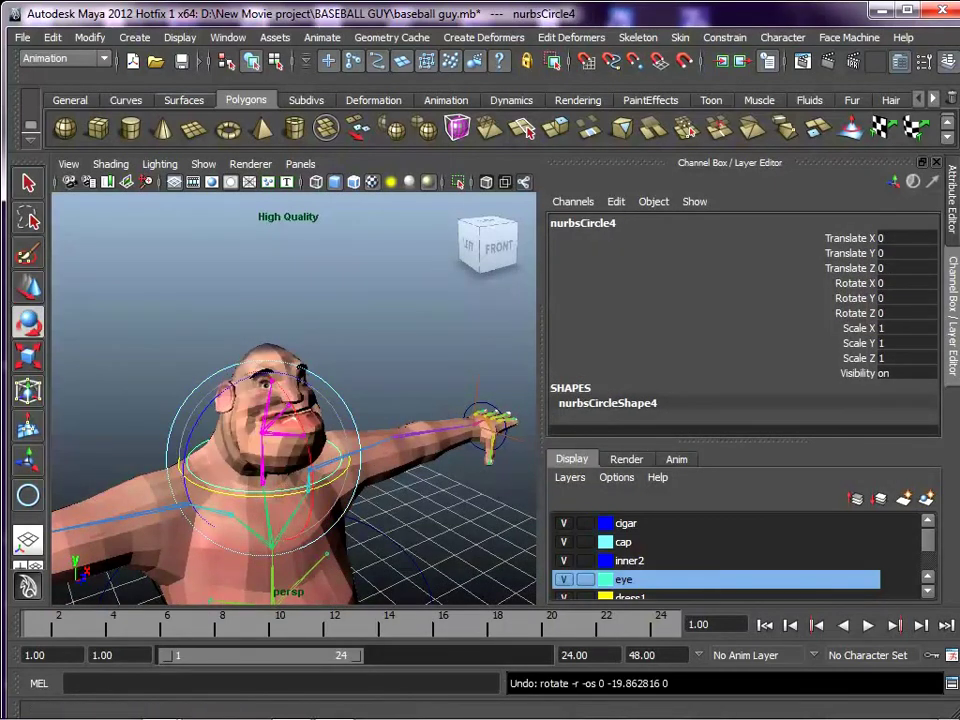
Show all hidden objects in the scene.
{"action": "left_click", "coordinate": [180, 37]}
{"action": "mouse_move", "coordinate": [195, 137]}
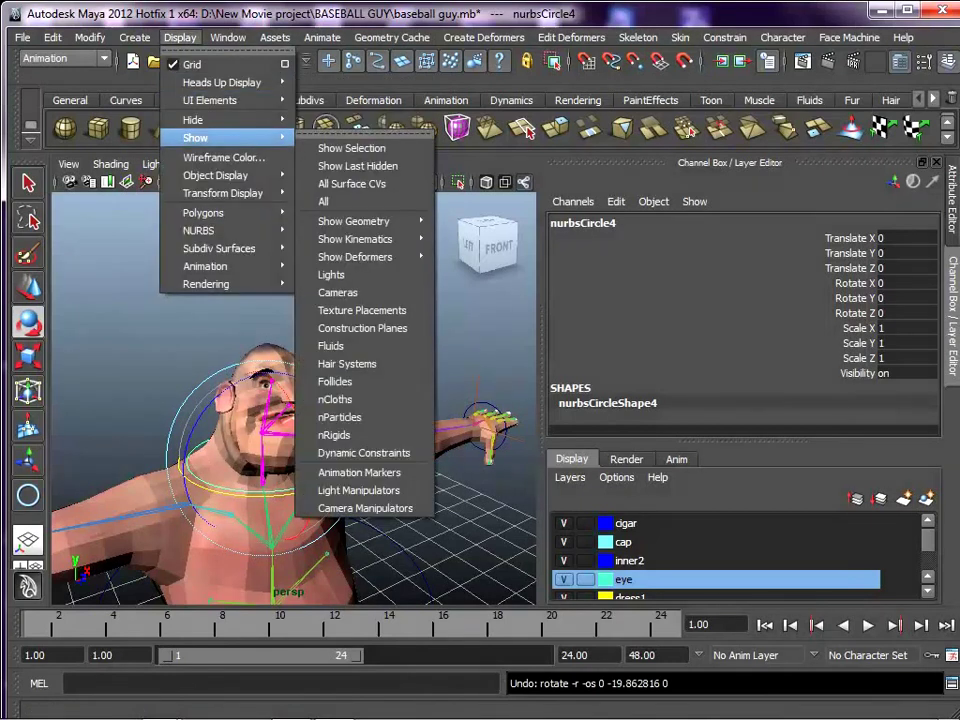
{"action": "left_click", "coordinate": [323, 202]}
Parent the brown cap mesh to the Head joint.
{"action": "left_click_drag", "start_coordinate": [325, 315], "coordinate": [358, 335], "text": "alt"}
{"action": "right_click_drag", "start_coordinate": [358, 335], "coordinate": [445, 345], "text": "alt"}
{"action": "left_click", "coordinate": [345, 345]}
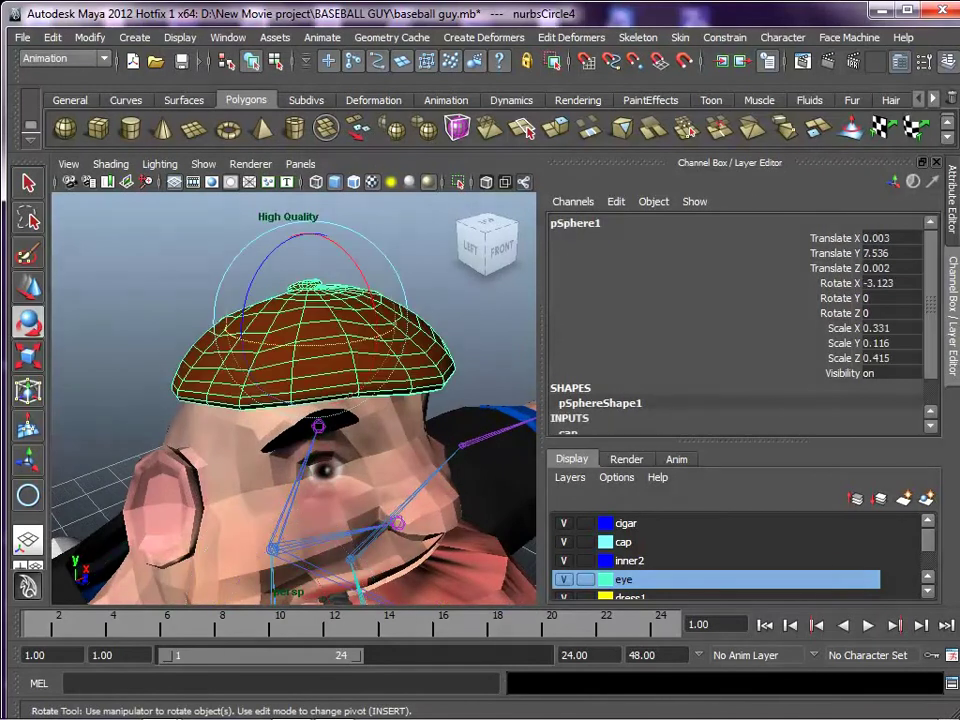
{"action": "left_click", "coordinate": [318, 426], "text": "shift"}
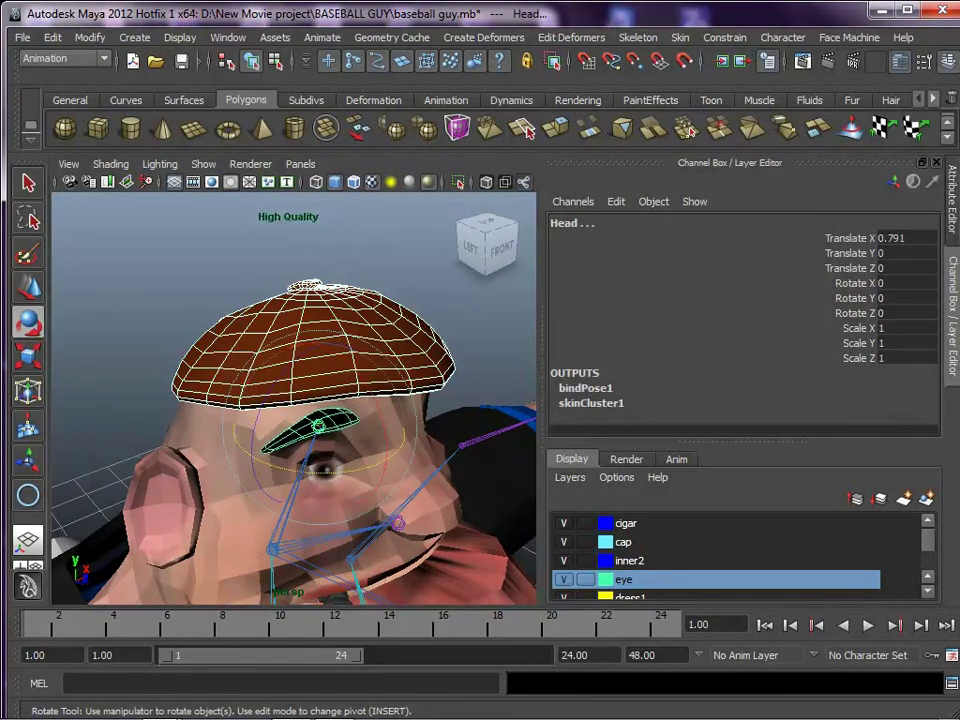
{"action": "key", "text": "p"}
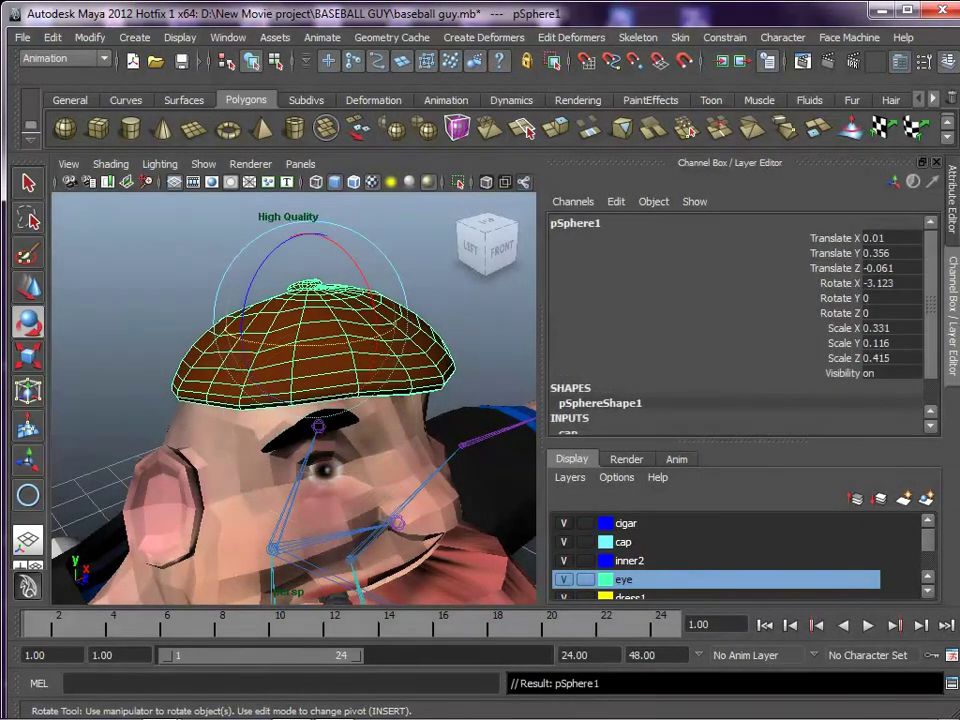
Delete the grey duplicate body mesh standing behind the rigged character.
{"action": "right_click_drag", "start_coordinate": [318, 420], "coordinate": [215, 400], "text": "alt"}
{"action": "middle_click_drag", "start_coordinate": [215, 400], "coordinate": [219, 261], "text": "alt"}
{"action": "left_click_drag", "start_coordinate": [219, 380], "coordinate": [335, 350], "text": "alt"}
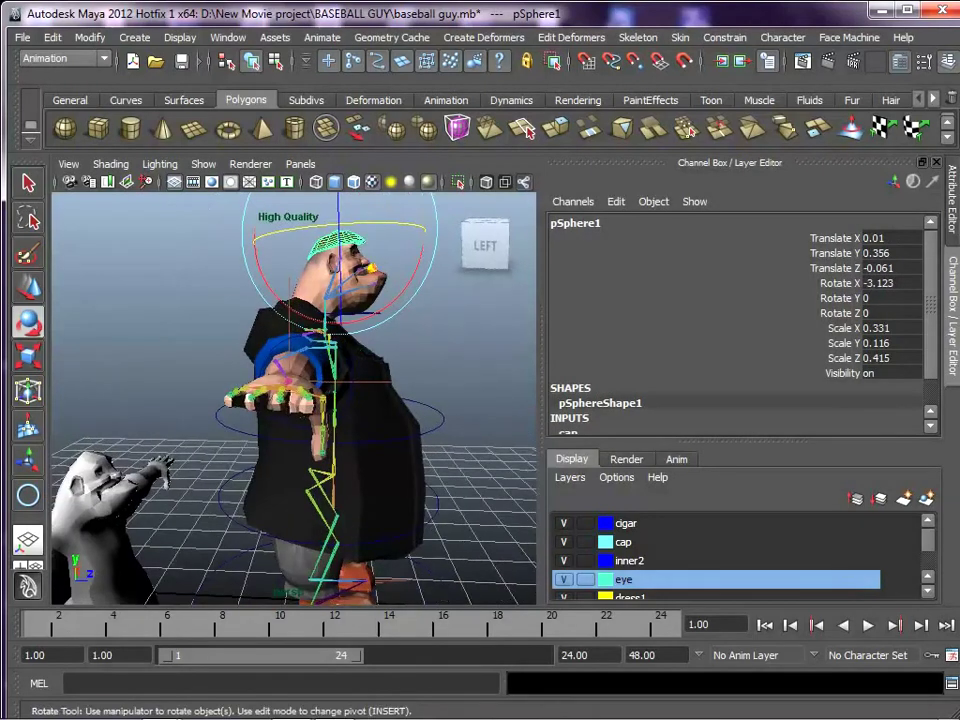
{"action": "middle_click_drag", "start_coordinate": [275, 470], "coordinate": [343, 322], "text": "alt"}
{"action": "right_click_drag", "start_coordinate": [343, 322], "coordinate": [235, 350], "text": "alt"}
{"action": "left_click", "coordinate": [238, 450]}
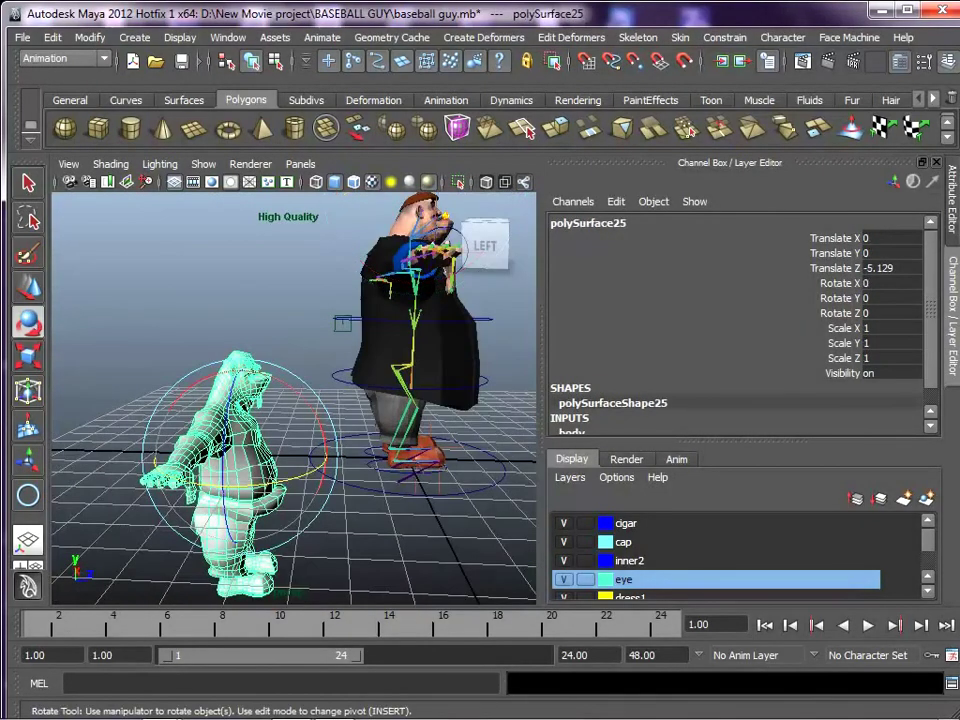
{"action": "key", "text": "Delete"}
Parent the cigar mesh beside the mouth to the Head joint.
{"action": "left_click_drag", "start_coordinate": [395, 330], "coordinate": [280, 352], "text": "alt"}
{"action": "middle_click_drag", "start_coordinate": [280, 352], "coordinate": [250, 380], "text": "alt"}
{"action": "right_click_drag", "start_coordinate": [250, 380], "coordinate": [375, 350], "text": "alt"}
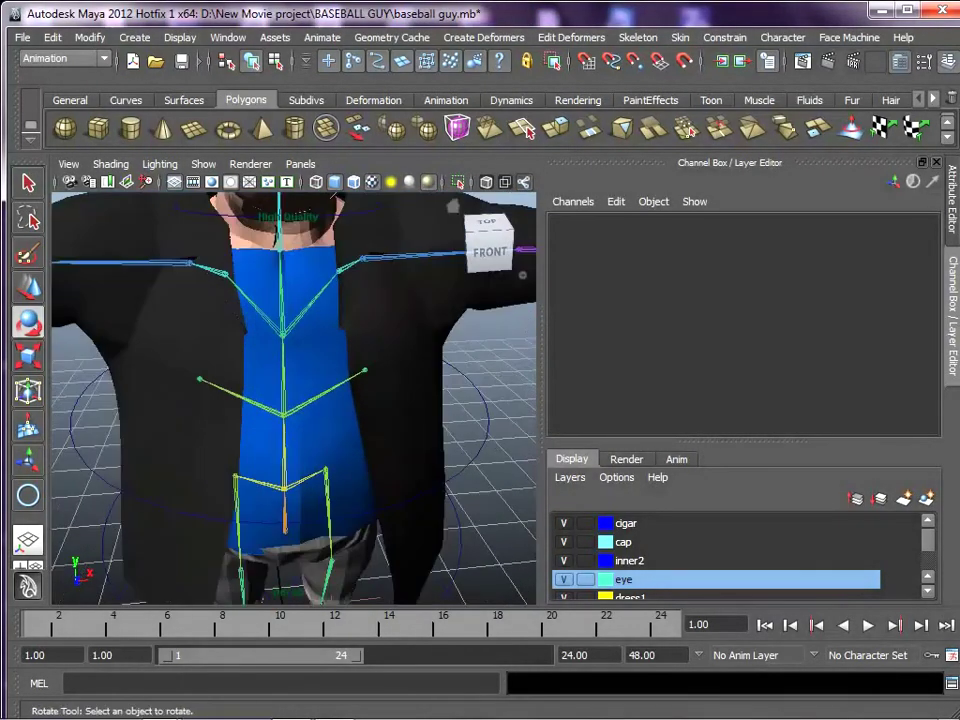
{"action": "middle_click_drag", "start_coordinate": [310, 310], "coordinate": [344, 484], "text": "alt"}
{"action": "right_click_drag", "start_coordinate": [344, 484], "coordinate": [430, 475], "text": "alt"}
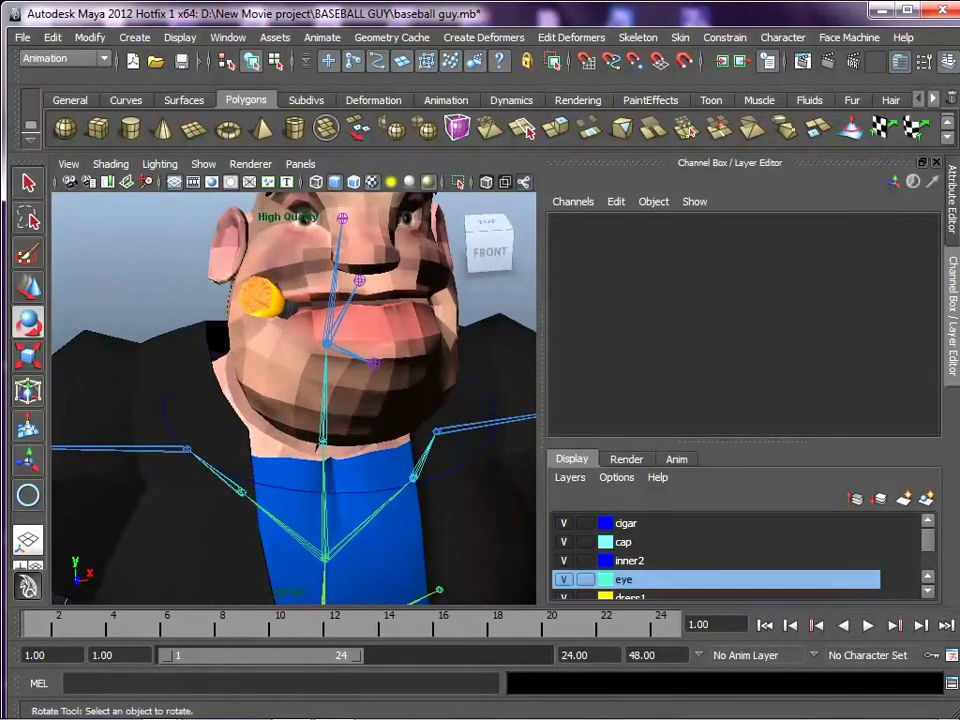
{"action": "left_click", "coordinate": [263, 298]}
{"action": "left_click", "coordinate": [342, 218], "text": "shift"}
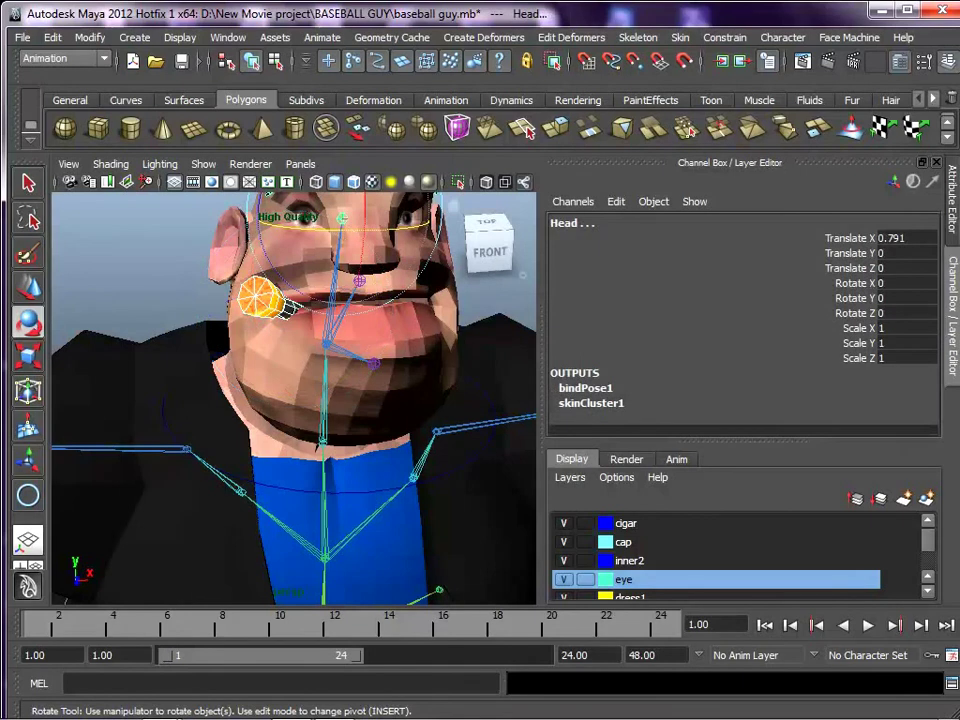
{"action": "key", "text": "p"}
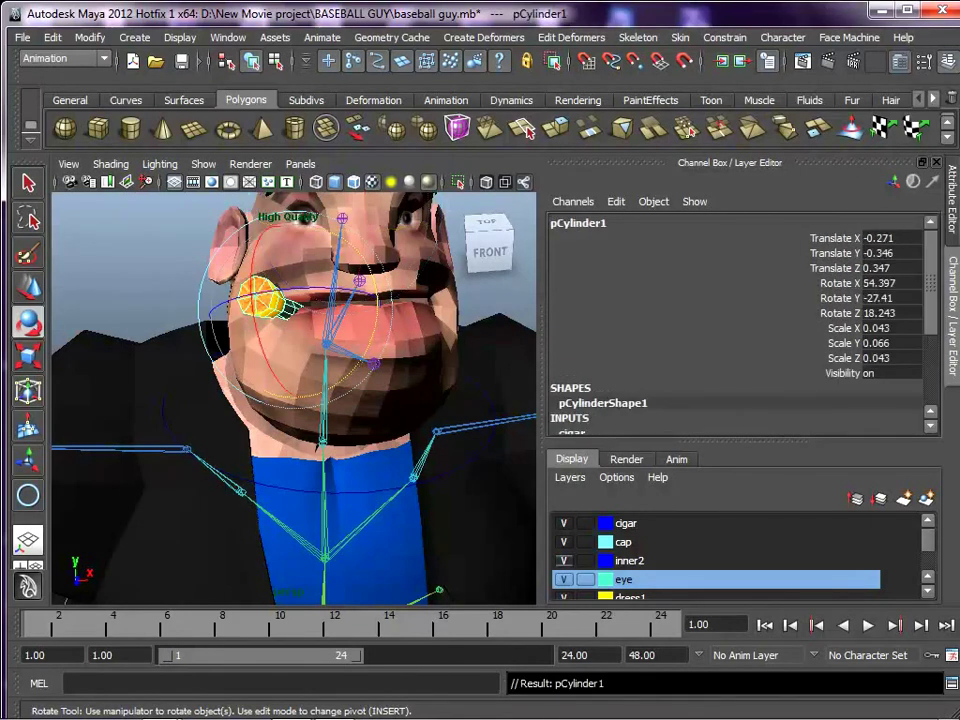
Hide the inner2 and dress1 display layers.
{"action": "left_click", "coordinate": [563, 560]}
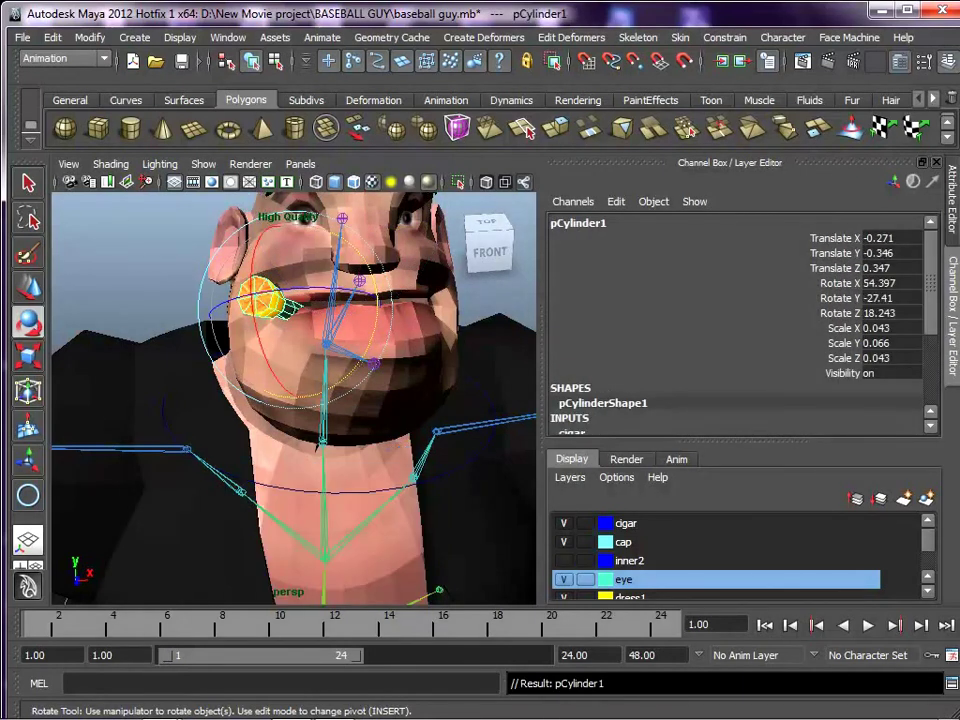
{"action": "scroll", "coordinate": [740, 557], "scroll_direction": "down", "scroll_amount": 2}
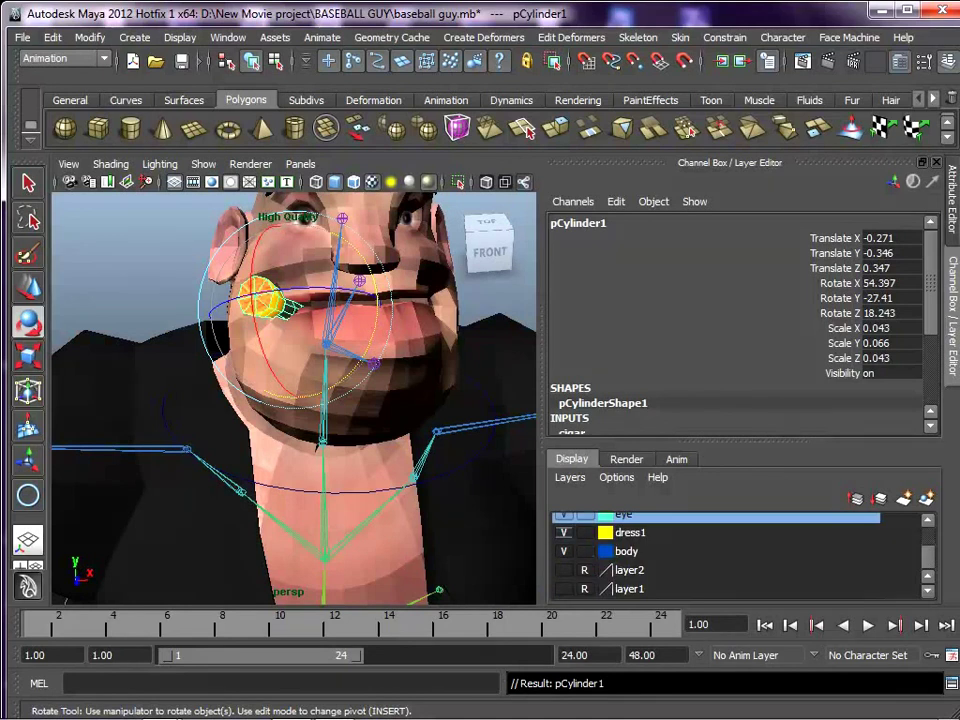
{"action": "left_click", "coordinate": [563, 532]}
Test that the cap and cigar follow the head by rotating the neck circle around Y, and undo the rotation.
{"action": "scroll", "coordinate": [294, 398], "scroll_direction": "down", "scroll_amount": 5}
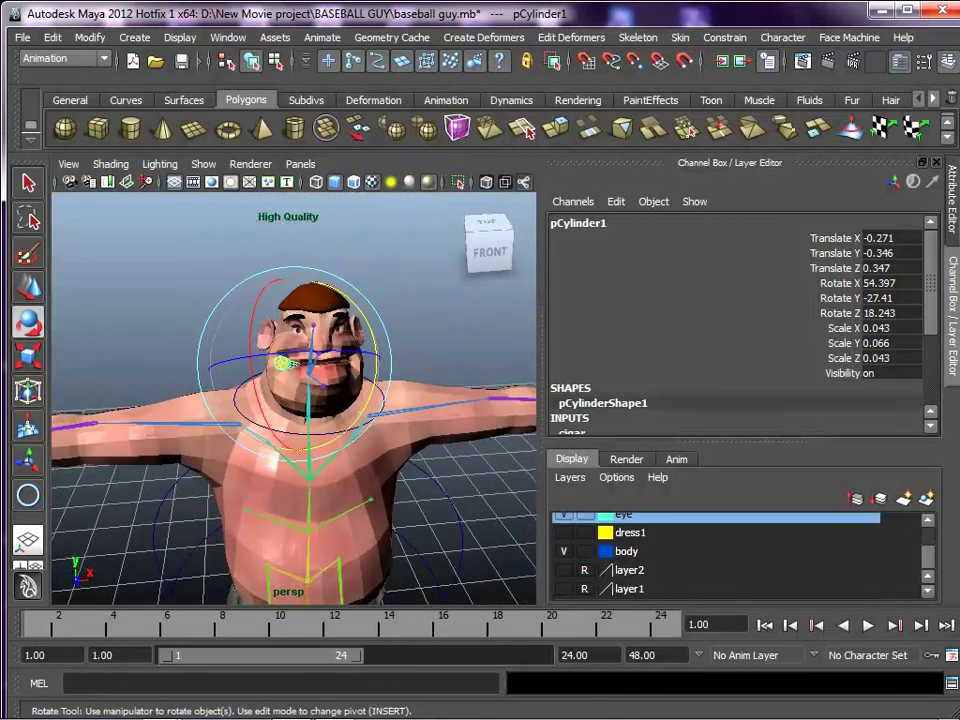
{"action": "left_click", "coordinate": [436, 306]}
{"action": "left_click", "coordinate": [306, 434]}
{"action": "left_click_drag", "start_coordinate": [308, 438], "coordinate": [372, 428]}
{"action": "key", "text": "z"}
{"action": "key", "text": "z"}
{"action": "key", "text": "z"}
{"action": "key", "text": "z"}
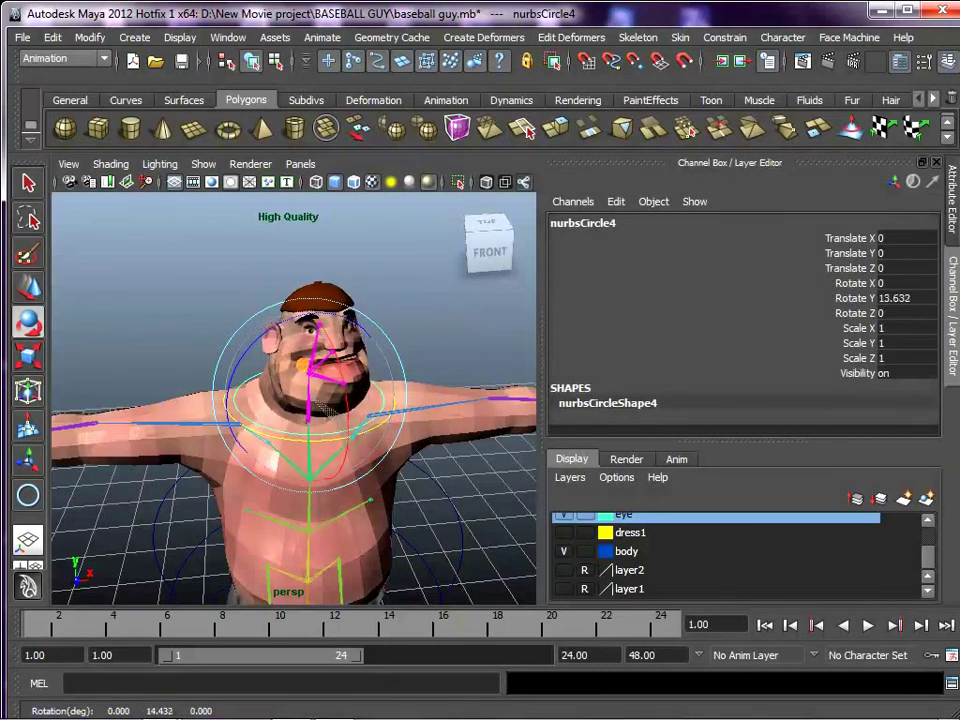
Select the belly circle and examine the upper-body joints it drives.
{"action": "scroll", "coordinate": [300, 400], "scroll_direction": "down", "scroll_amount": 5}
{"action": "left_click_drag", "start_coordinate": [300, 420], "coordinate": [450, 405], "text": "alt"}
{"action": "left_click", "coordinate": [412, 349]}
{"action": "key", "text": "ctrl+z"}
{"action": "key", "text": "ctrl+z"}
{"action": "middle_click_drag", "start_coordinate": [450, 405], "coordinate": [440, 343], "text": "alt"}
{"action": "right_click_drag", "start_coordinate": [440, 343], "coordinate": [525, 350], "text": "alt"}
{"action": "left_click_drag", "start_coordinate": [525, 350], "coordinate": [385, 355], "text": "alt"}
{"action": "middle_click_drag", "start_coordinate": [385, 355], "coordinate": [342, 340], "text": "alt"}
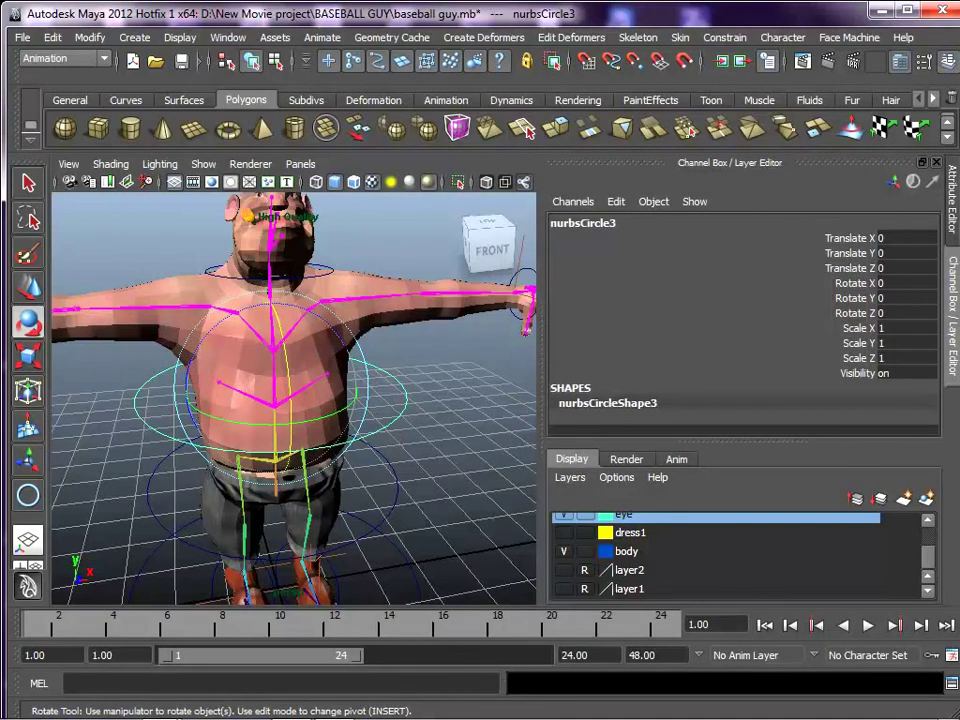
Select the hip circle and the master ground circle in turn to review what each controls.
{"action": "left_click", "coordinate": [430, 425]}
{"action": "middle_click_drag", "start_coordinate": [425, 470], "coordinate": [418, 337], "text": "alt"}
{"action": "left_click", "coordinate": [390, 372]}
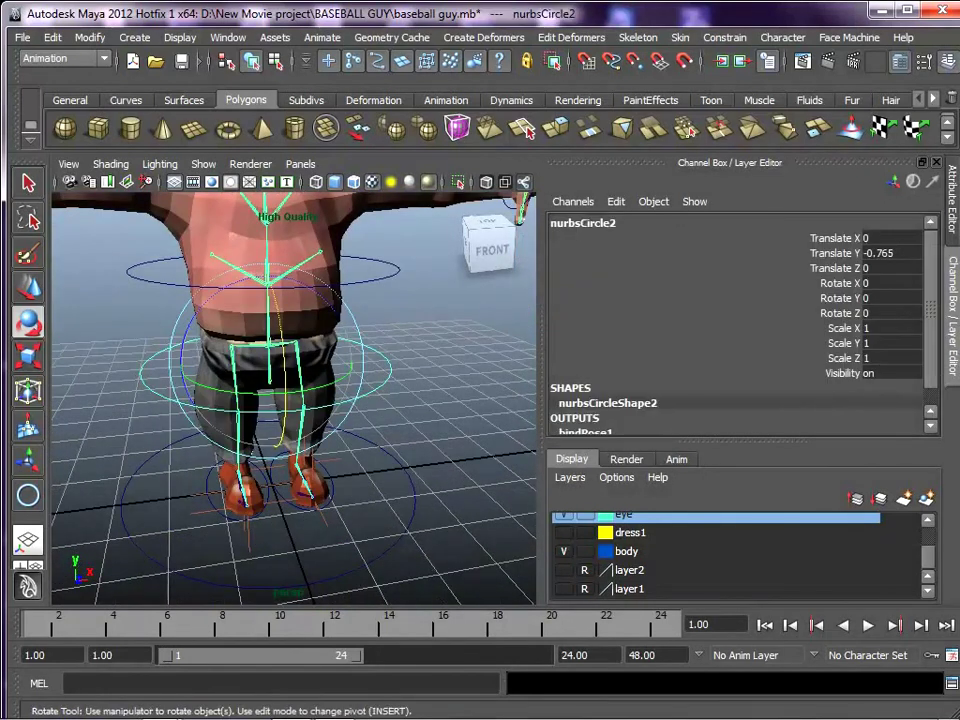
{"action": "left_click", "coordinate": [414, 491]}
{"action": "left_click_drag", "start_coordinate": [414, 491], "coordinate": [436, 437], "text": "alt"}
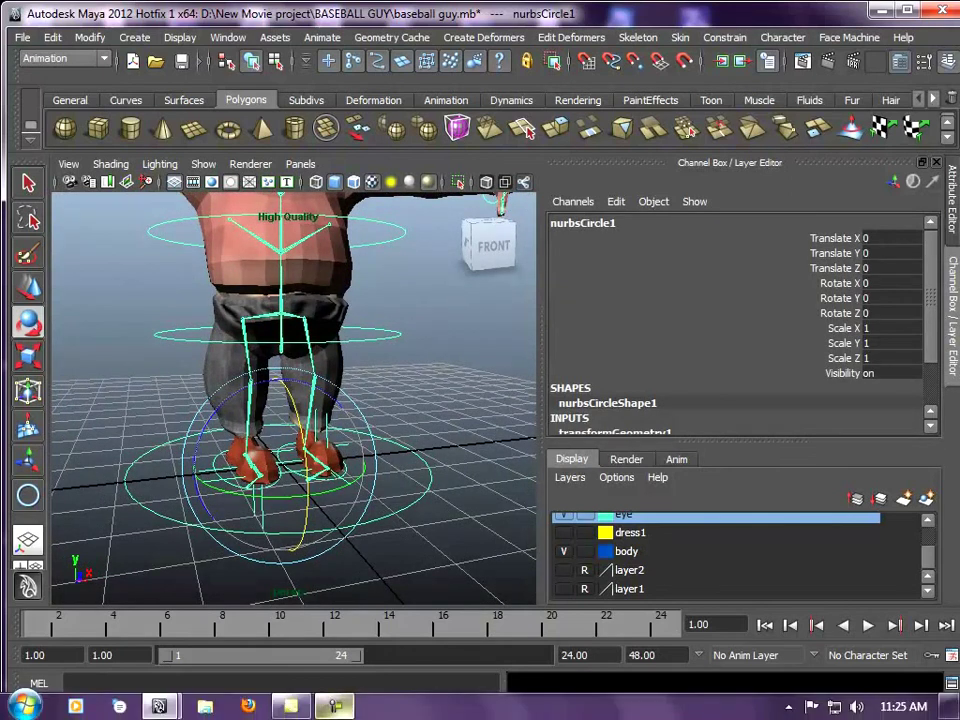